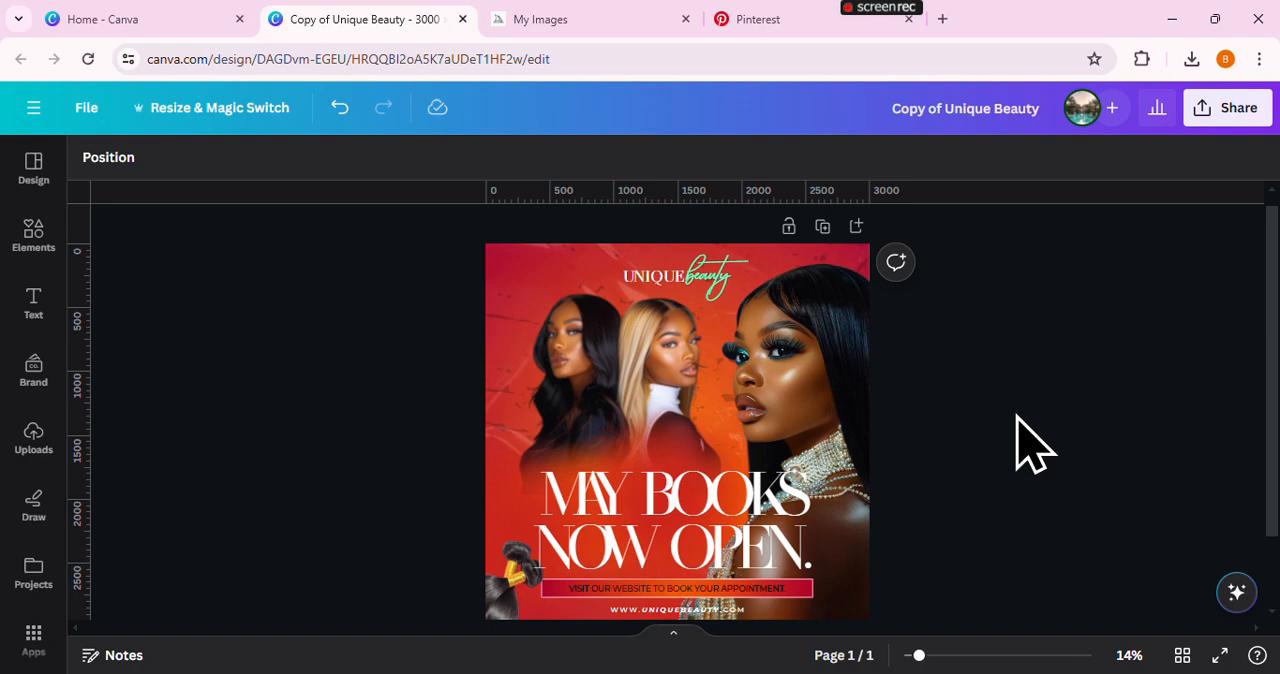
# Add a second page to the Unique Beauty design and remove its gradient background
pyautogui.click(105, 20)
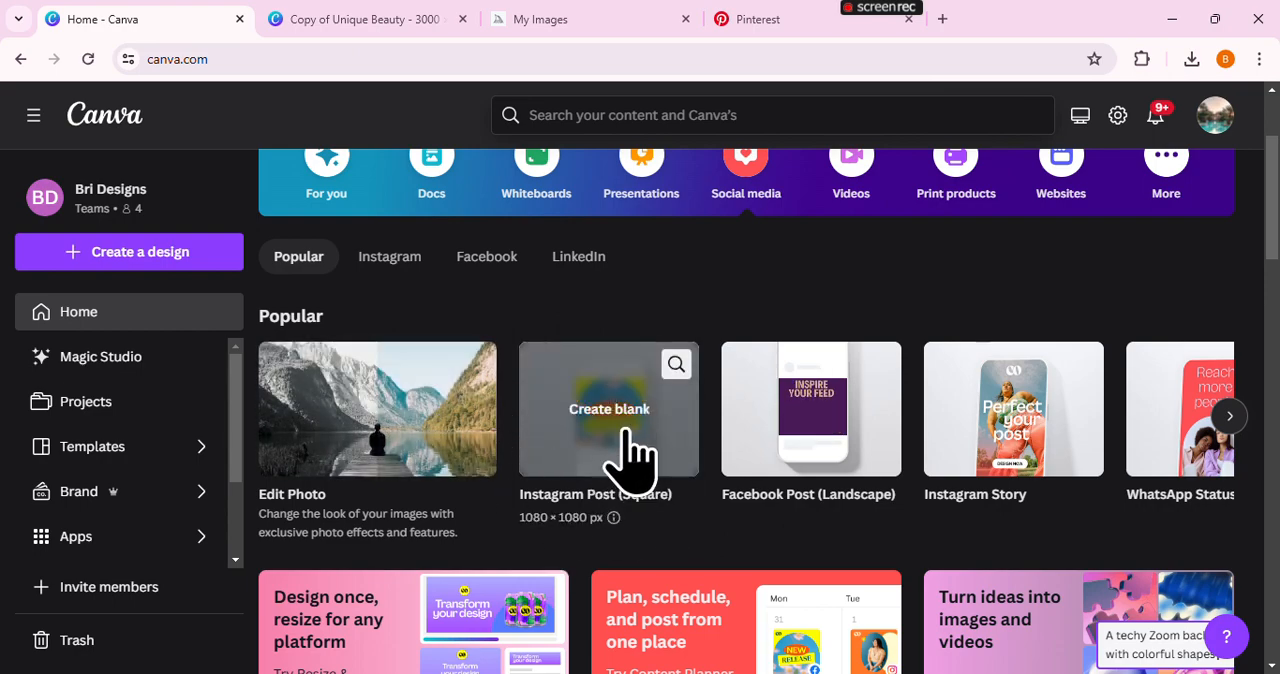
pyautogui.click(352, 22)
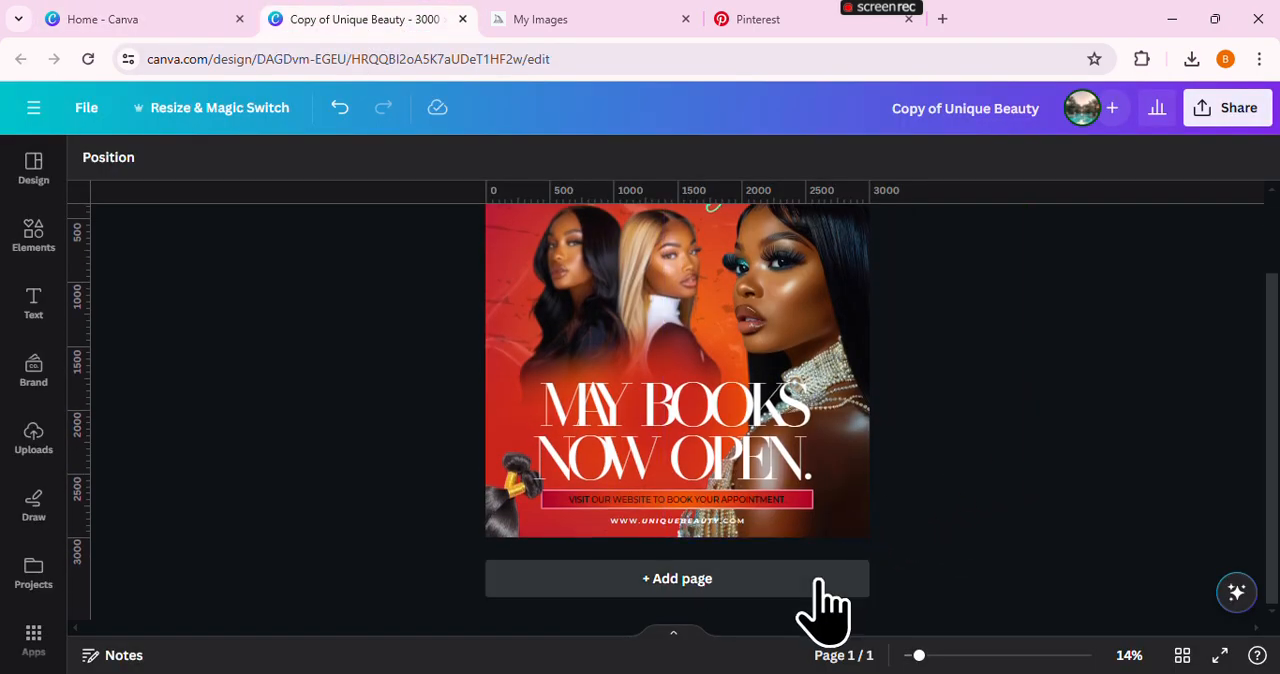
pyautogui.click(815, 585)
pyautogui.scroll(-4, 797, 445)
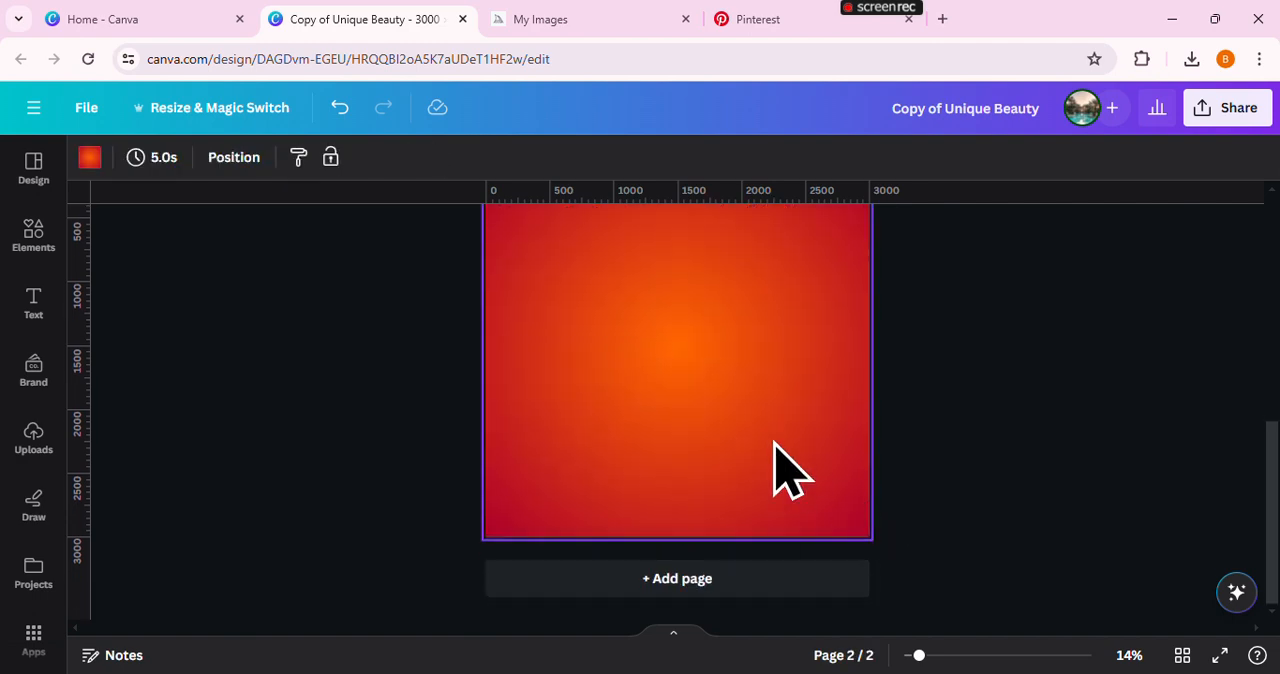
pyautogui.press('Delete')
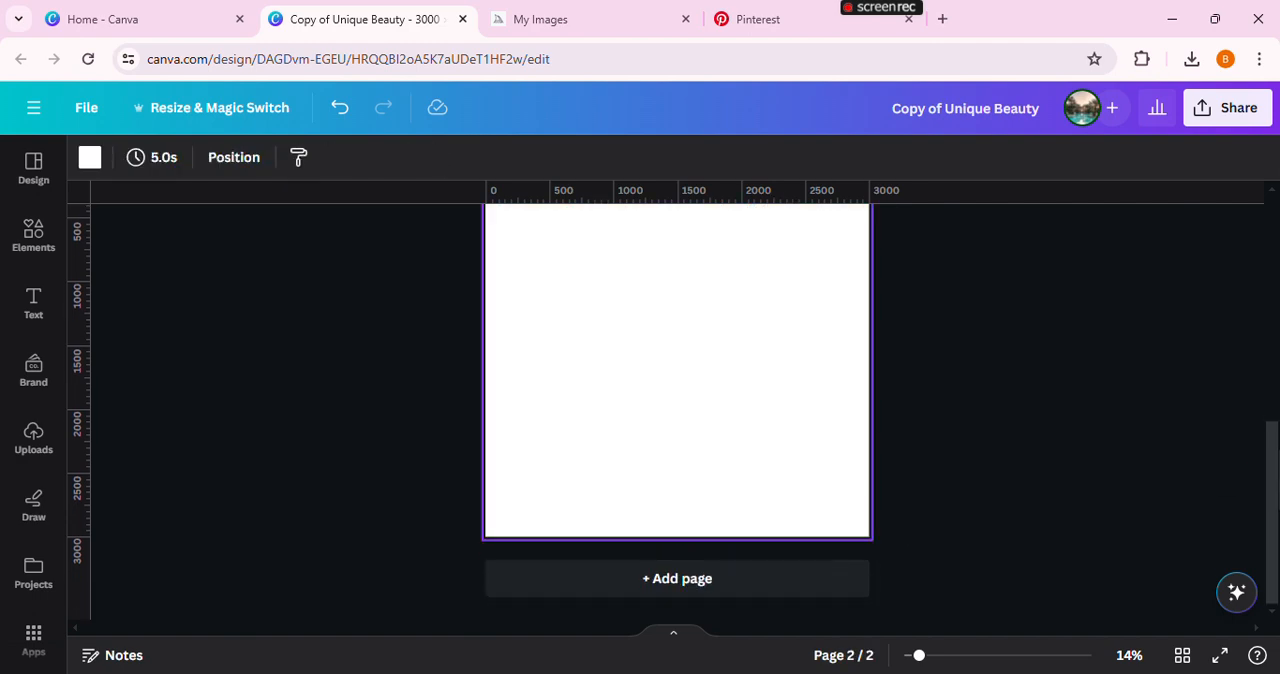
pyautogui.scroll(1, 1277, 468)
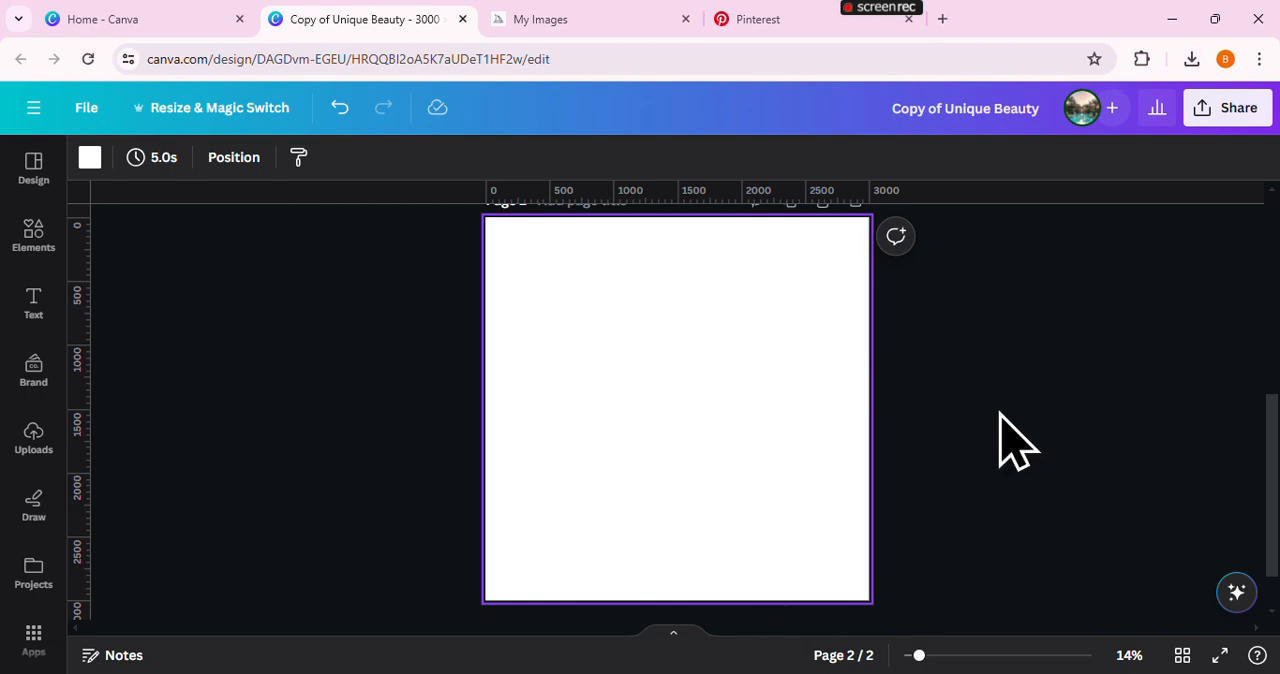
pyautogui.click(1120, 506)
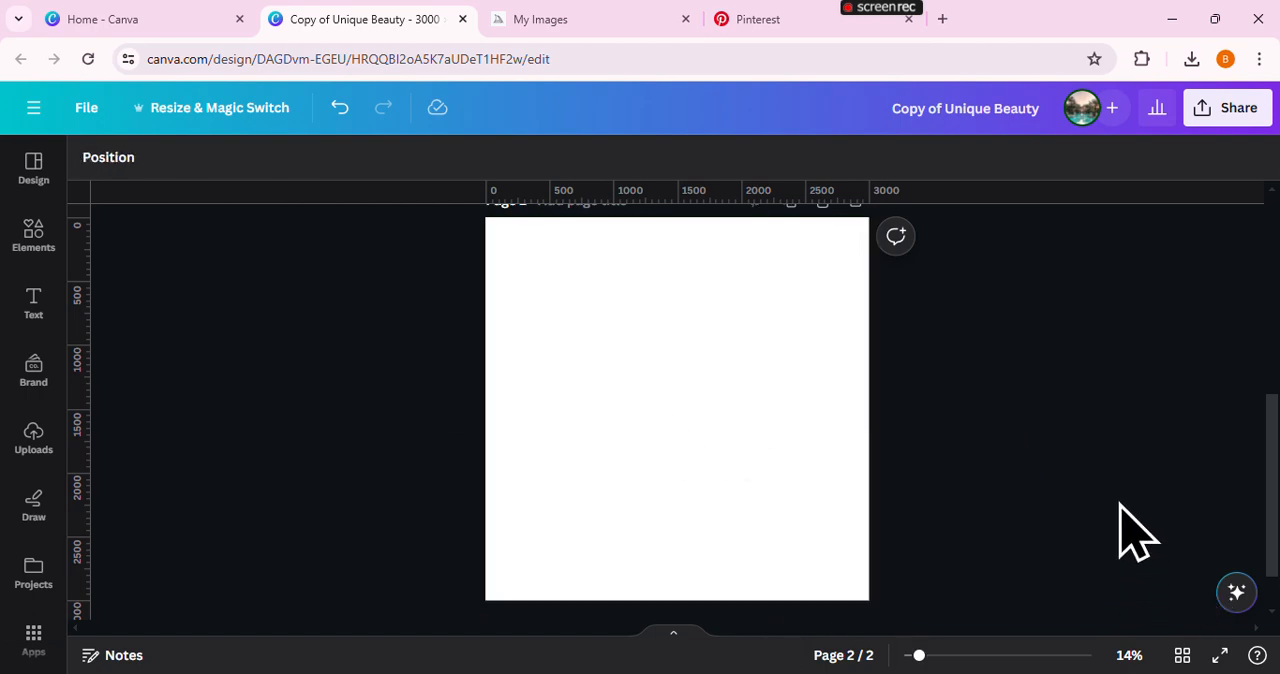
# Try the document's solid orange as the second page's background and turn it into a two-colour linear gradient
pyautogui.click(827, 420)
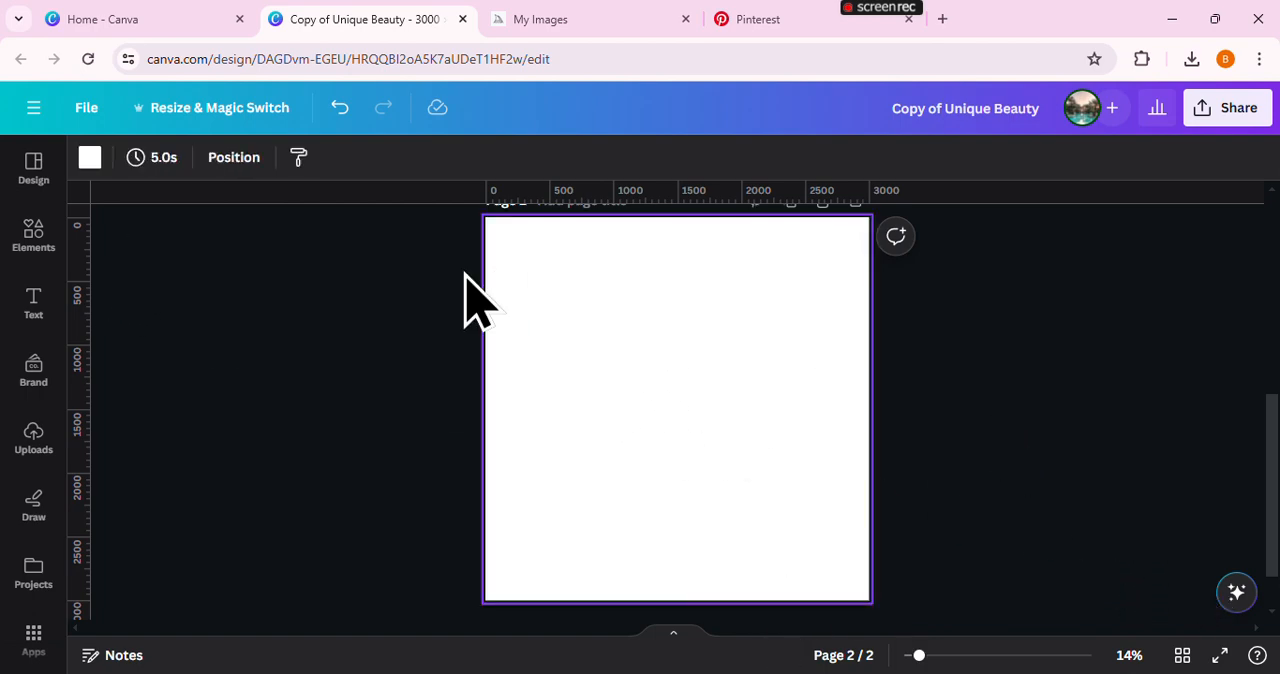
pyautogui.click(90, 158)
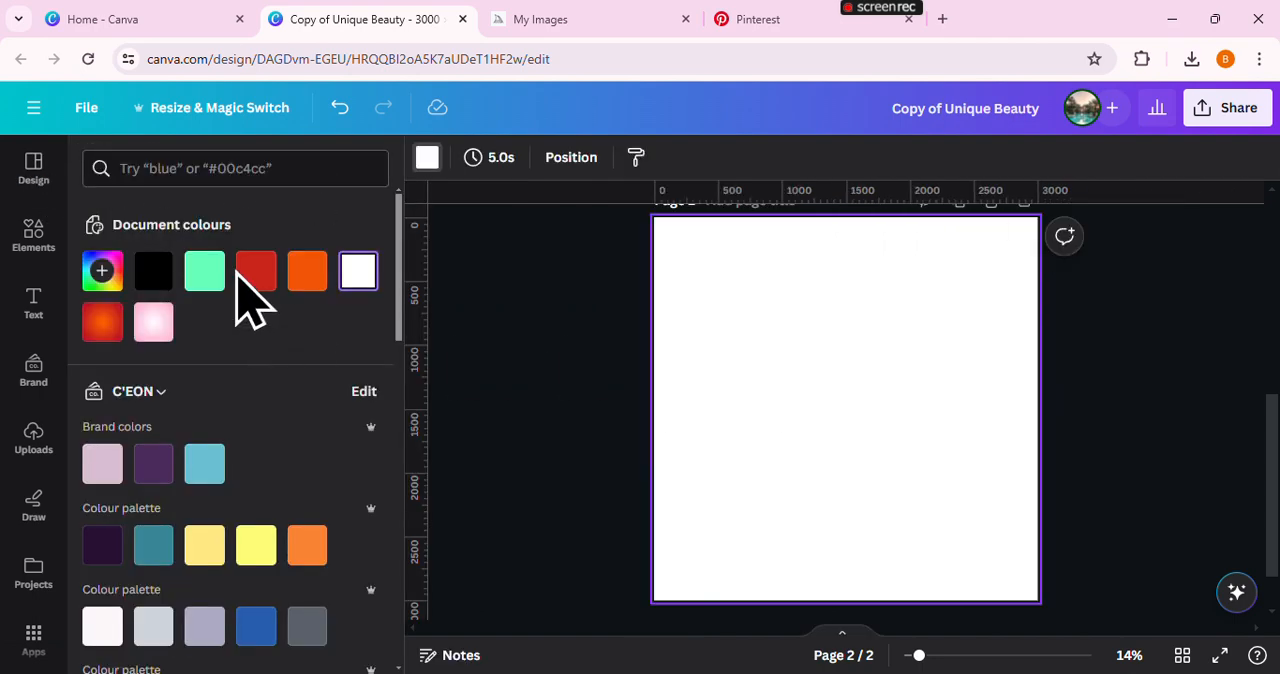
pyautogui.click(306, 276)
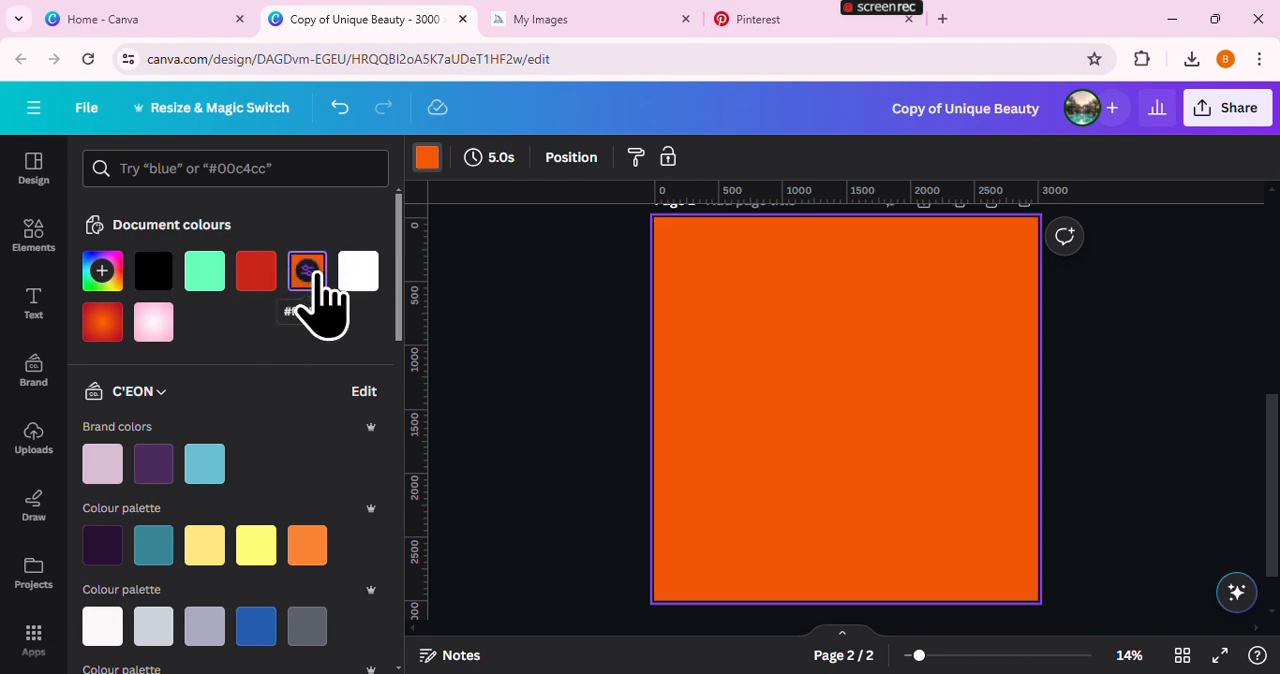
pyautogui.click(314, 274)
pyautogui.click(297, 325)
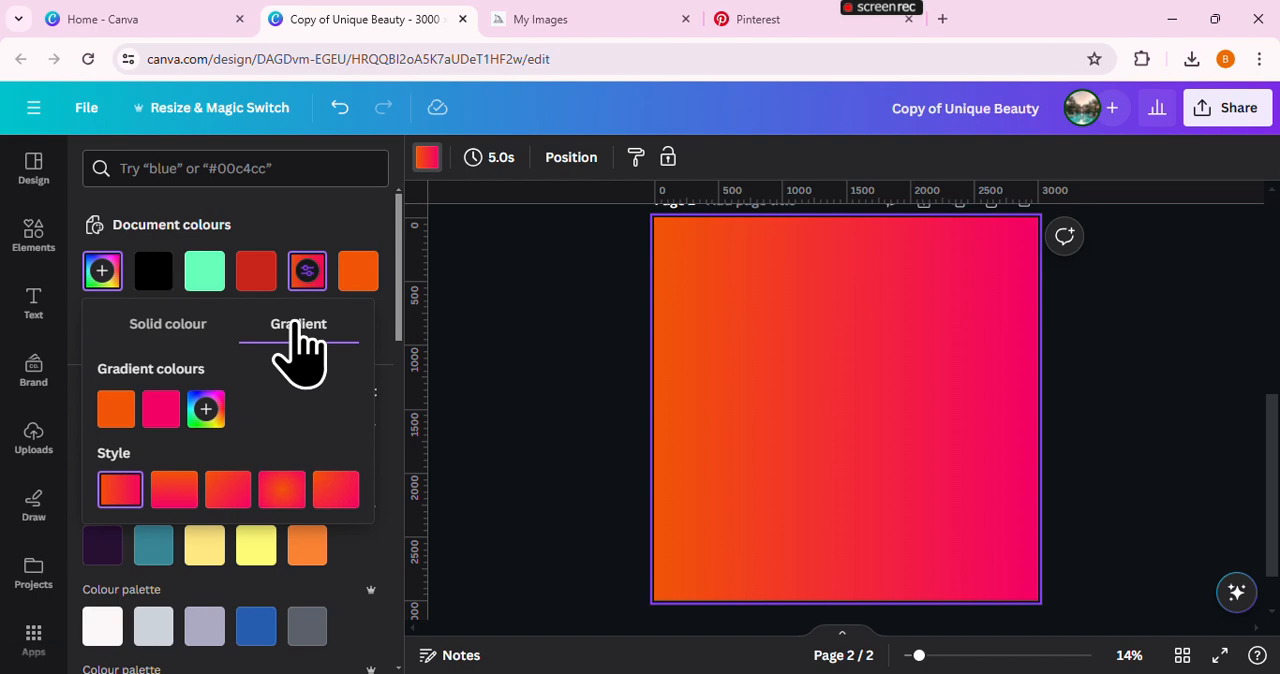
# Try changing the second gradient colour from pink to the document red #CB251B
pyautogui.click(161, 411)
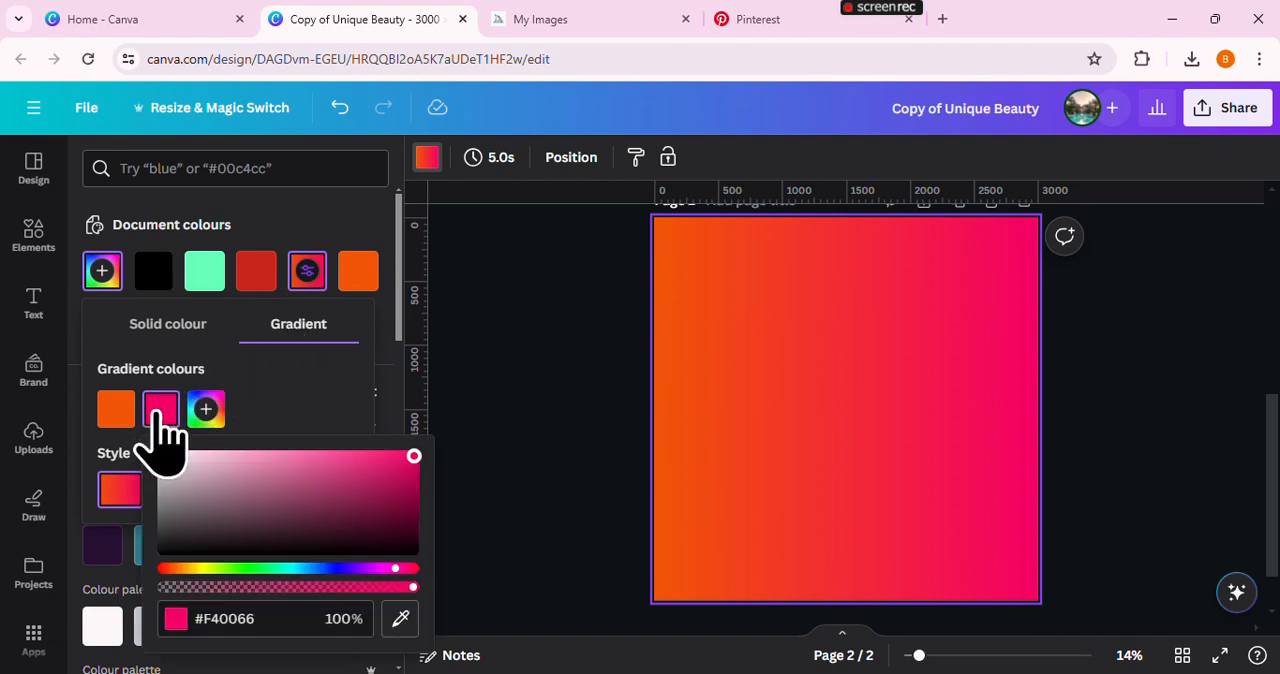
pyautogui.moveTo(172, 568); pyautogui.dragTo(402, 570)
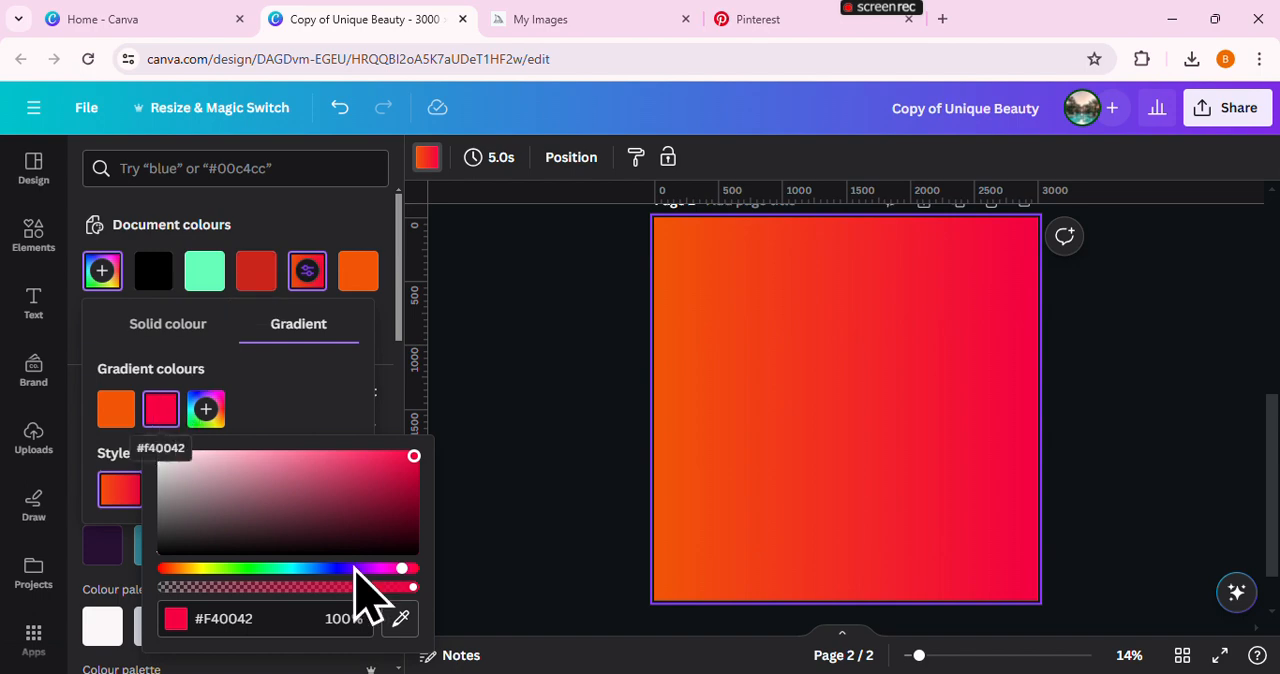
pyautogui.click(256, 270)
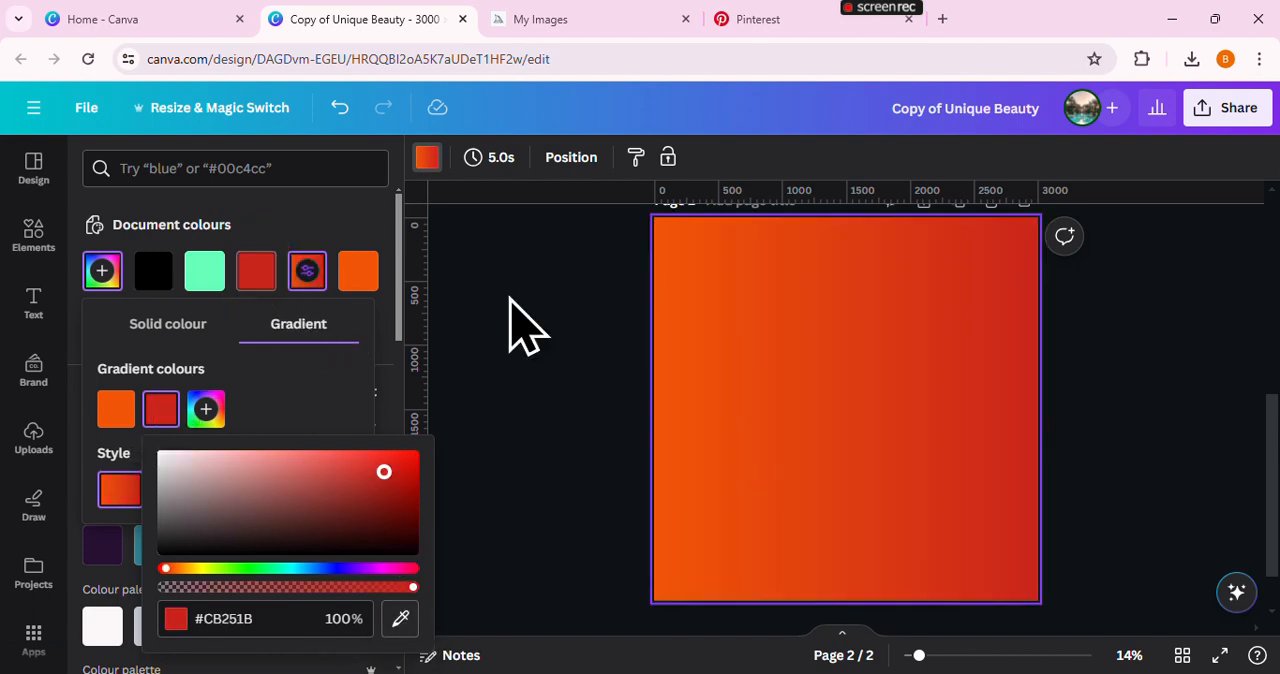
pyautogui.click(366, 234)
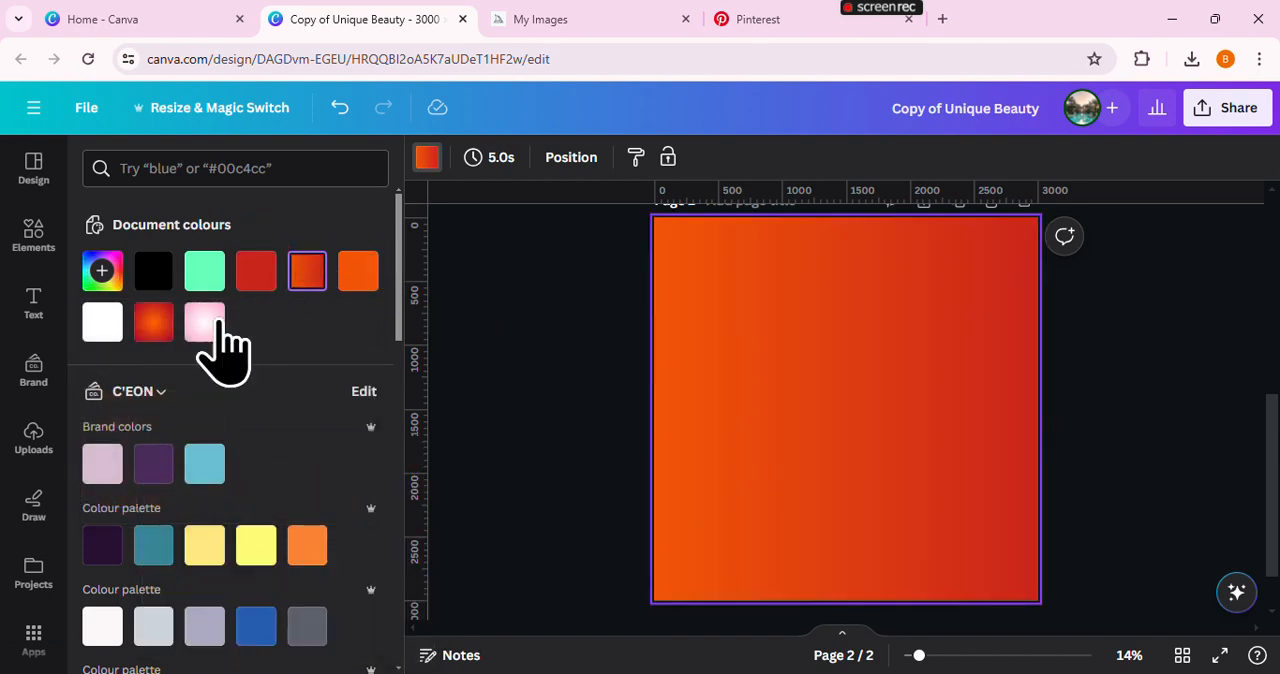
# Fill the second page's background with the document's radial orange-to-red gradient
pyautogui.click(157, 322)
pyautogui.click(590, 375)
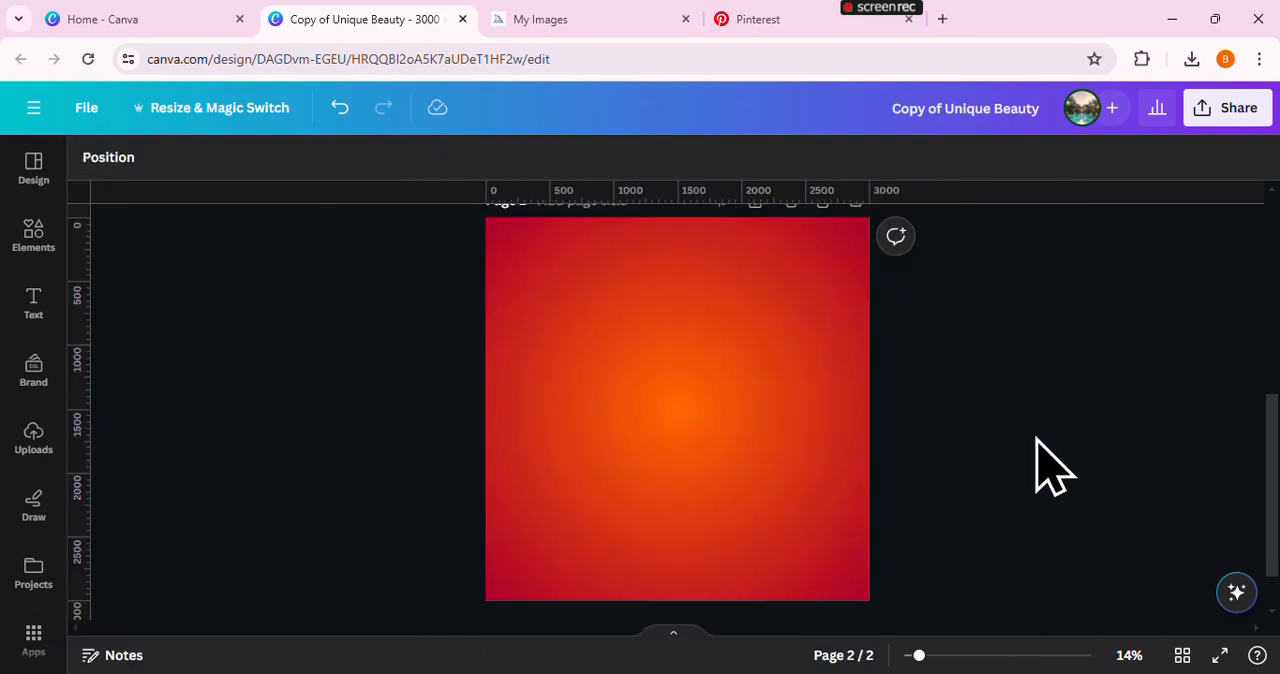
# Place a copy of page 1's grouped UNIQUE beauty logo text at the top centre of page 2
pyautogui.moveTo(1275, 475); pyautogui.dragTo(1272, 290)
pyautogui.click(699, 253)
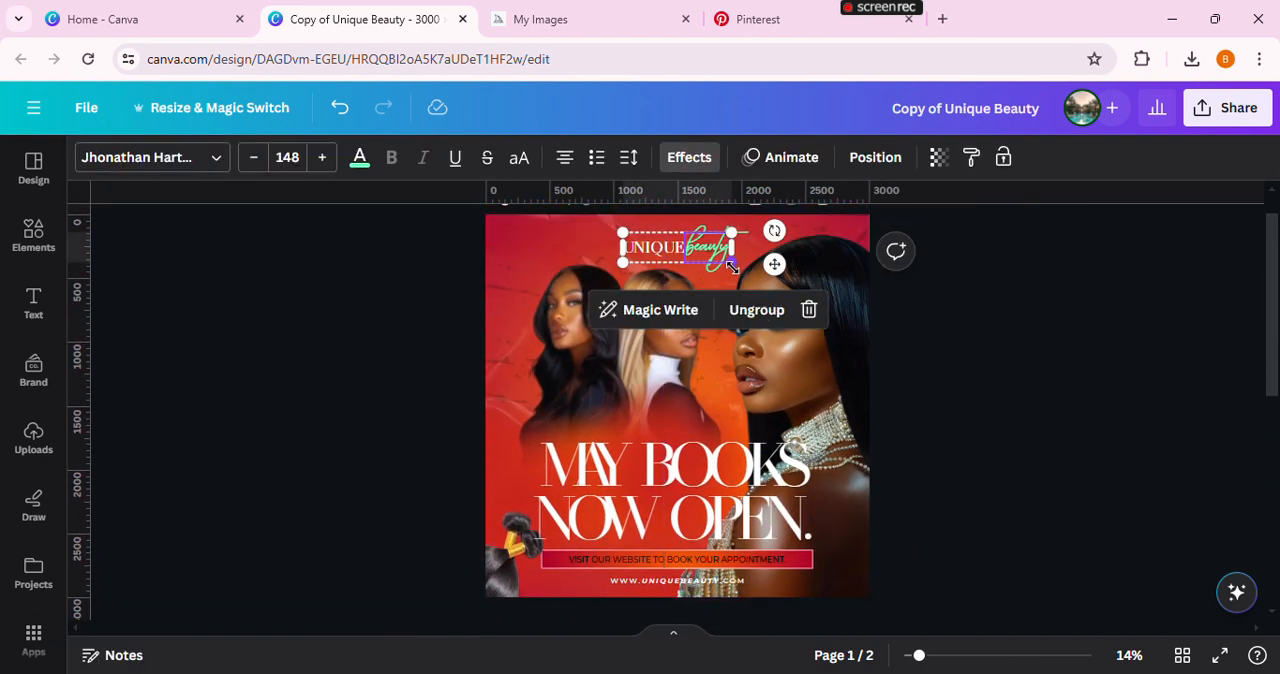
pyautogui.click(681, 307)
pyautogui.moveTo(689, 261); pyautogui.dragTo(681, 497)
pyautogui.scroll(-2, 985, 426)
pyautogui.moveTo(684, 360); pyautogui.dragTo(716, 540)
pyautogui.scroll(-2, 1034, 466)
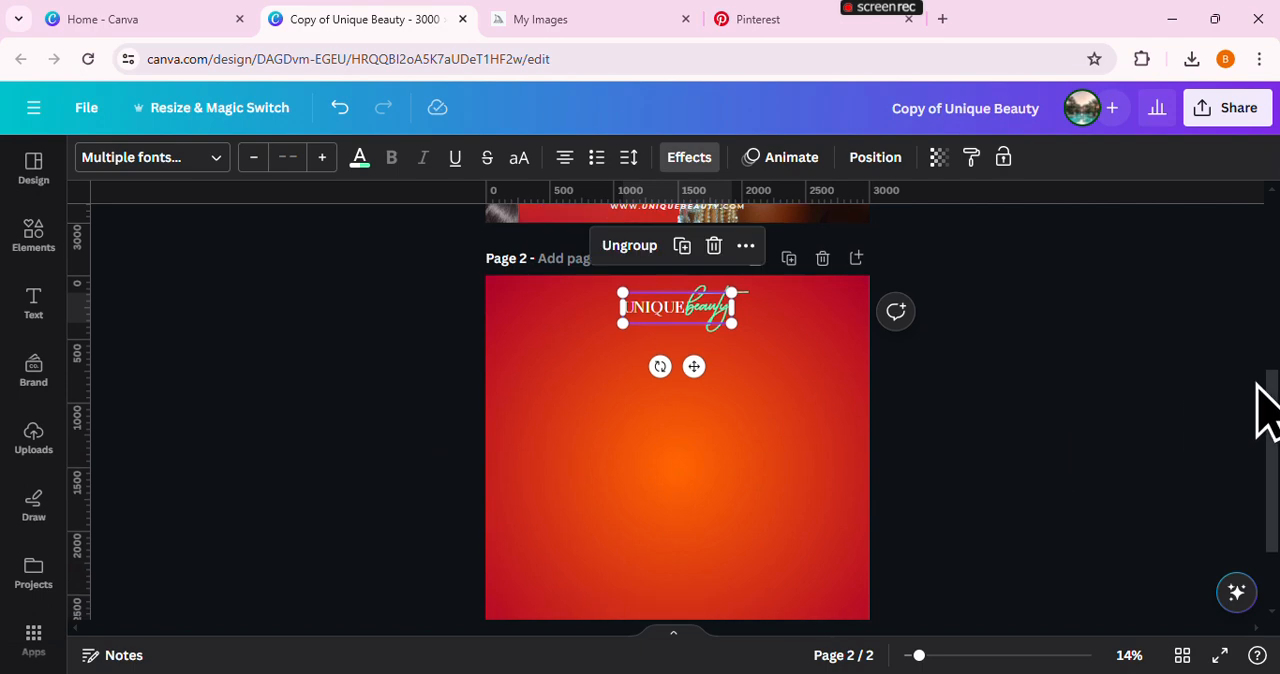
pyautogui.scroll(-1, 1265, 420)
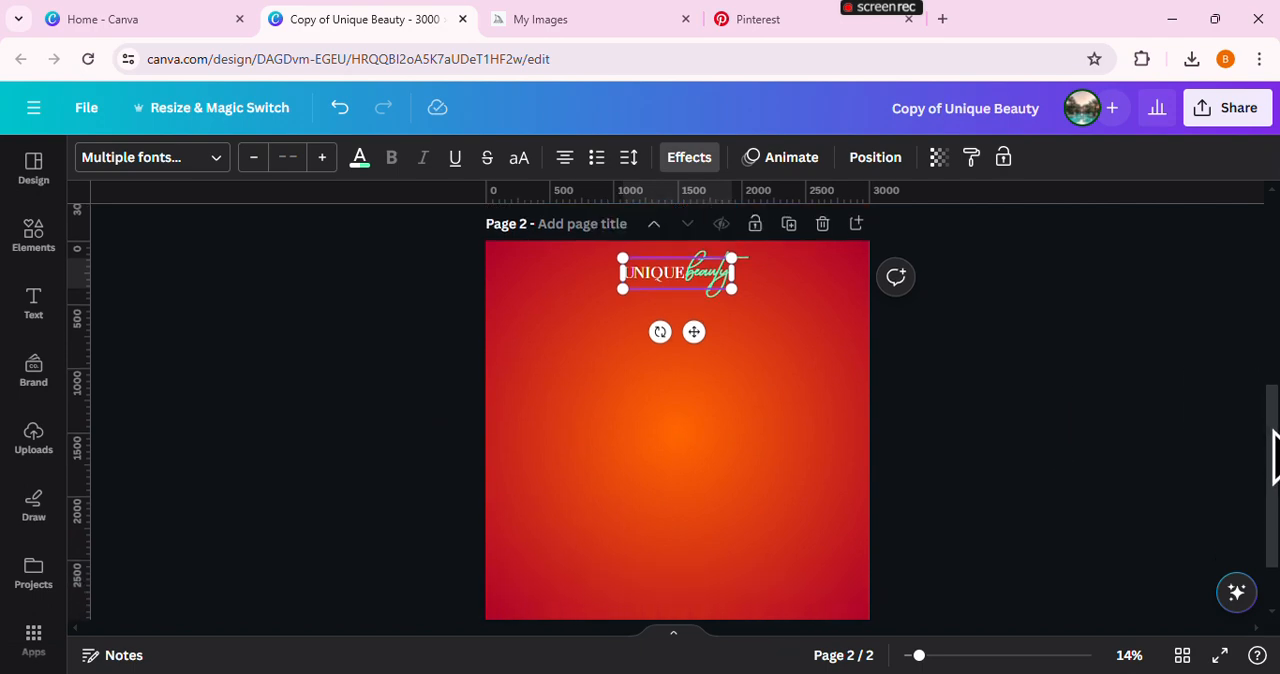
pyautogui.click(1075, 435)
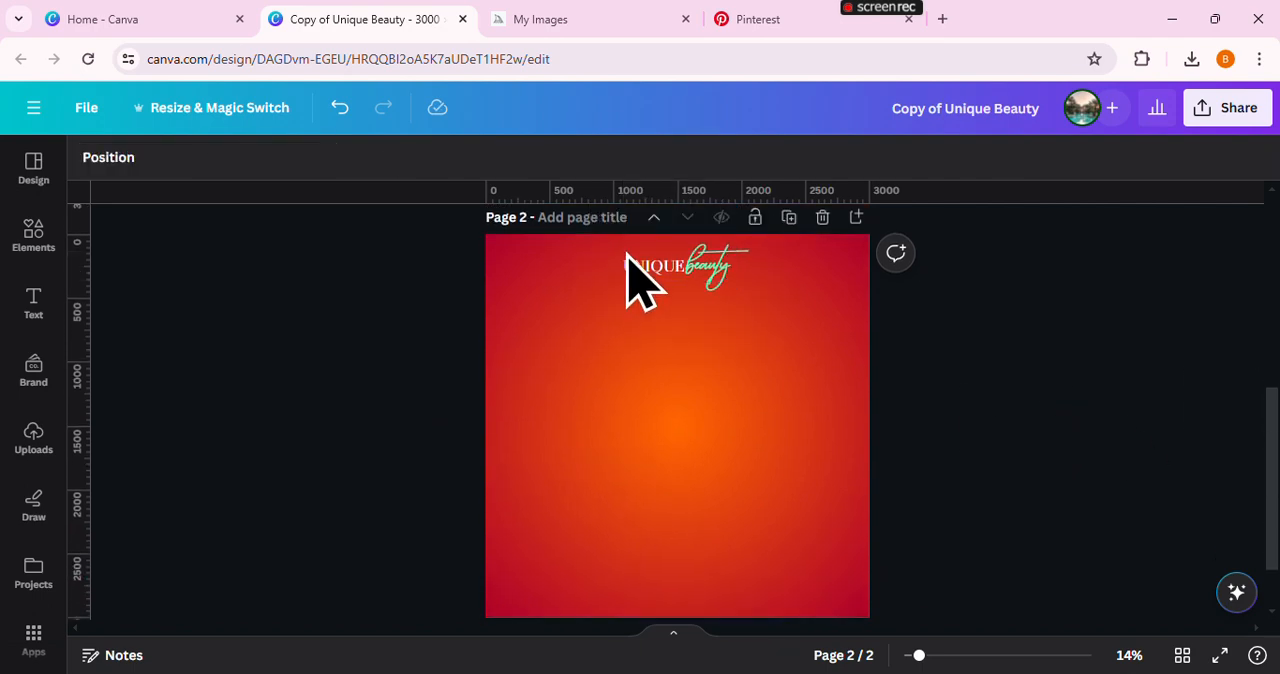
# Nudge the logo group slightly down on page 2 and check its horizontal centring
pyautogui.moveTo(690, 282); pyautogui.dragTo(684, 271)
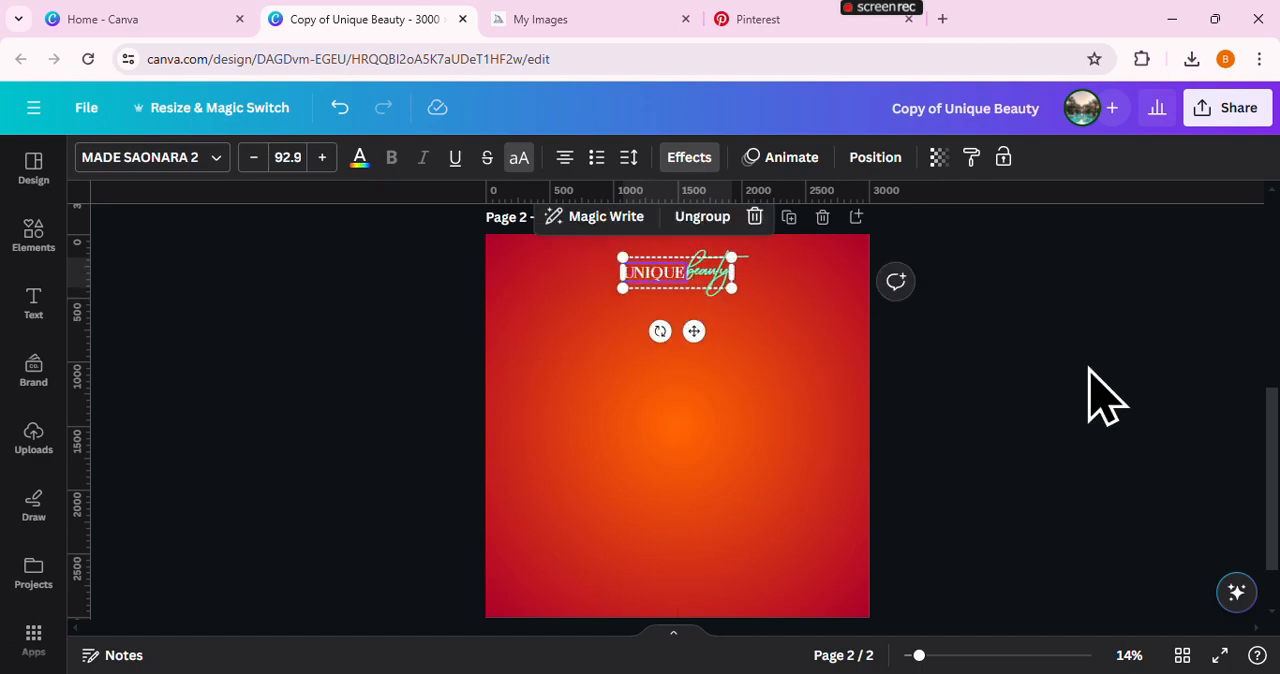
pyautogui.click(1109, 394)
pyautogui.click(662, 298)
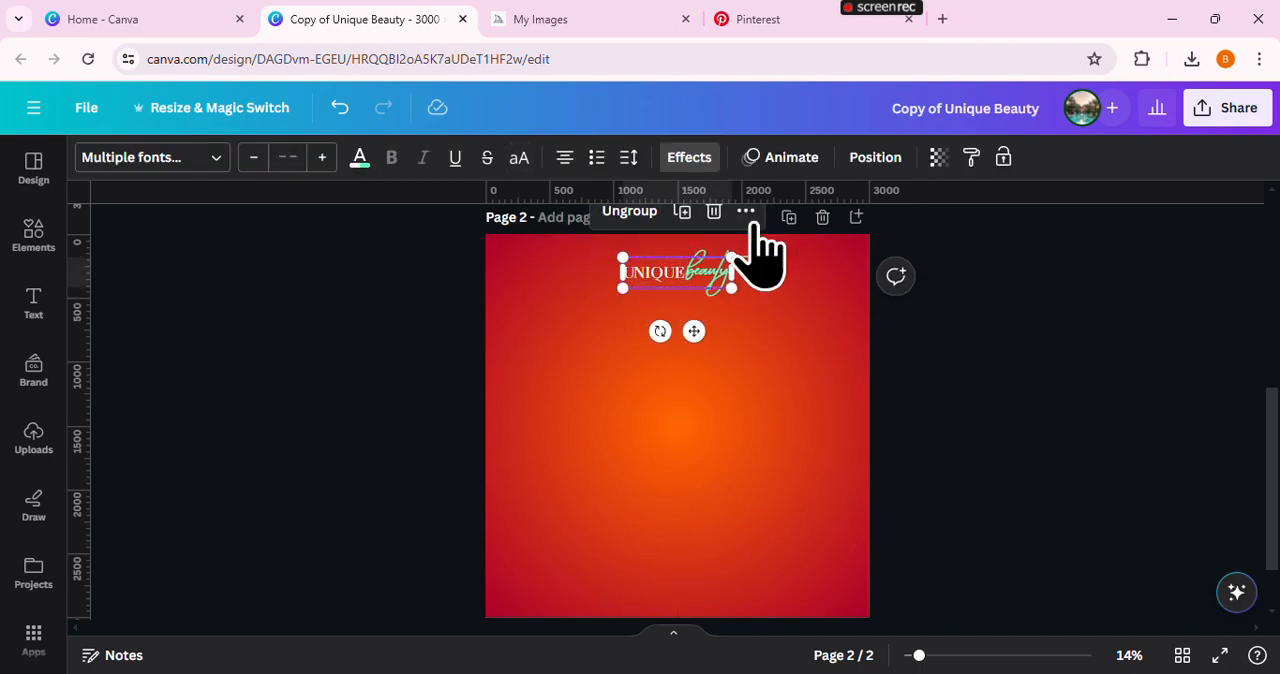
pyautogui.click(858, 174)
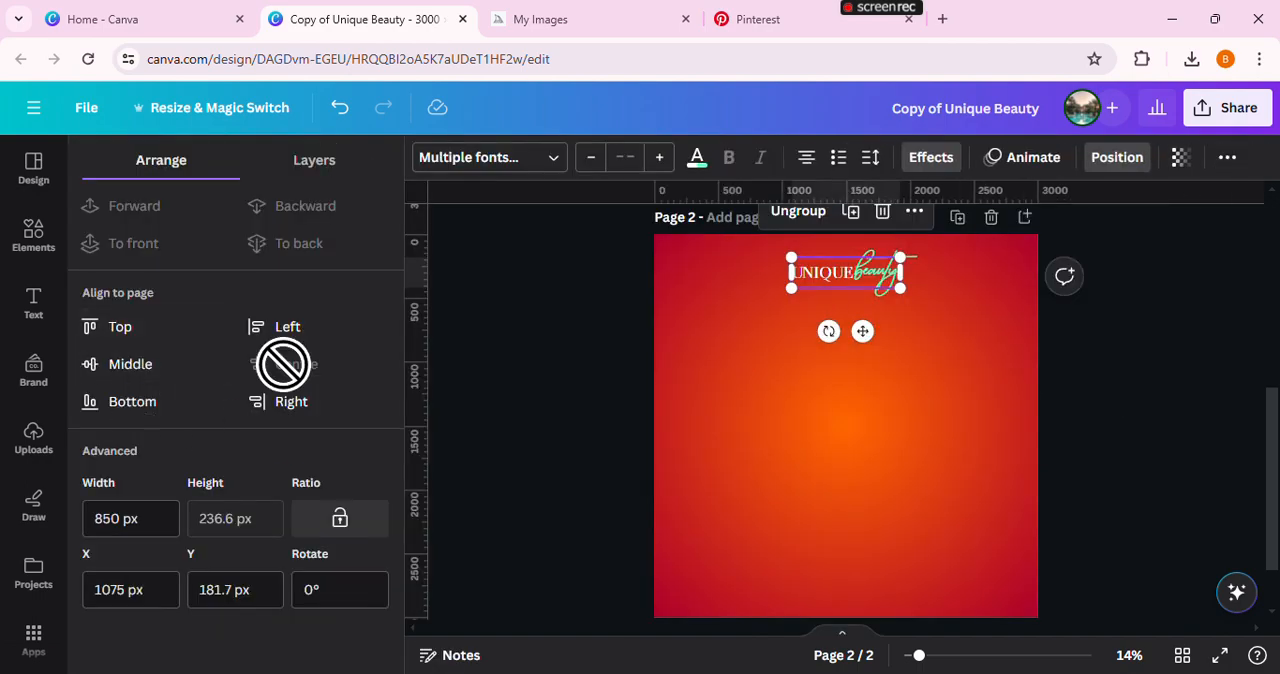
pyautogui.click(492, 340)
pyautogui.click(865, 387)
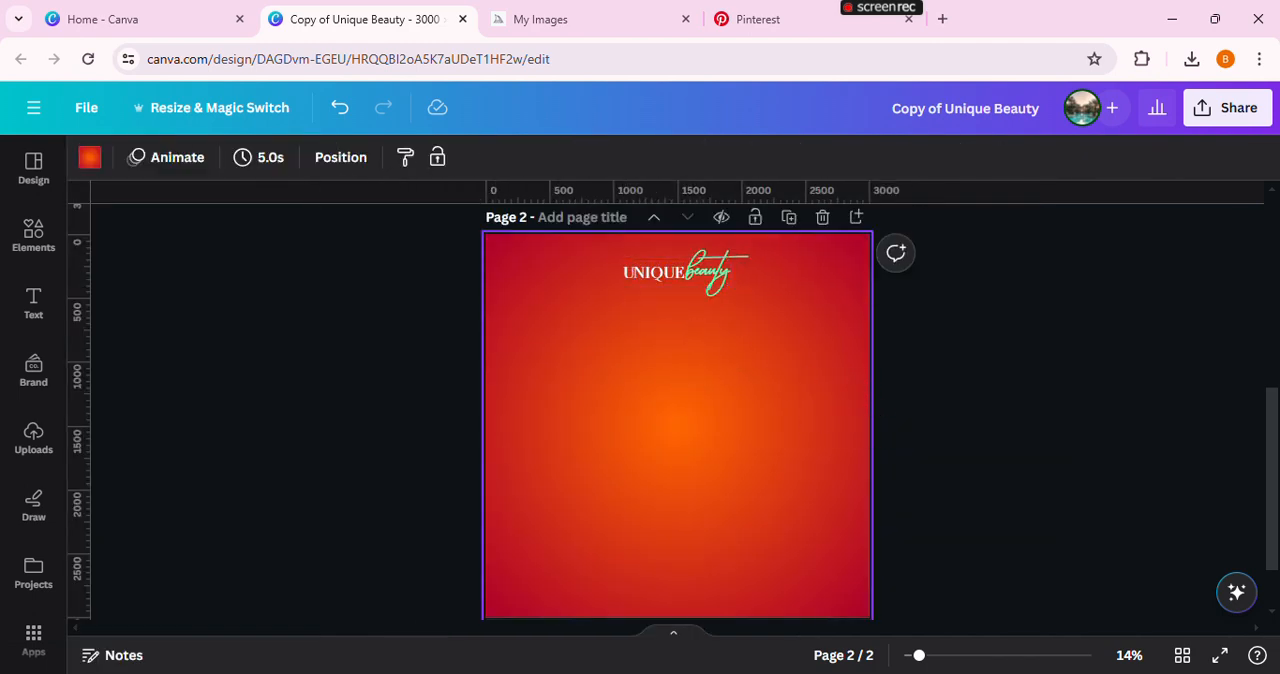
# Inspect the fonts used for the words UNIQUE and beauty in the page 2 logo
pyautogui.moveTo(919, 657); pyautogui.dragTo(940, 657)
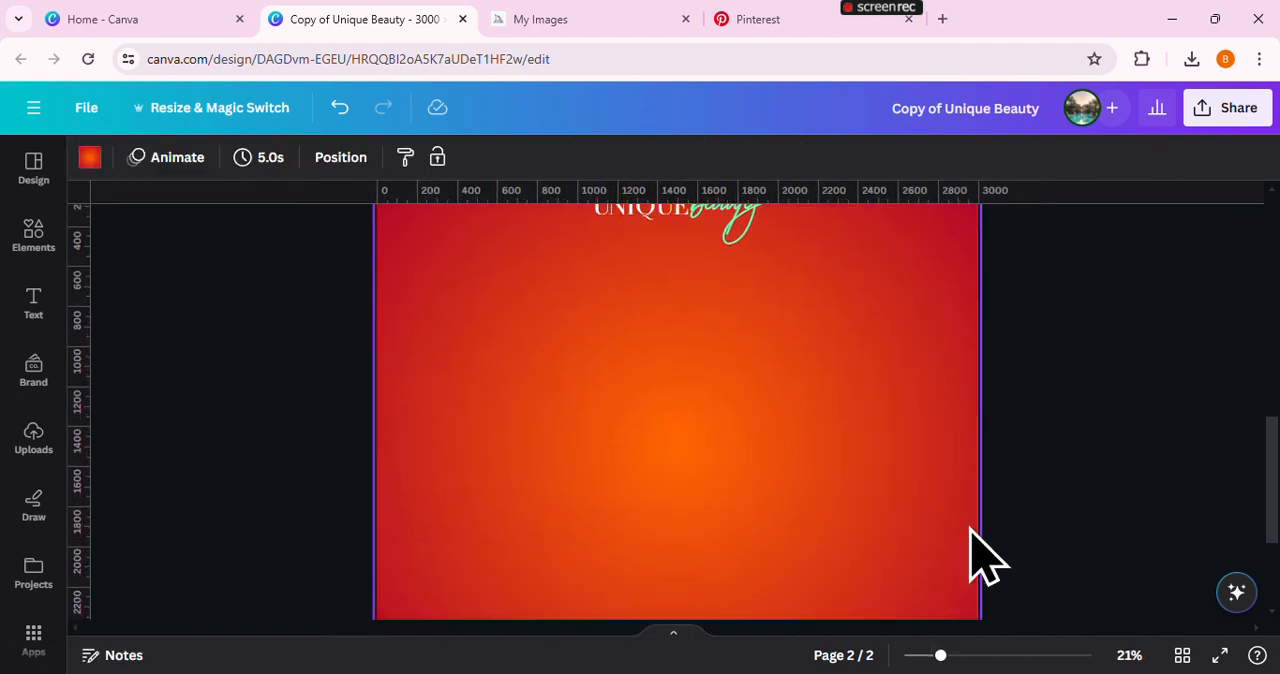
pyautogui.scroll(2, 975, 552)
pyautogui.click(645, 325)
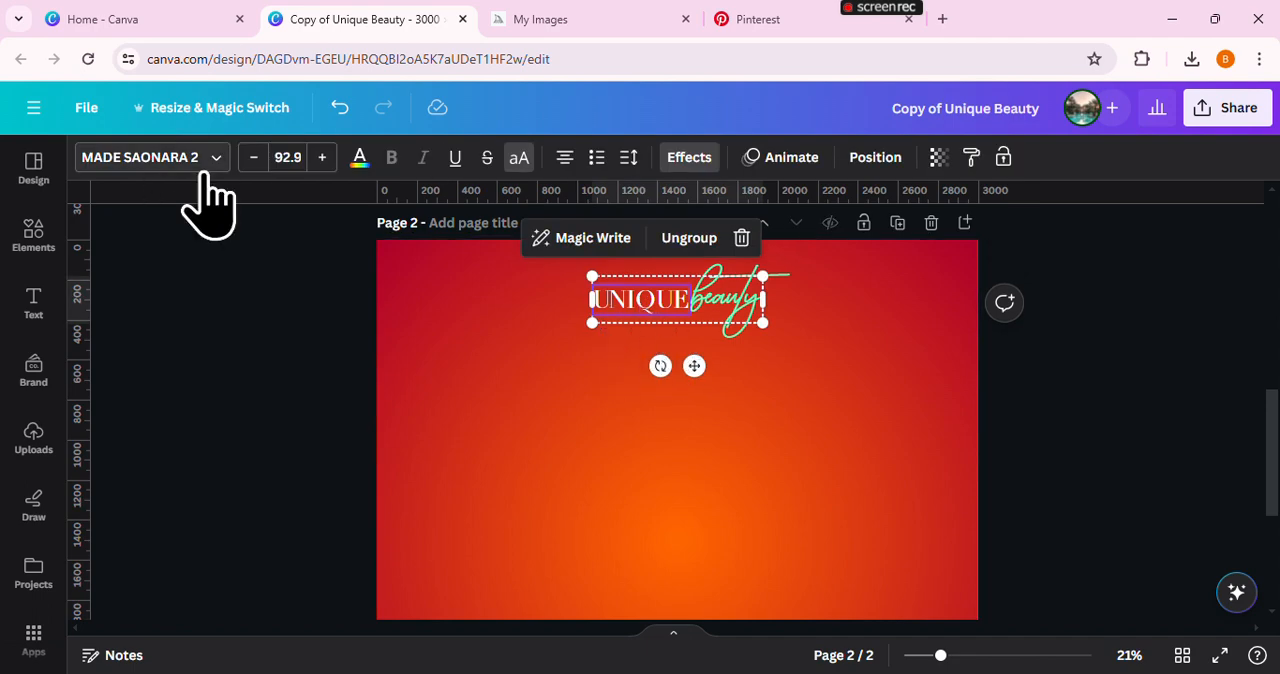
pyautogui.click(730, 300)
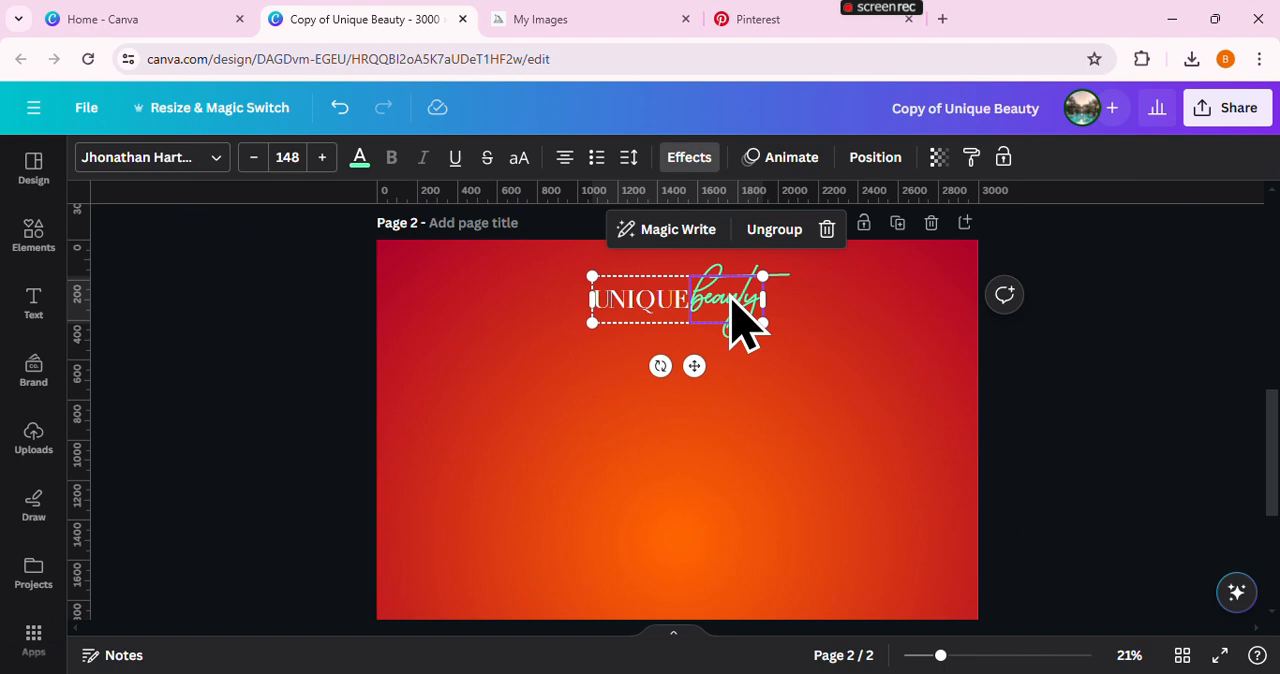
pyautogui.click(880, 345)
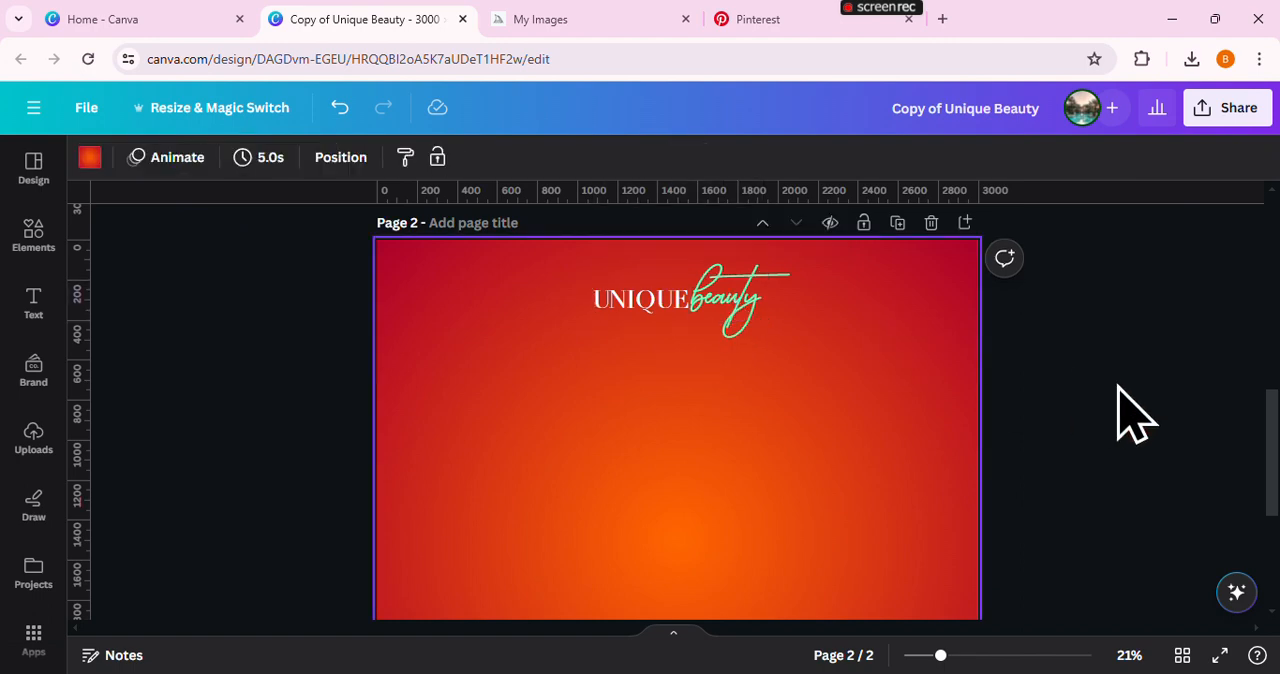
# Add the uploaded photo of the two women back to back to page 2 and move it up beneath the logo
pyautogui.scroll(-1, 1272, 515)
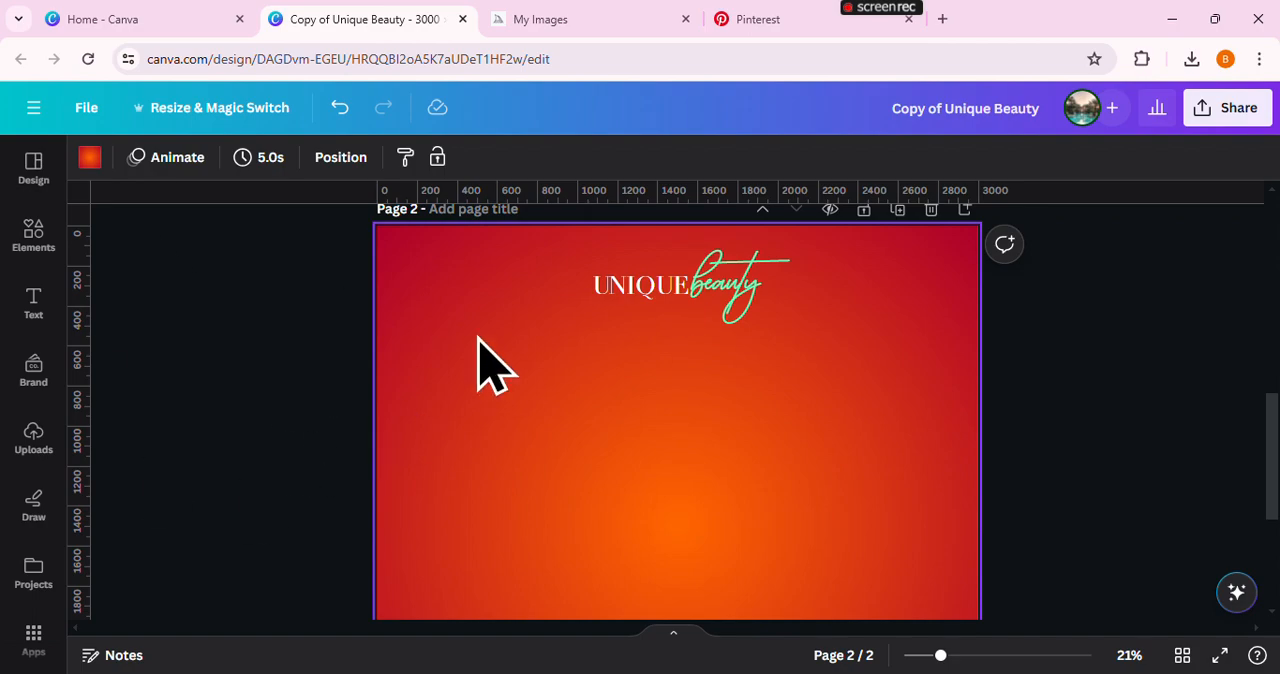
pyautogui.click(70, 412)
pyautogui.scroll(-6, 277, 535)
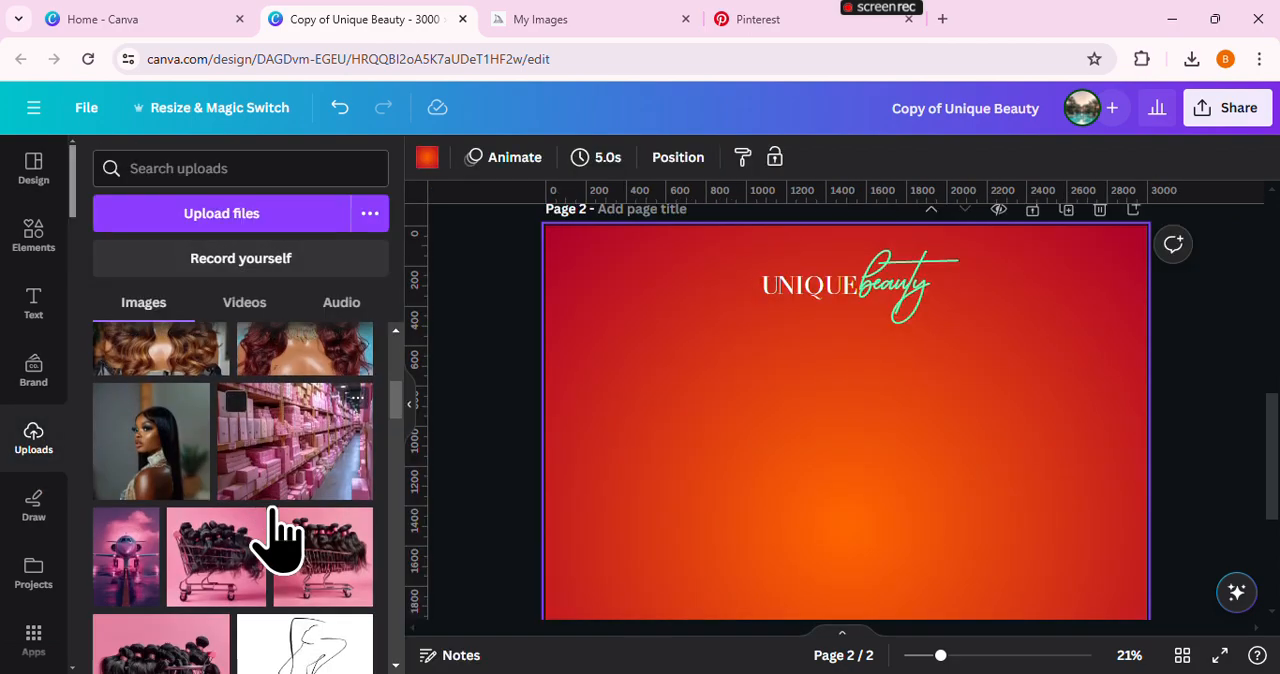
pyautogui.scroll(-10, 277, 535)
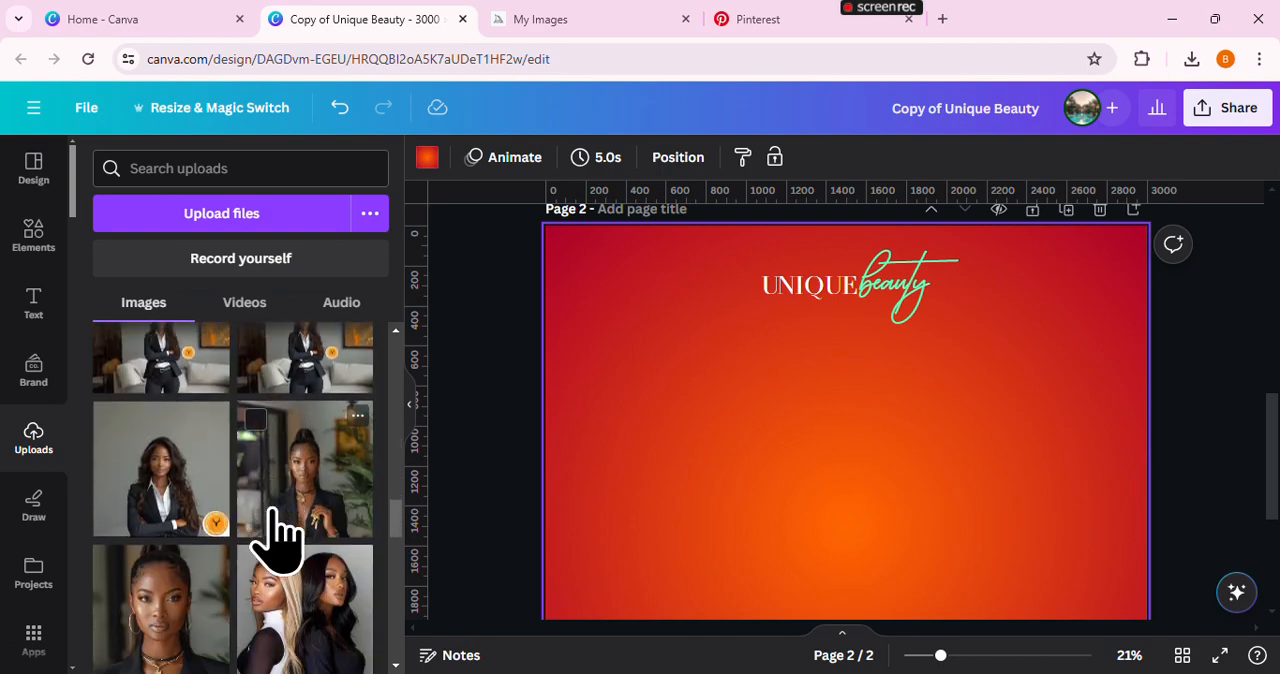
pyautogui.click(303, 505)
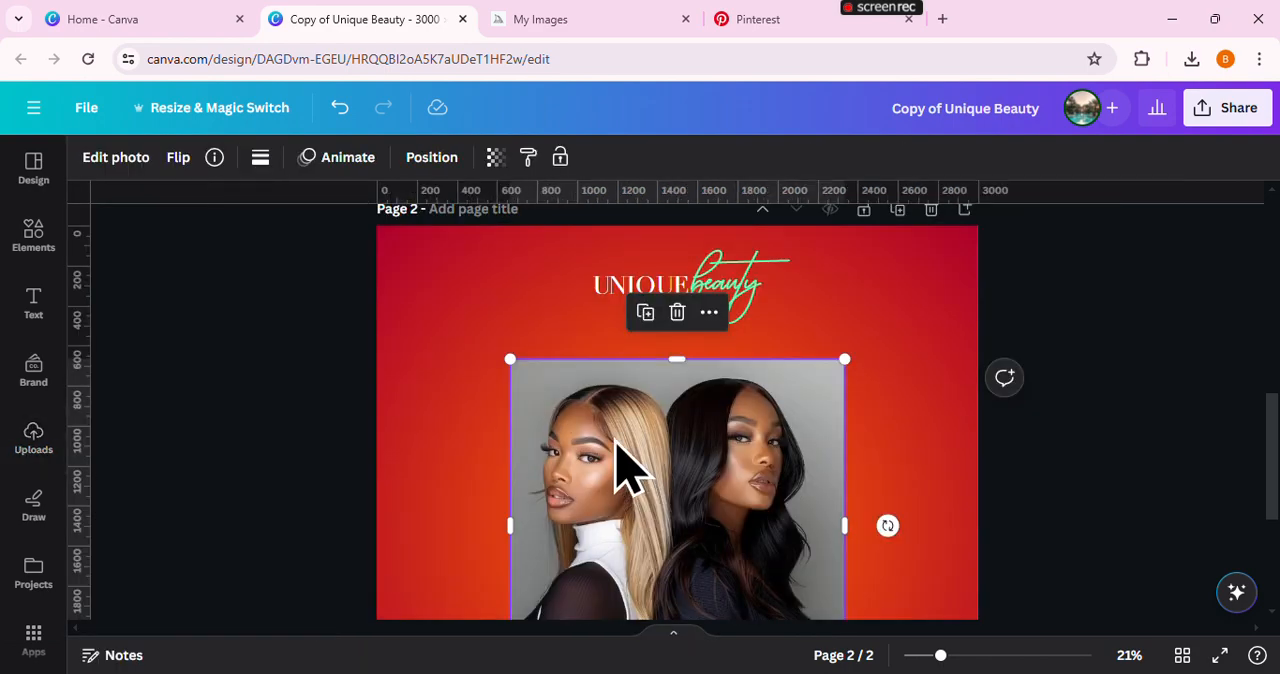
pyautogui.moveTo(615, 465); pyautogui.dragTo(579, 405)
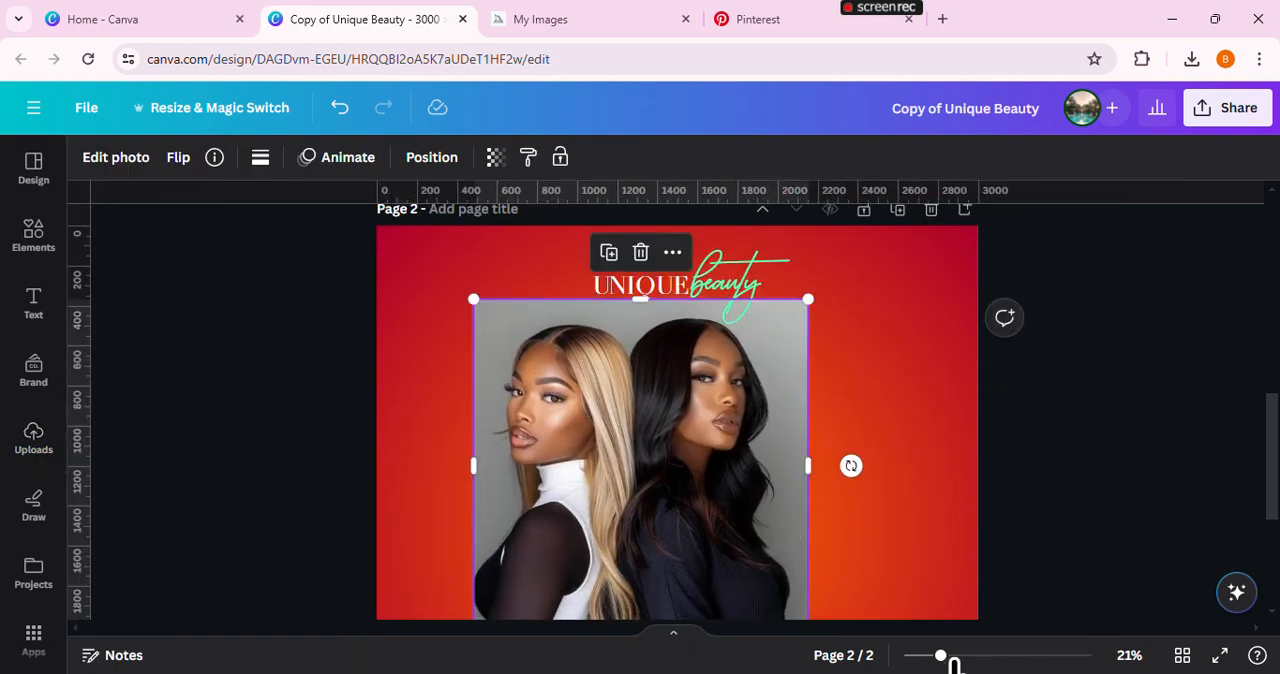
# Remove the background from the photo of the two women using BG Remover
pyautogui.moveTo(945, 660); pyautogui.dragTo(934, 660)
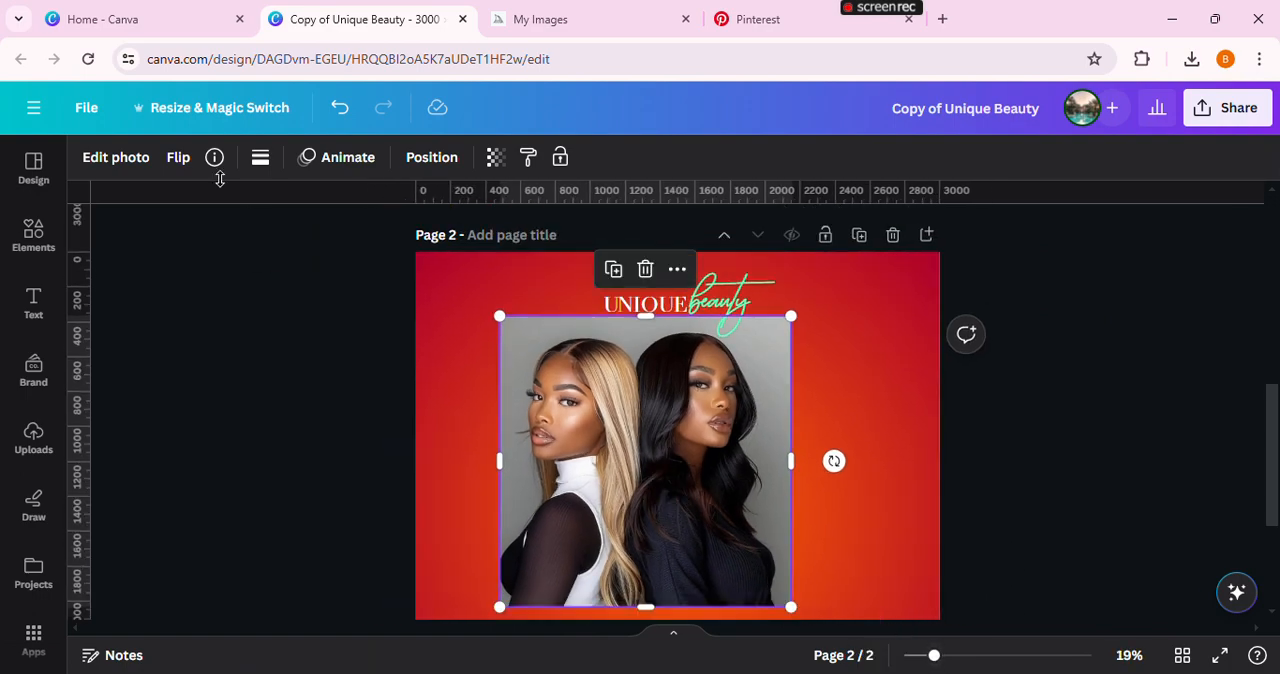
pyautogui.click(157, 160)
pyautogui.click(137, 345)
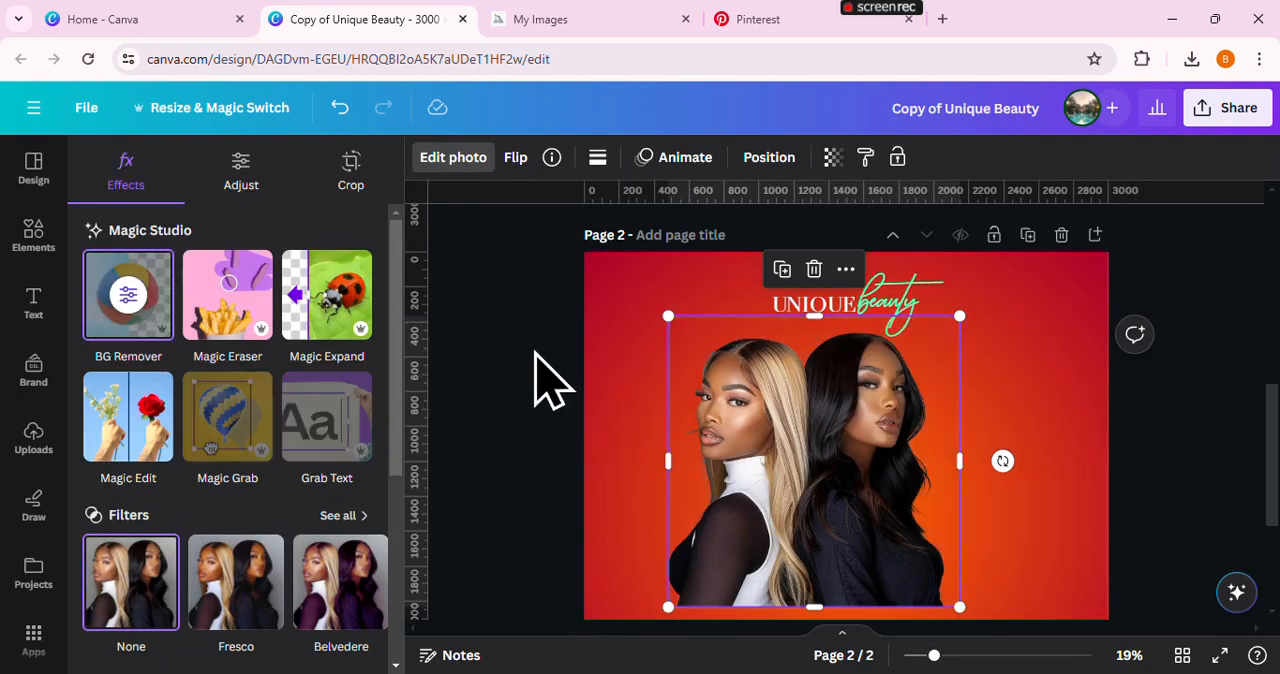
pyautogui.click(660, 395)
pyautogui.moveTo(935, 660); pyautogui.dragTo(946, 661)
pyautogui.moveTo(1270, 450); pyautogui.dragTo(1271, 457)
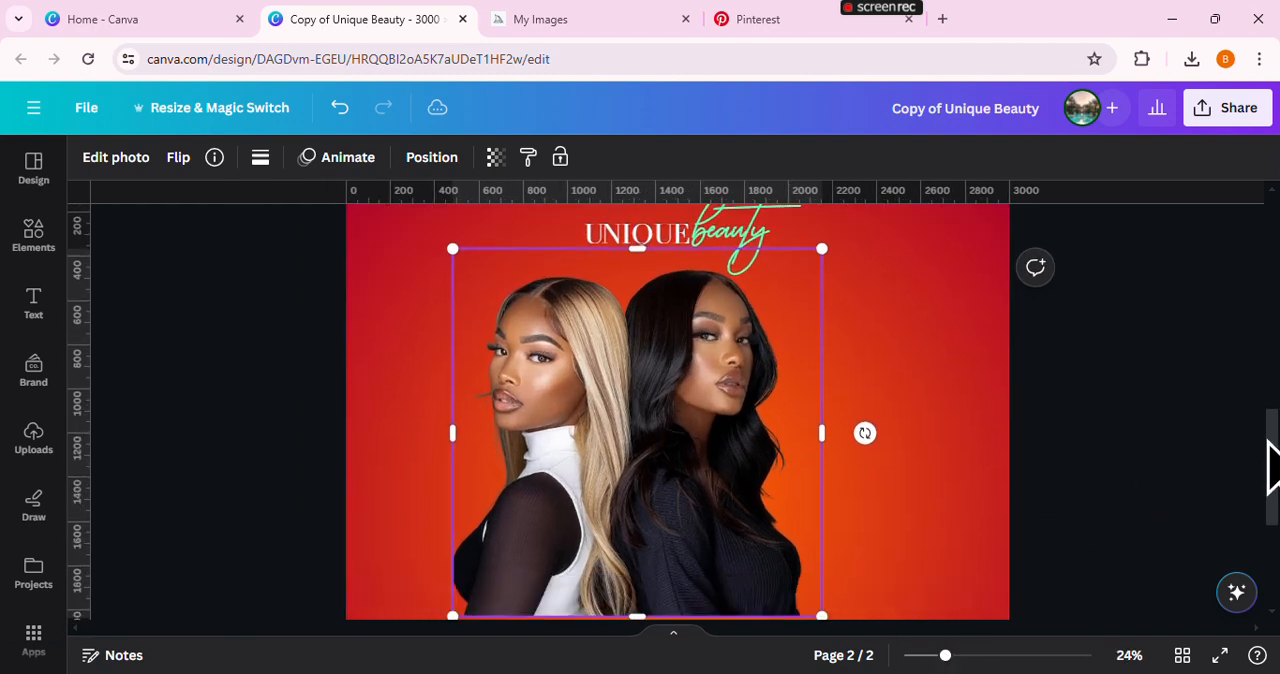
# Move the photo of the two women toward the page's left side and crop the empty space along its top and right edges
pyautogui.moveTo(743, 477); pyautogui.dragTo(699, 447)
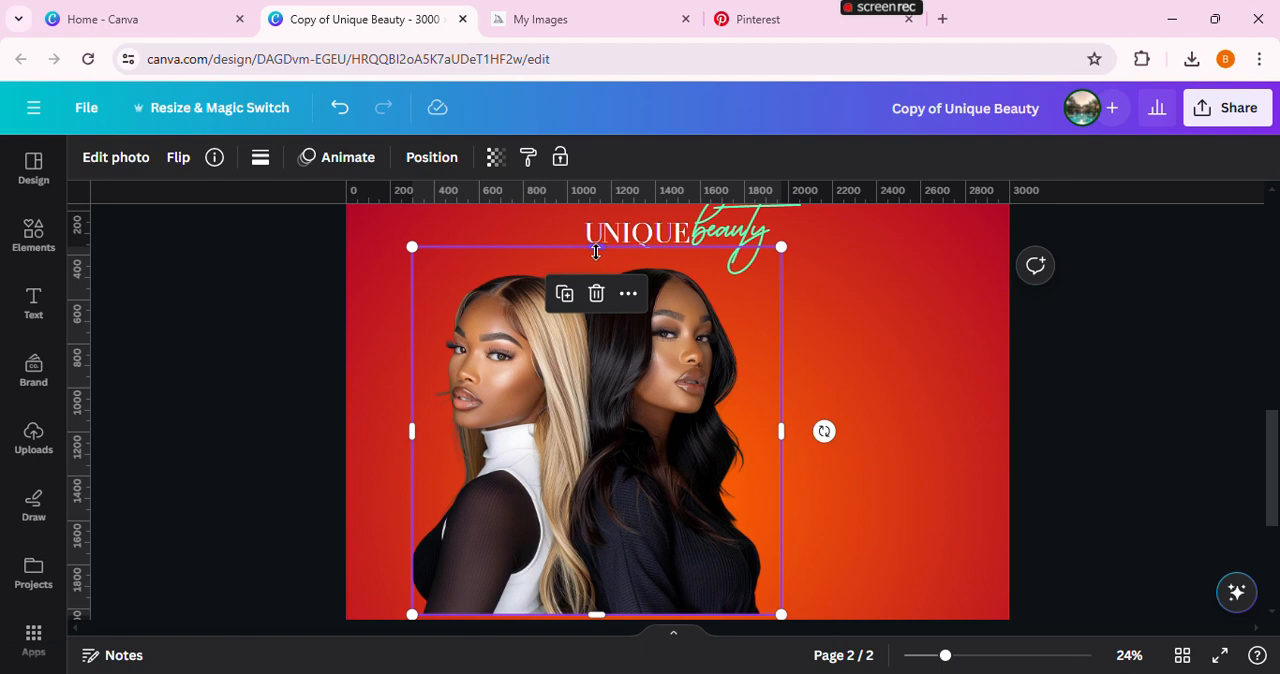
pyautogui.moveTo(598, 254); pyautogui.dragTo(600, 263)
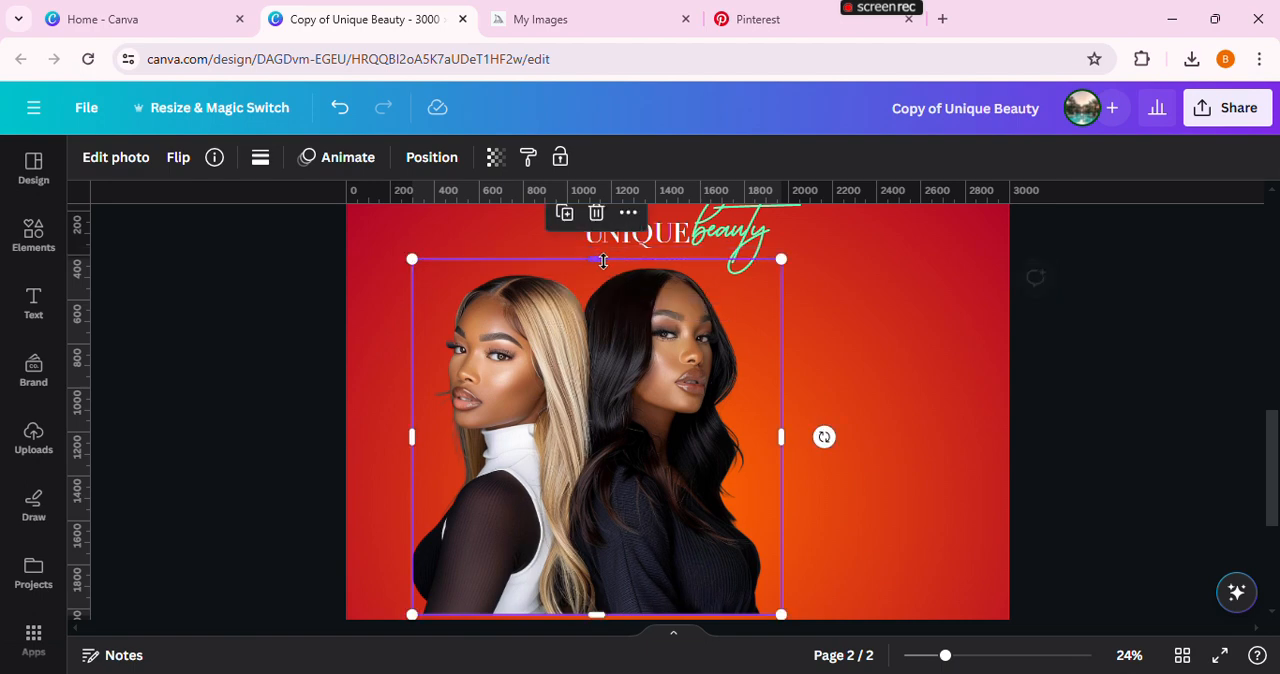
pyautogui.click(943, 408)
pyautogui.click(723, 474)
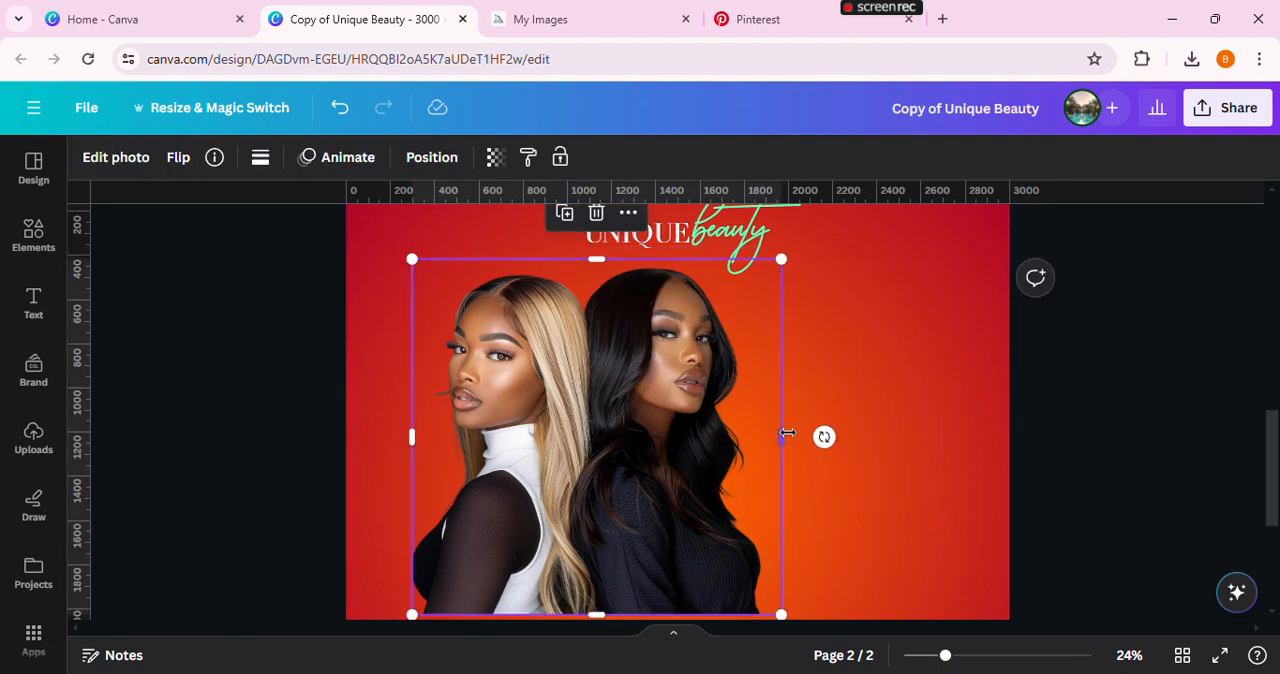
pyautogui.moveTo(786, 434); pyautogui.dragTo(771, 433)
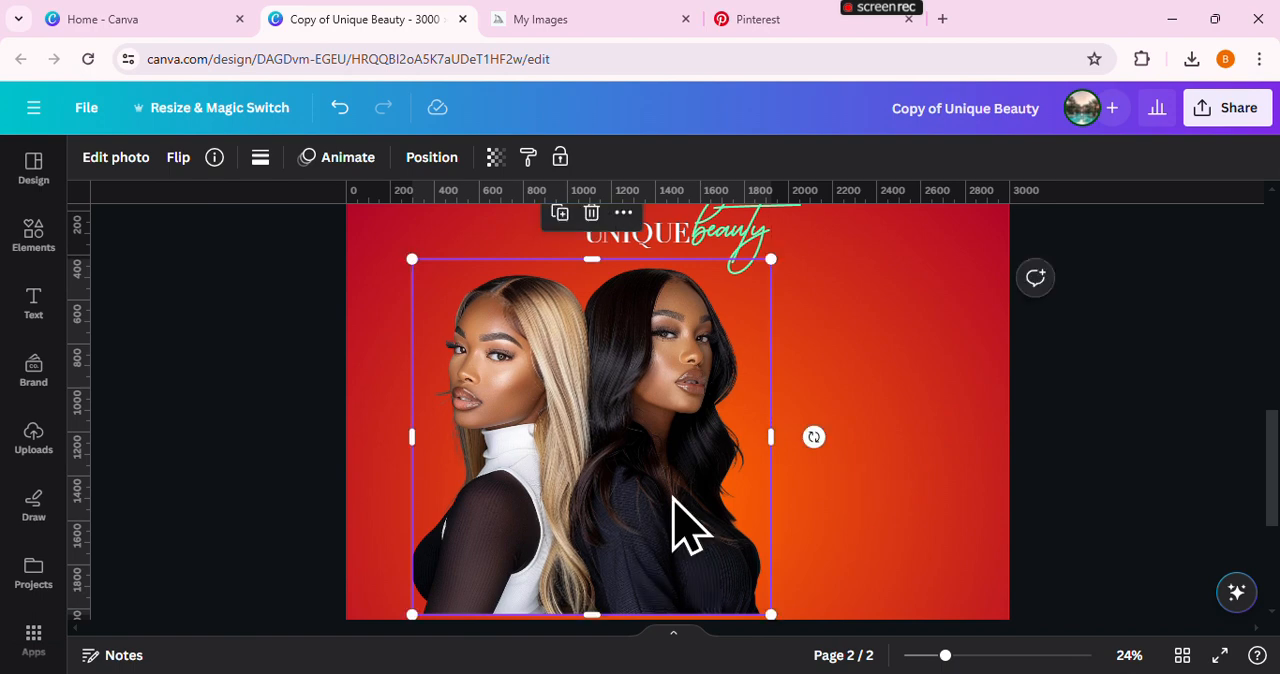
pyautogui.click(338, 472)
pyautogui.click(428, 468)
pyautogui.moveTo(408, 436)
pyautogui.mouseDown()
pyautogui.moveTo(394, 437)
pyautogui.moveTo(404, 446)
pyautogui.mouseUp()
pyautogui.click(969, 432)
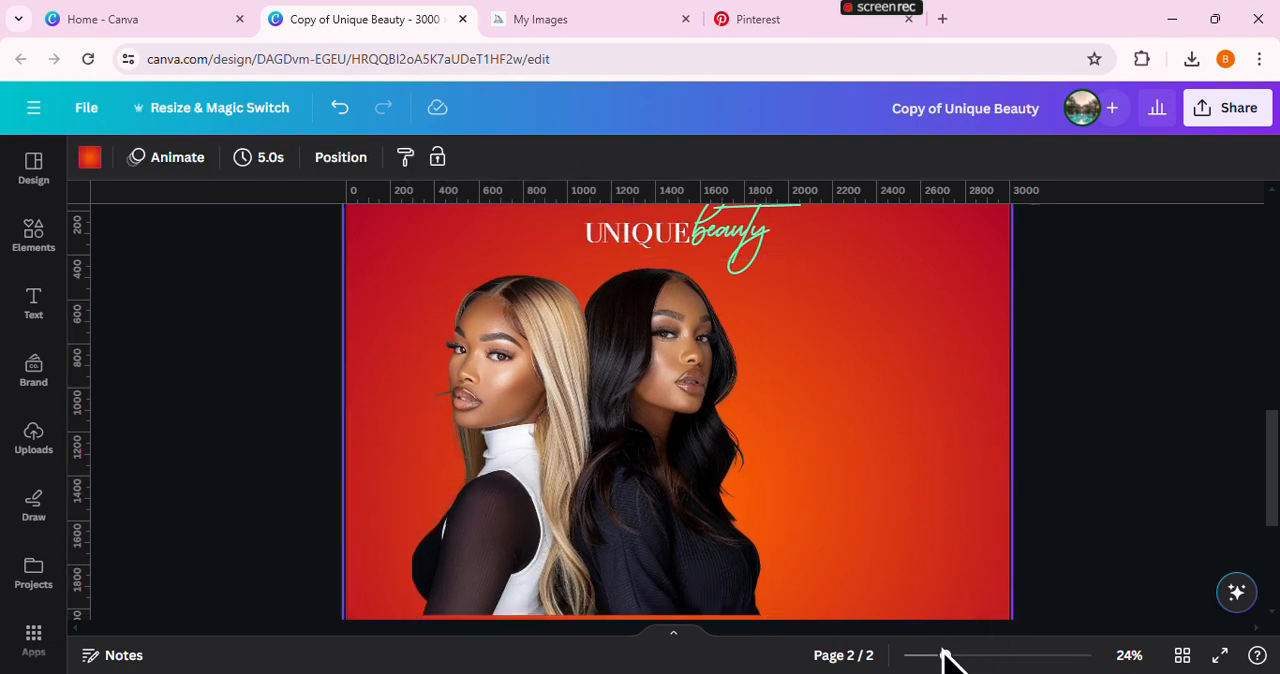
# Scale down the photo of the two women proportionally, keeping its upper-left corner in place
pyautogui.moveTo(944, 660); pyautogui.dragTo(936, 656)
pyautogui.click(711, 525)
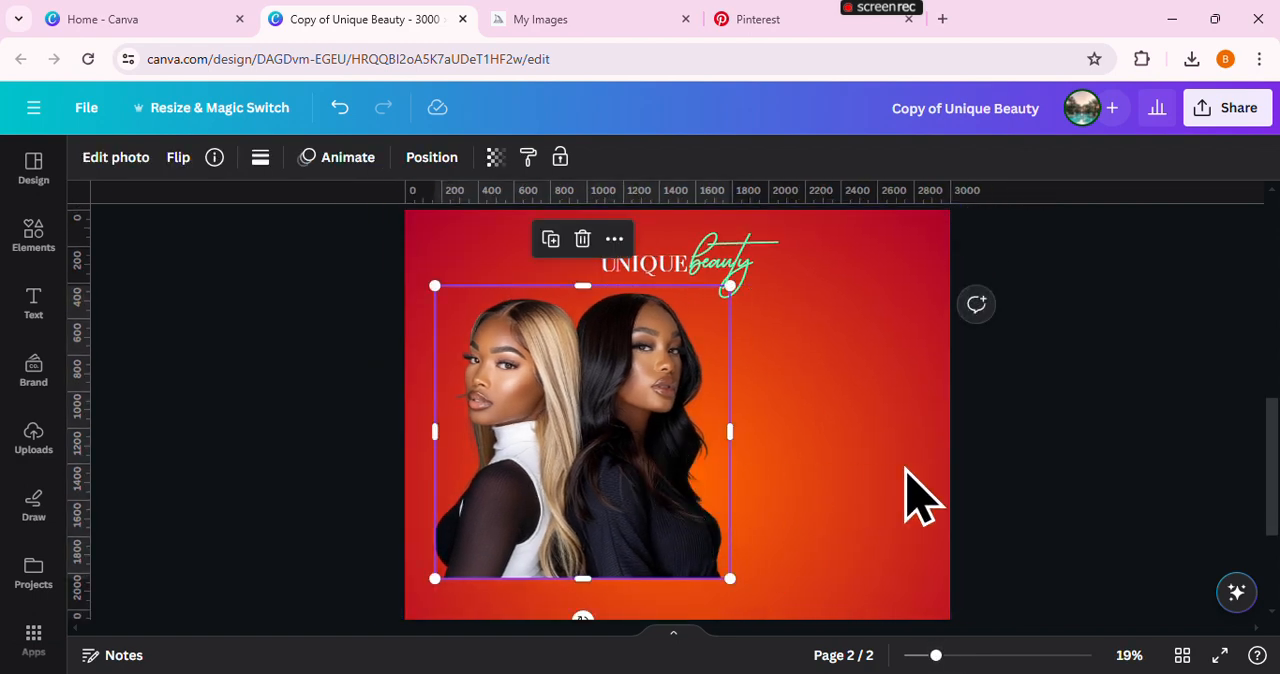
pyautogui.click(914, 491)
pyautogui.click(716, 570)
pyautogui.moveTo(725, 577); pyautogui.dragTo(686, 541)
pyautogui.click(760, 540)
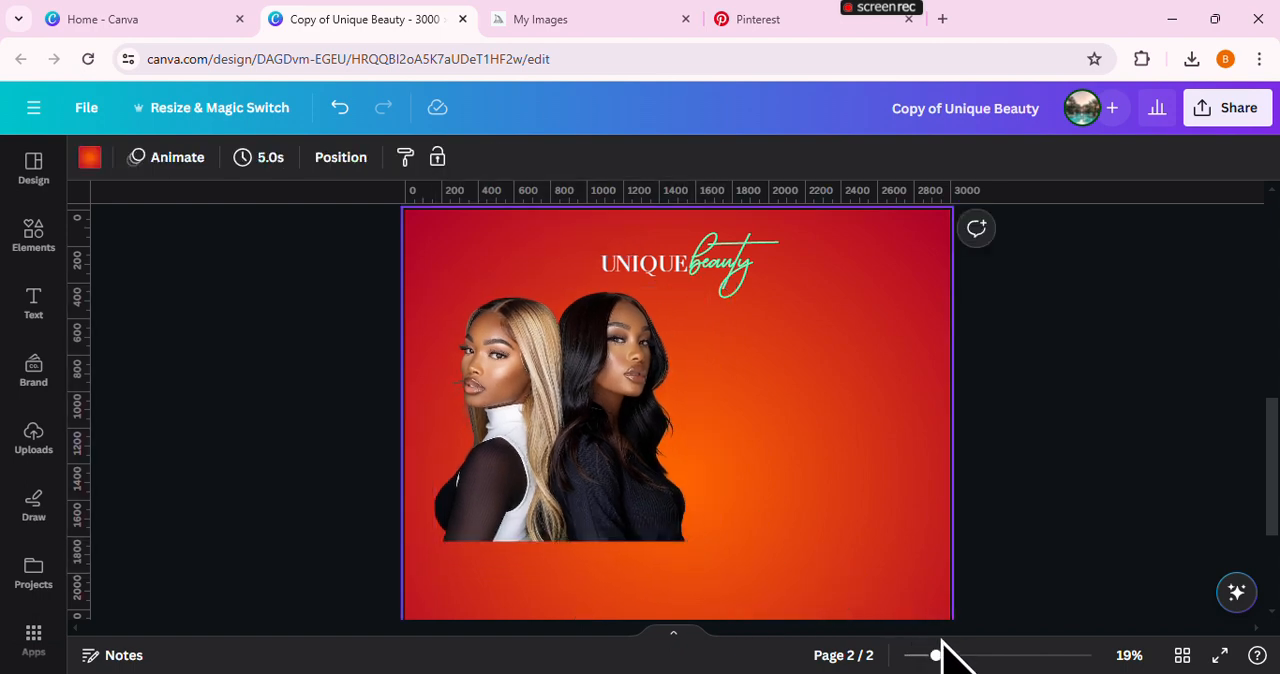
# Shrink the women's photo a little further from its upper-right and lower-right corners, to about 1,340 px wide
pyautogui.moveTo(936, 657); pyautogui.dragTo(949, 657)
pyautogui.click(634, 491)
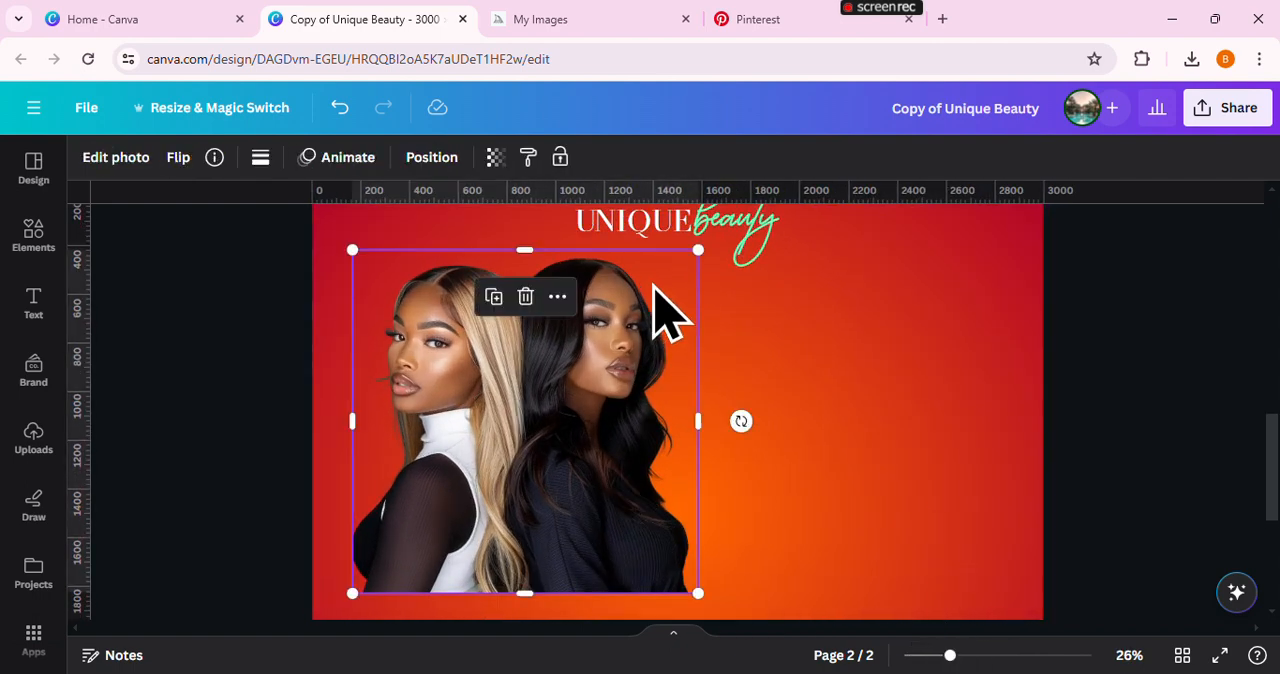
pyautogui.moveTo(695, 244); pyautogui.dragTo(681, 265)
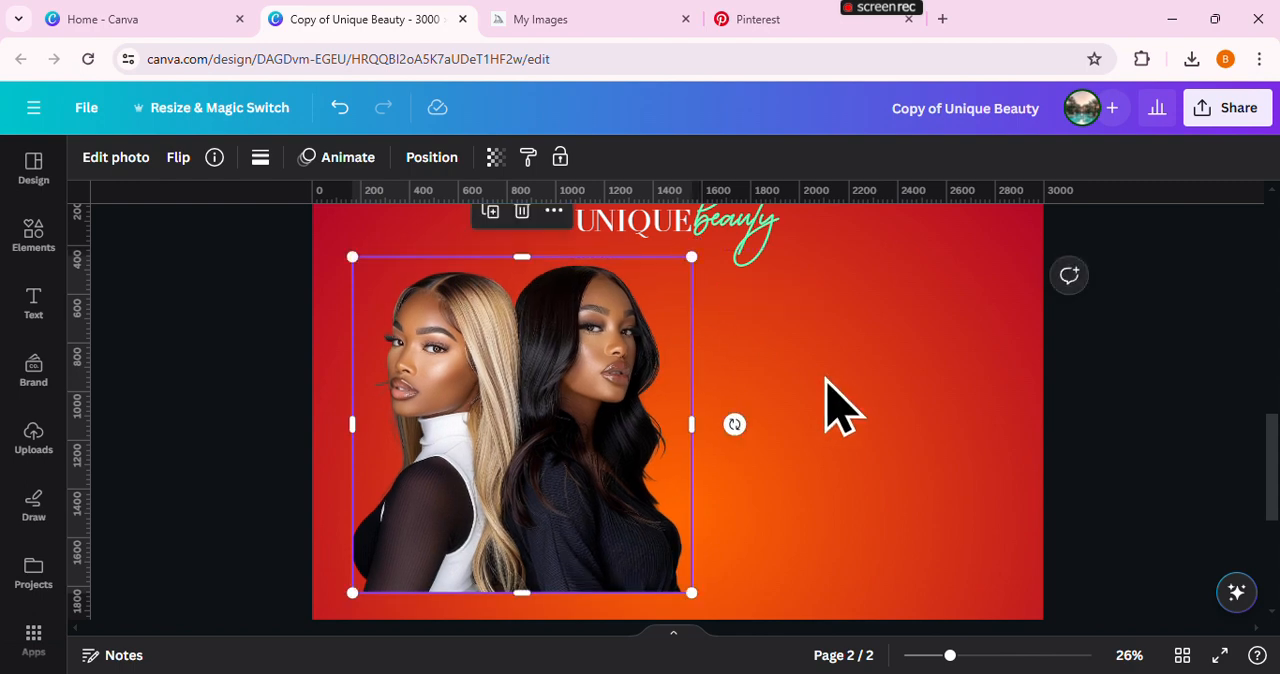
pyautogui.click(863, 558)
pyautogui.click(938, 659)
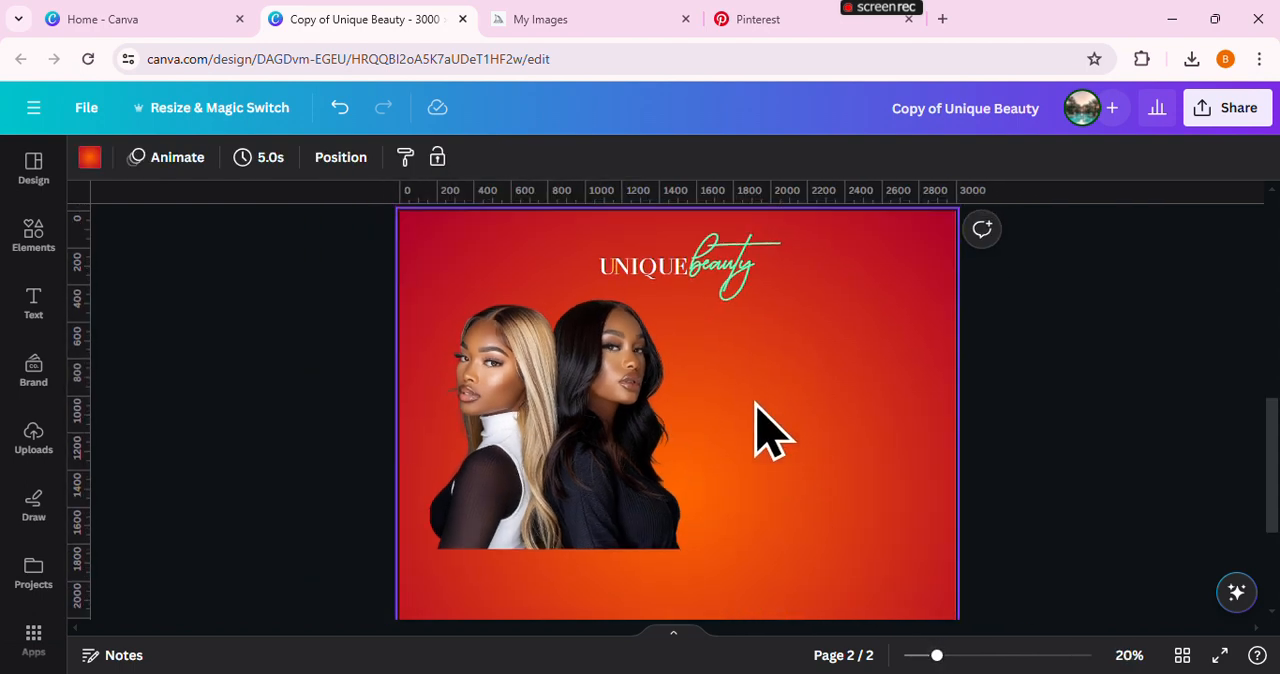
pyautogui.click(625, 430)
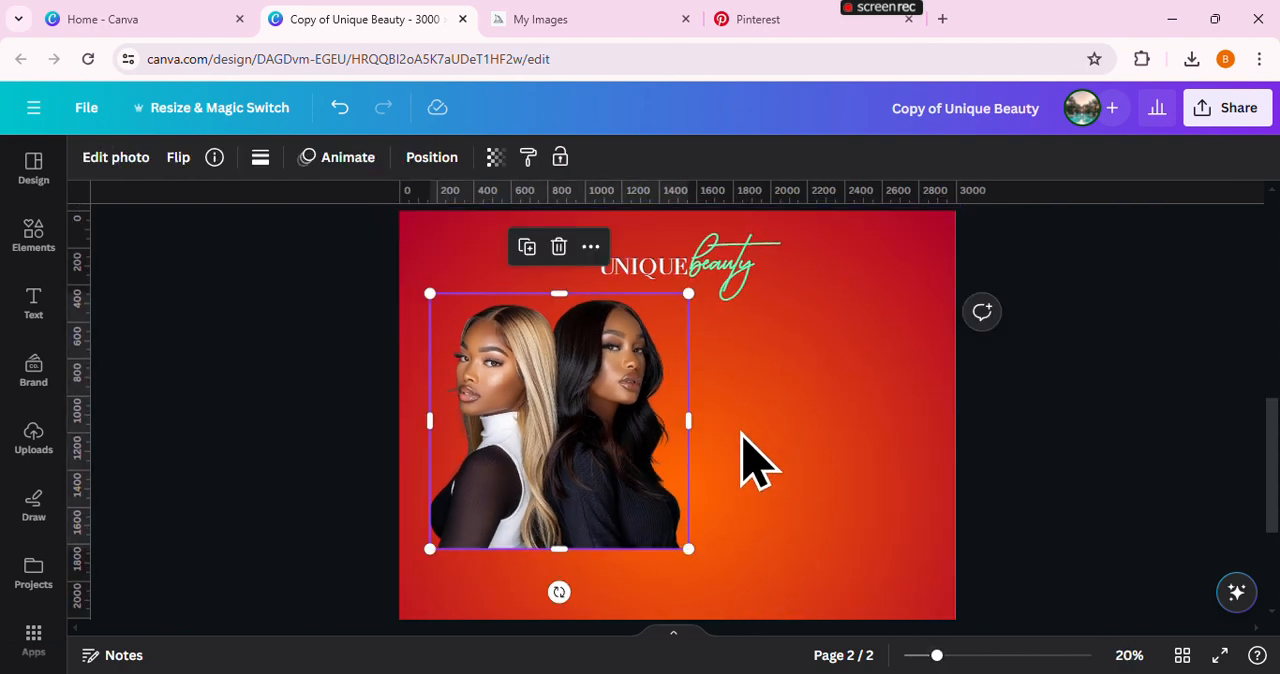
pyautogui.scroll(-2, 731, 428)
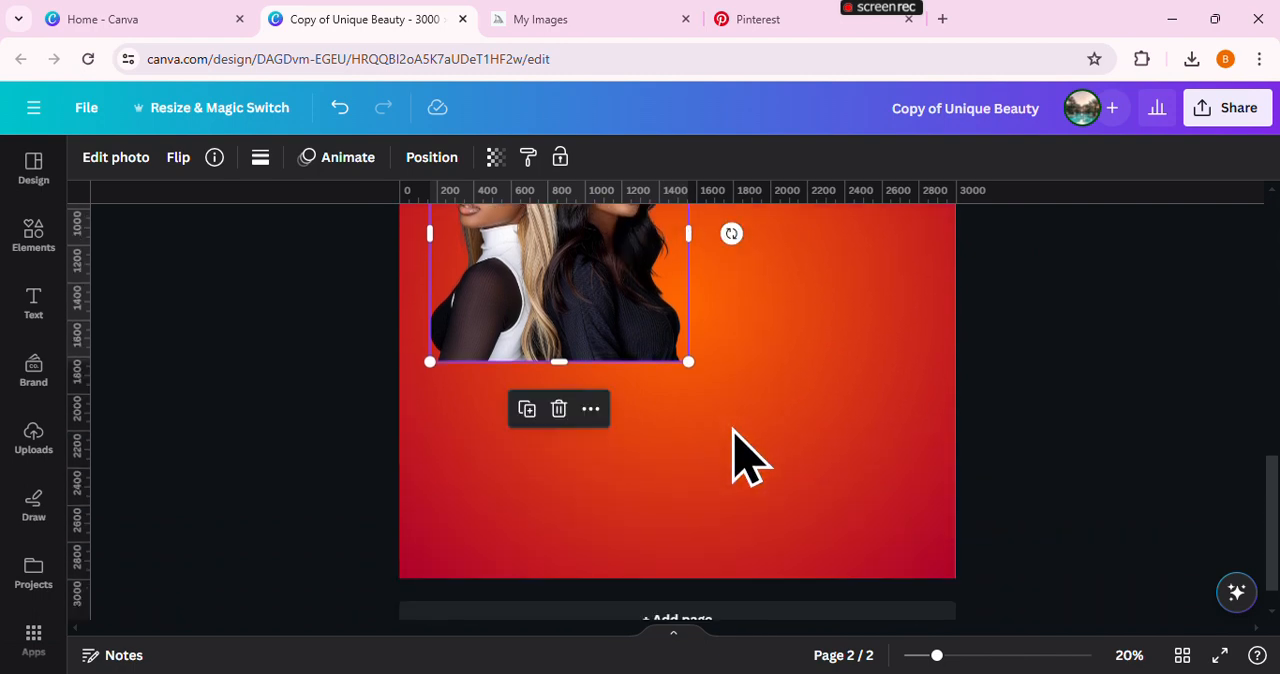
pyautogui.scroll(1, 731, 434)
pyautogui.moveTo(683, 451); pyautogui.dragTo(676, 443)
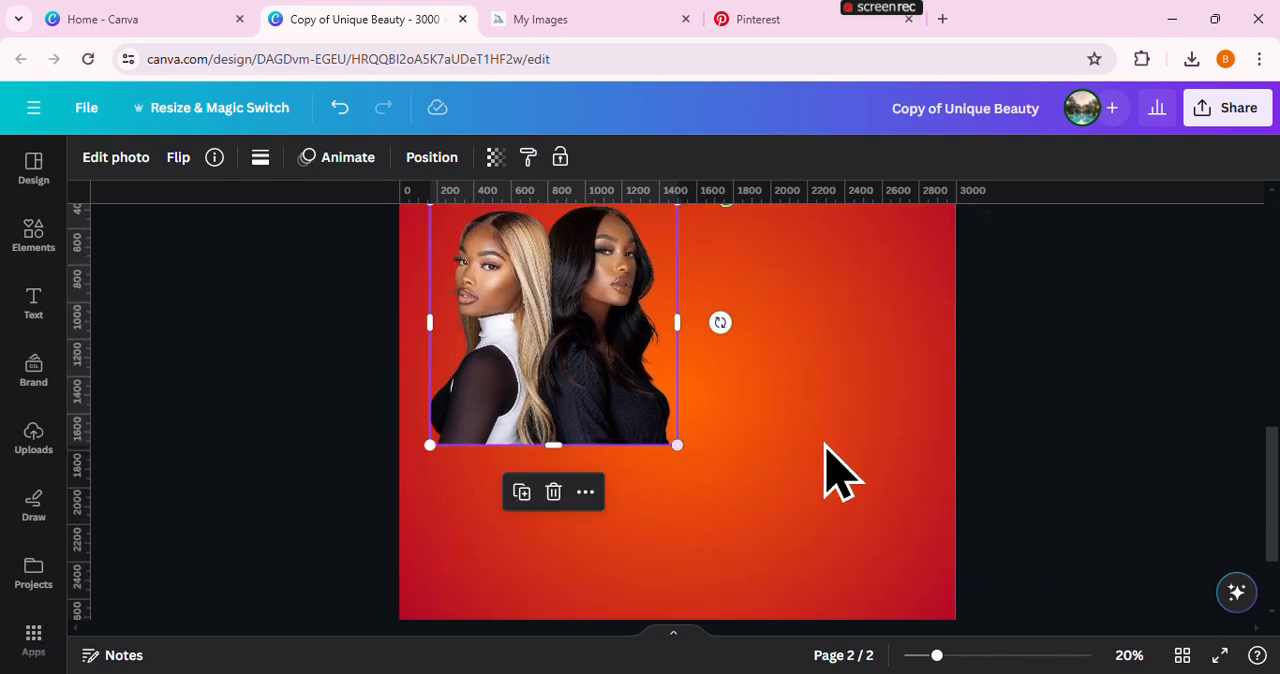
pyautogui.scroll(2, 826, 449)
pyautogui.scroll(-1, 826, 449)
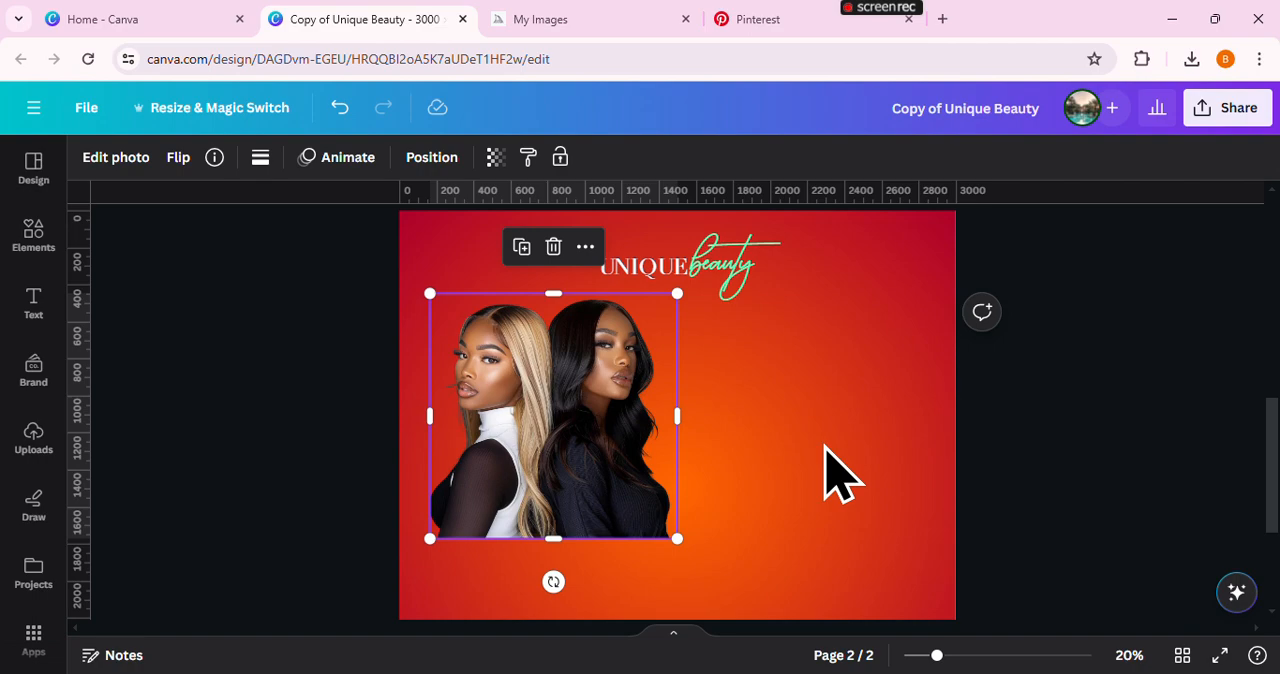
pyautogui.click(838, 475)
# Search the element graphics for "blur", add the round orange blur, and place it in the empty area right of the women
pyautogui.click(25, 240)
pyautogui.click(221, 168)
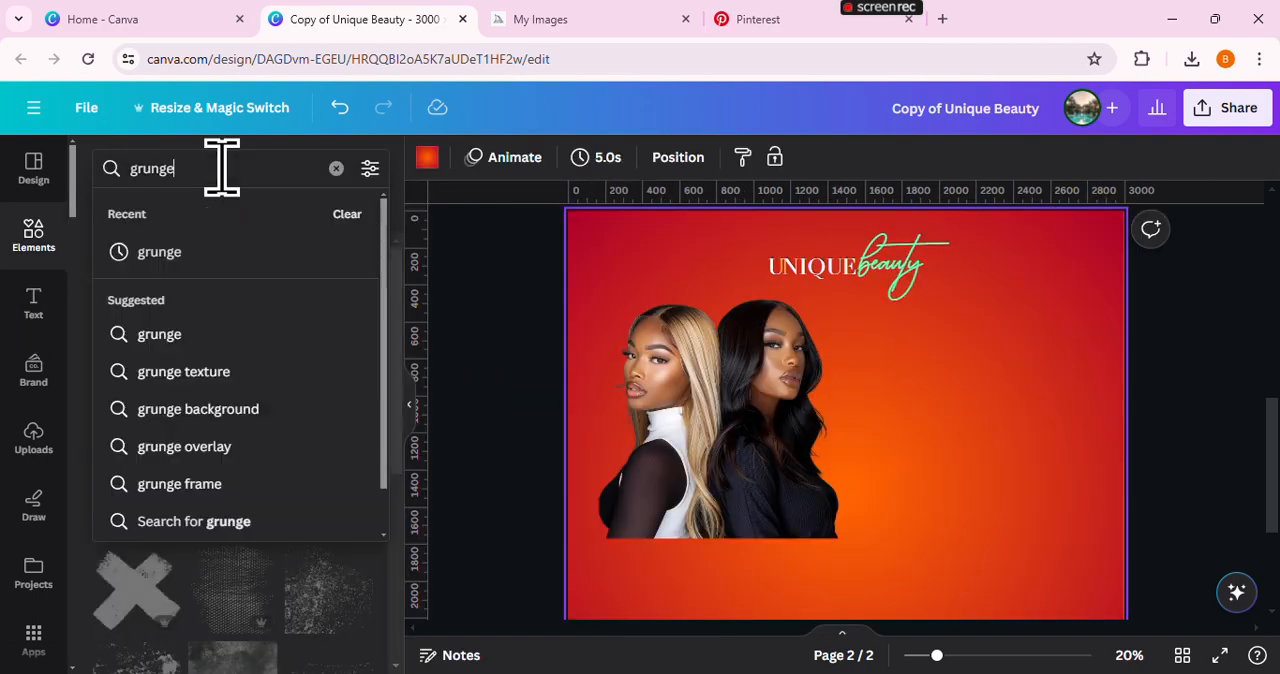
pyautogui.doubleClick(222, 168)
pyautogui.write('blur')
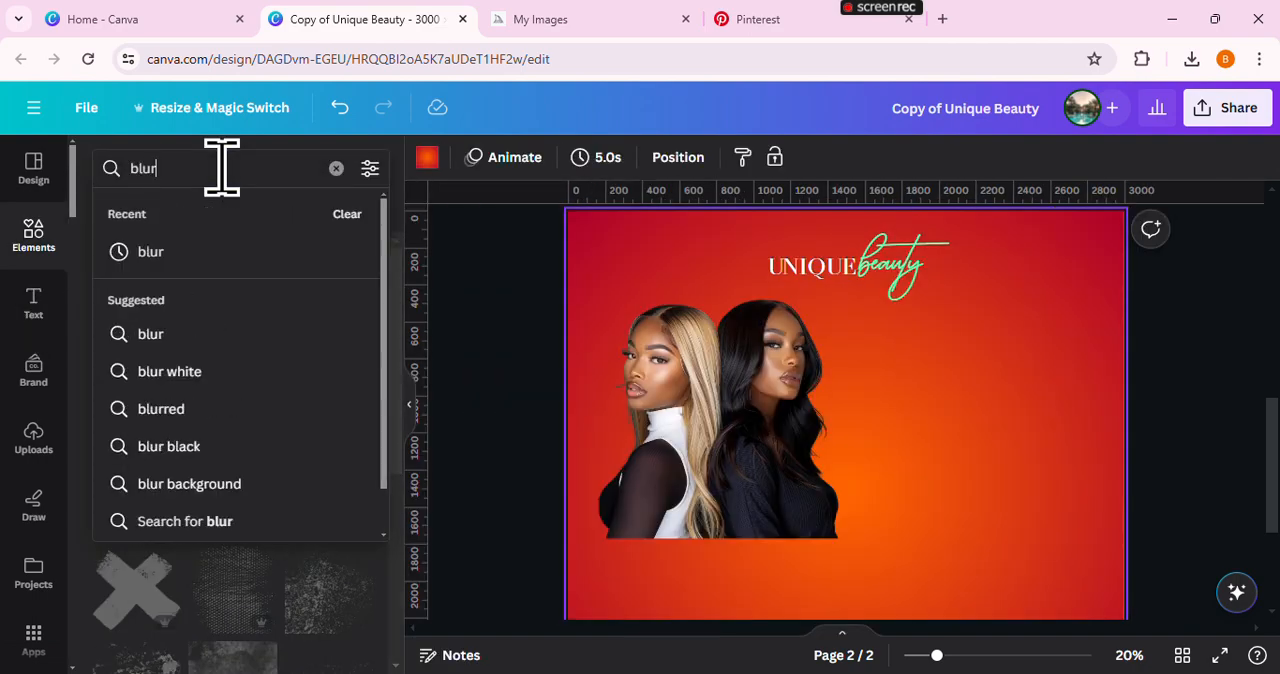
pyautogui.press('Return')
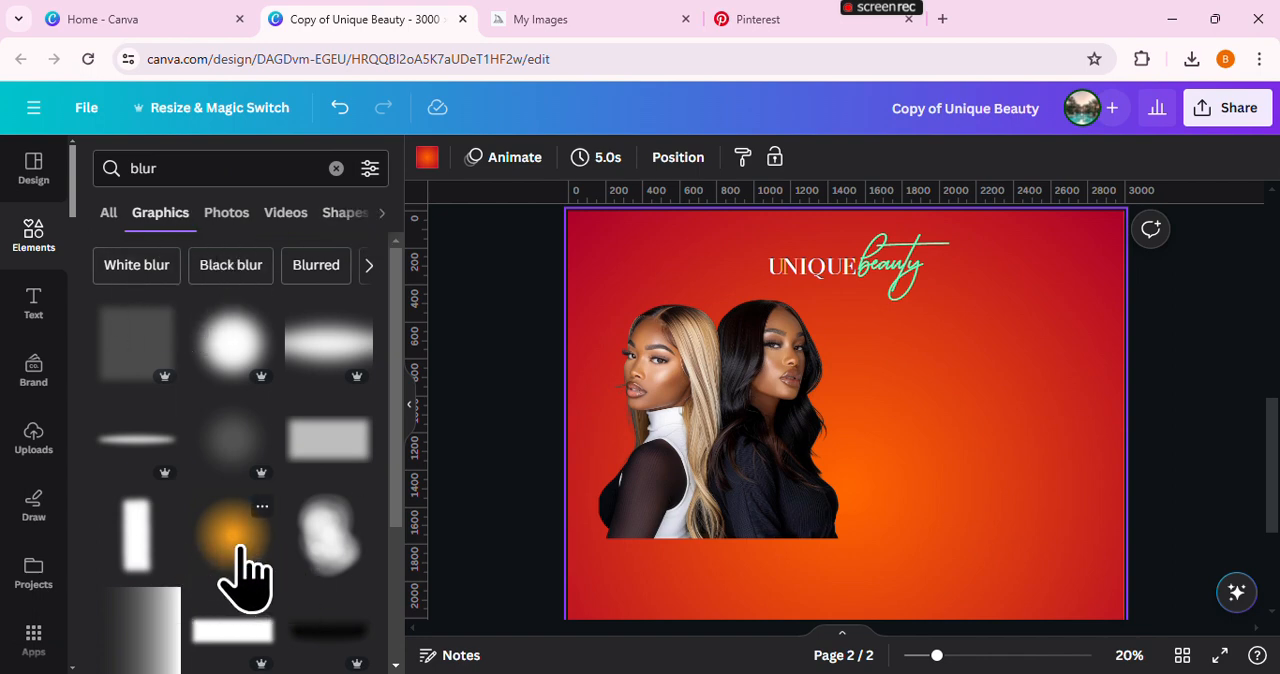
pyautogui.click(238, 548)
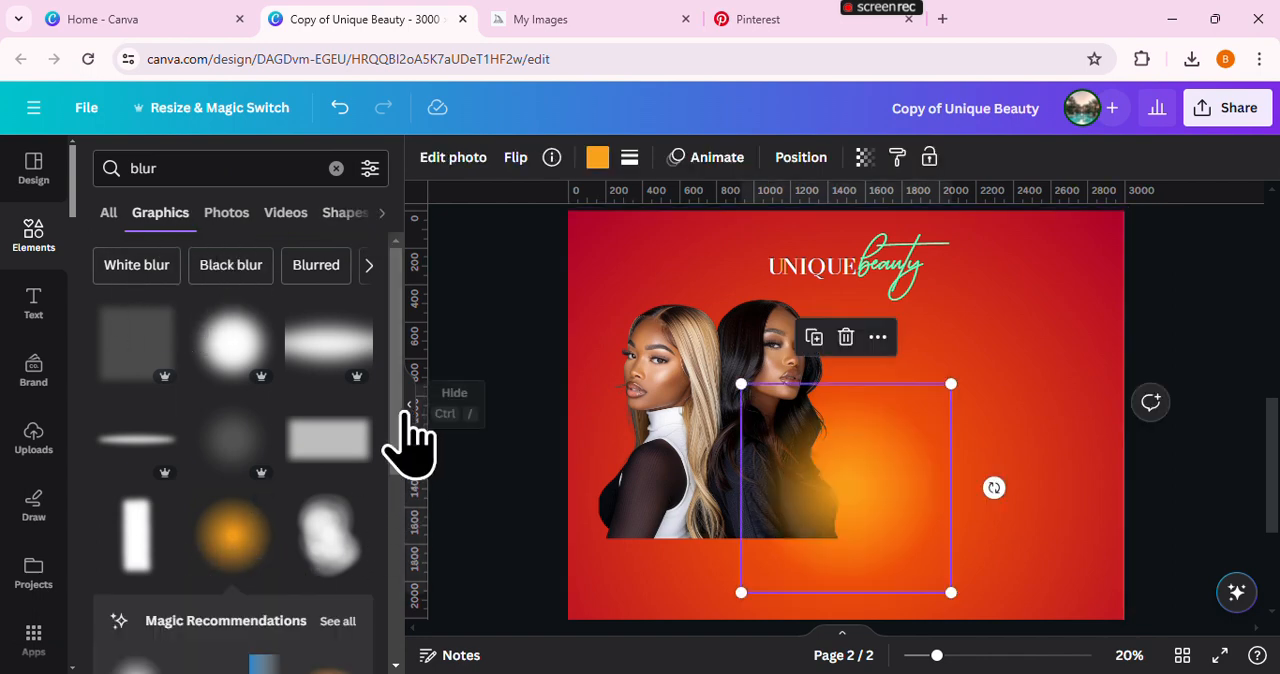
pyautogui.click(409, 410)
pyautogui.moveTo(708, 432); pyautogui.dragTo(804, 330)
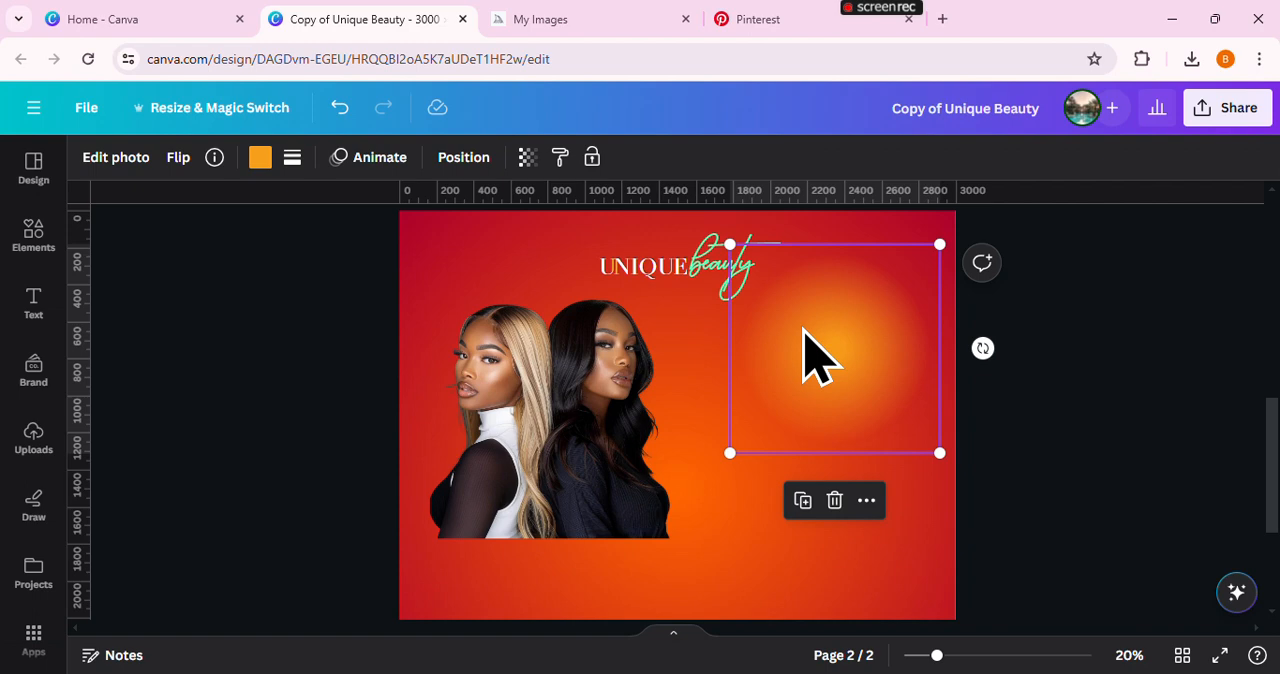
pyautogui.moveTo(803, 330); pyautogui.dragTo(781, 348)
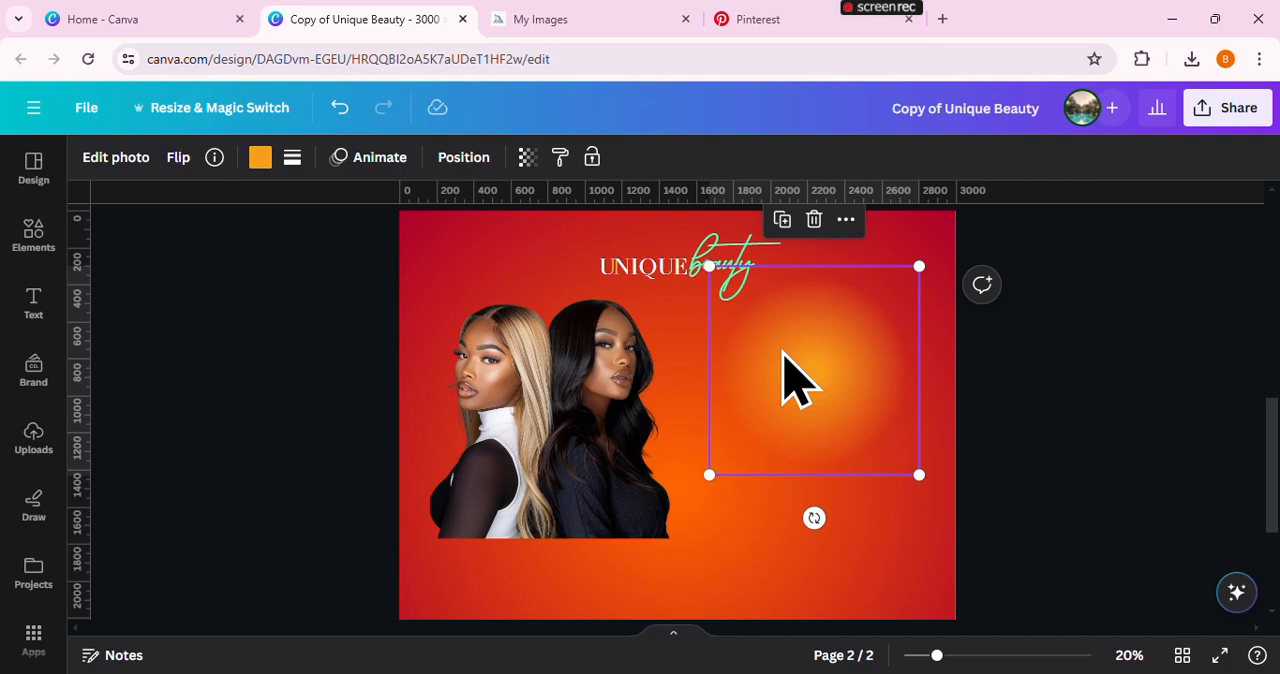
# Recolour the round blur to #FA6003 by sampling the bright orange of the page background beside the women
pyautogui.click(260, 158)
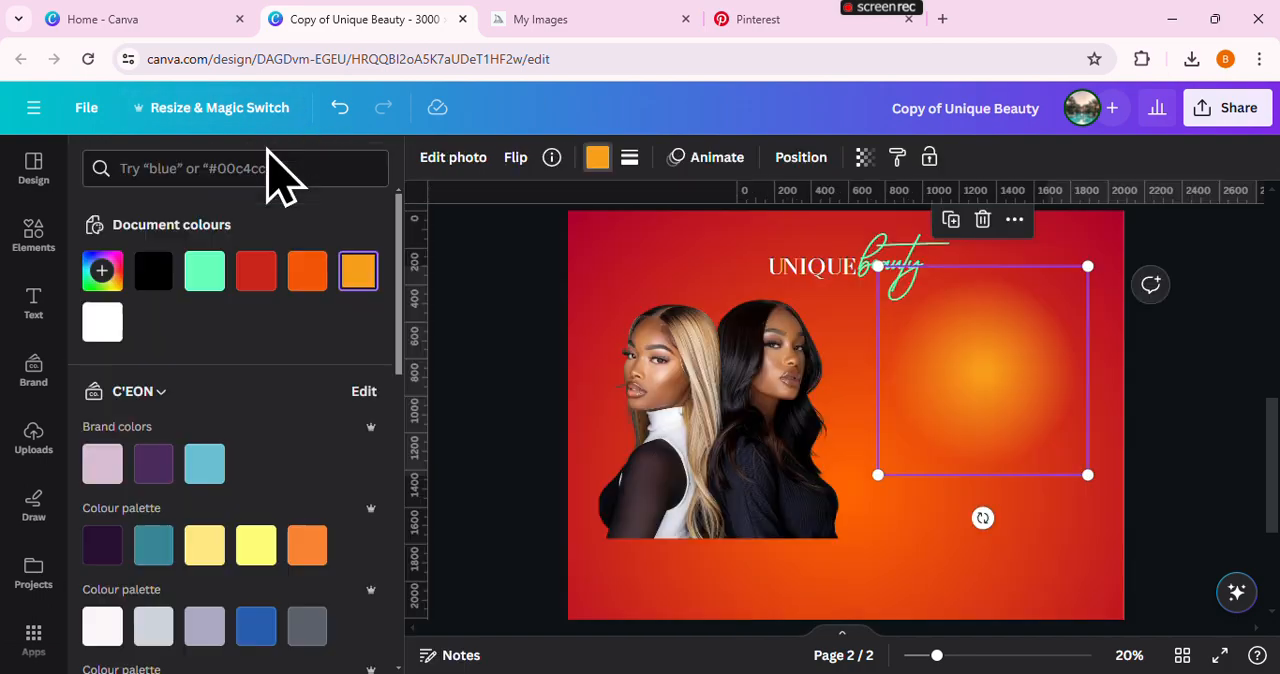
pyautogui.click(100, 270)
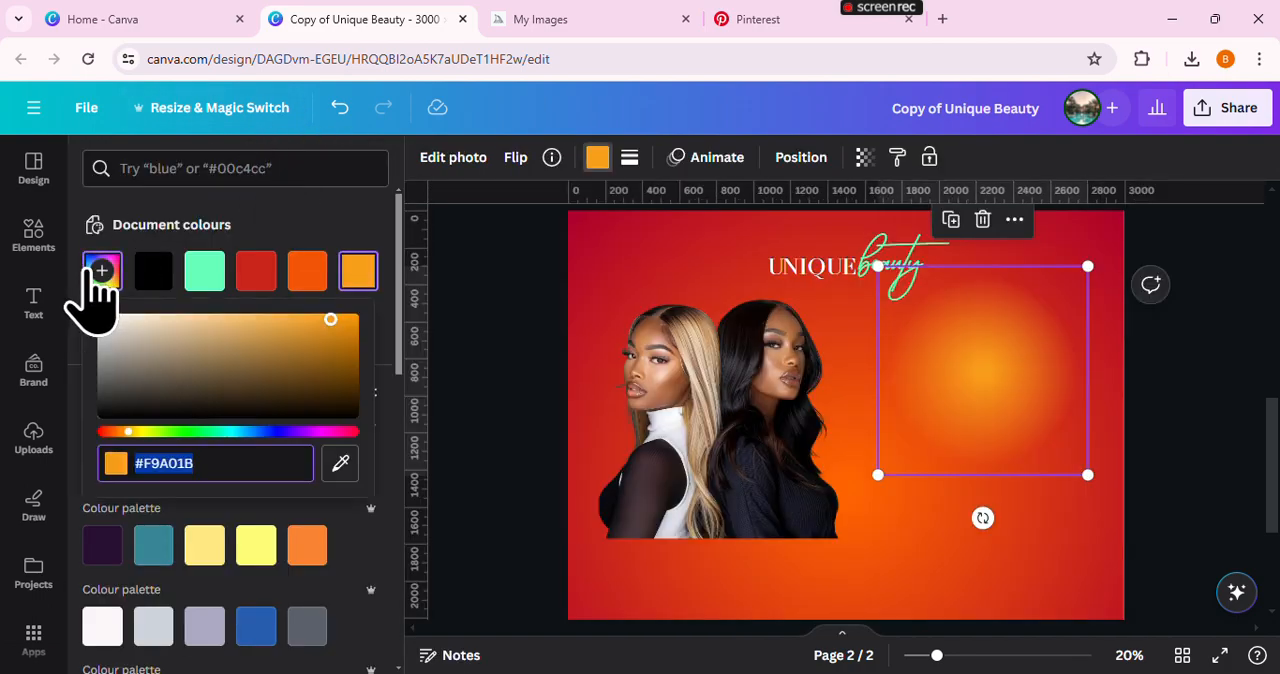
pyautogui.click(341, 463)
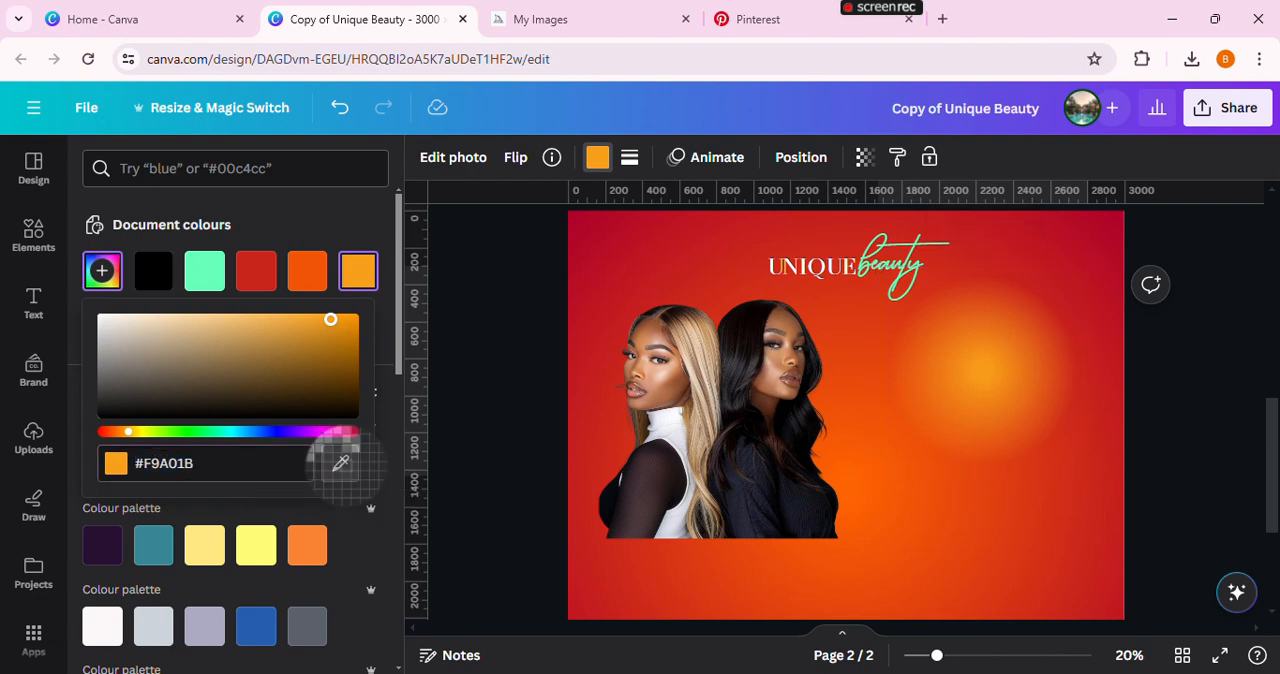
pyautogui.click(868, 477)
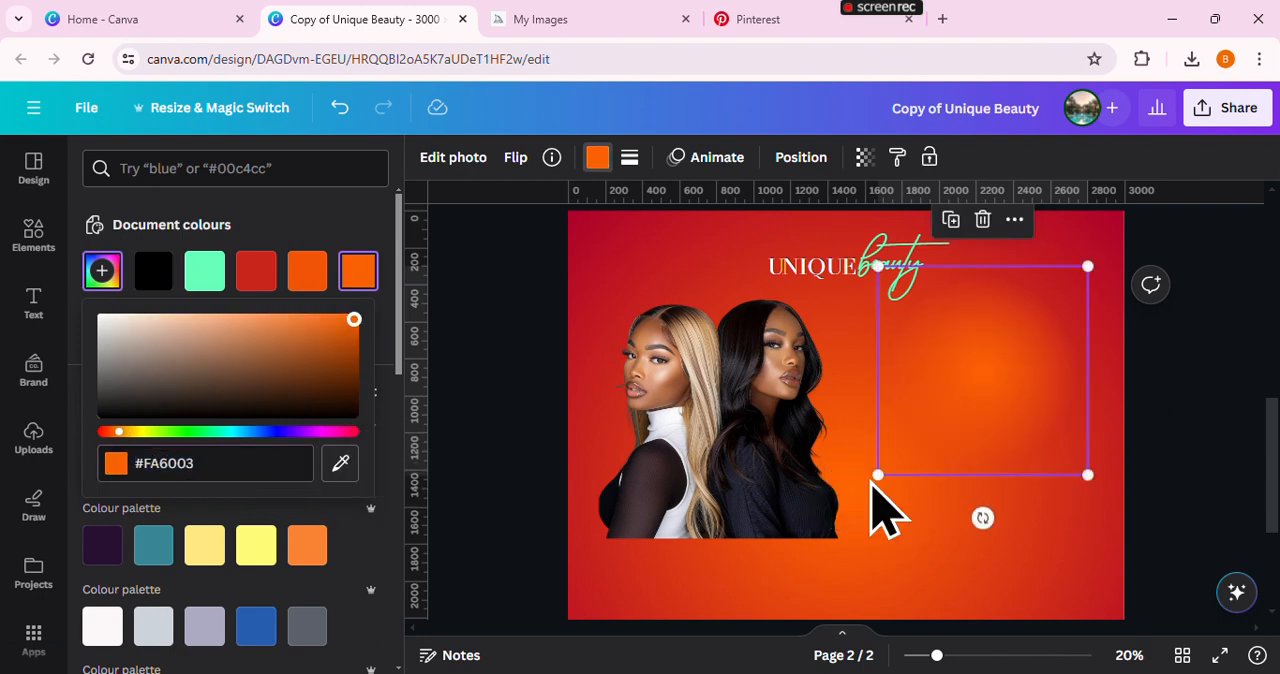
pyautogui.click(514, 400)
# Move the orange blur over the lower body of the woman in black and duplicate it along the photo's bottom edge
pyautogui.moveTo(771, 434); pyautogui.dragTo(629, 550)
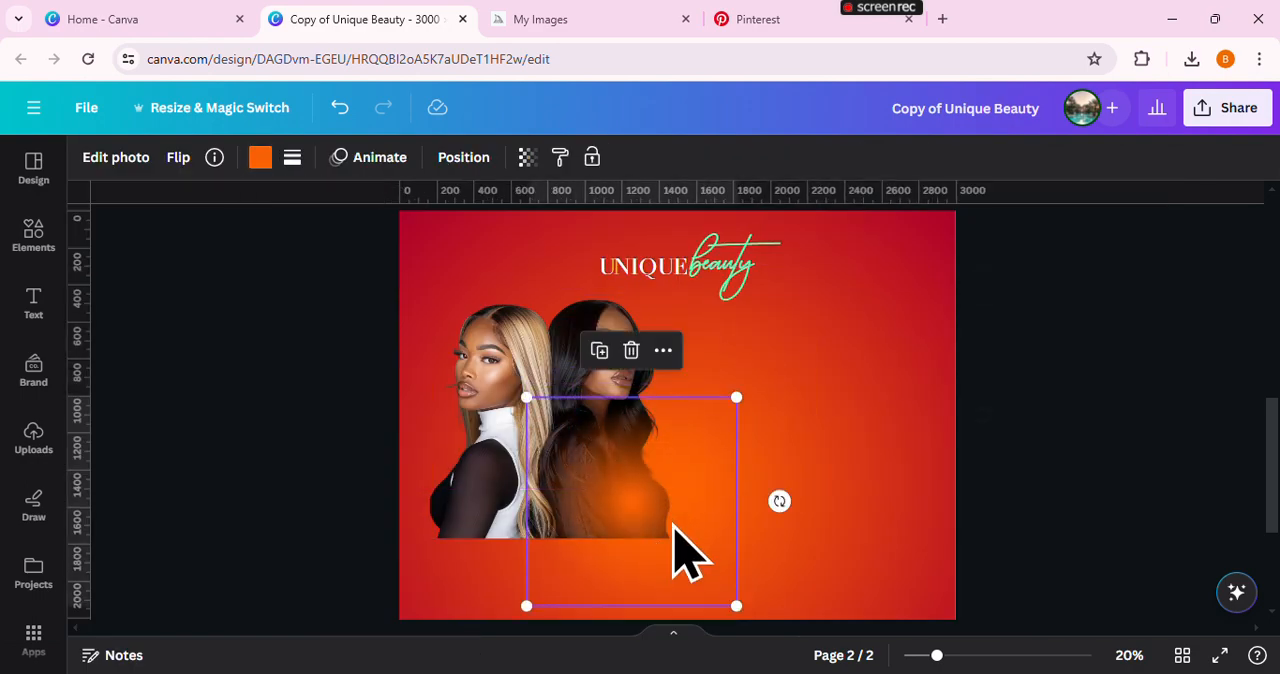
pyautogui.scroll(-2, 854, 494)
pyautogui.moveTo(937, 660); pyautogui.dragTo(954, 660)
pyautogui.moveTo(643, 434); pyautogui.dragTo(607, 437)
pyautogui.click(572, 267)
pyautogui.click(493, 266)
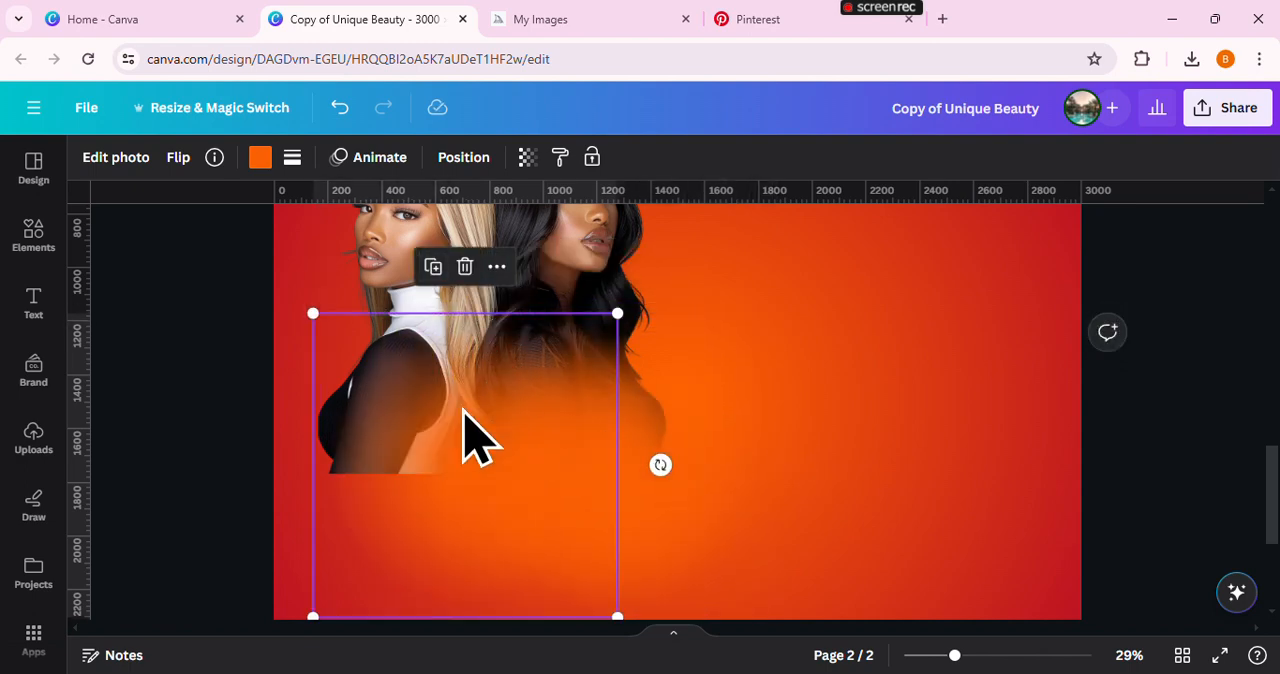
# Place further copies of the orange blur over the blonde woman's lower body, extending past the page's left edge
pyautogui.moveTo(463, 409); pyautogui.dragTo(449, 408)
pyautogui.click(421, 266)
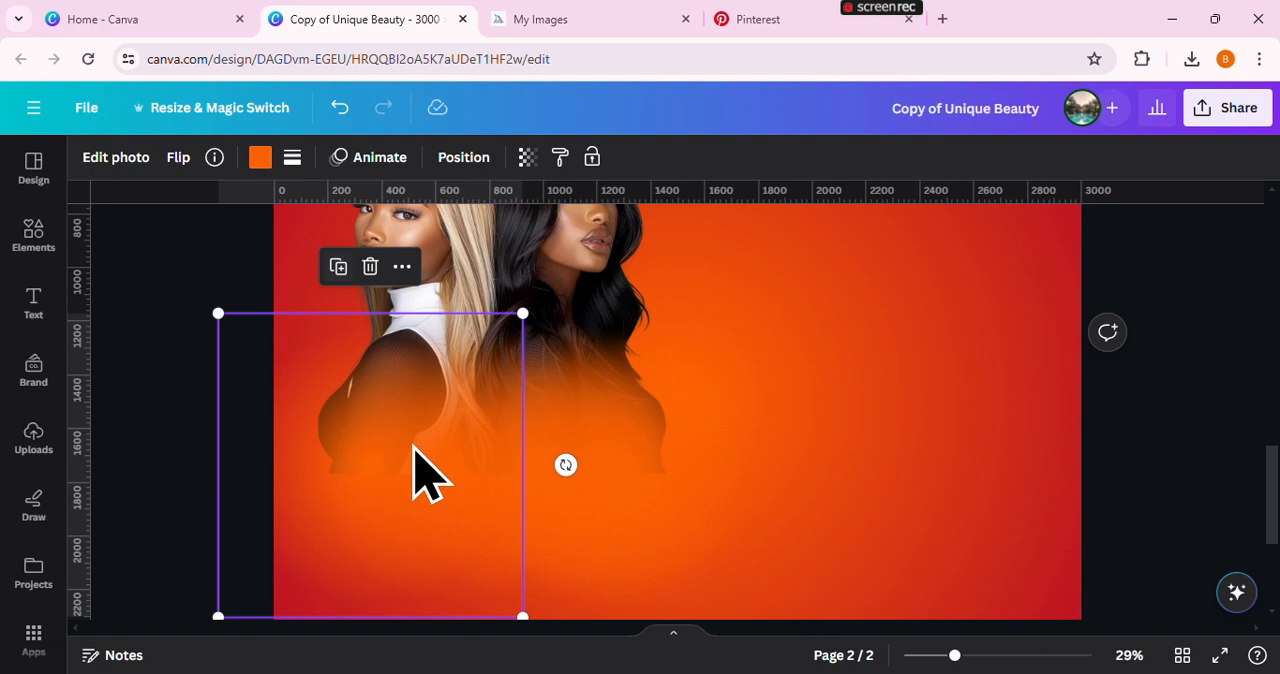
pyautogui.click(336, 268)
pyautogui.moveTo(299, 390); pyautogui.dragTo(347, 393)
pyautogui.click(305, 267)
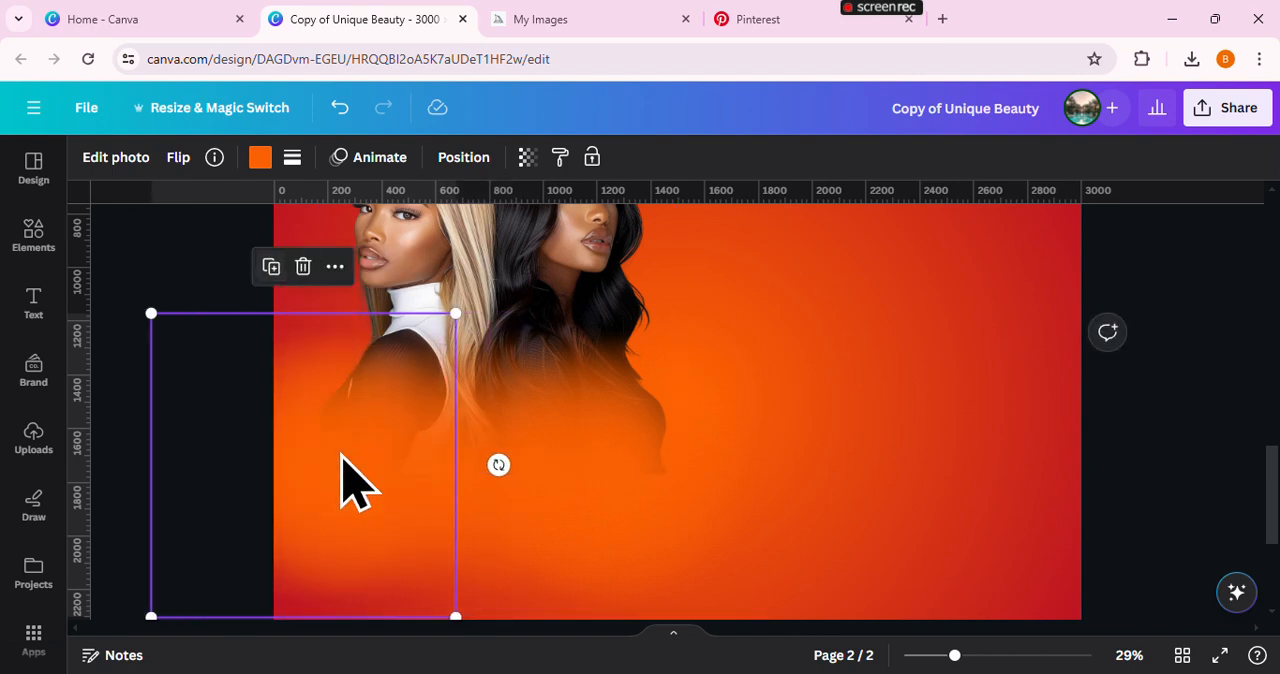
# Add orange blur copies over the middle of the photo's bottom edge and just right of the woman in black
pyautogui.moveTo(341, 455); pyautogui.dragTo(499, 421)
pyautogui.click(355, 276)
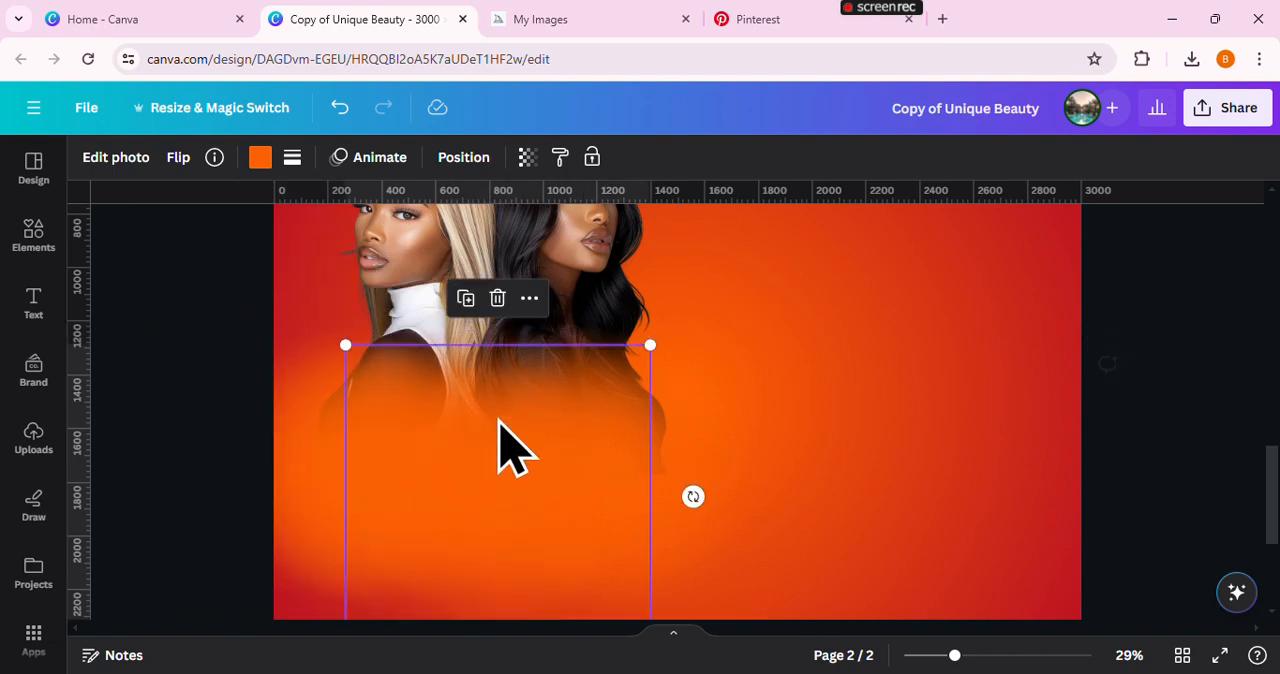
pyautogui.click(465, 299)
pyautogui.moveTo(420, 480); pyautogui.dragTo(580, 463)
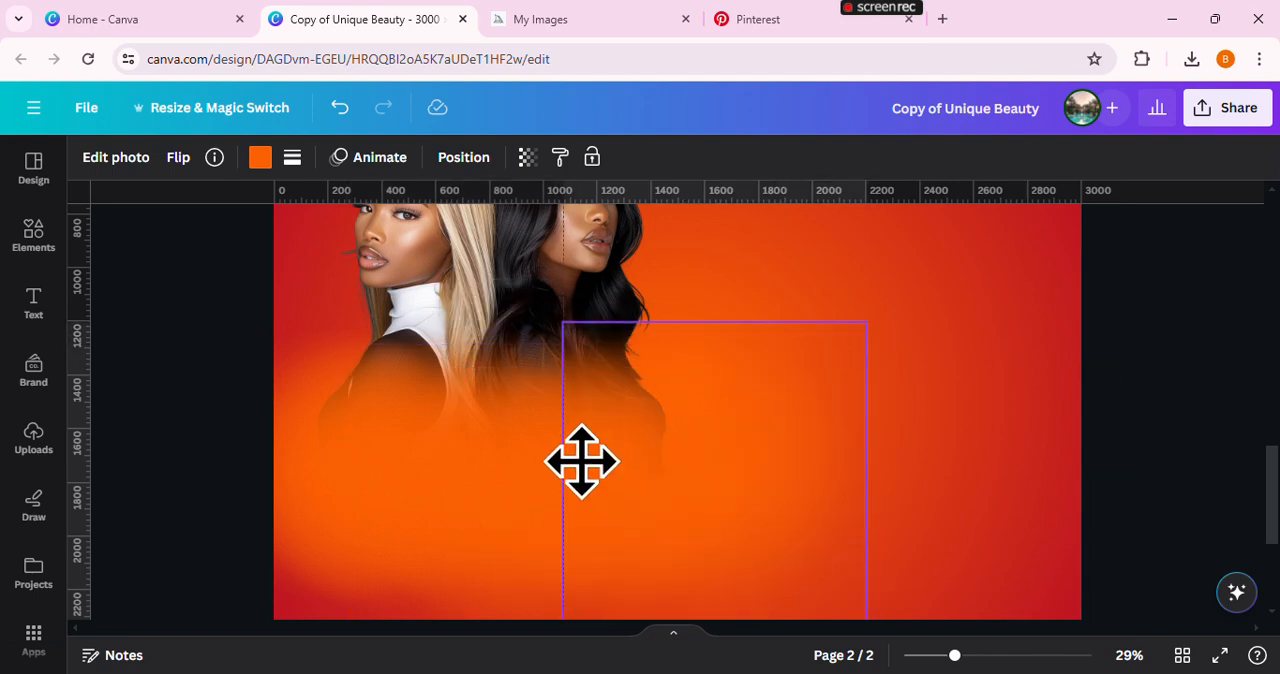
pyautogui.moveTo(953, 655); pyautogui.dragTo(923, 656)
pyautogui.click(1028, 520)
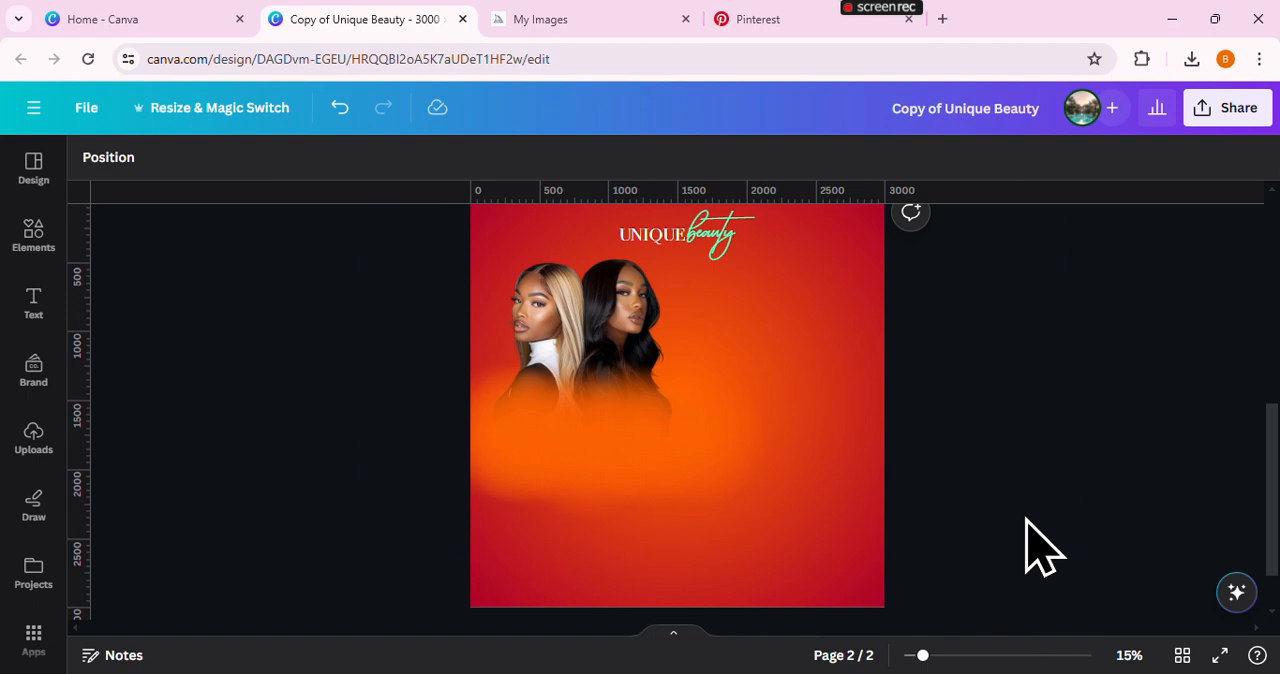
# Move the rightmost orange blur down and left, and recolour it dark red sampled from the background near the page's upper-right corner
pyautogui.click(688, 433)
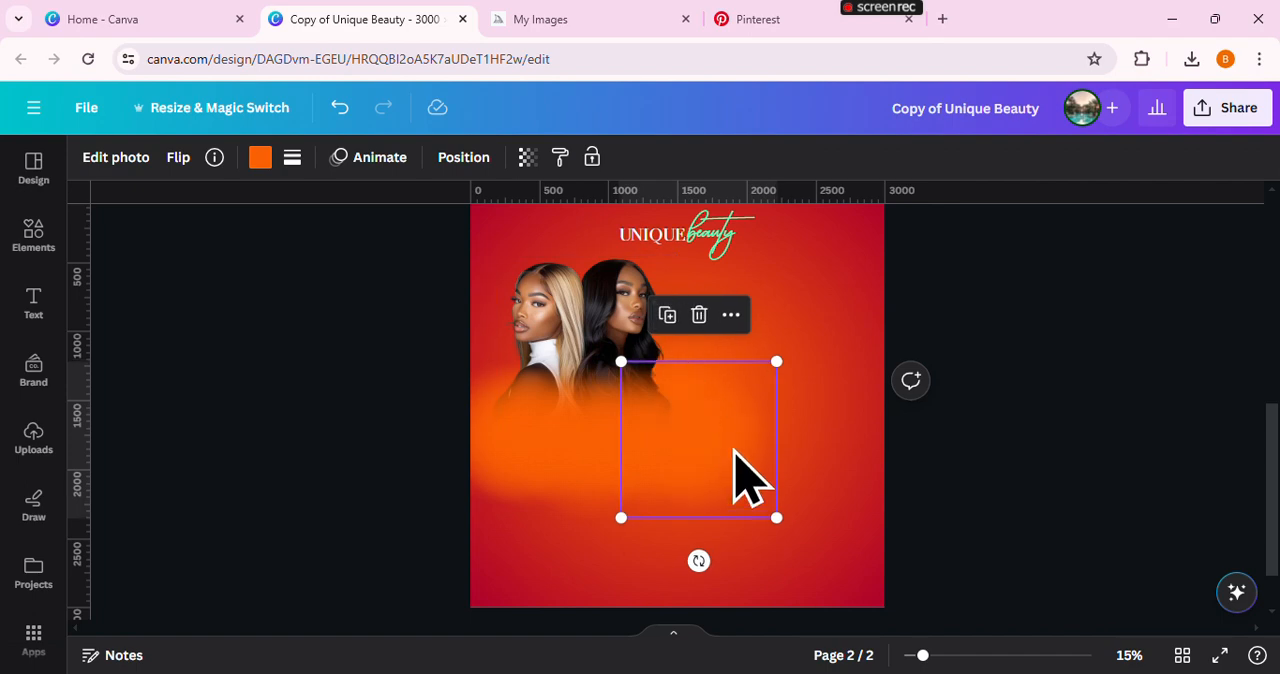
pyautogui.moveTo(734, 451); pyautogui.dragTo(698, 500)
pyautogui.click(259, 157)
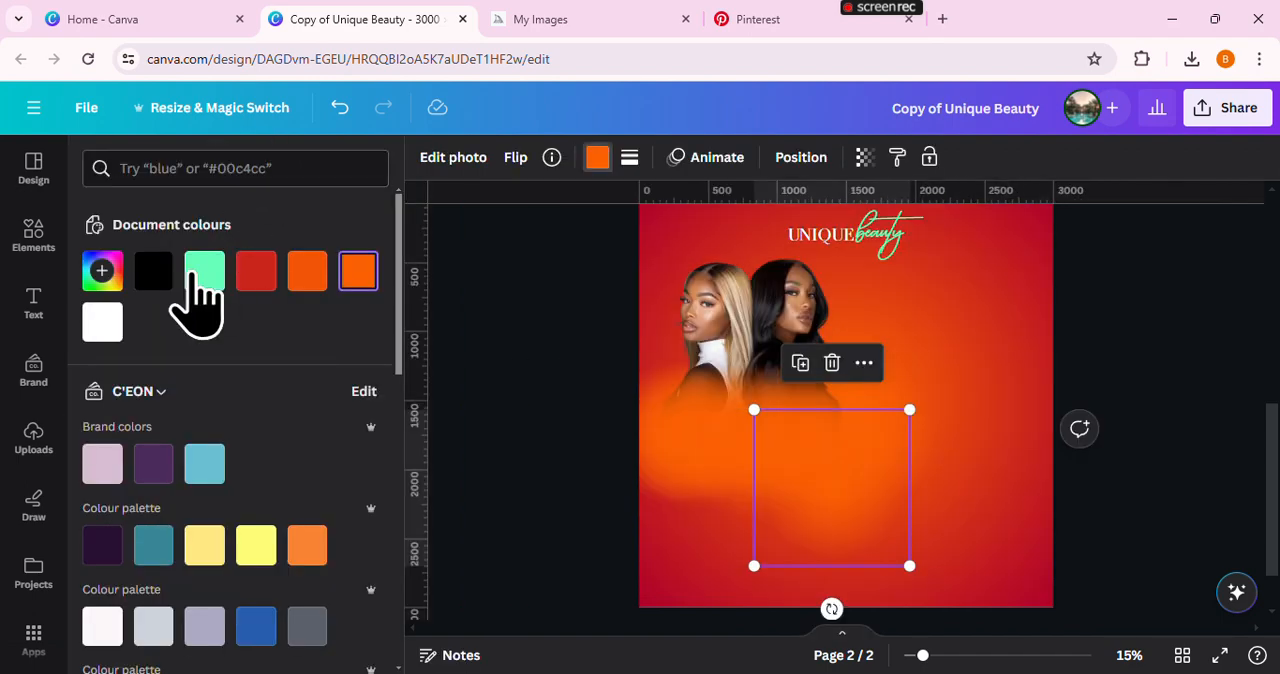
pyautogui.click(102, 270)
pyautogui.click(345, 465)
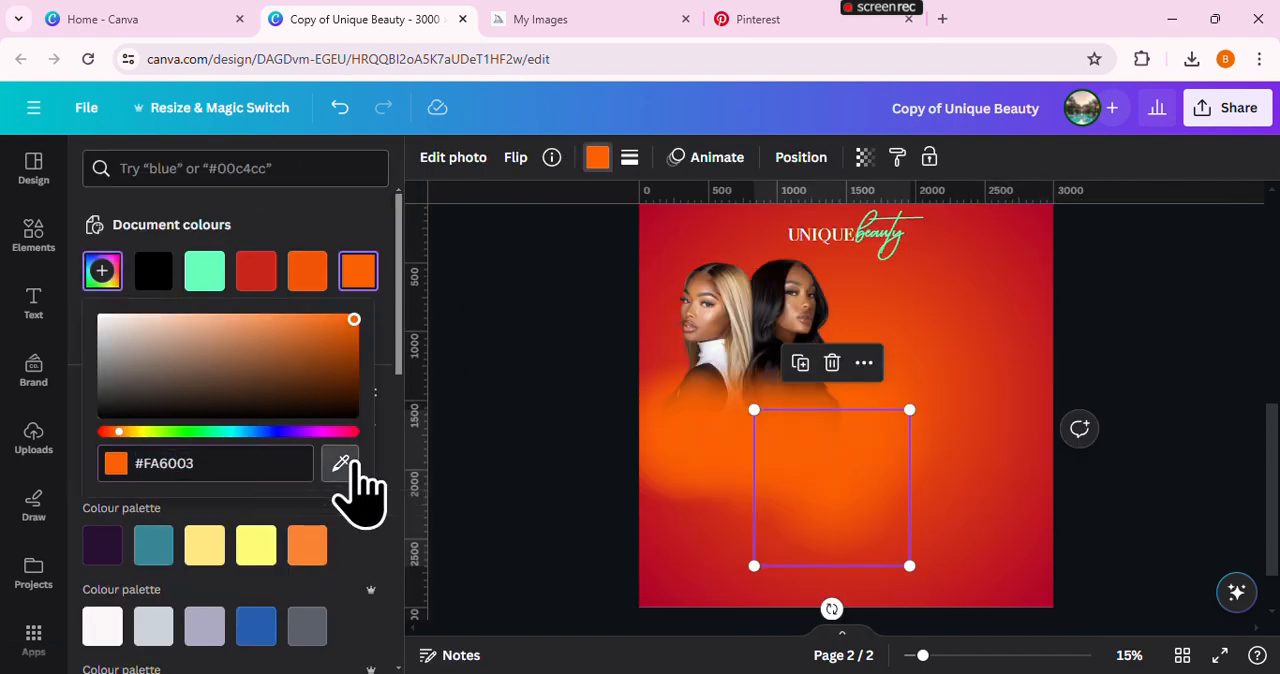
pyautogui.click(1037, 255)
pyautogui.press('Escape')
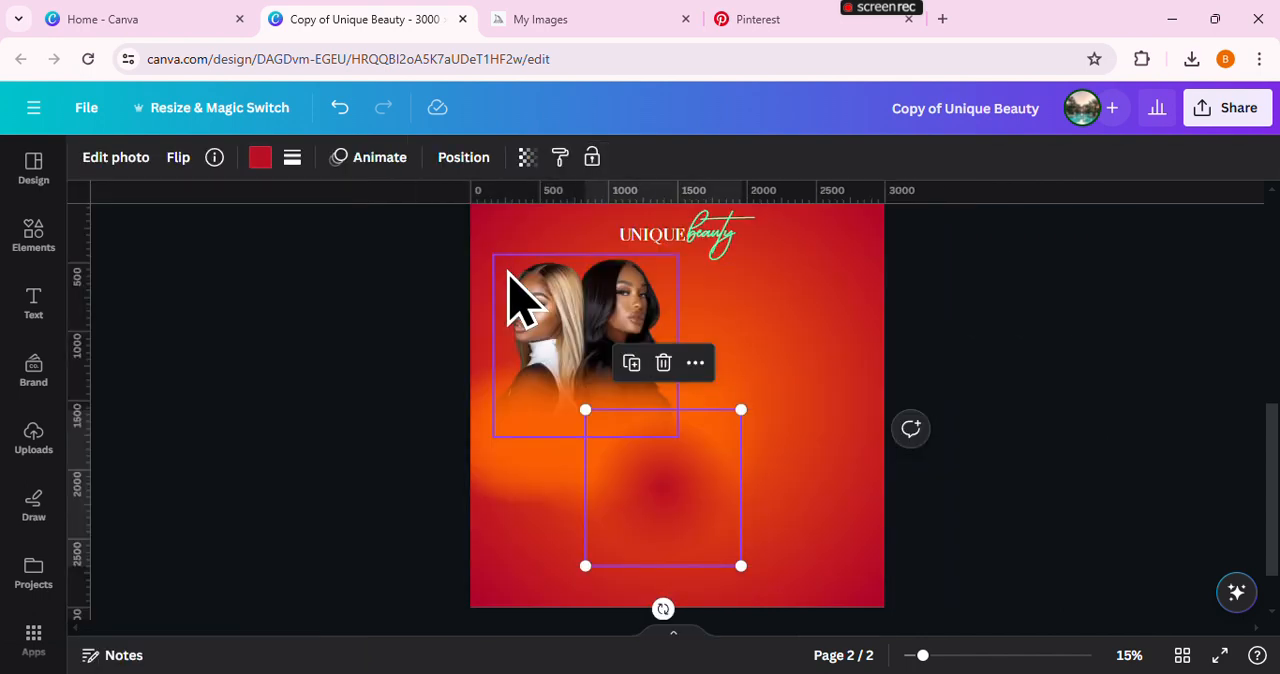
# Enlarge the dark red blur to about 2,049 px square and centre it low on the page, overlapping the bottom edge
pyautogui.moveTo(737, 407); pyautogui.dragTo(869, 286)
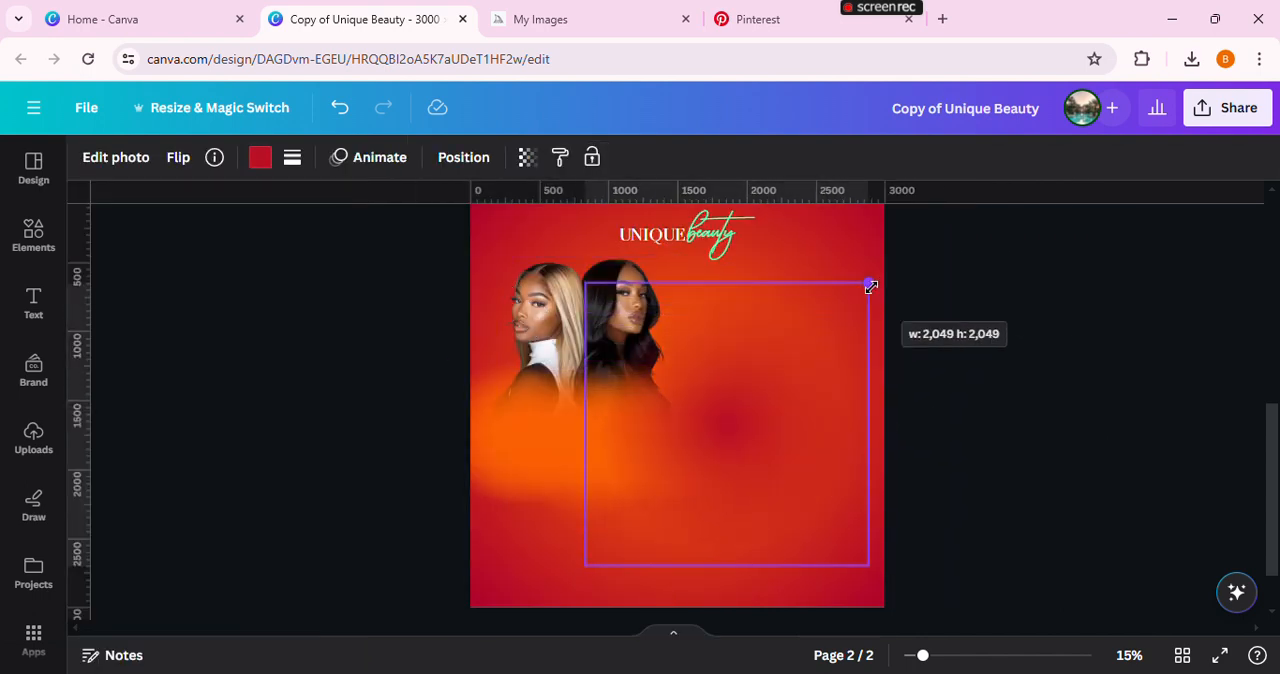
pyautogui.moveTo(800, 429); pyautogui.dragTo(749, 497)
pyautogui.scroll(-1, 790, 450)
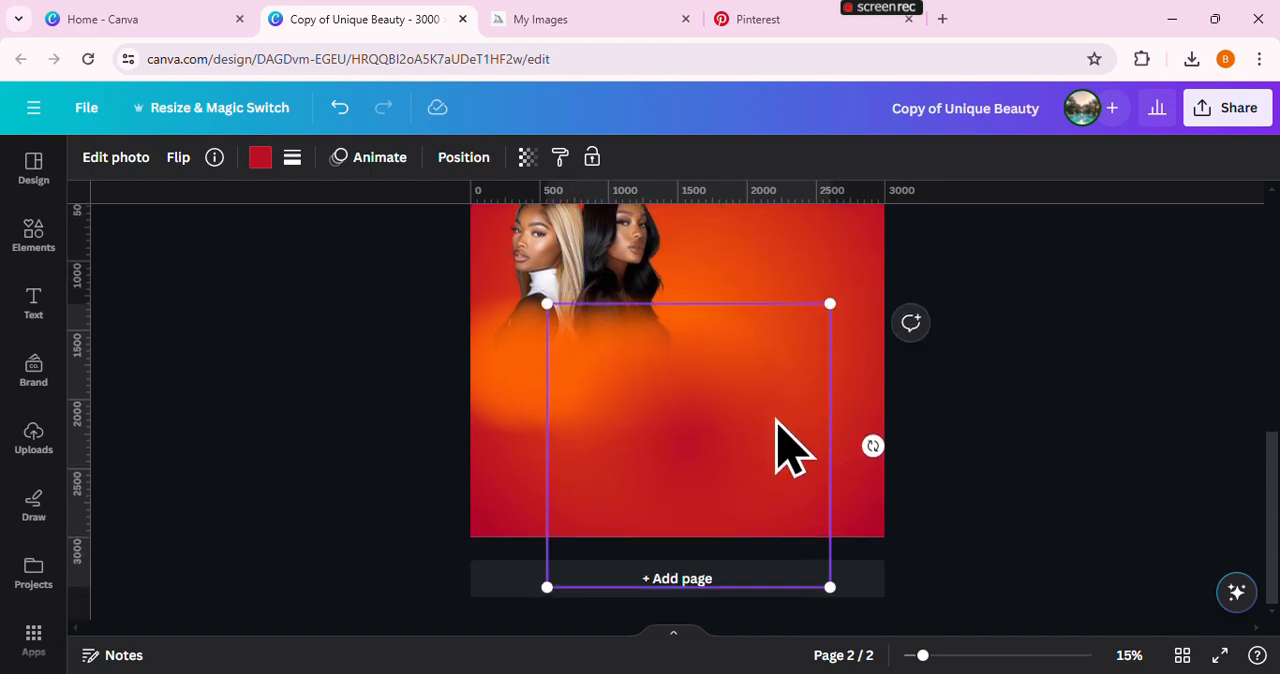
# Duplicate the dark red blur over the page's left edge and again over the right half, enlarging the right-hand copy slightly
pyautogui.click(657, 250)
pyautogui.moveTo(691, 380); pyautogui.dragTo(510, 307)
pyautogui.moveTo(500, 371); pyautogui.dragTo(518, 350)
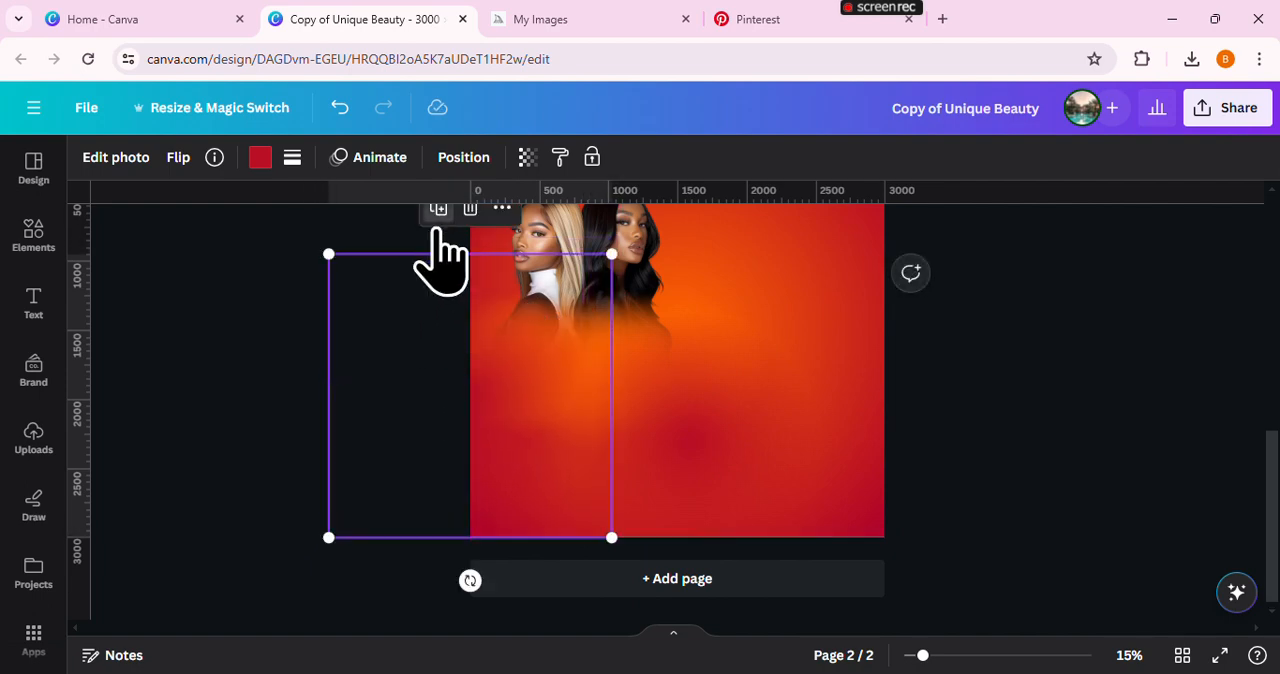
pyautogui.moveTo(440, 290); pyautogui.dragTo(729, 268)
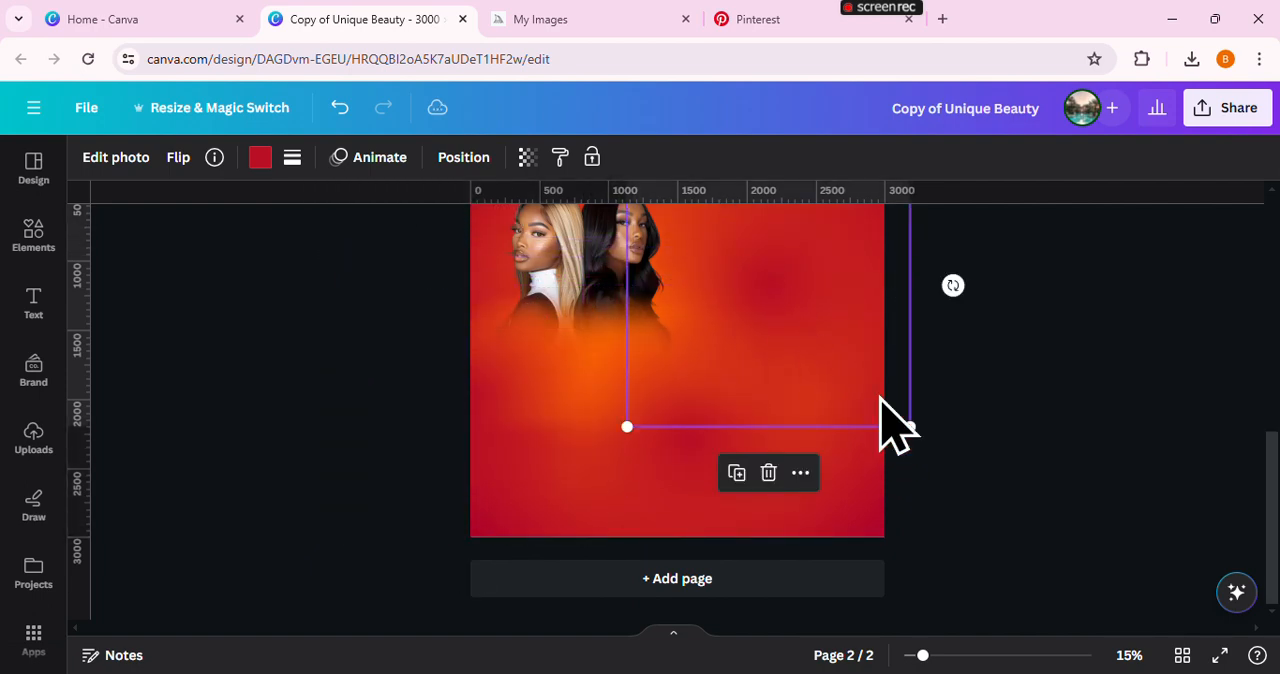
pyautogui.moveTo(909, 425); pyautogui.dragTo(940, 449)
pyautogui.moveTo(862, 345); pyautogui.dragTo(833, 332)
# Move the bottom dark red blur down and slightly right, and shift the large right-hand blur a little lower
pyautogui.click(697, 470)
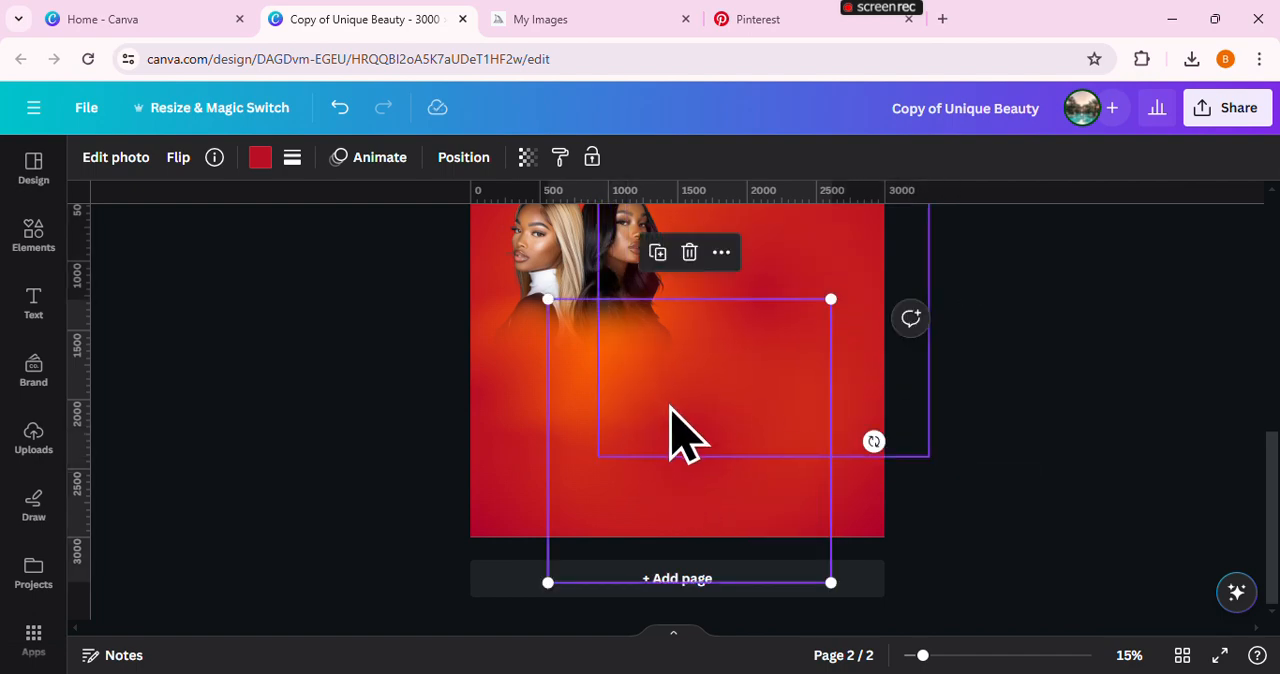
pyautogui.moveTo(686, 434); pyautogui.dragTo(697, 486)
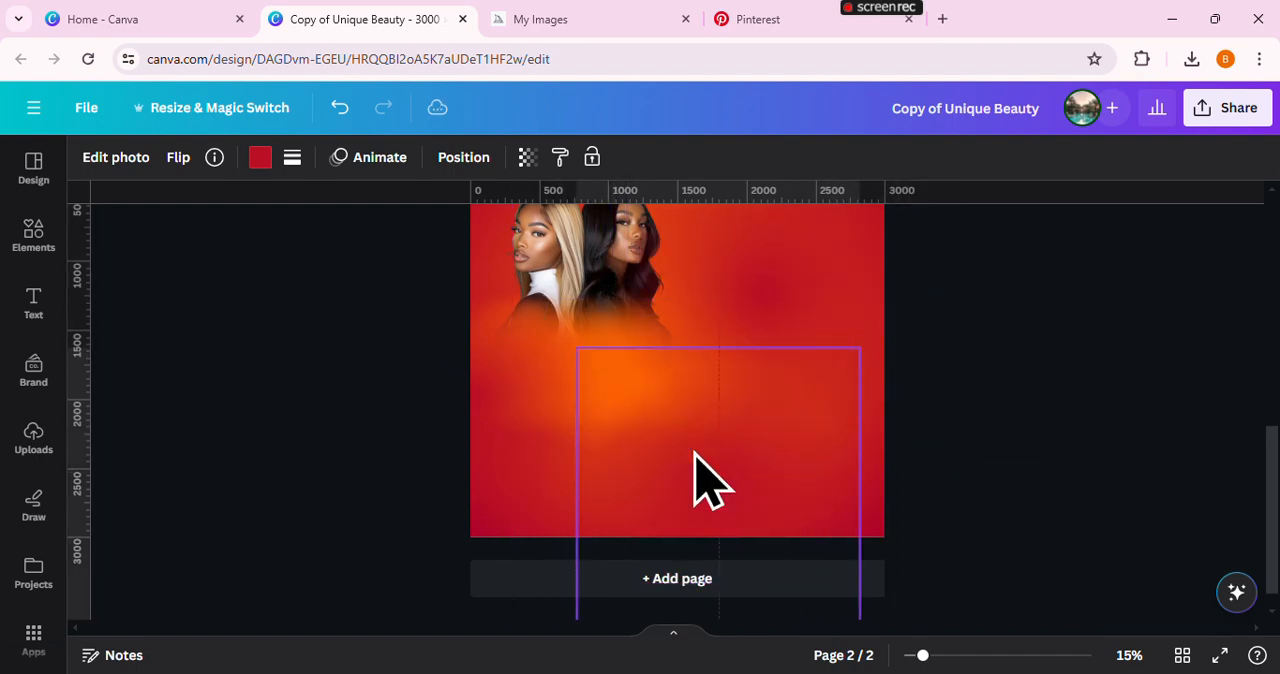
pyautogui.click(1060, 457)
pyautogui.click(805, 375)
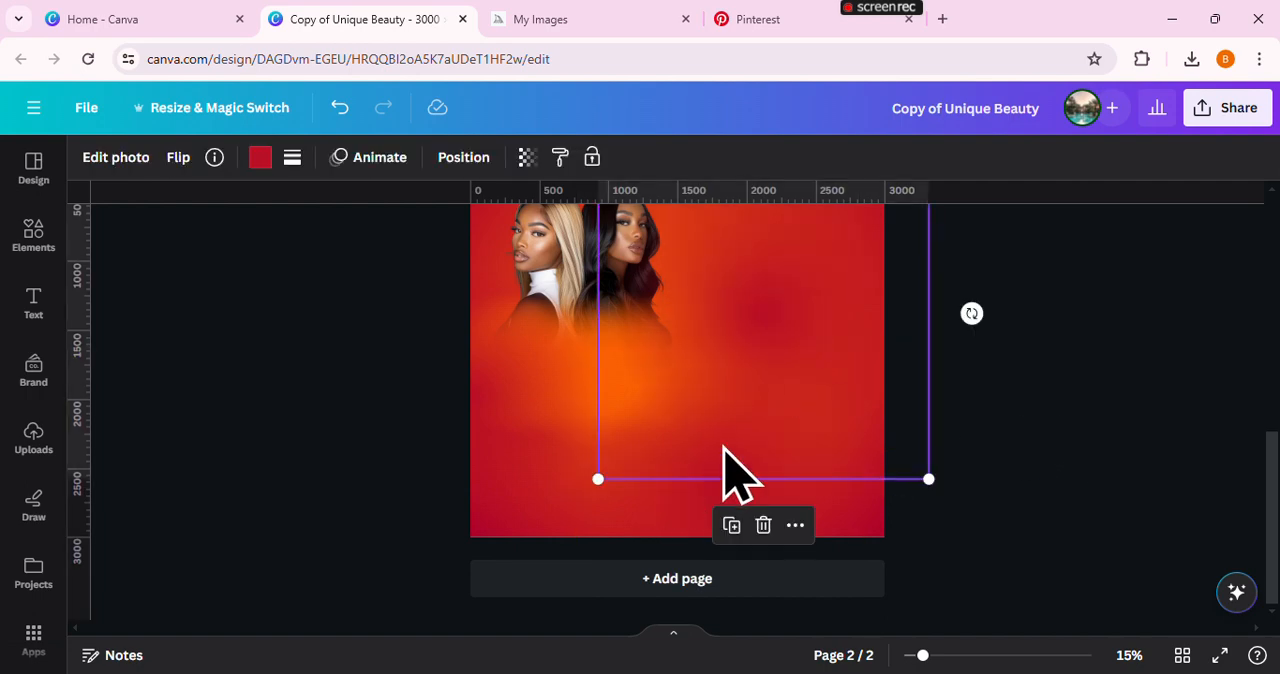
# Move the dark red blur on the page's left edge further left and slightly up
pyautogui.click(455, 400)
pyautogui.click(503, 409)
pyautogui.moveTo(503, 409); pyautogui.dragTo(471, 367)
pyautogui.moveTo(423, 428); pyautogui.dragTo(549, 512)
pyautogui.click(563, 317)
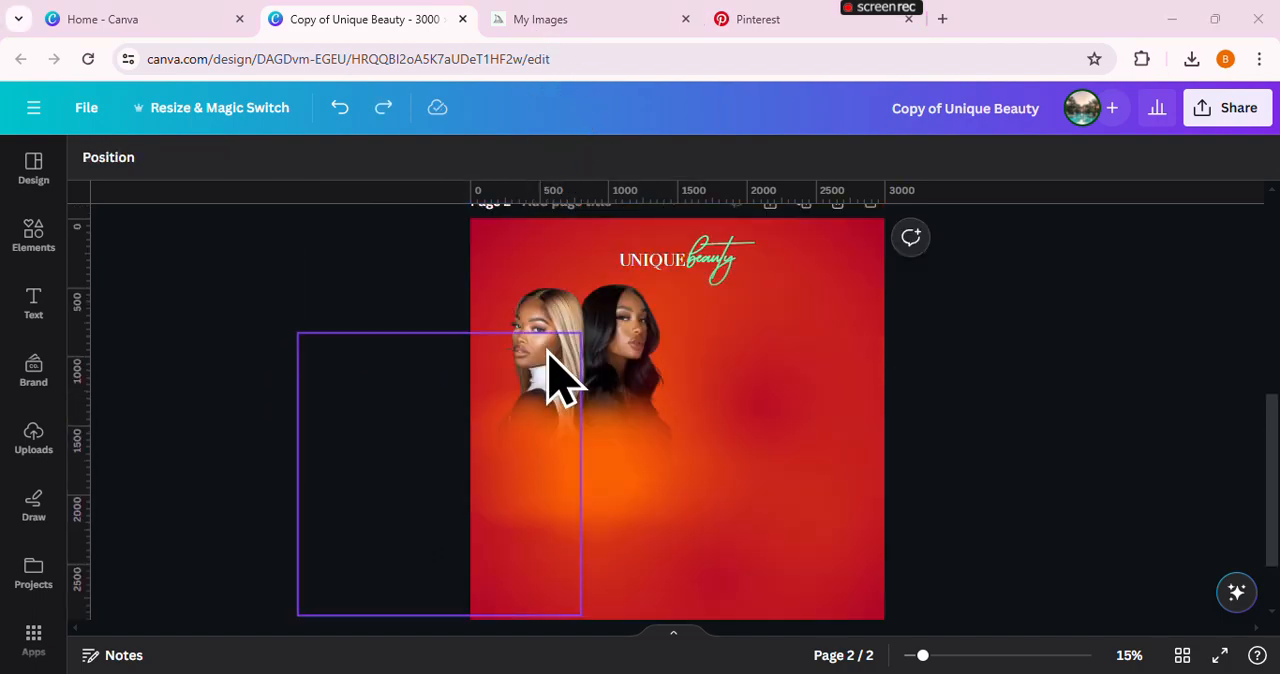
# Insert the uploaded photo of the long-haired woman with the pearl choker and remove its background
pyautogui.click(36, 445)
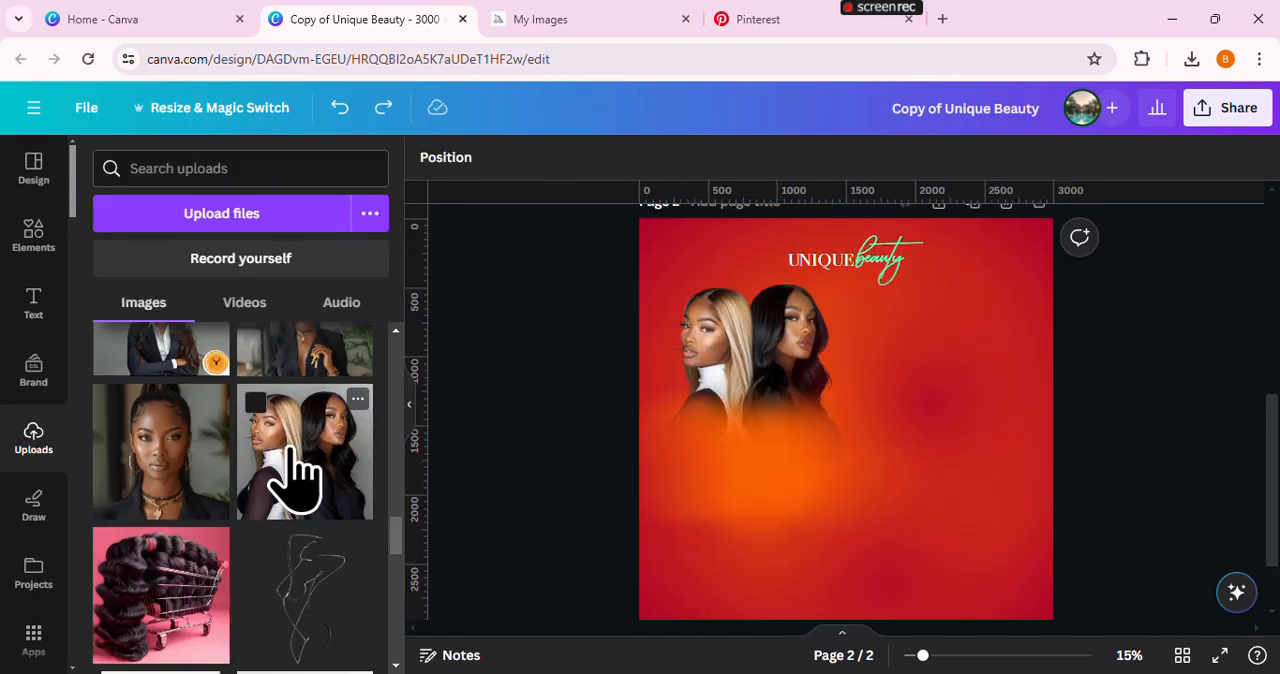
pyautogui.scroll(10, 300, 475)
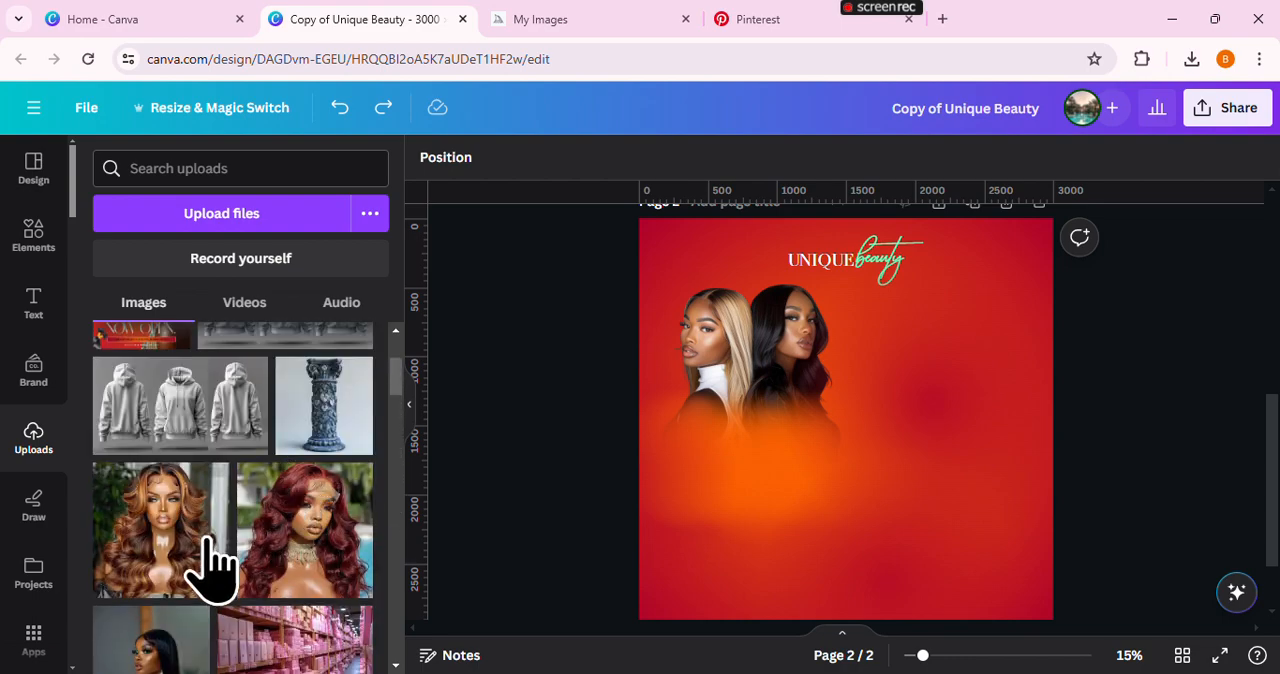
pyautogui.click(200, 650)
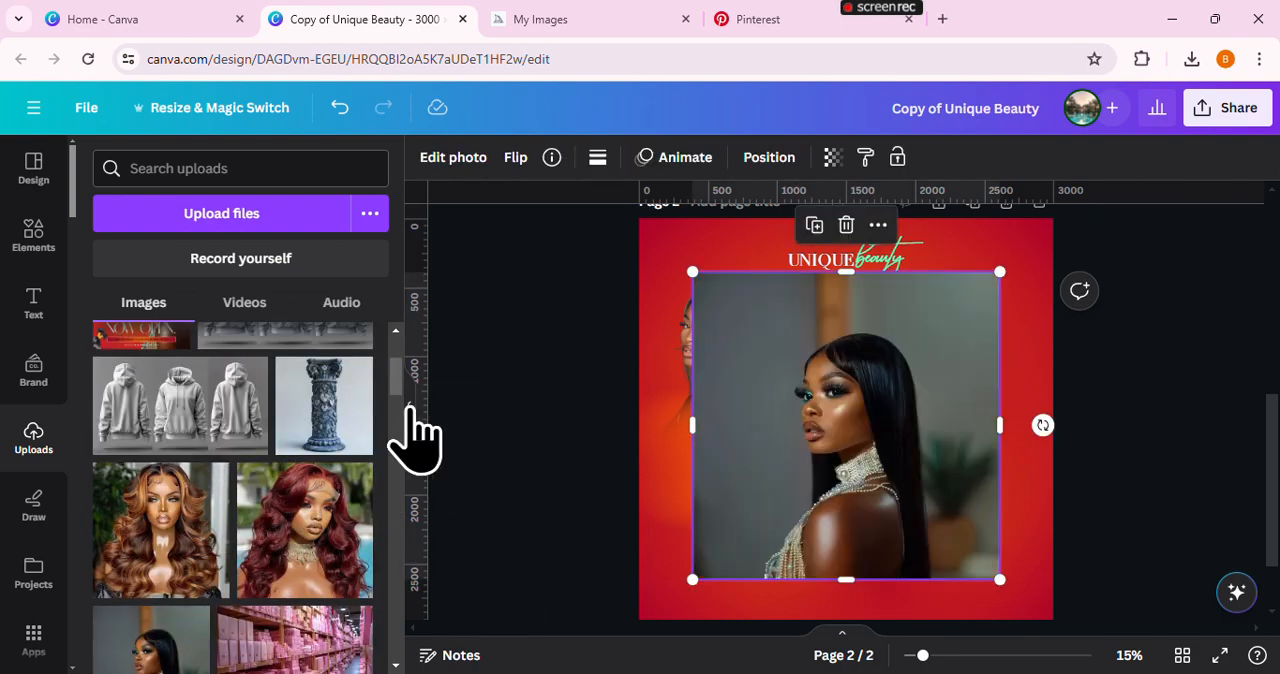
pyautogui.click(410, 425)
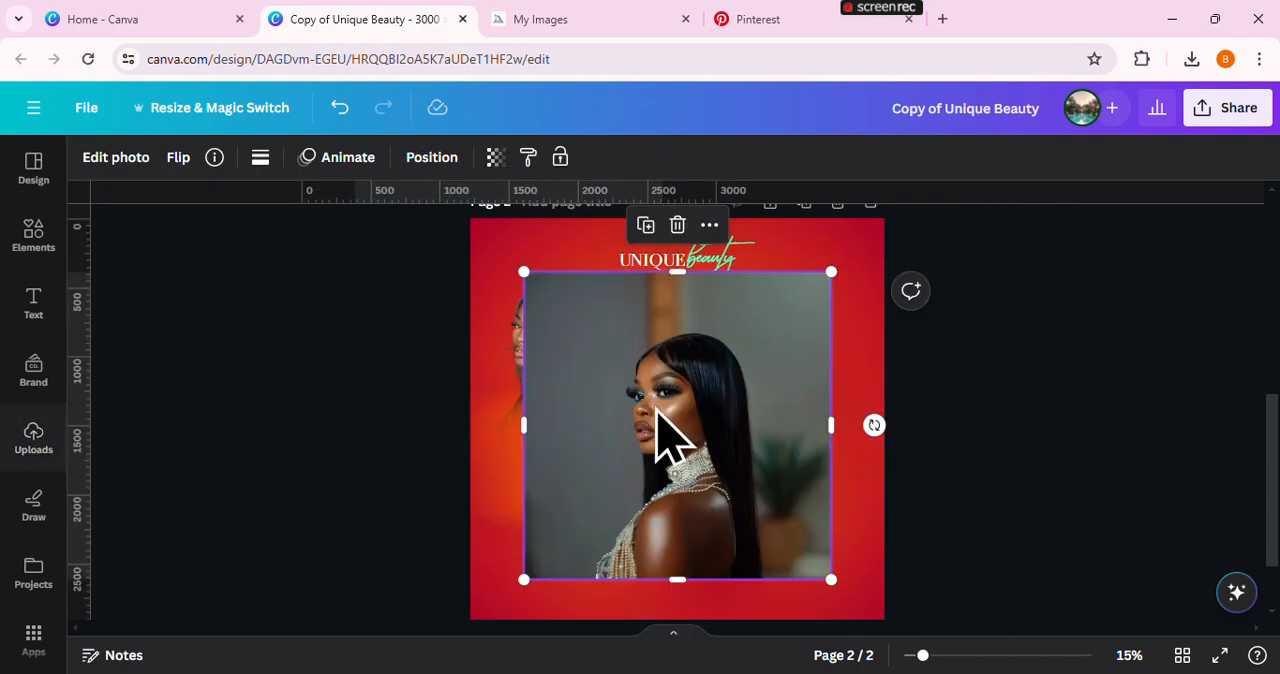
pyautogui.click(112, 160)
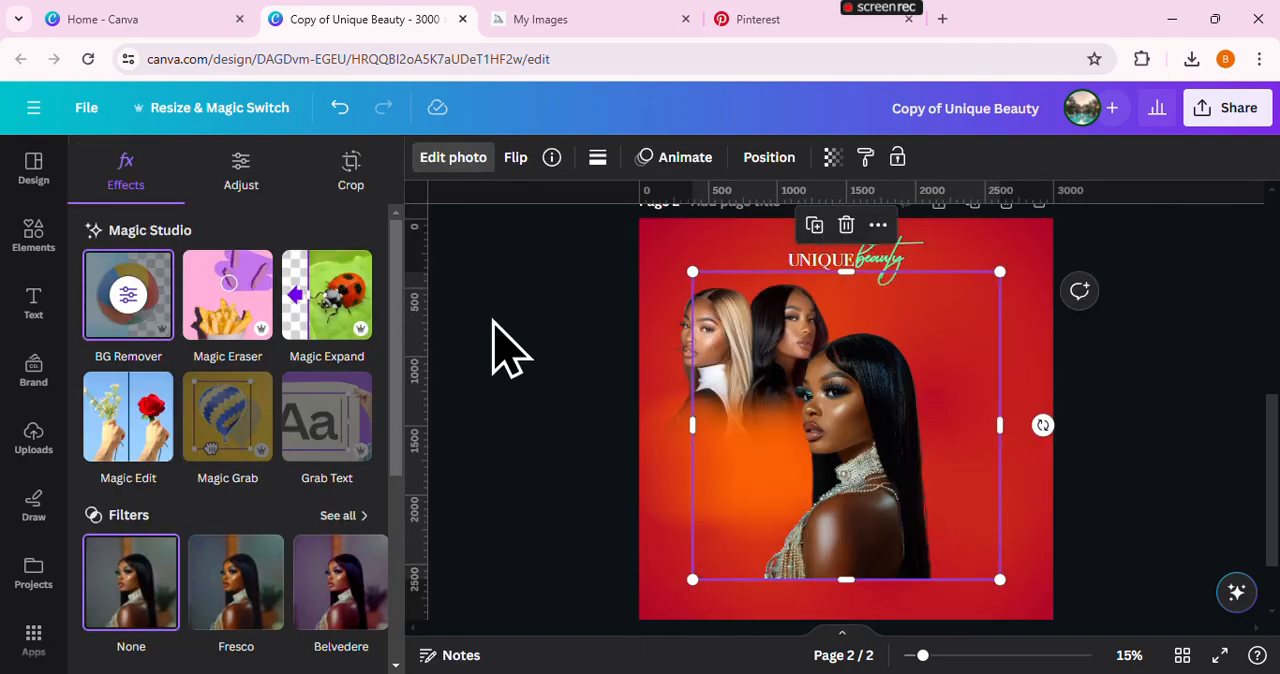
pyautogui.click(762, 468)
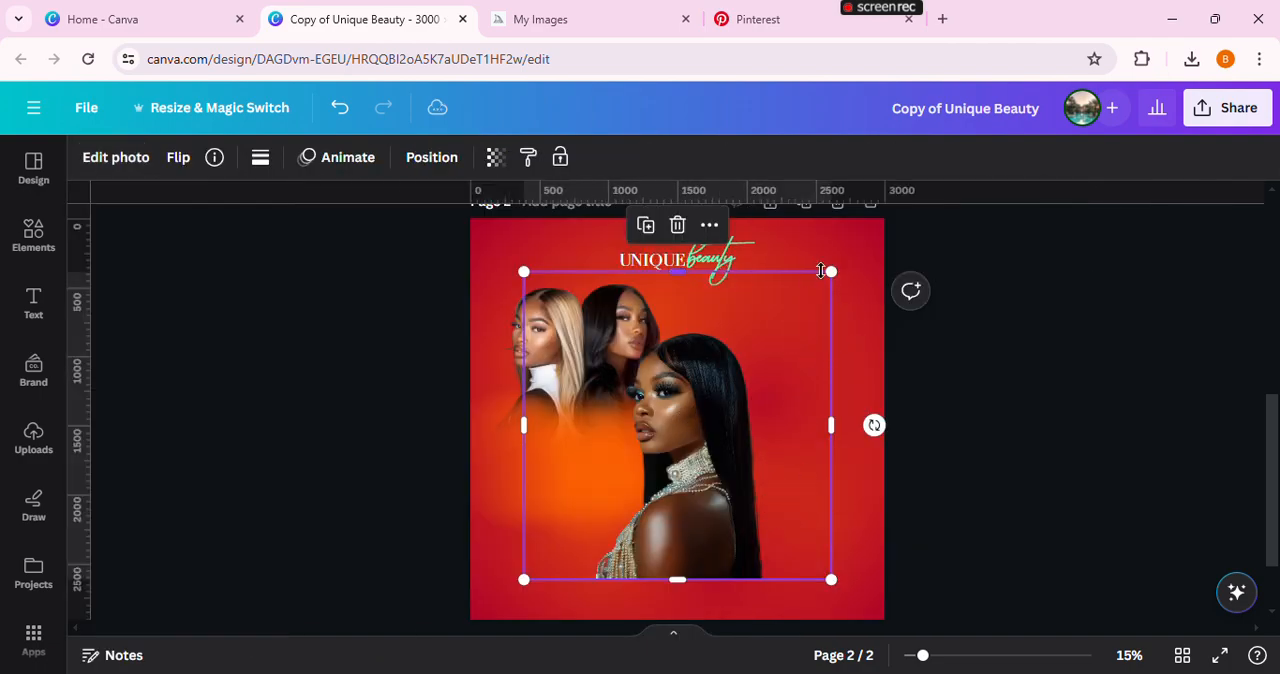
# Enlarge the pearl-choker model until she fills the right side of the page, extending past its right edge
pyautogui.moveTo(834, 273); pyautogui.dragTo(940, 195)
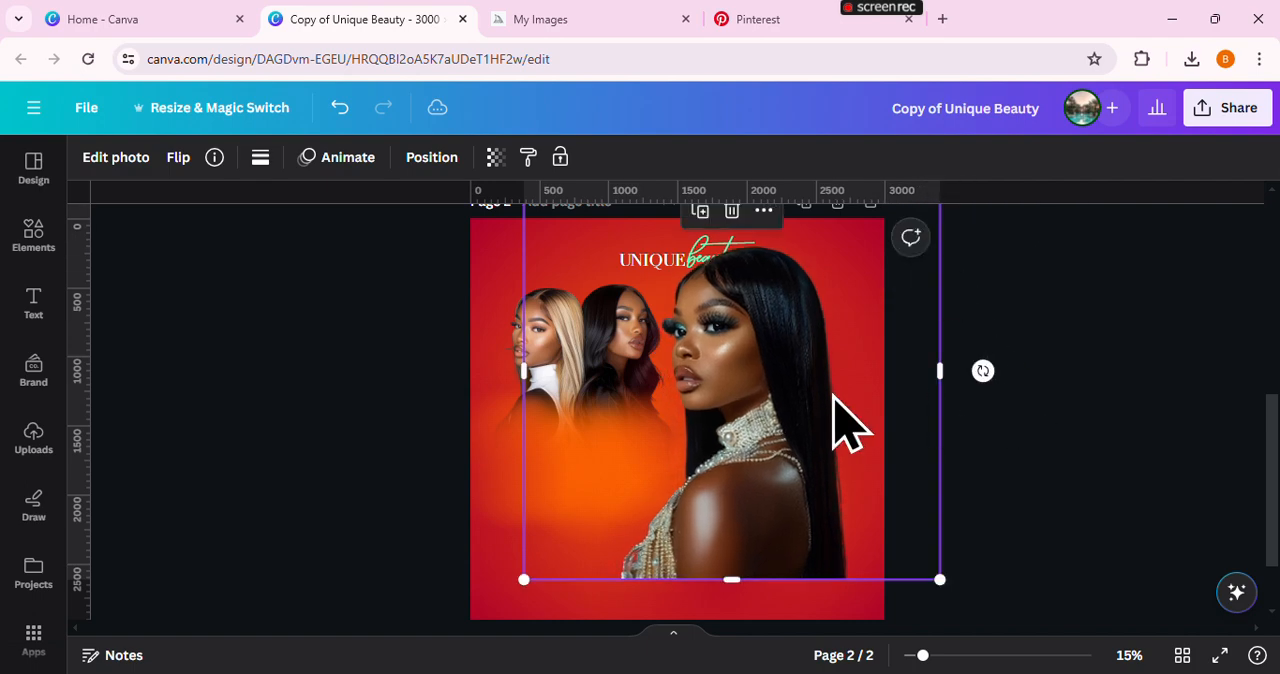
pyautogui.moveTo(843, 423); pyautogui.dragTo(945, 437)
pyautogui.scroll(-2, 918, 432)
pyautogui.scroll(3, 723, 443)
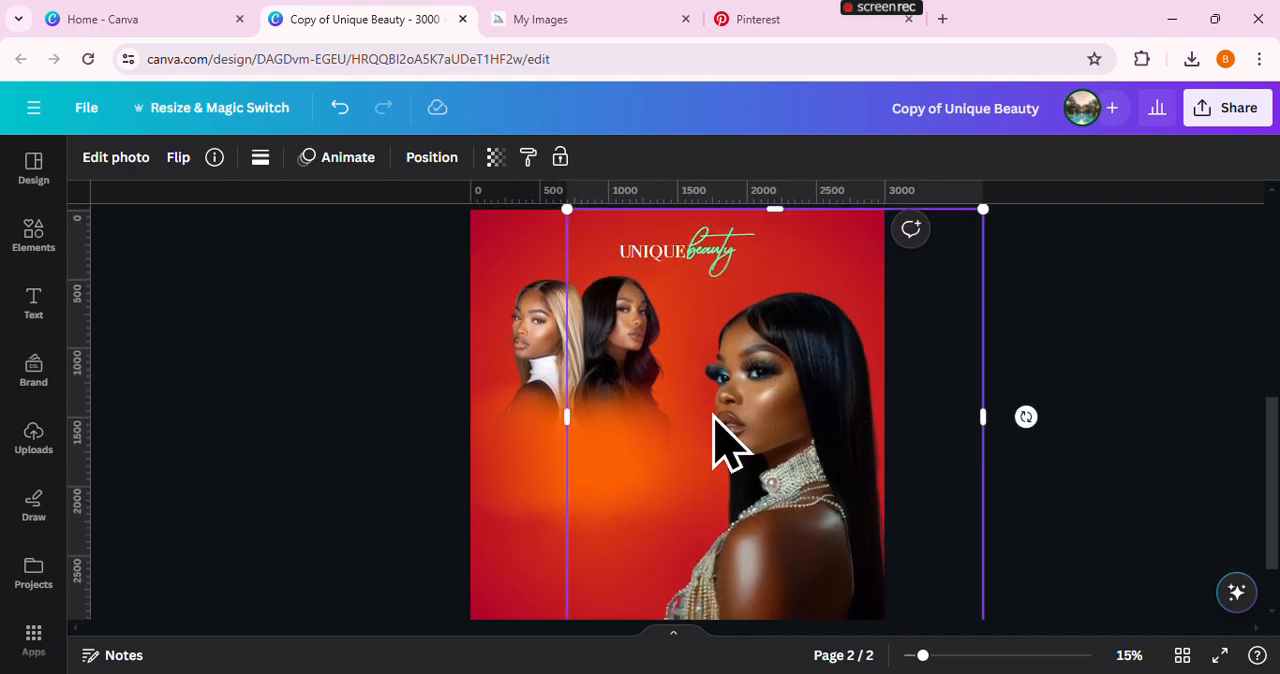
pyautogui.moveTo(567, 311); pyautogui.dragTo(520, 263)
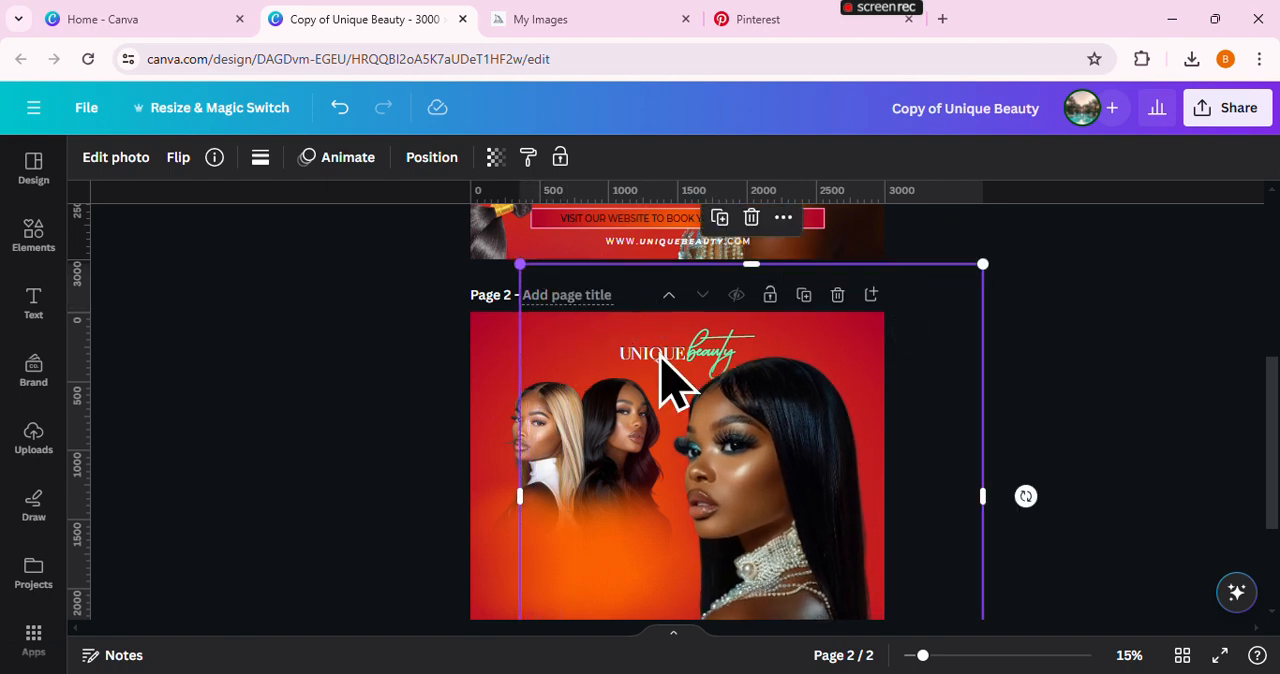
pyautogui.moveTo(718, 398); pyautogui.dragTo(748, 407)
# Select the two-model photo together with its blurs, enlarge them slightly and reposition them left of the large model
pyautogui.moveTo(377, 426); pyautogui.dragTo(591, 534)
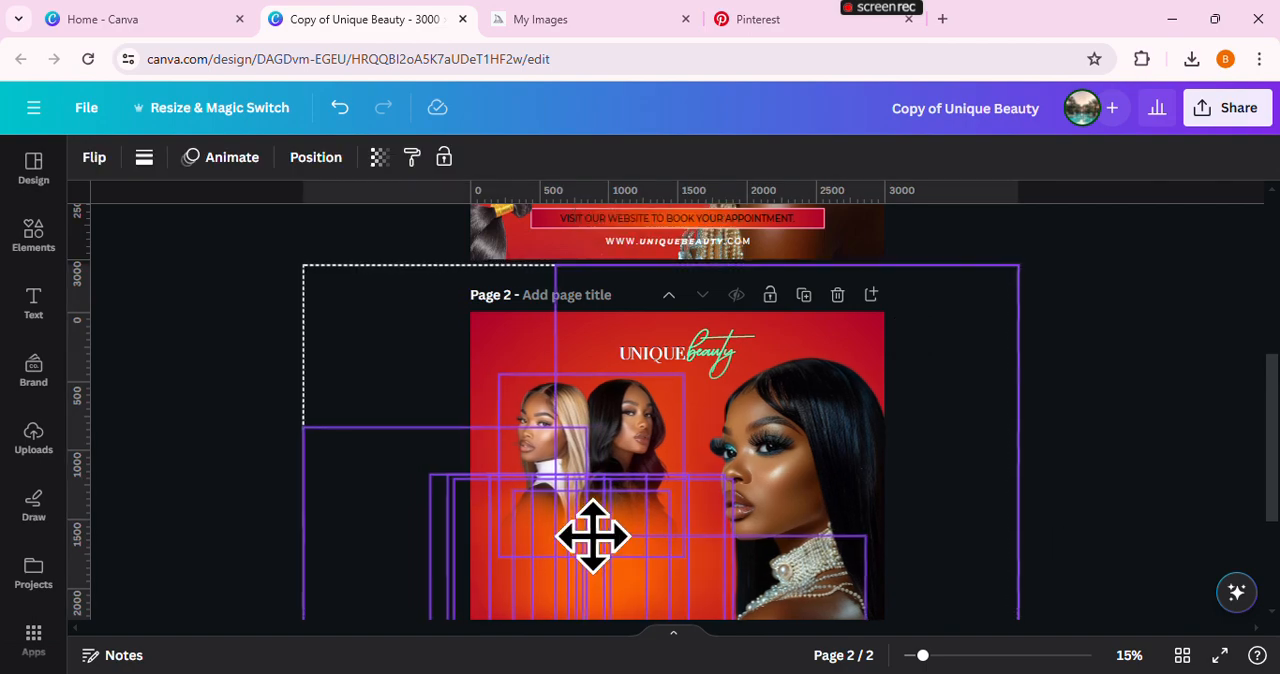
pyautogui.click(339, 112)
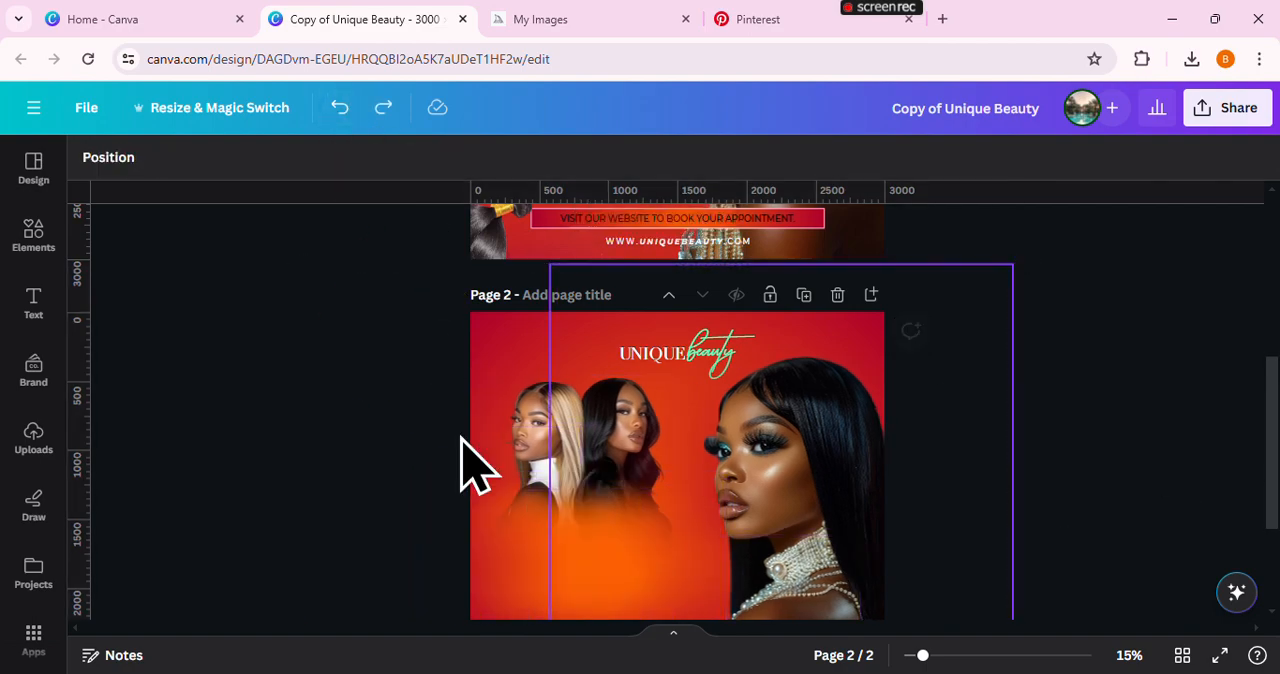
pyautogui.moveTo(357, 408); pyautogui.dragTo(620, 543)
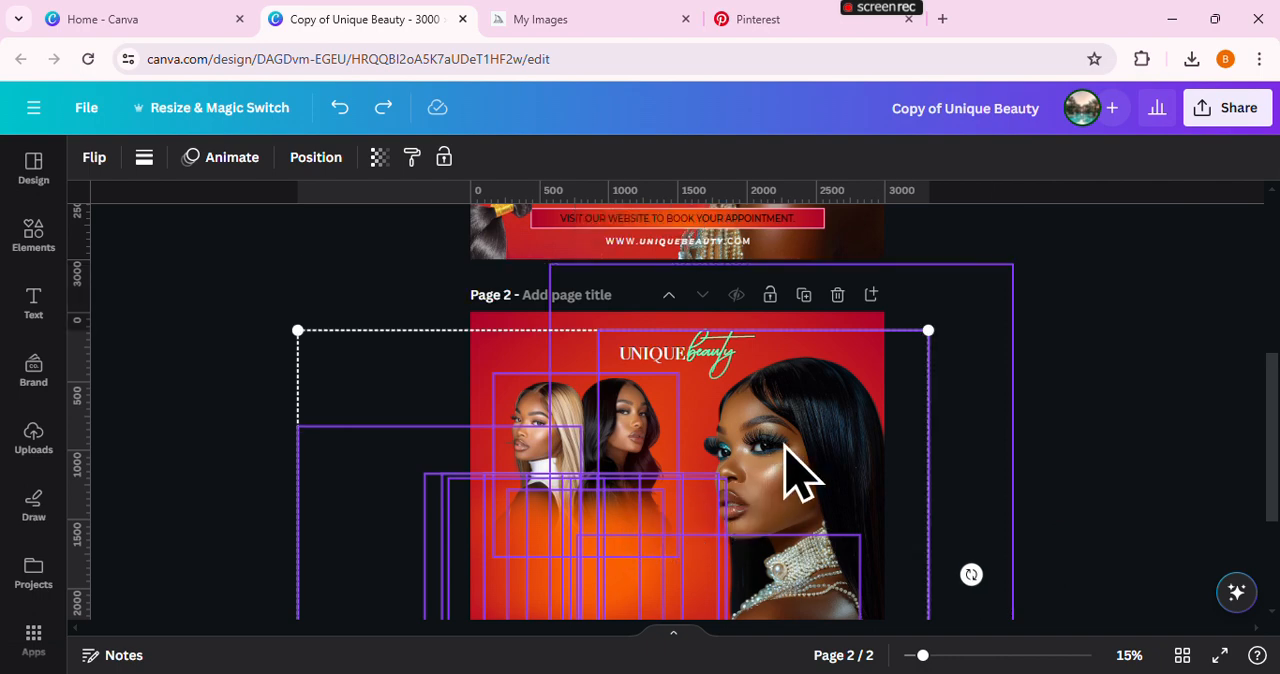
pyautogui.moveTo(388, 380); pyautogui.dragTo(402, 394)
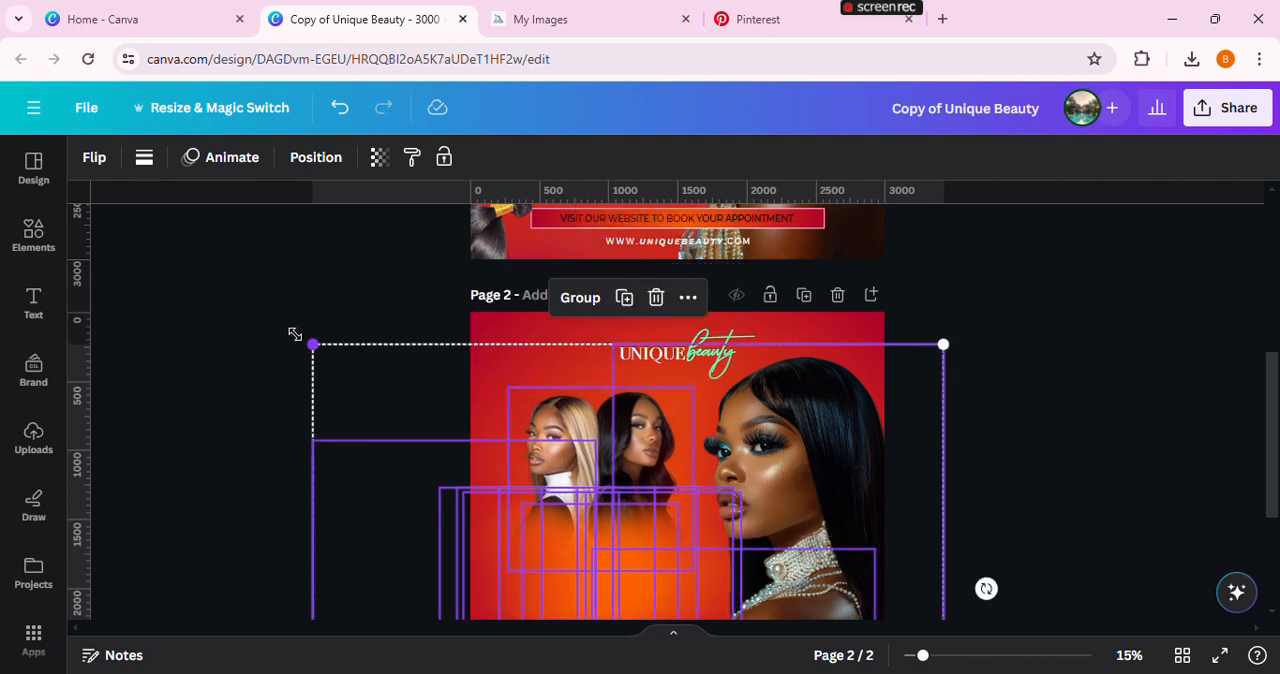
pyautogui.moveTo(295, 334); pyautogui.dragTo(266, 314)
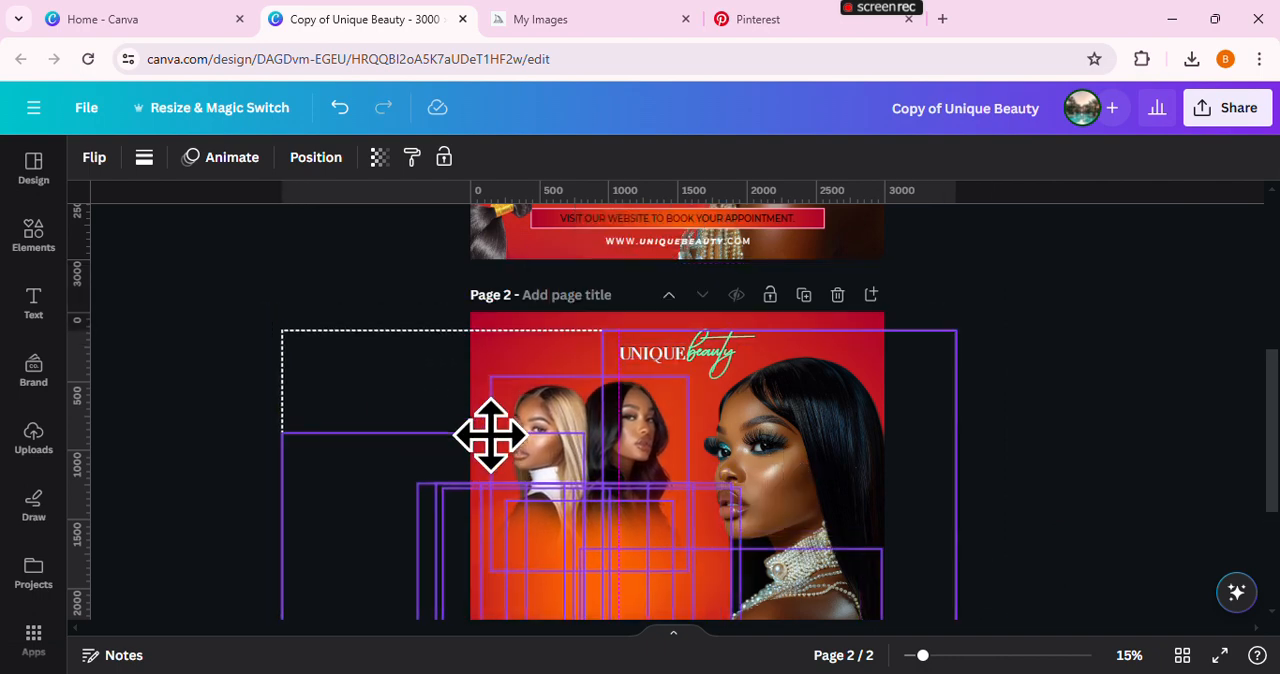
pyautogui.moveTo(490, 435); pyautogui.dragTo(491, 429)
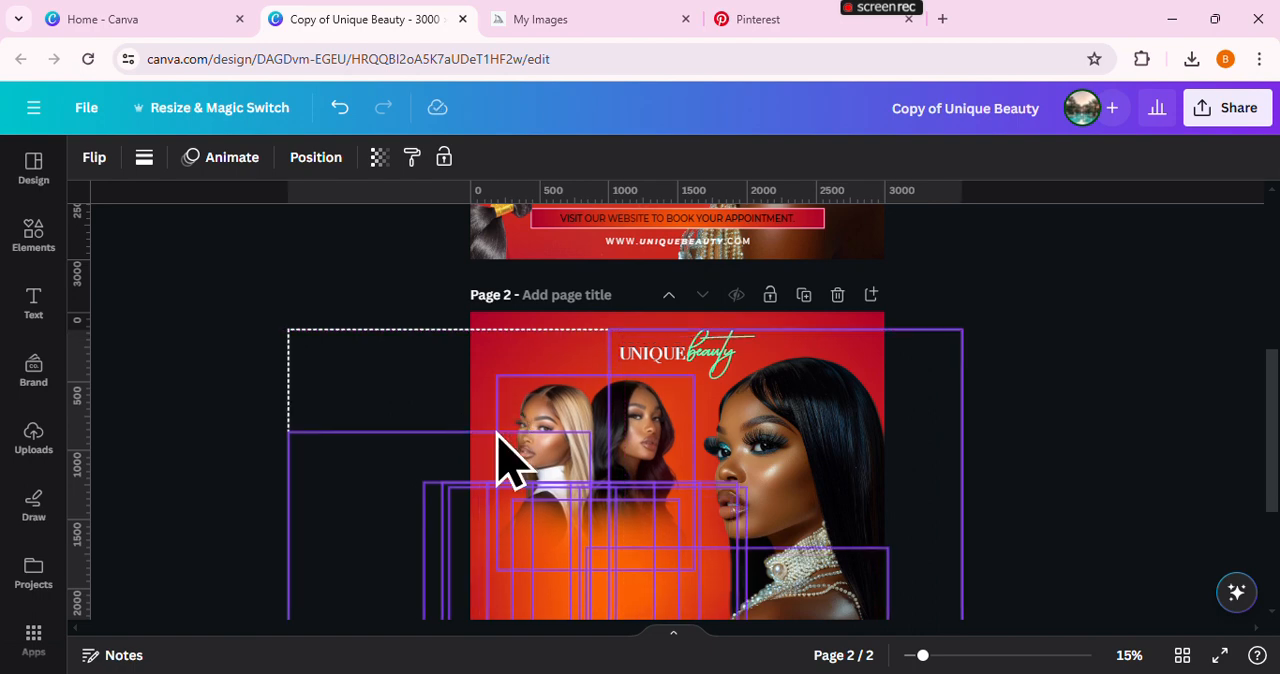
pyautogui.click(1051, 443)
# Reduce the large model's photo to about 3,199 px square and align it with the page's bottom edge on the right
pyautogui.moveTo(1276, 440); pyautogui.dragTo(1274, 486)
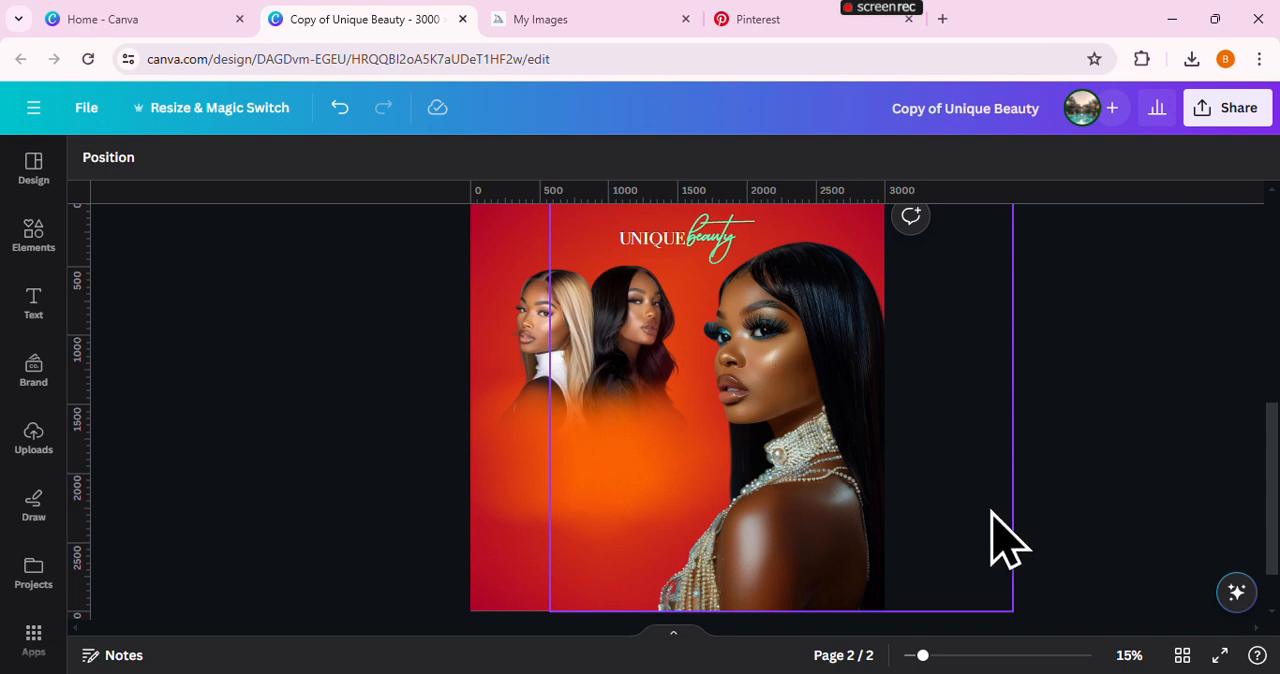
pyautogui.click(992, 512)
pyautogui.moveTo(1010, 607); pyautogui.dragTo(994, 591)
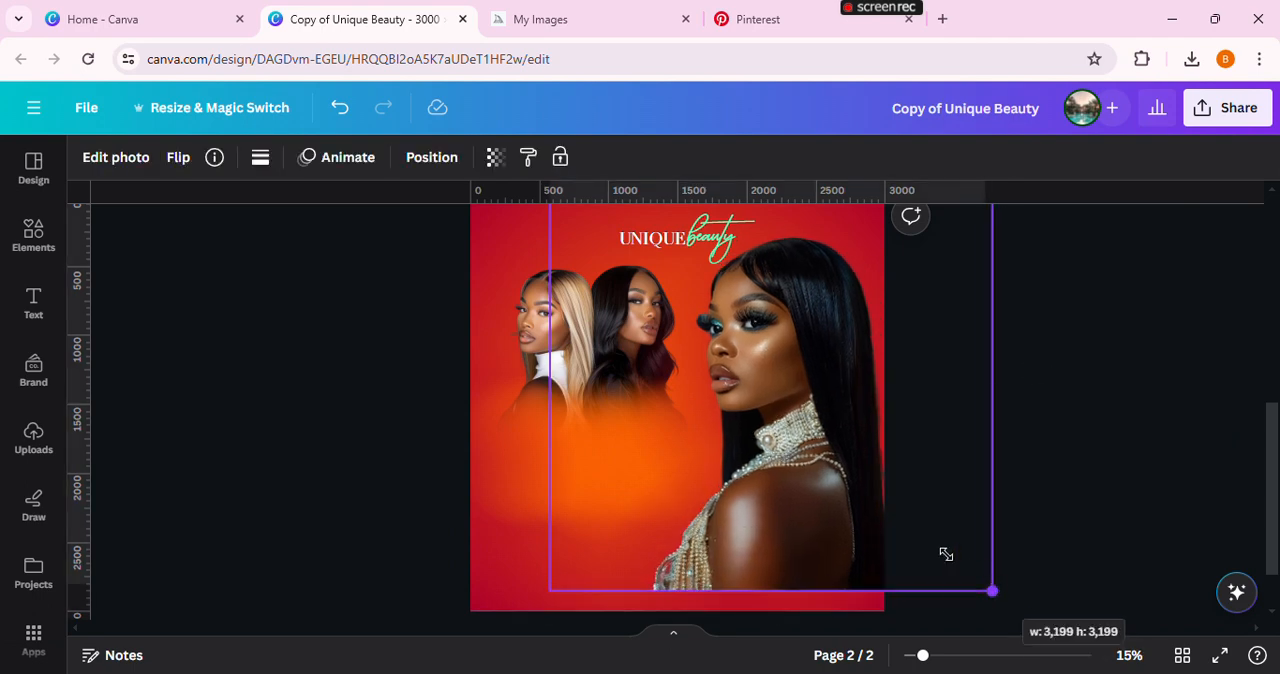
pyautogui.moveTo(945, 559)
pyautogui.mouseDown()
pyautogui.moveTo(963, 564)
pyautogui.moveTo(962, 588)
pyautogui.moveTo(960, 576)
pyautogui.mouseUp()
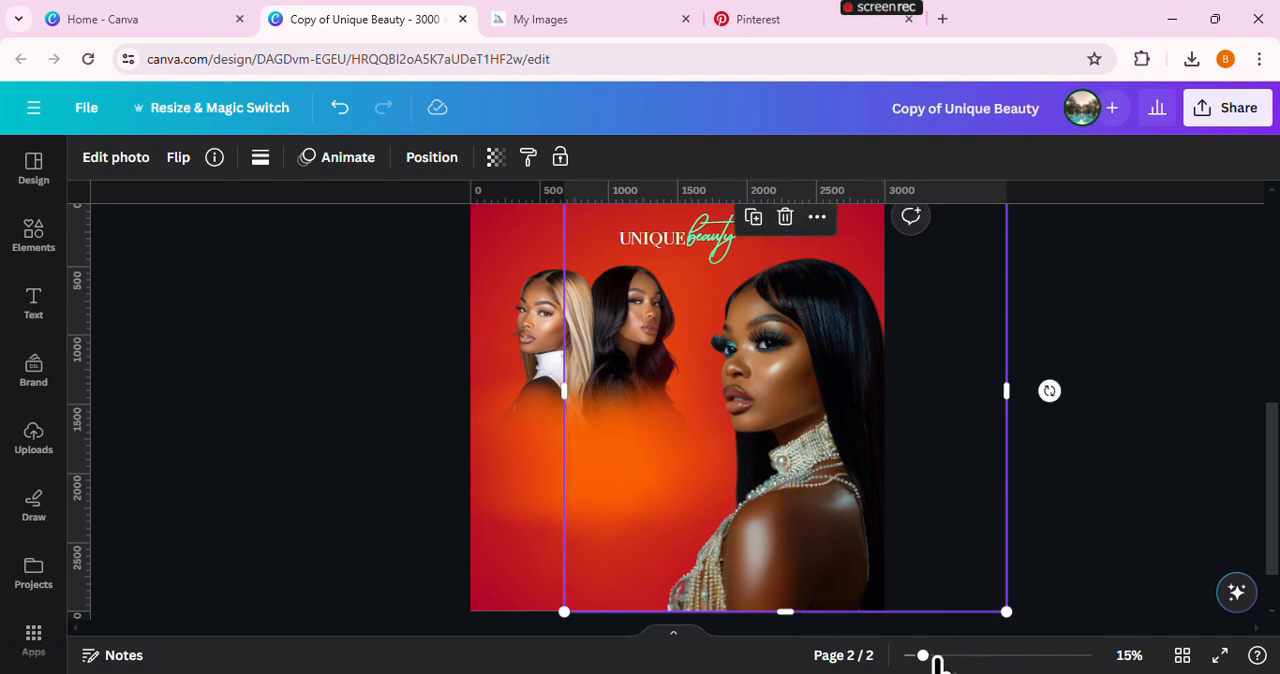
pyautogui.moveTo(934, 657); pyautogui.dragTo(942, 657)
pyautogui.moveTo(847, 486); pyautogui.dragTo(841, 486)
pyautogui.click(258, 352)
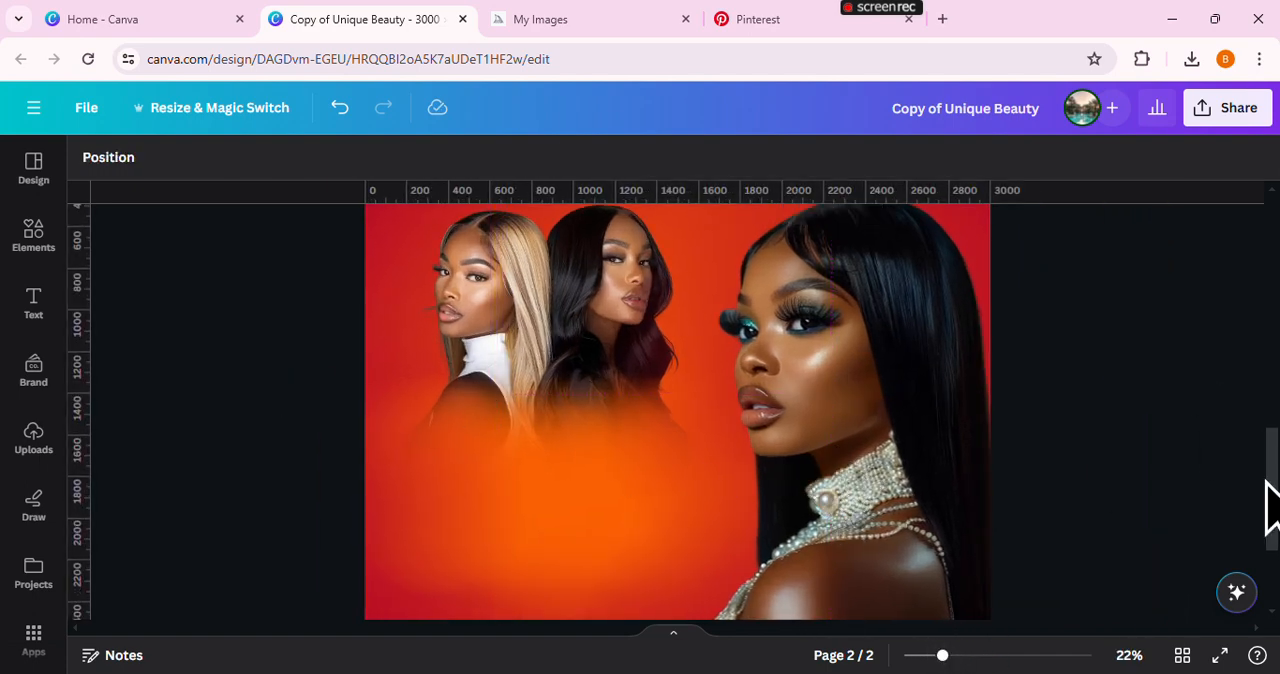
pyautogui.moveTo(1268, 505); pyautogui.dragTo(1268, 491)
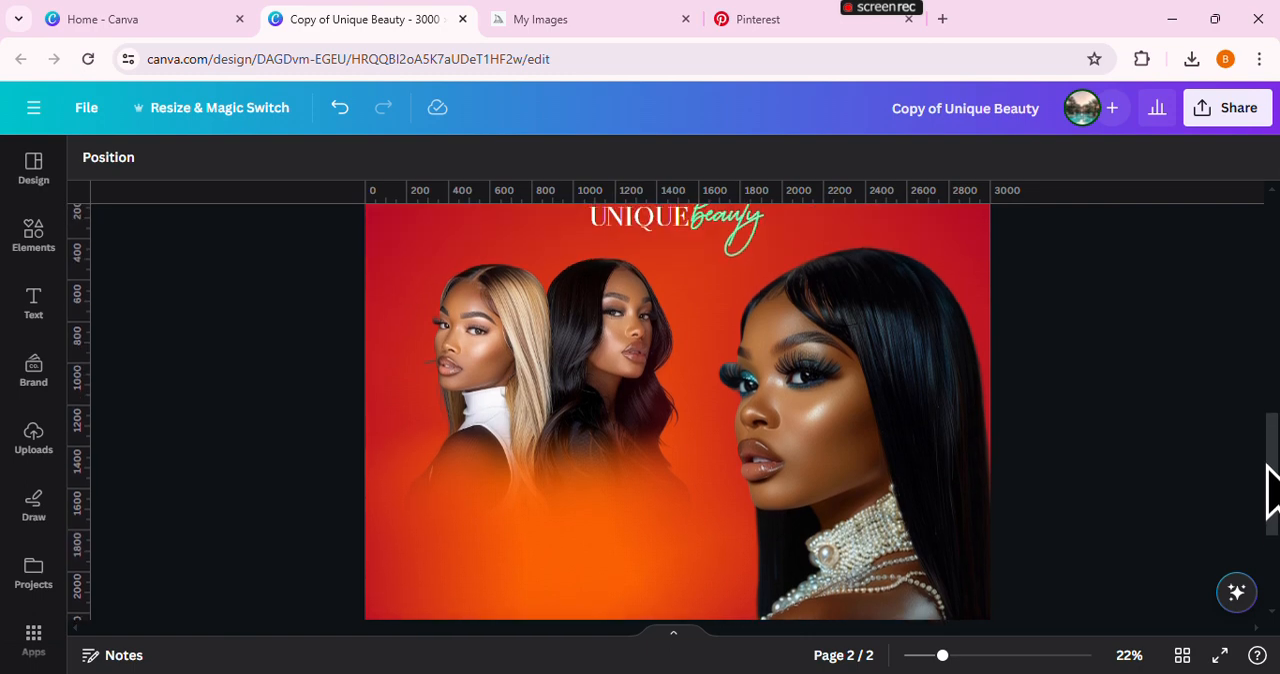
pyautogui.click(460, 350)
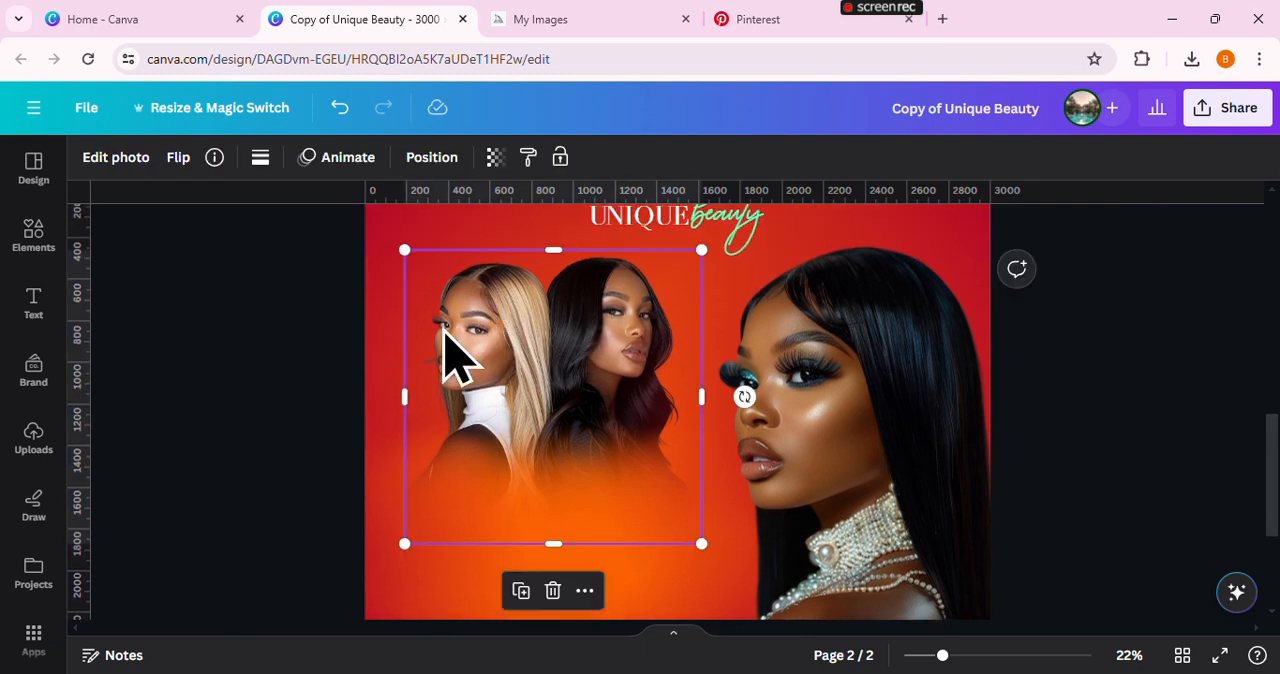
pyautogui.moveTo(447, 340); pyautogui.dragTo(565, 365)
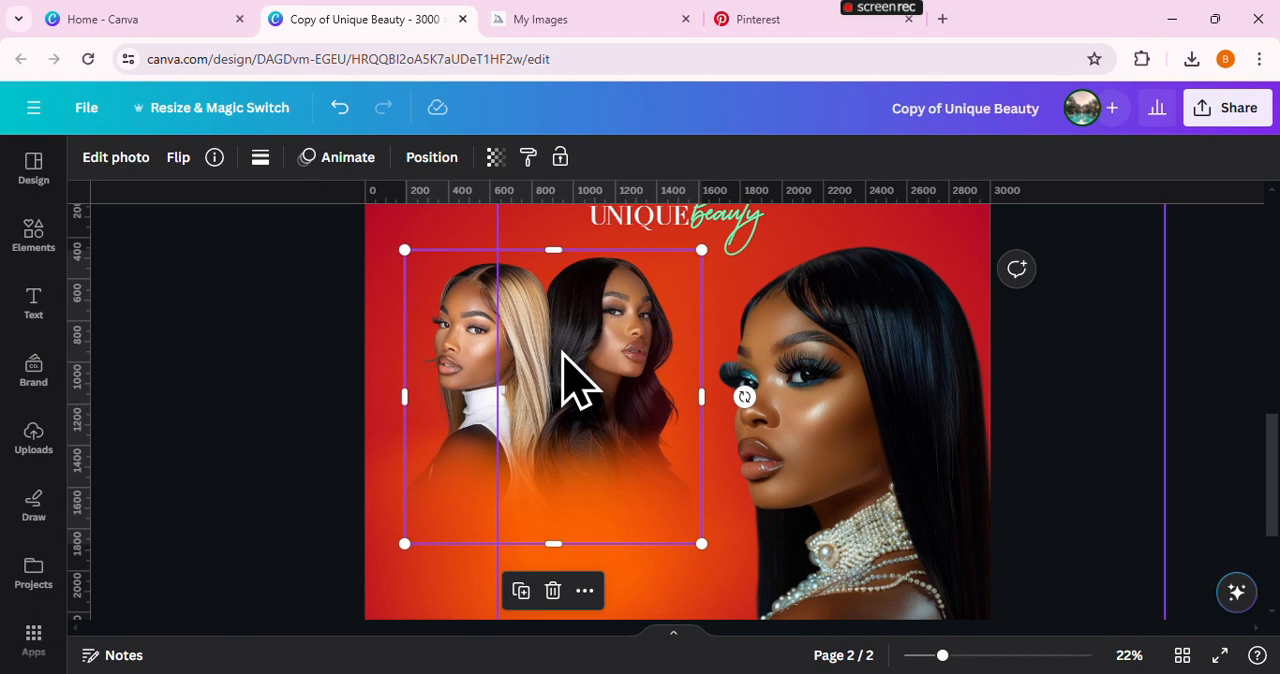
pyautogui.click(857, 414)
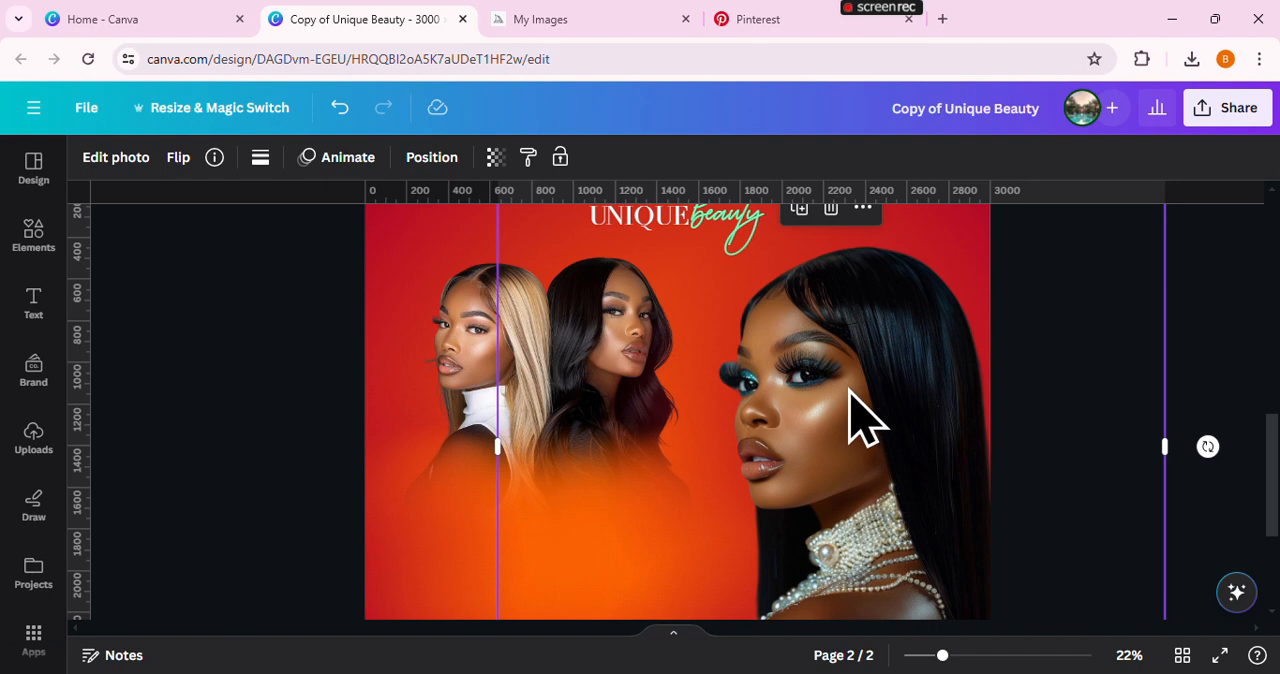
# Blur the entire two-model photo with a whole-image blur intensity of 21
pyautogui.click(488, 360)
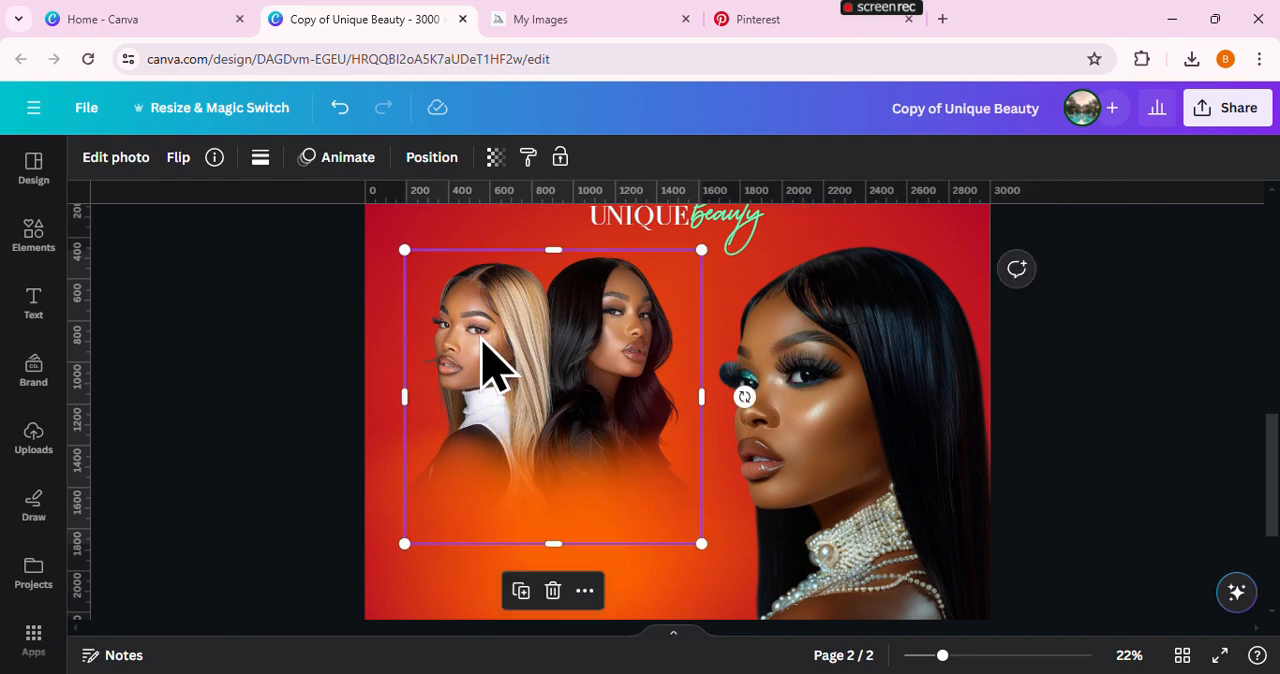
pyautogui.click(95, 158)
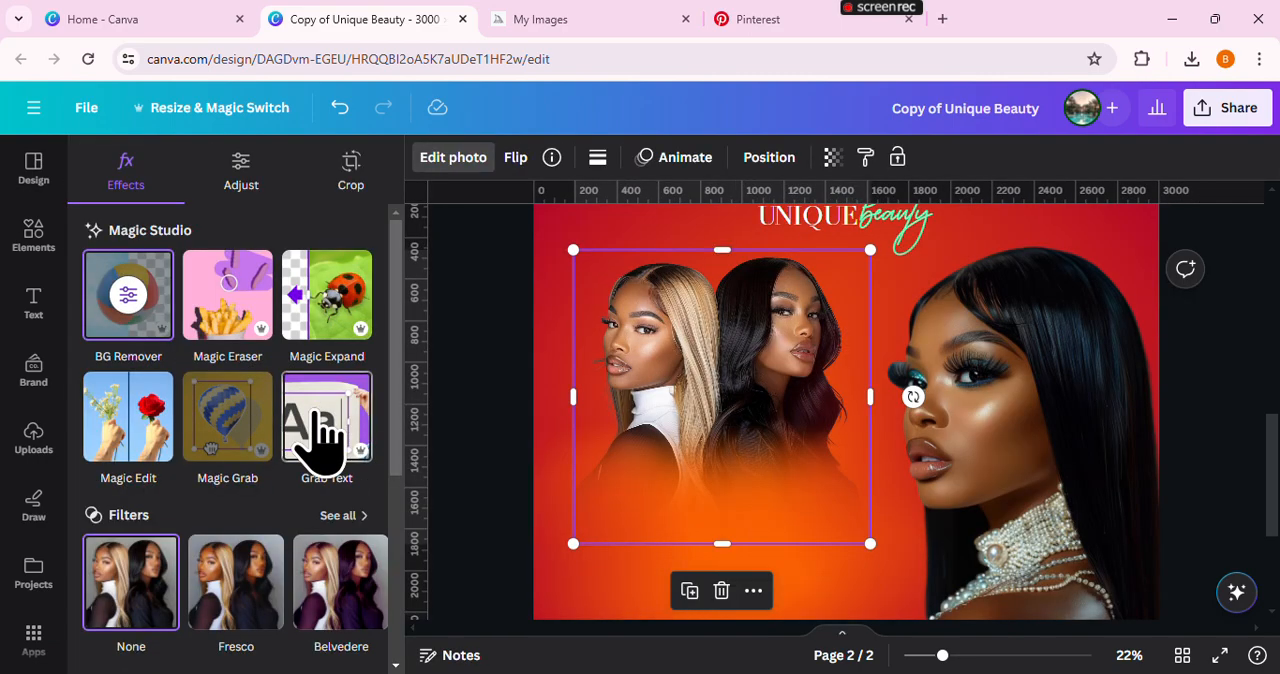
pyautogui.scroll(-5, 320, 440)
pyautogui.click(325, 440)
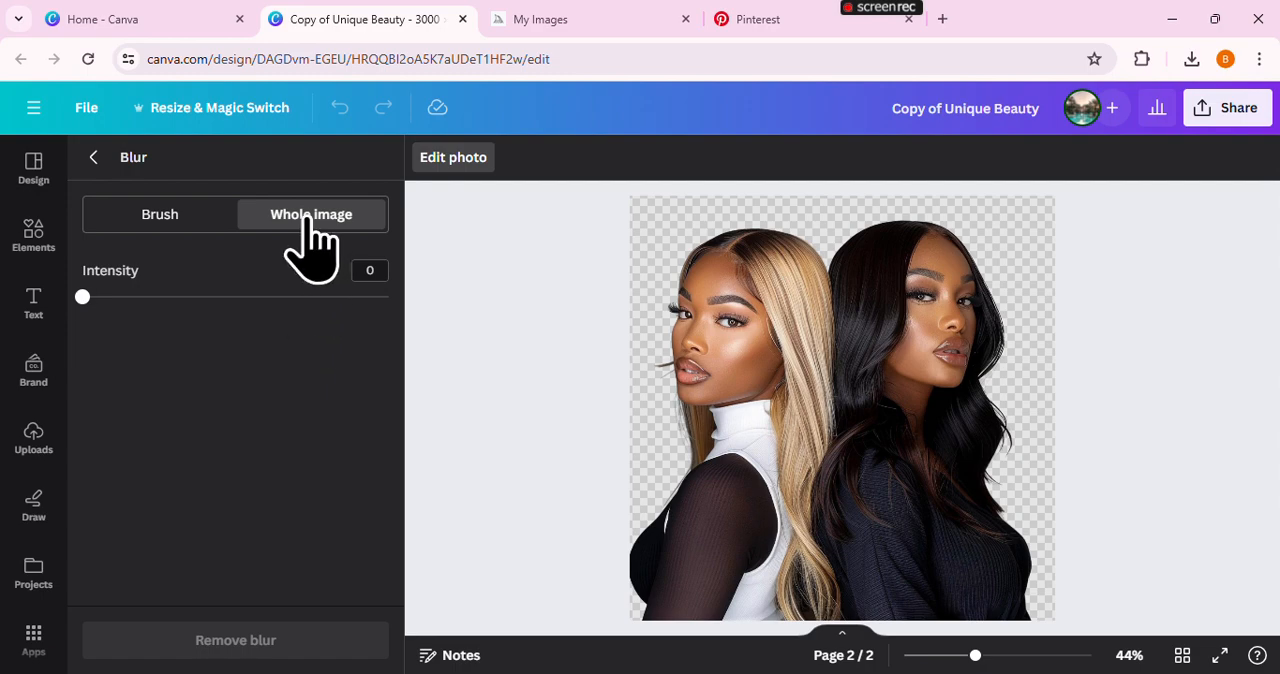
pyautogui.click(187, 214)
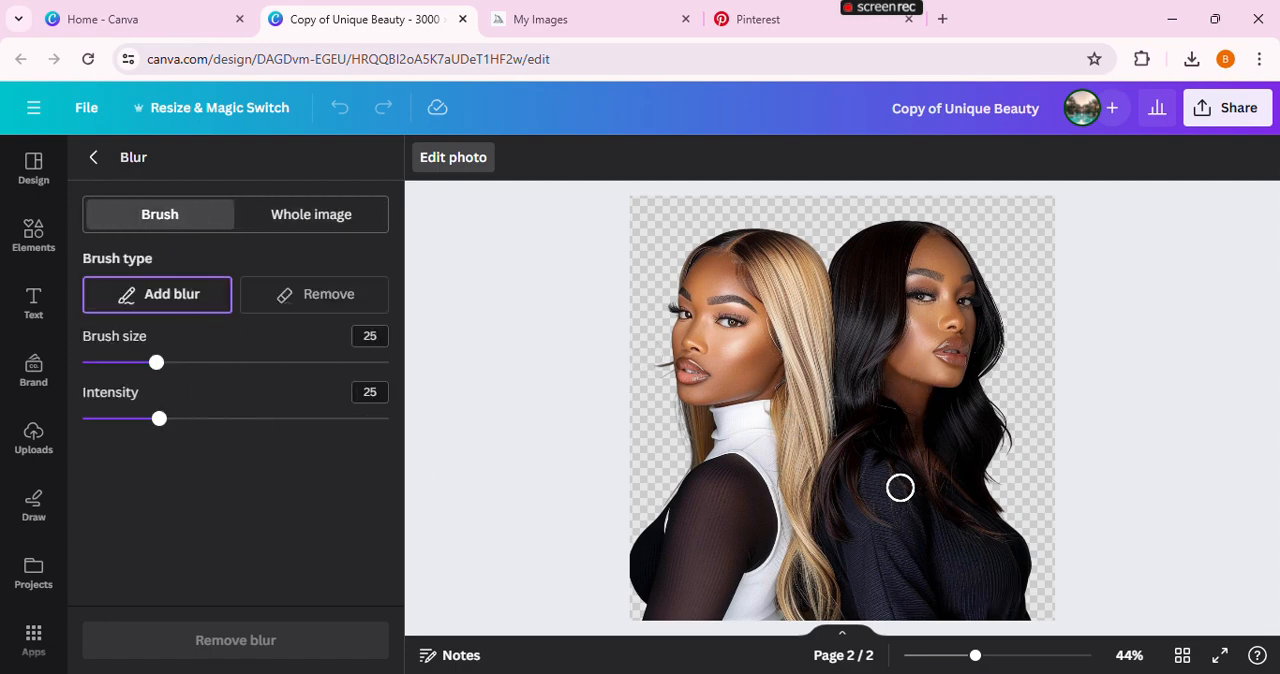
pyautogui.click(361, 224)
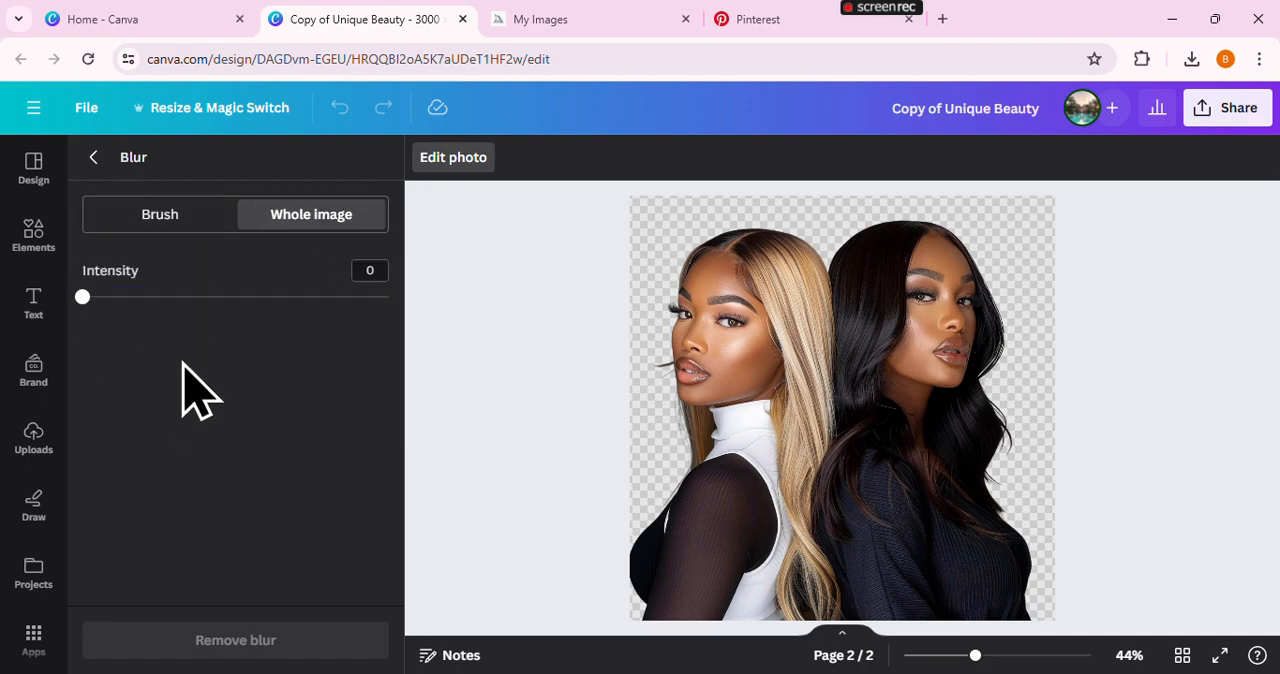
pyautogui.moveTo(83, 297); pyautogui.dragTo(134, 298)
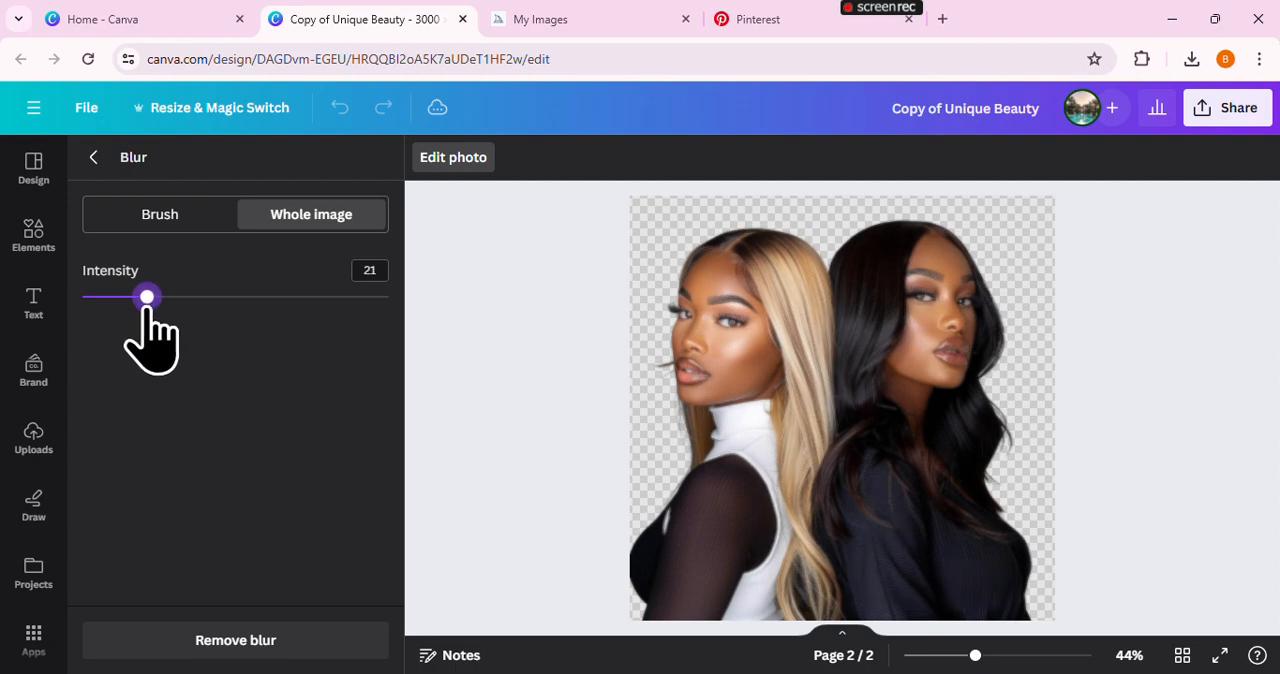
pyautogui.click(450, 168)
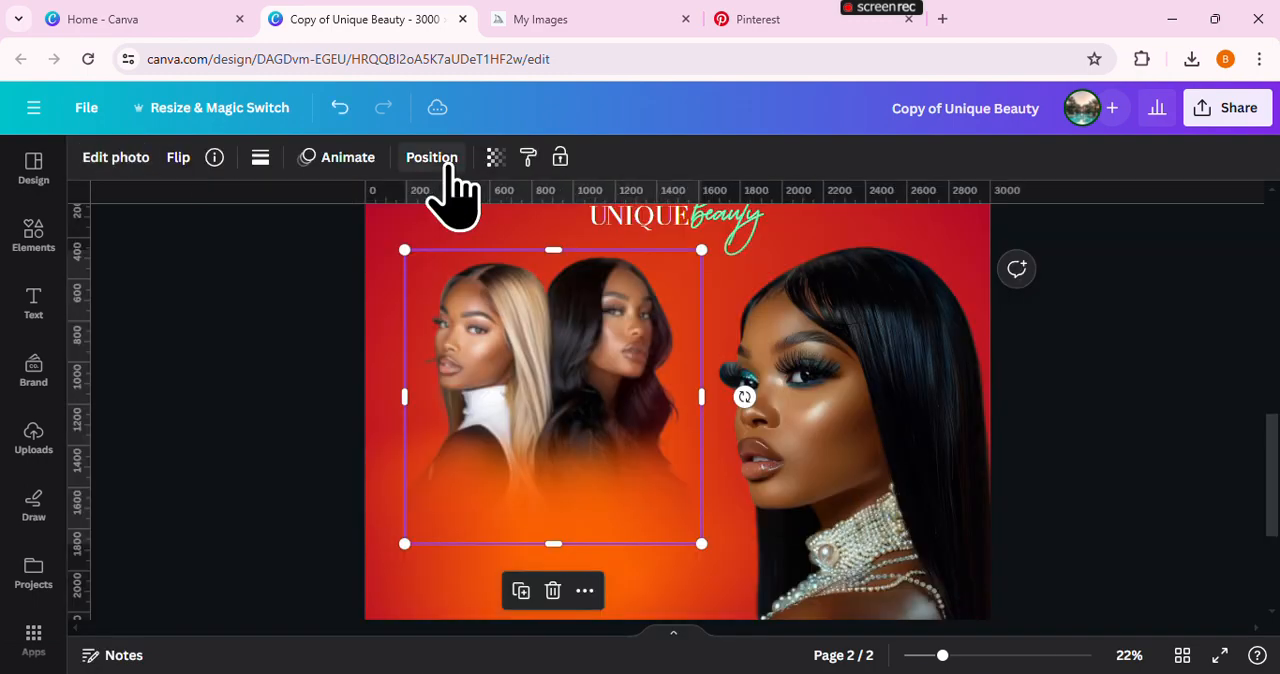
pyautogui.click(229, 371)
# Add a text box to the second page reading "MAY BOOKS NOW OPEN"
pyautogui.moveTo(942, 660); pyautogui.dragTo(927, 658)
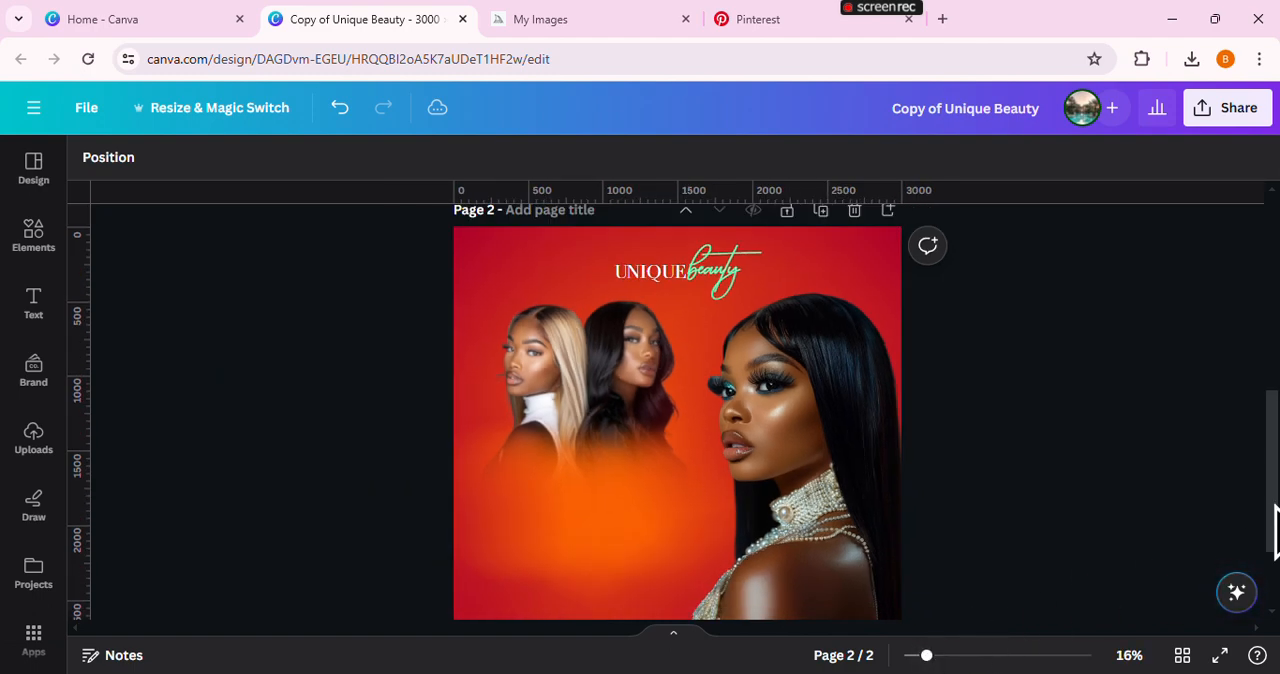
pyautogui.moveTo(1274, 520); pyautogui.dragTo(1274, 545)
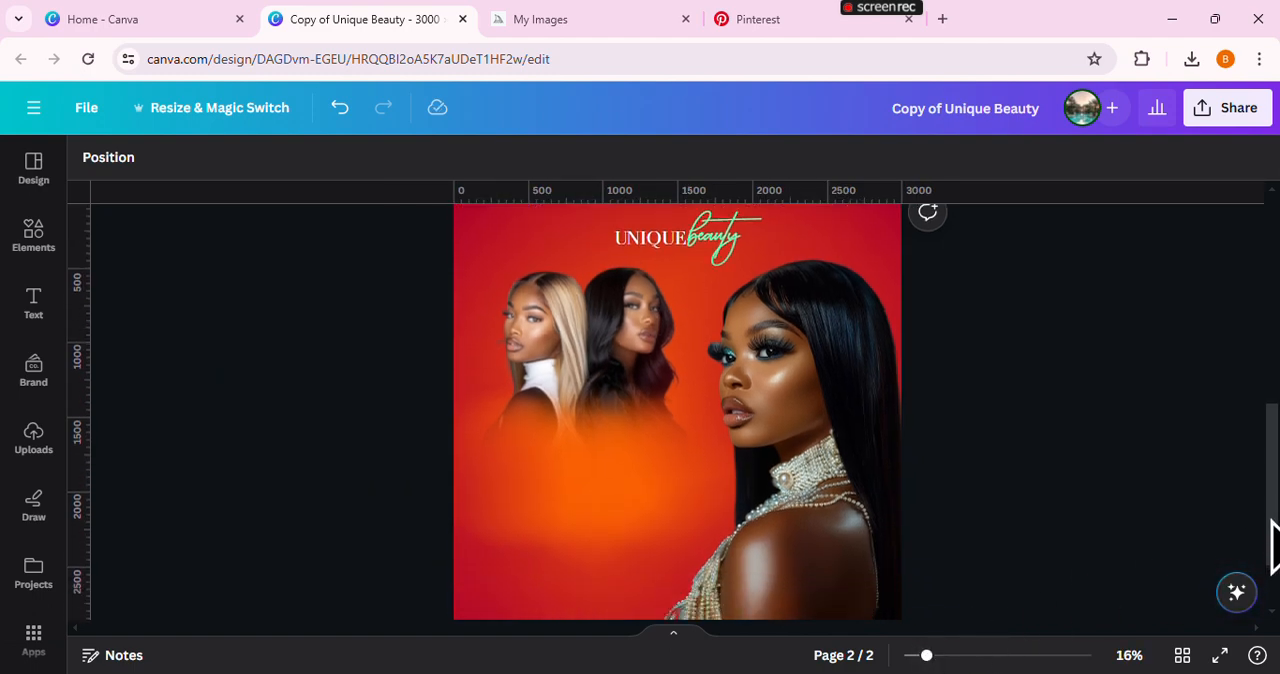
pyautogui.write('t')
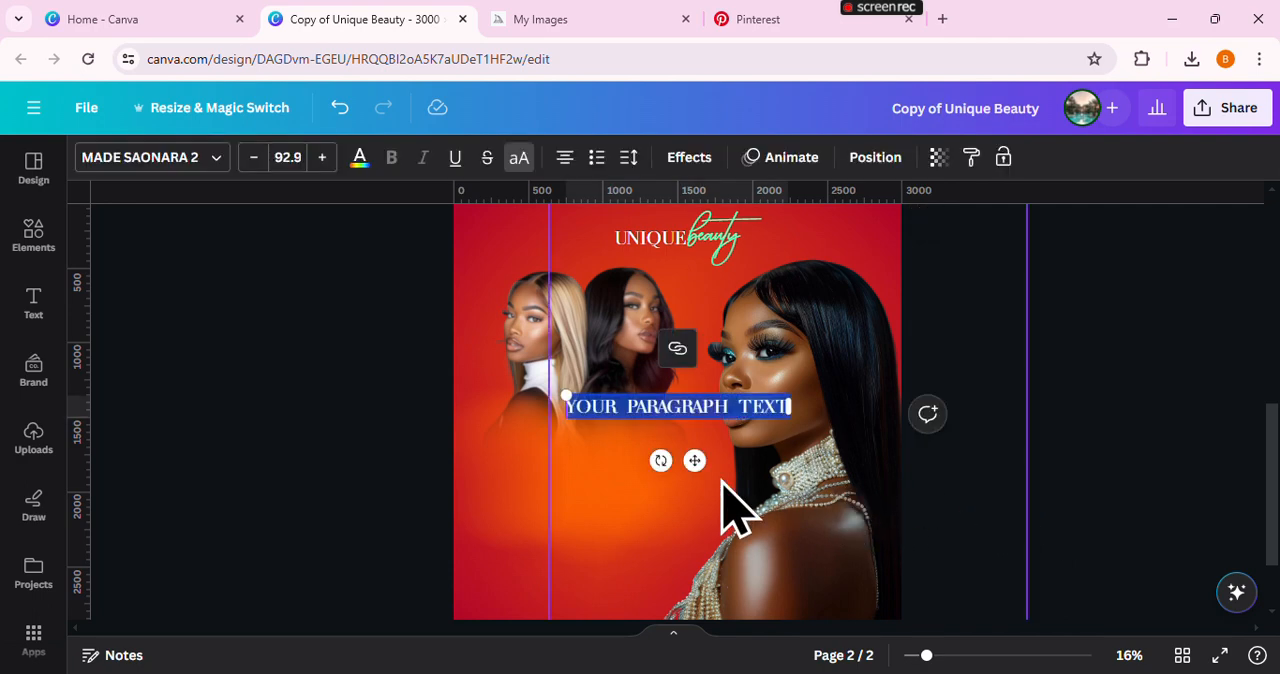
pyautogui.write('MAY')
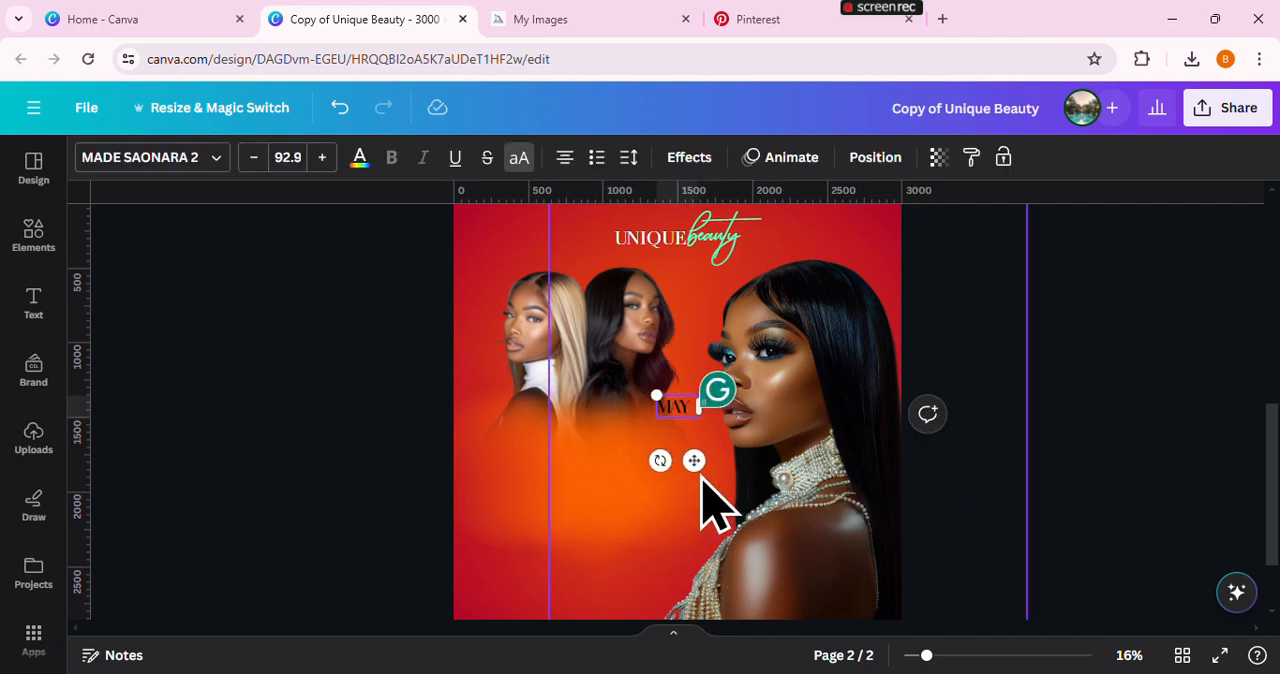
pyautogui.write(' BOOK')
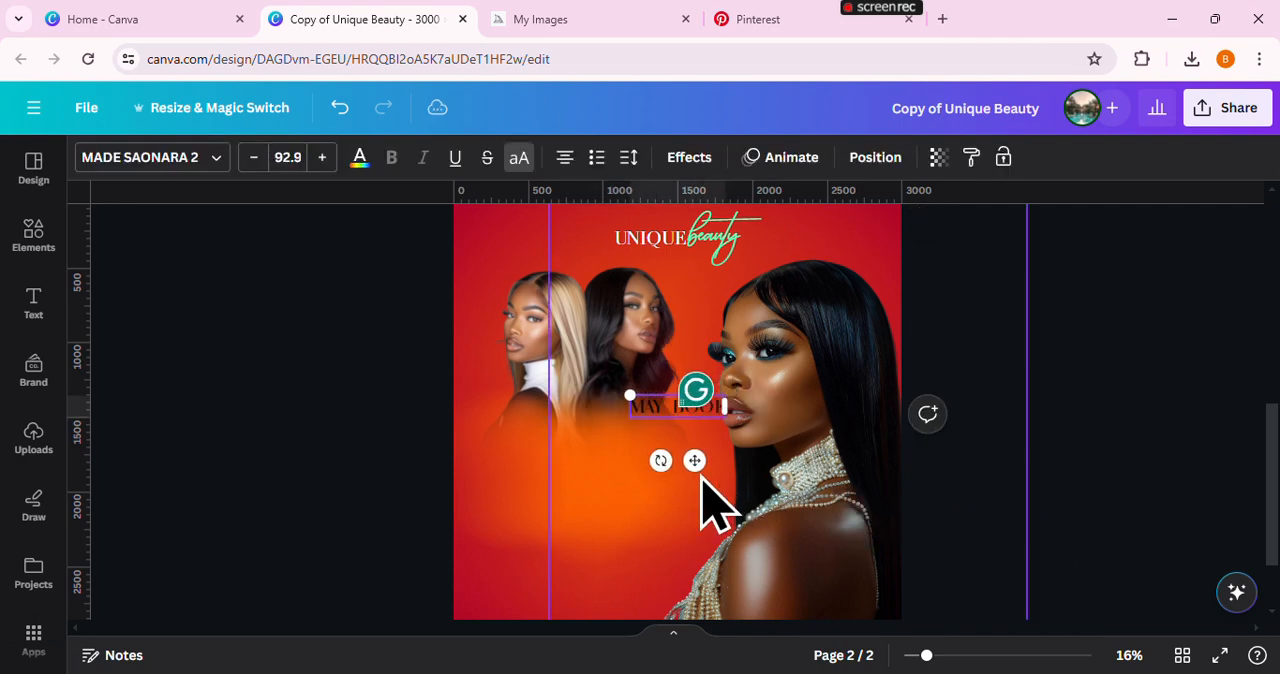
pyautogui.write('S NOW OP')
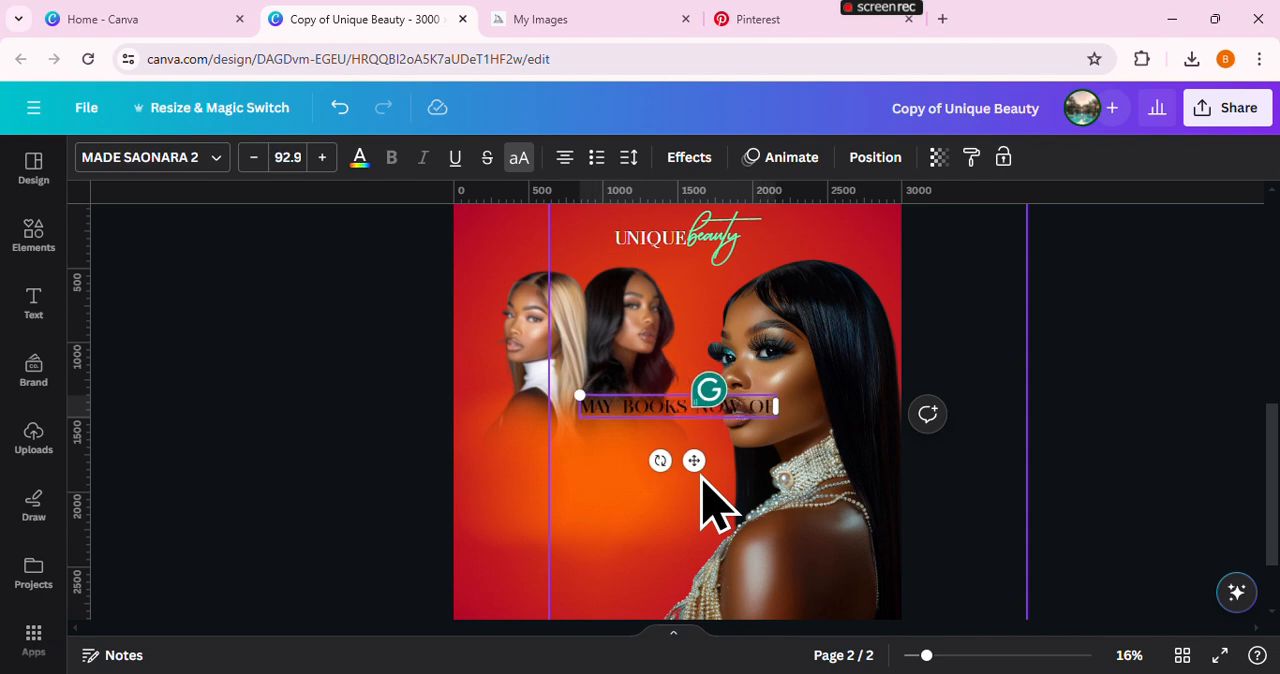
pyautogui.write('EN')
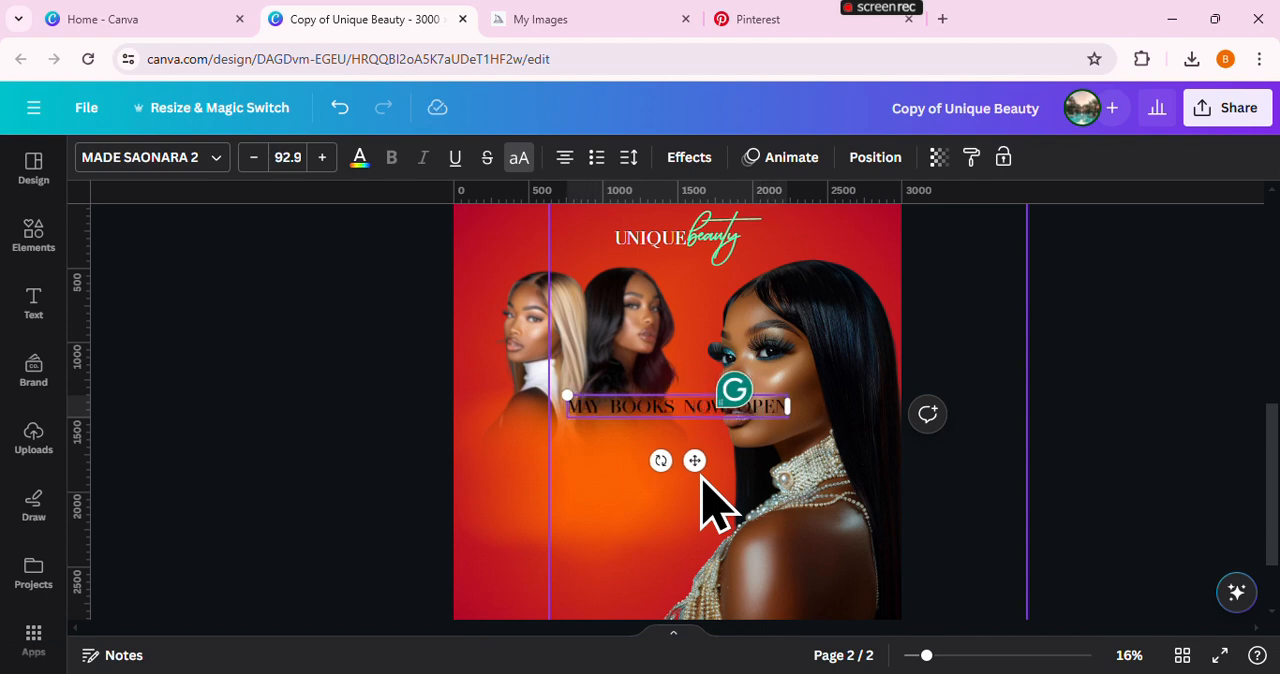
# Set the headline's letter spacing to 0 and colour the text white
pyautogui.click(628, 160)
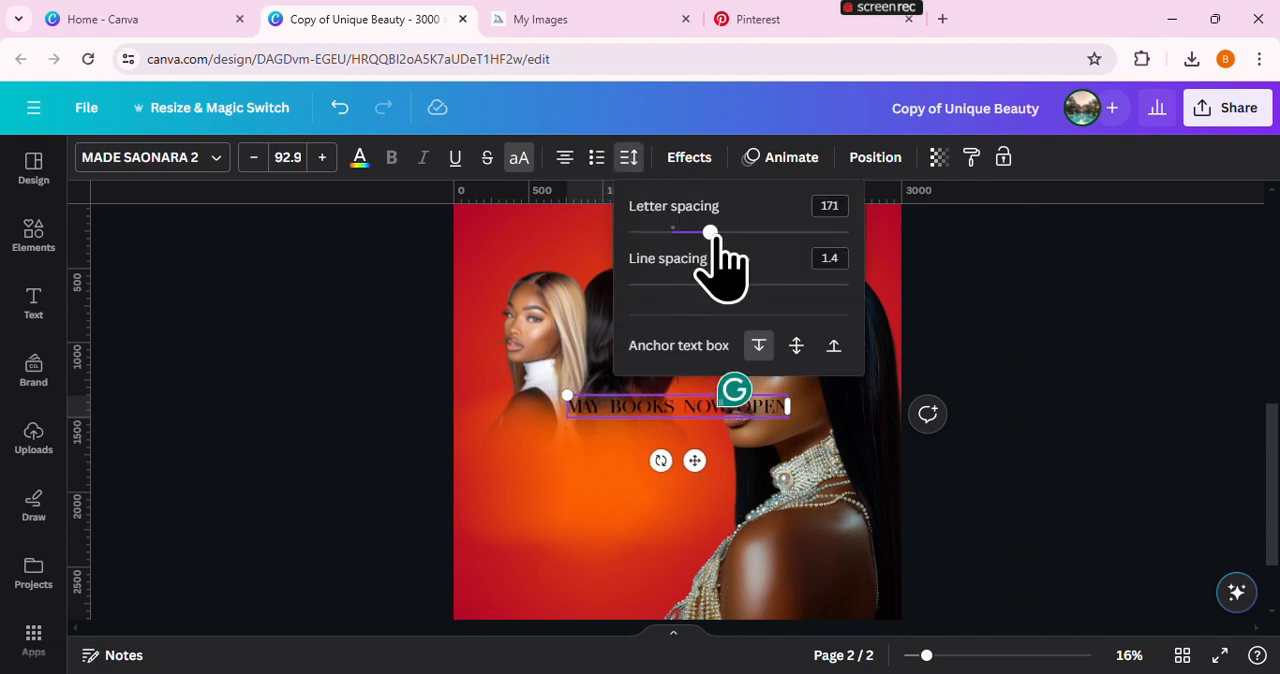
pyautogui.moveTo(712, 232); pyautogui.dragTo(672, 232)
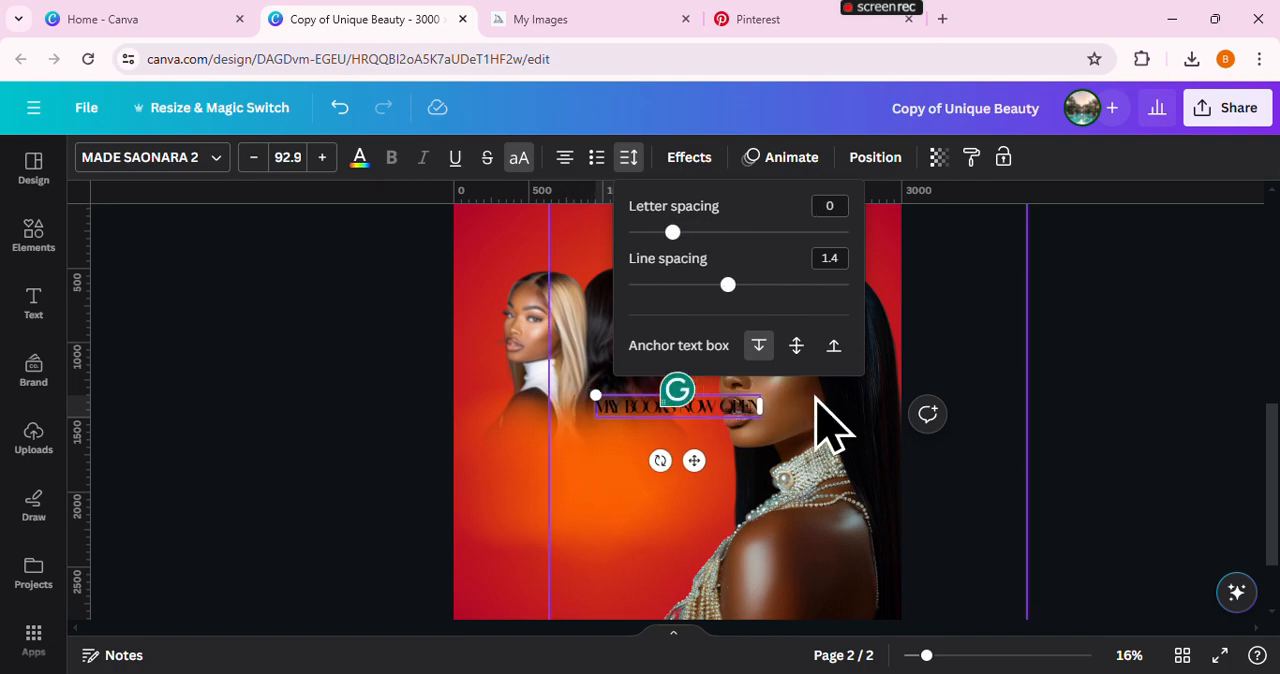
pyautogui.click(359, 157)
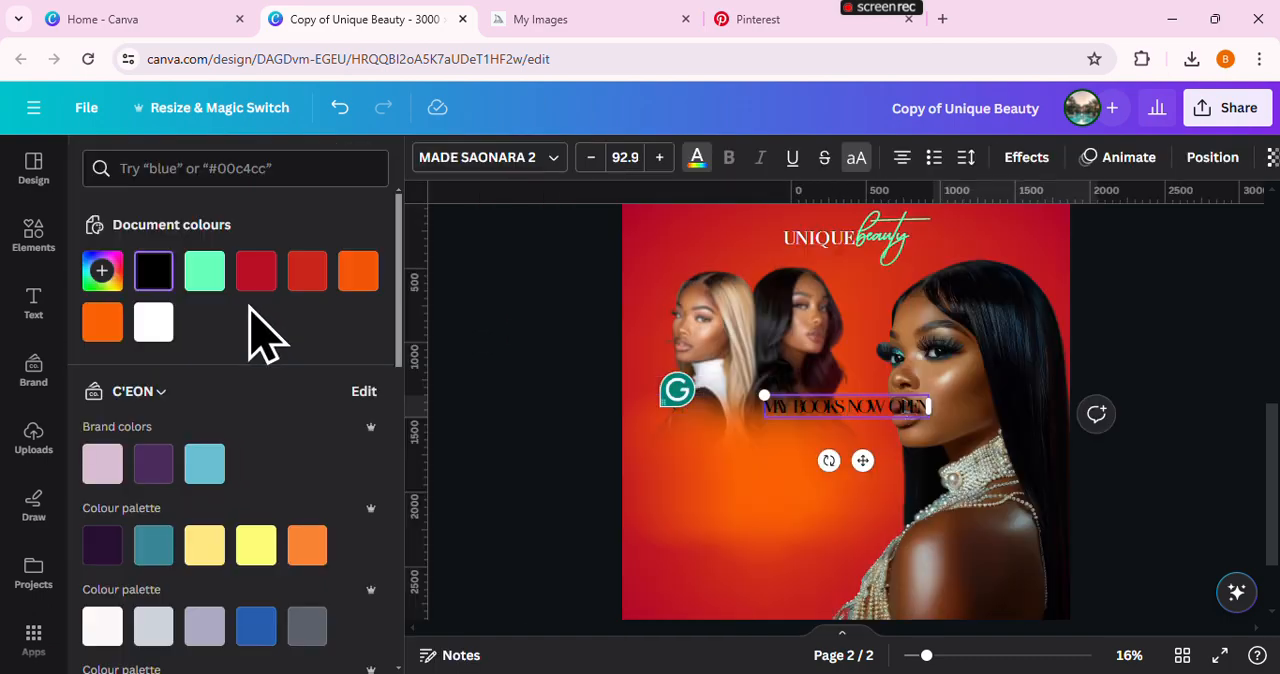
pyautogui.click(155, 323)
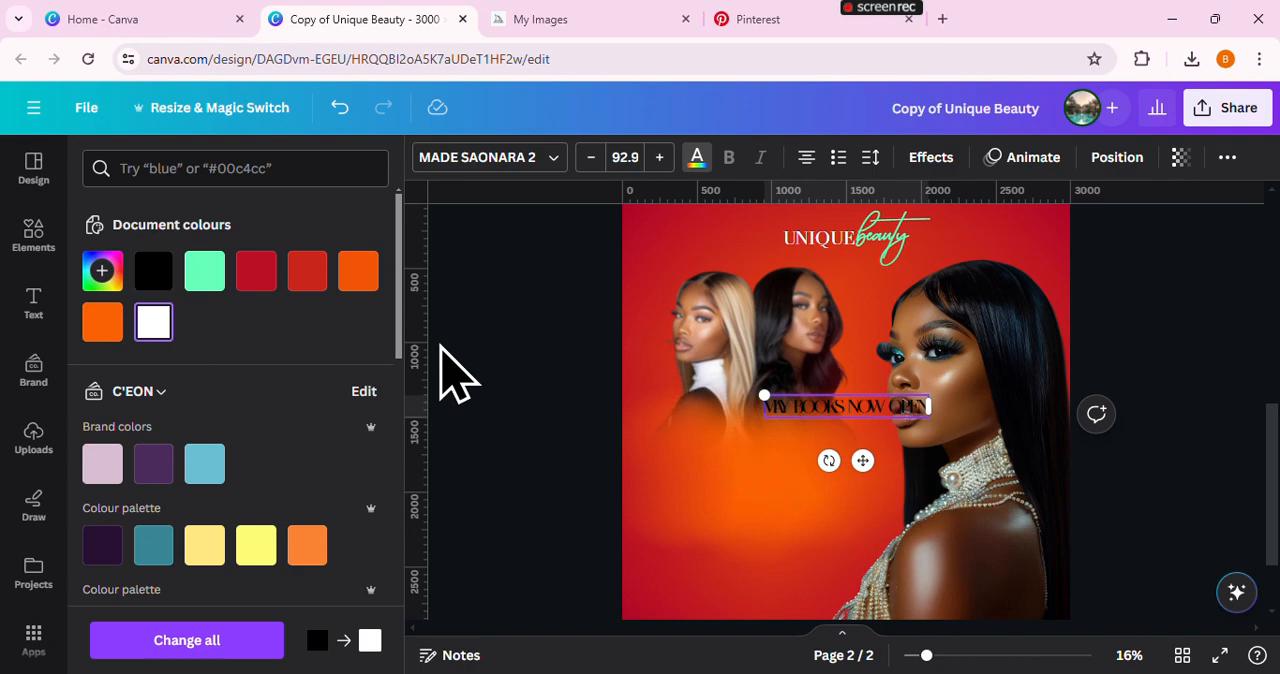
pyautogui.click(442, 347)
pyautogui.click(1090, 378)
pyautogui.click(676, 413)
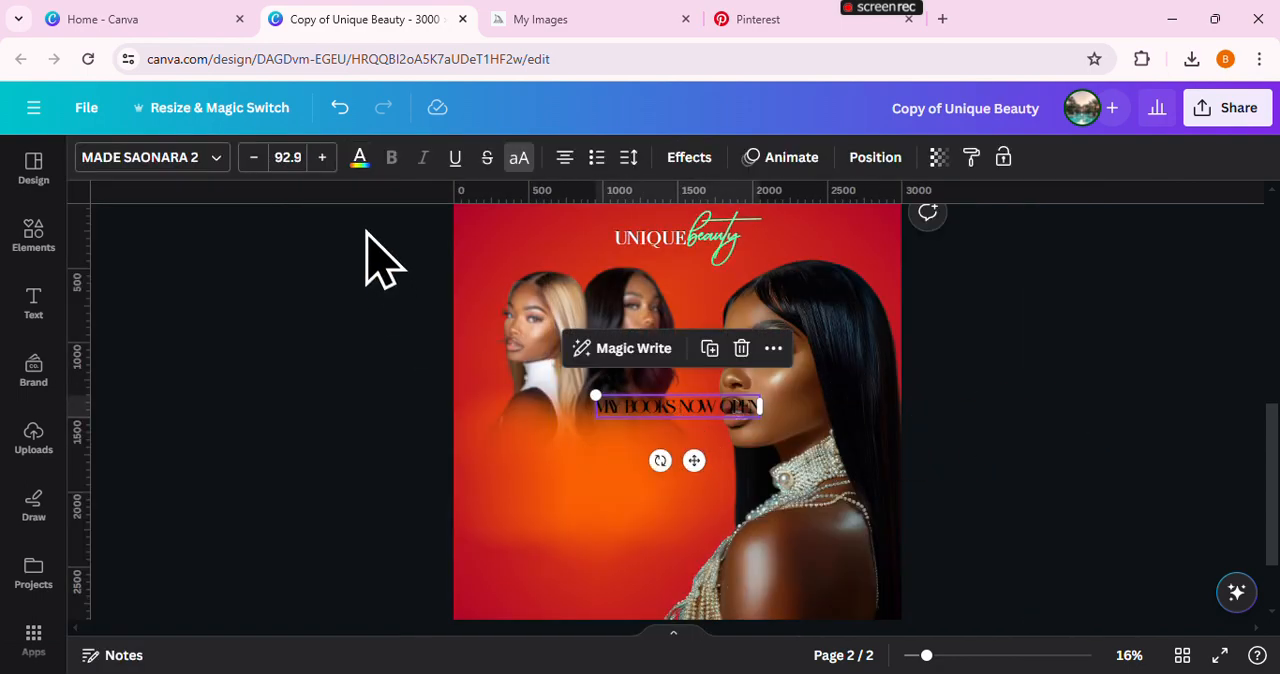
pyautogui.click(359, 157)
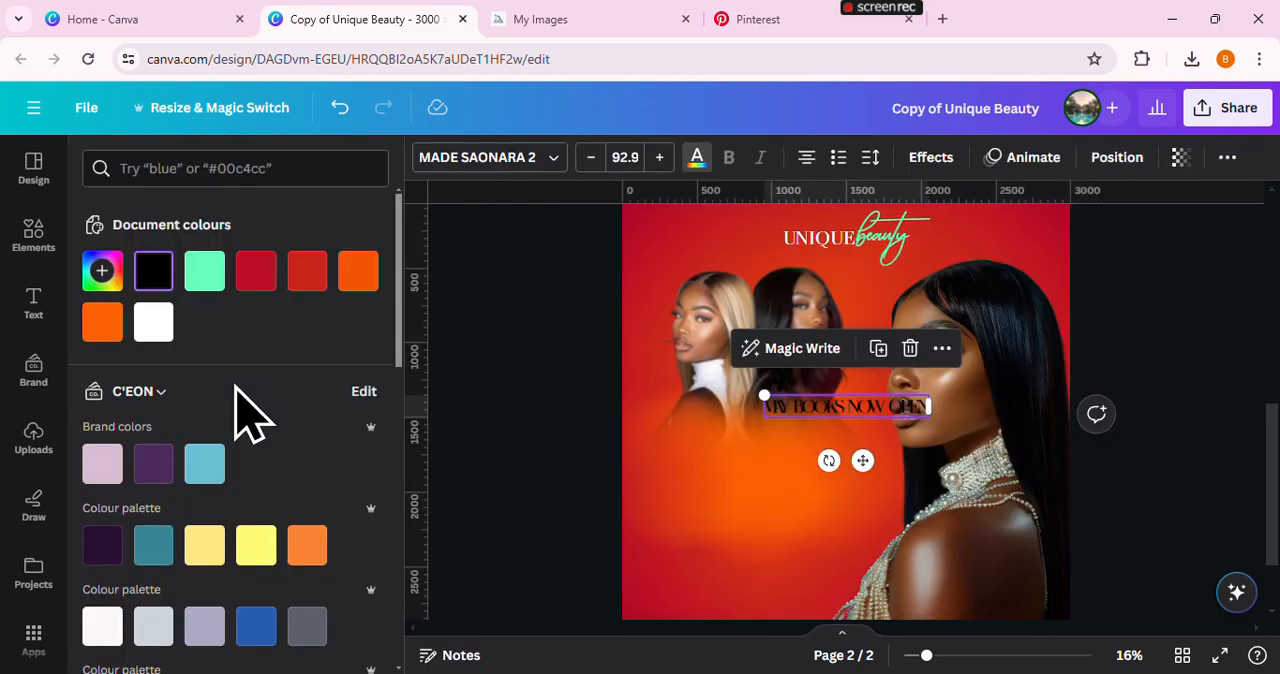
pyautogui.click(160, 336)
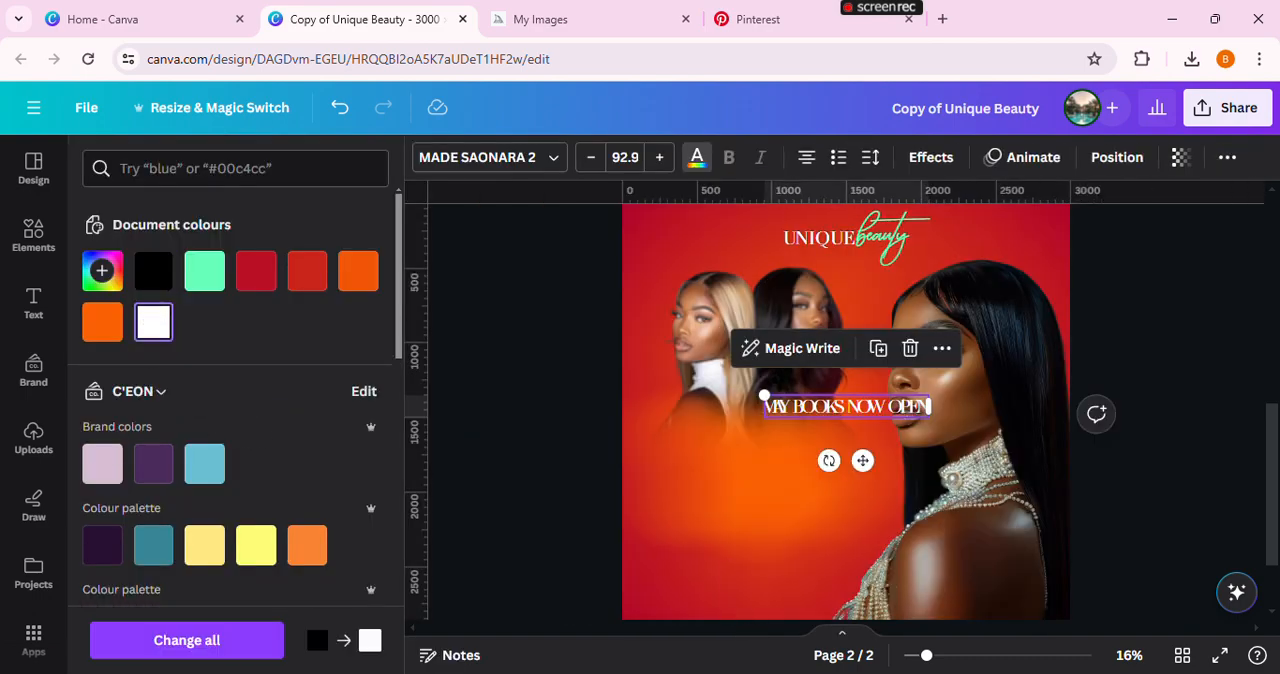
pyautogui.click(1100, 392)
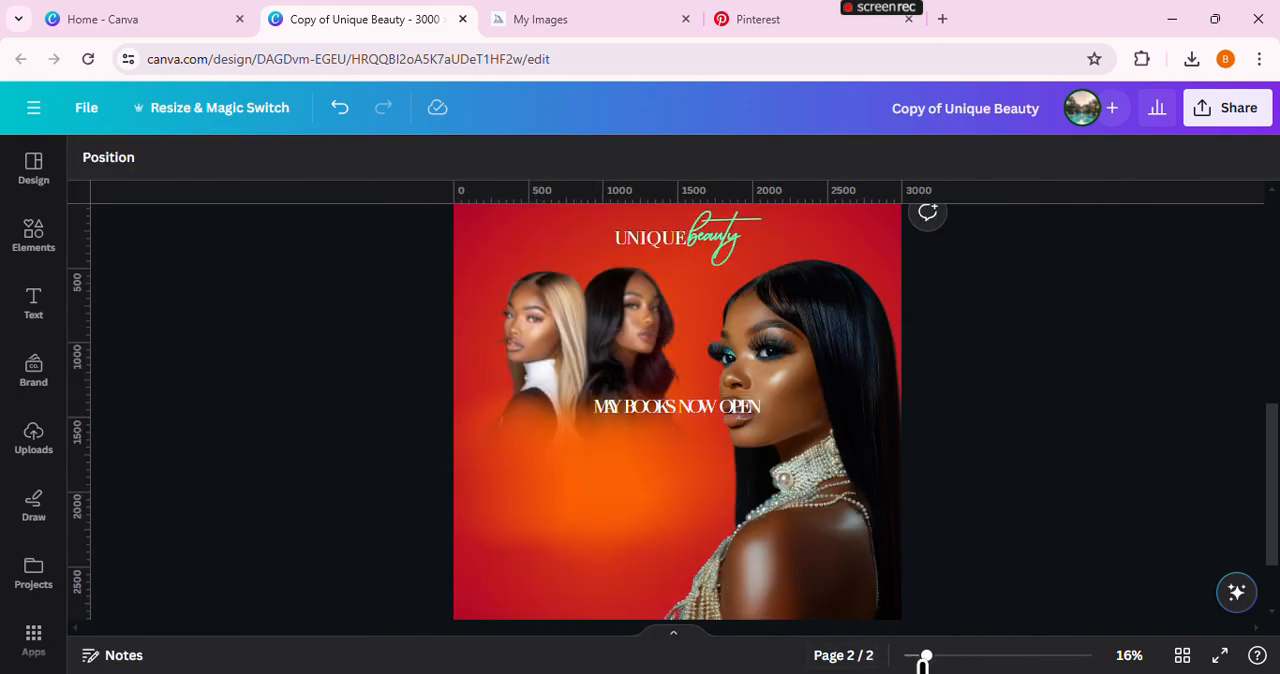
# Narrow the headline's text box so it wraps after "BOOKS" into two lines, and tighten the line spacing
pyautogui.moveTo(941, 663); pyautogui.dragTo(960, 657)
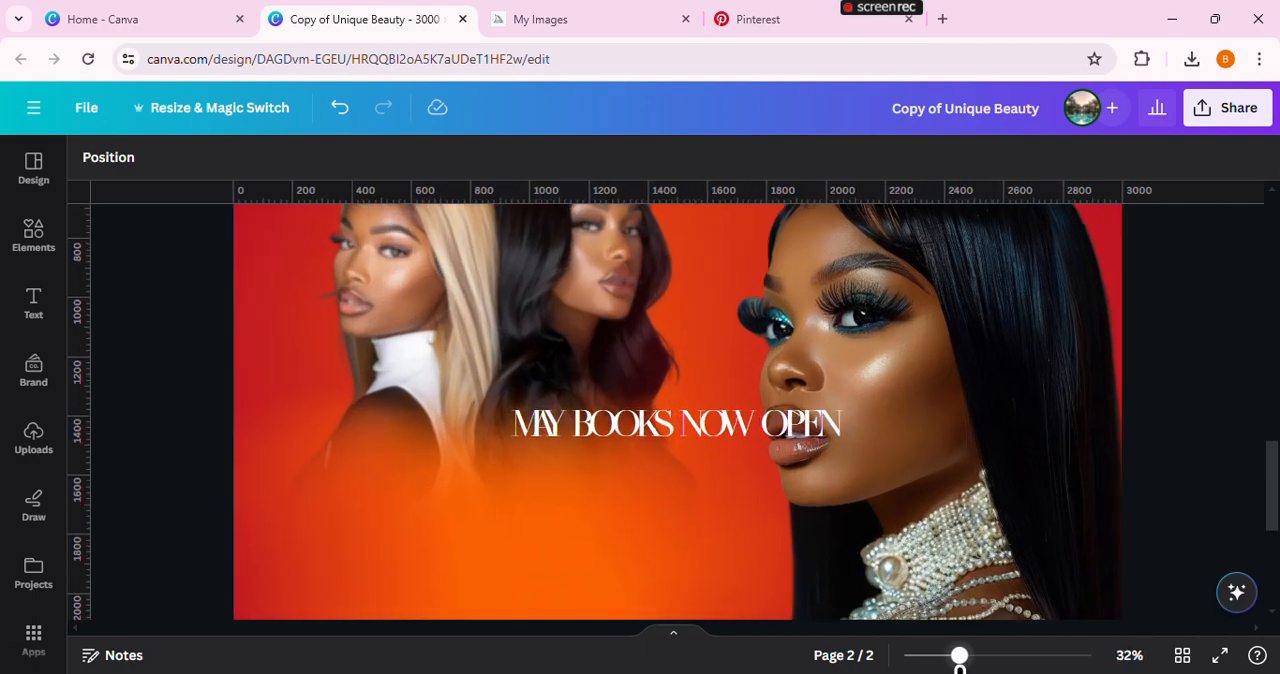
pyautogui.scroll(-2, 971, 640)
pyautogui.click(845, 338)
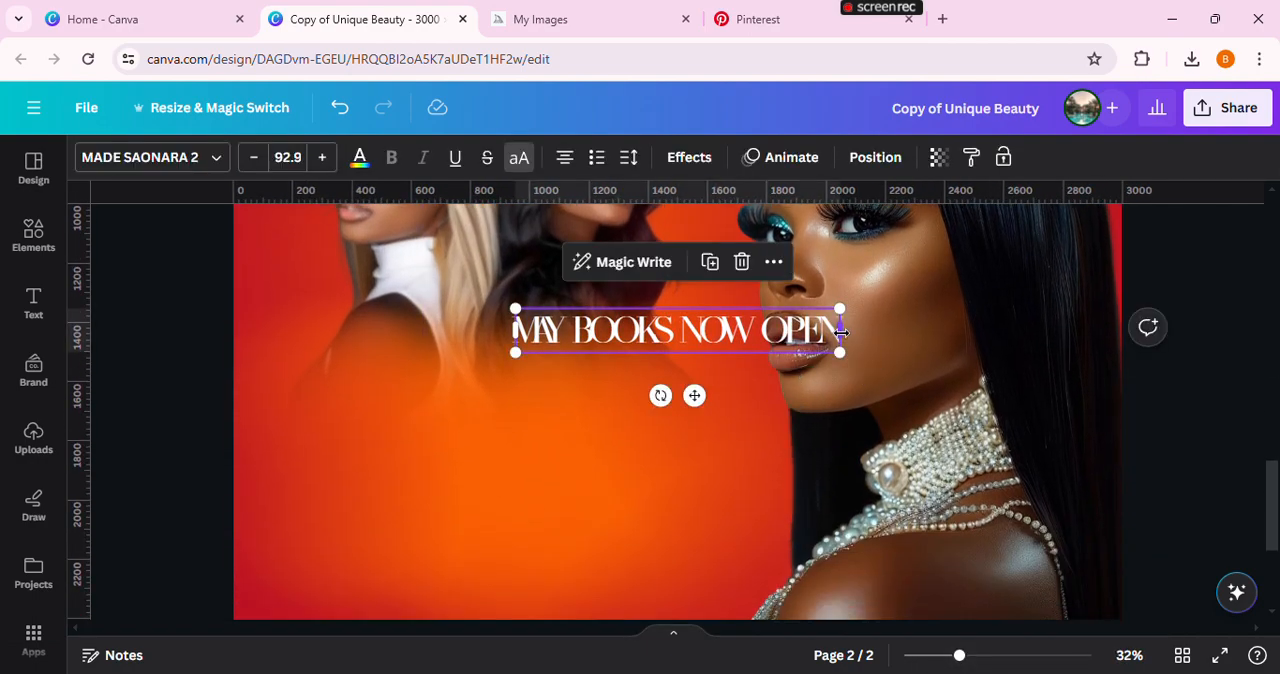
pyautogui.moveTo(822, 337); pyautogui.dragTo(742, 356)
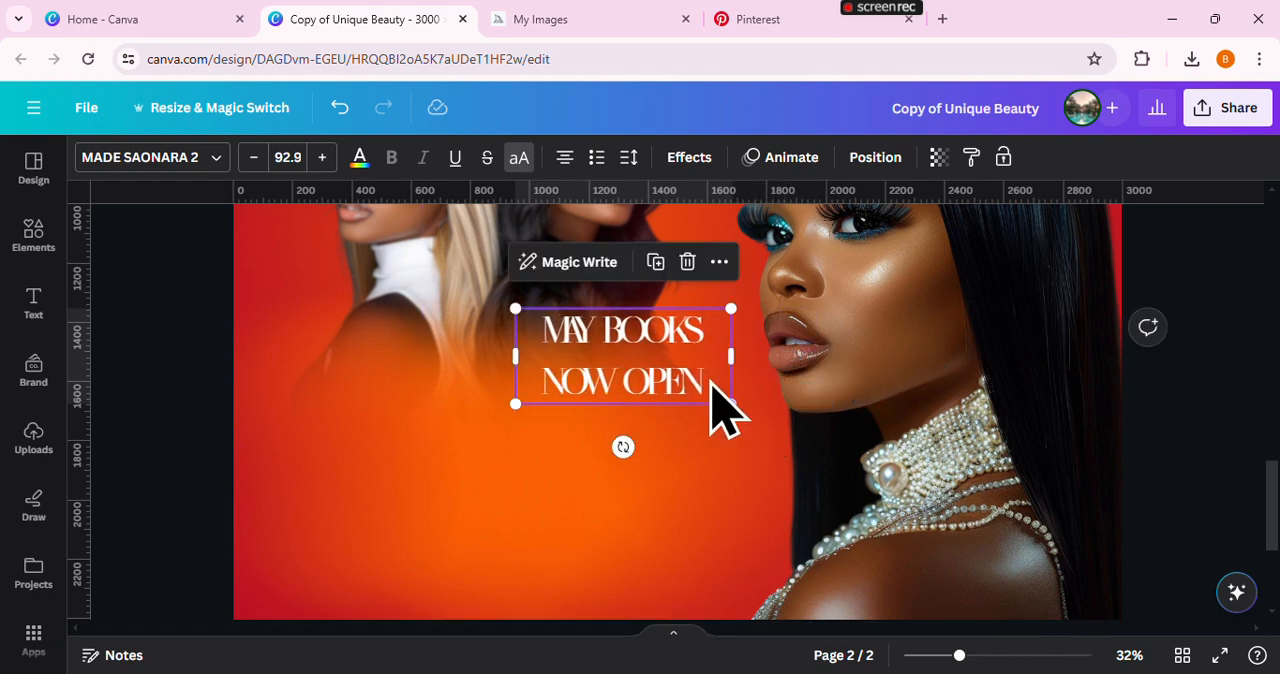
pyautogui.click(627, 160)
pyautogui.click(712, 287)
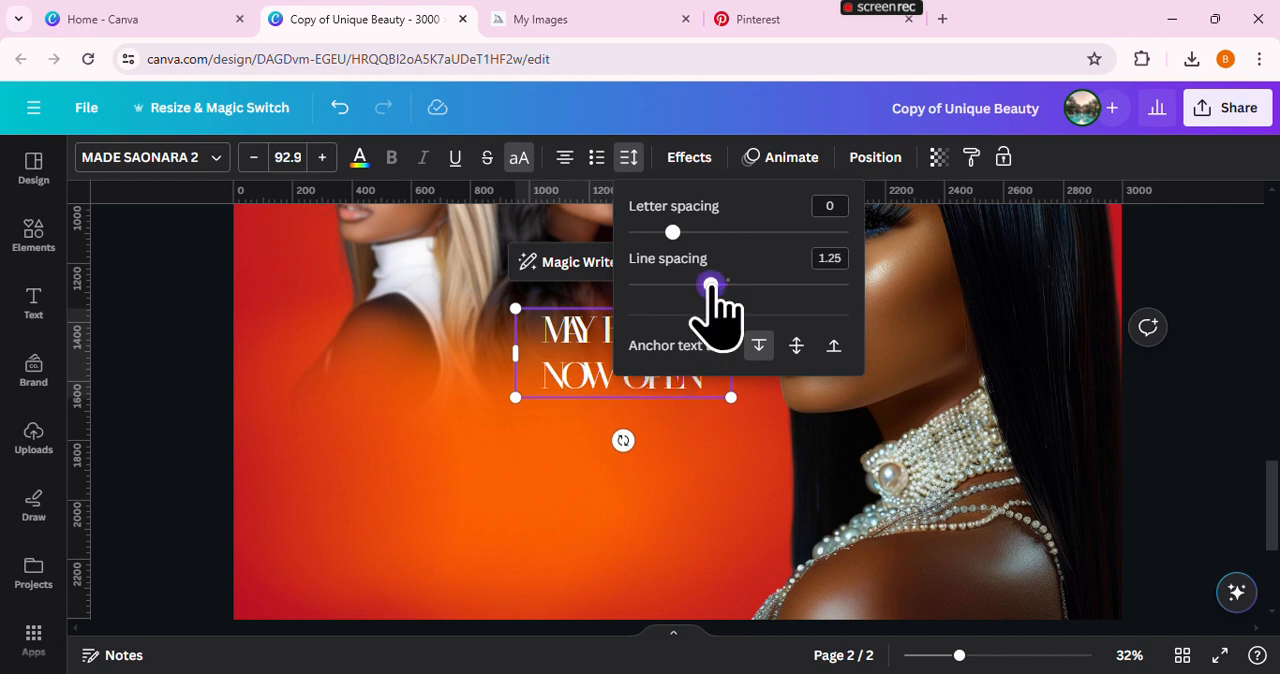
pyautogui.moveTo(706, 287); pyautogui.dragTo(677, 287)
pyautogui.click(1128, 428)
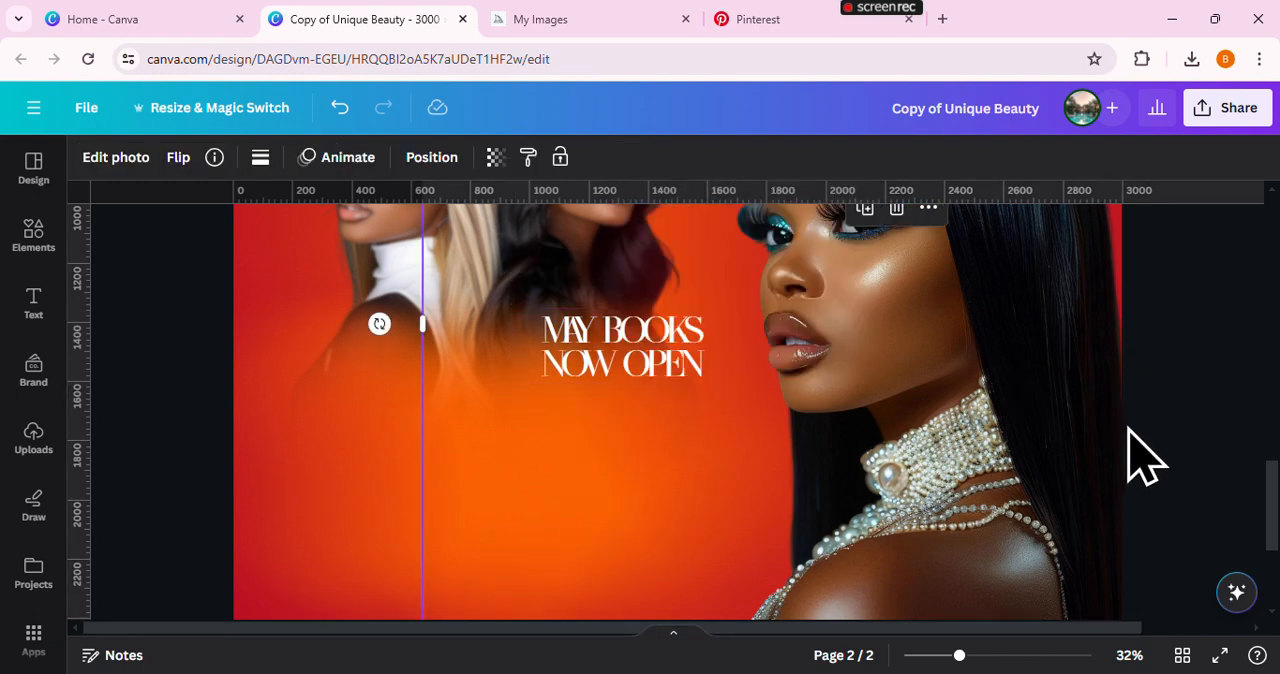
# Enlarge the two-line headline to font size 240 and place it over the orange glow below the two models
pyautogui.click(679, 370)
pyautogui.moveTo(736, 384); pyautogui.dragTo(1074, 509)
pyautogui.moveTo(929, 457); pyautogui.dragTo(690, 492)
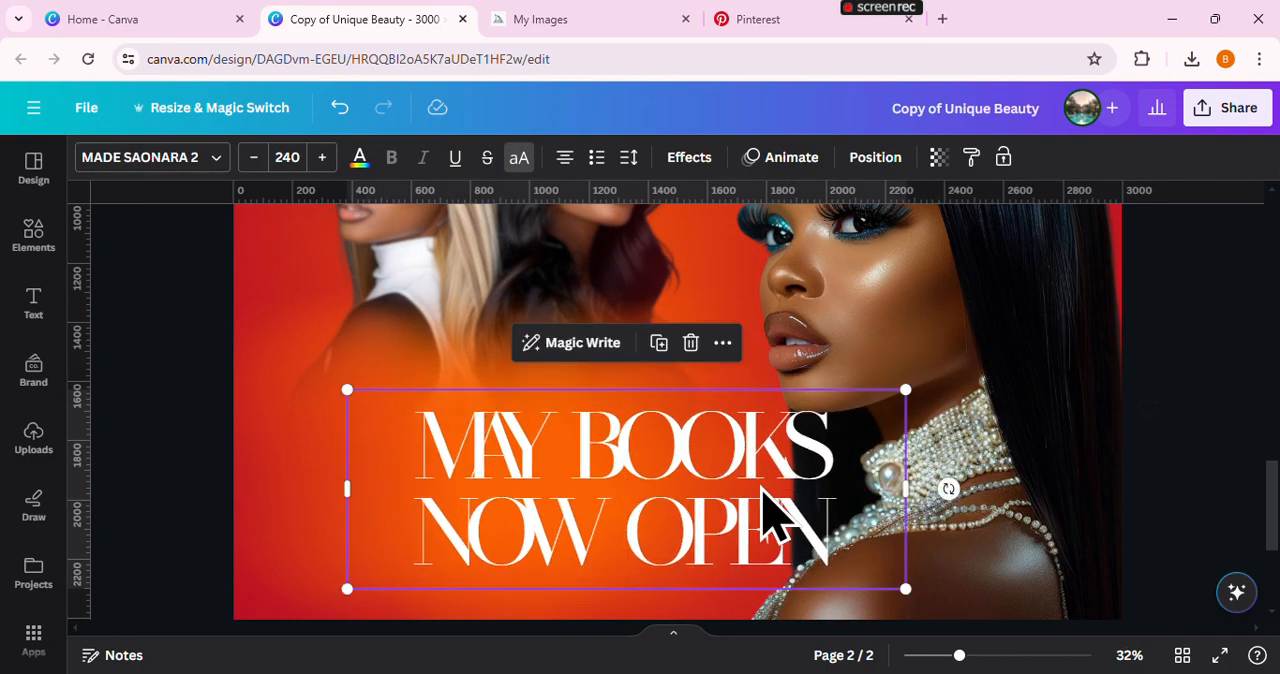
# Fit the headline's box closer to its text, add a period after "OPEN" and enlarge it to font size 326
pyautogui.scroll(-3, 800, 510)
pyautogui.moveTo(912, 413); pyautogui.dragTo(805, 411)
pyautogui.moveTo(808, 497); pyautogui.dragTo(943, 556)
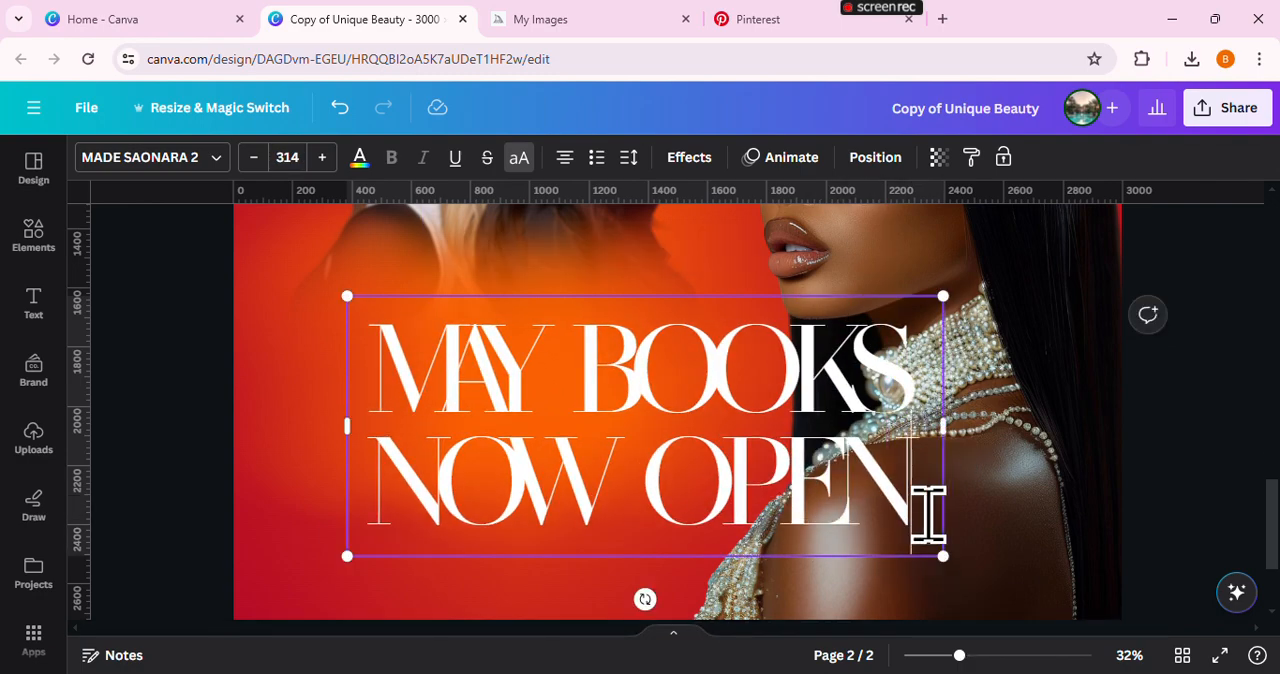
pyautogui.write('.')
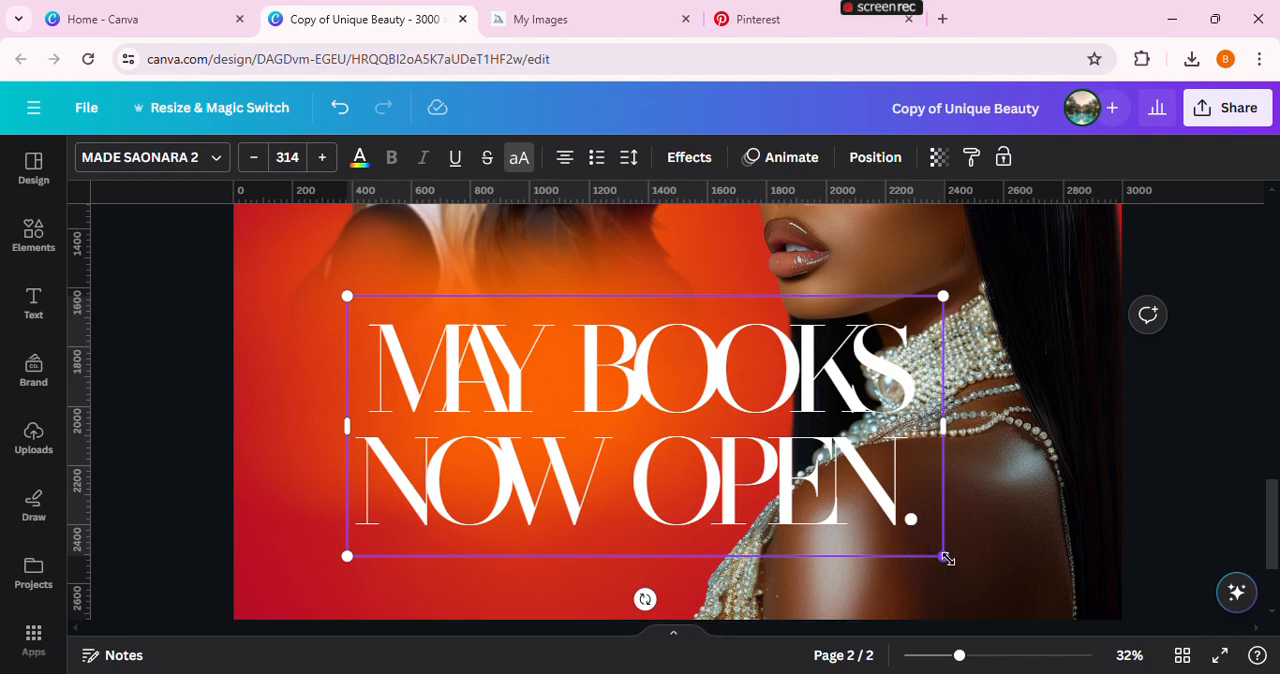
pyautogui.moveTo(948, 559); pyautogui.dragTo(968, 568)
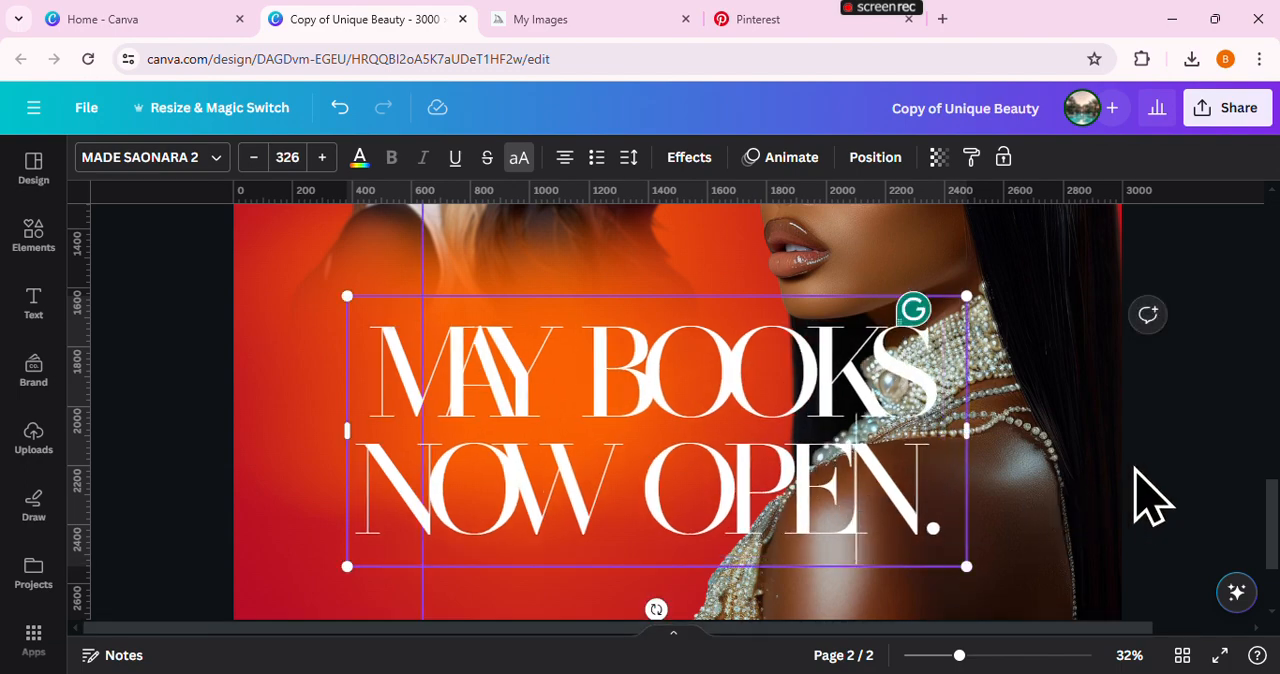
# Enlarge the two-line headline to font size 344 and shift it towards the page's left edge
pyautogui.scroll(-3, 1151, 494)
pyautogui.click(1157, 491)
pyautogui.scroll(1, 1157, 491)
pyautogui.click(876, 412)
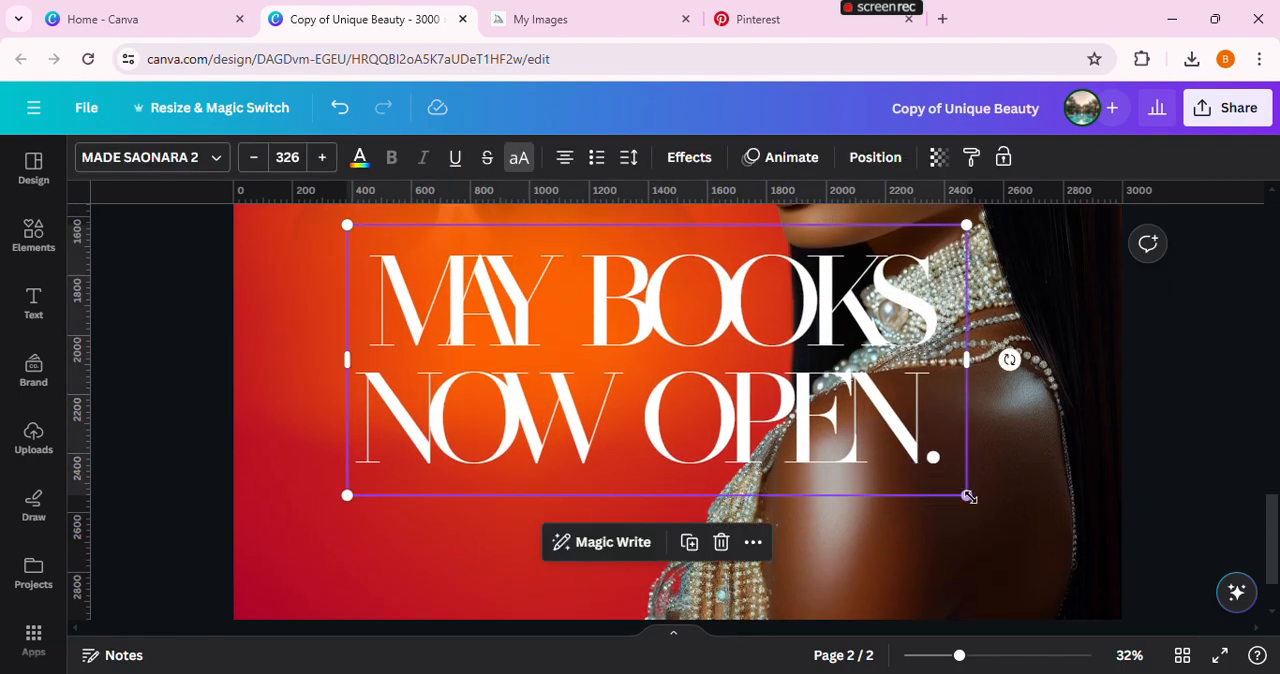
pyautogui.moveTo(968, 496); pyautogui.dragTo(1000, 511)
pyautogui.moveTo(925, 465); pyautogui.dragTo(886, 482)
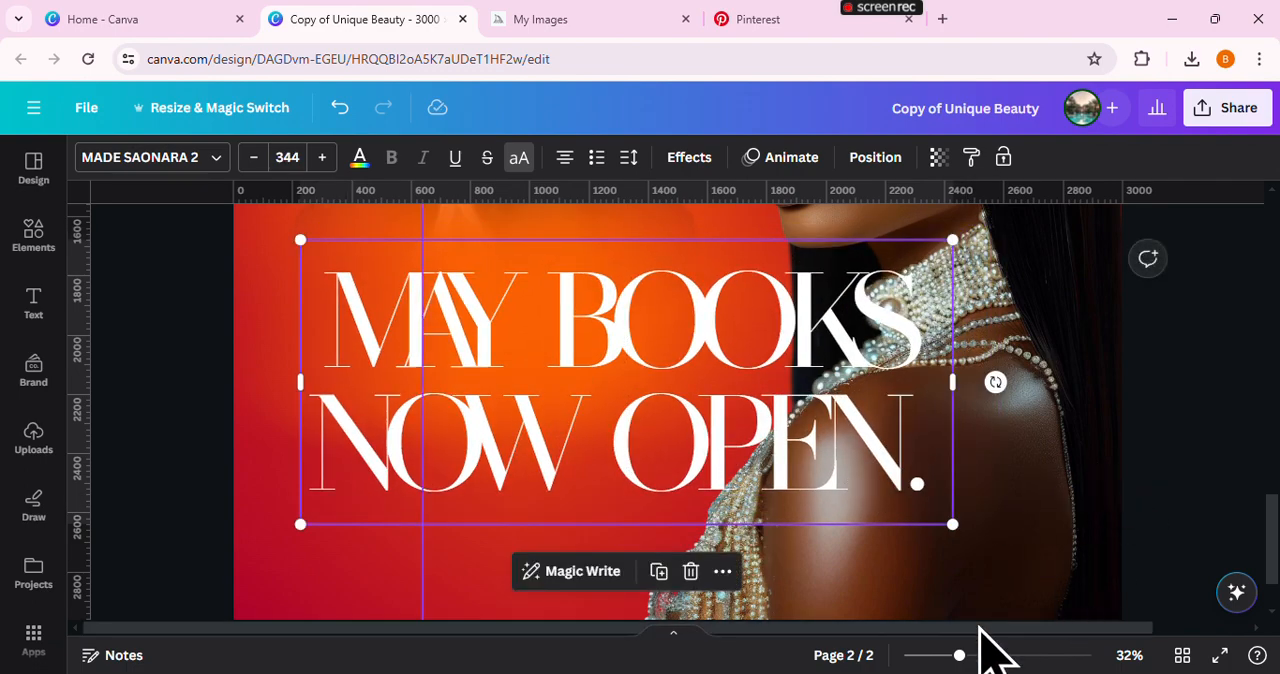
pyautogui.moveTo(960, 654); pyautogui.dragTo(939, 654)
pyautogui.click(1066, 447)
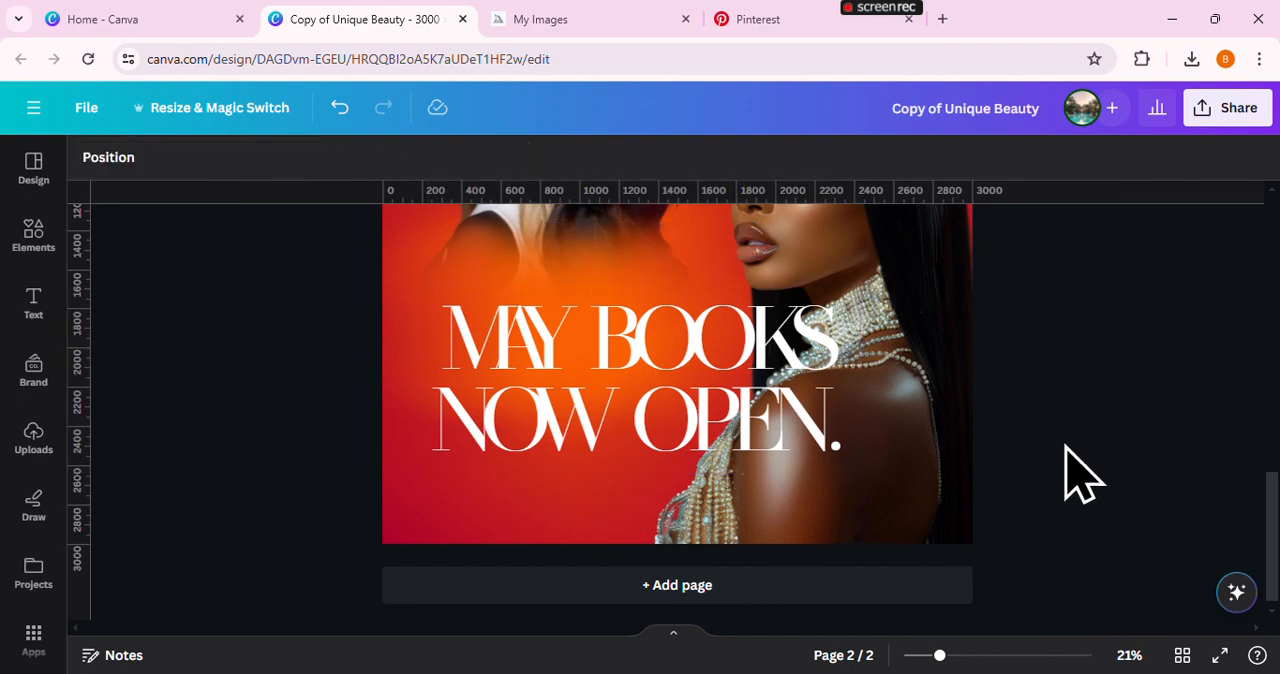
# Check the page 2 layout and move the headline slightly lower on the page
pyautogui.scroll(3, 1066, 447)
pyautogui.scroll(3, 1066, 447)
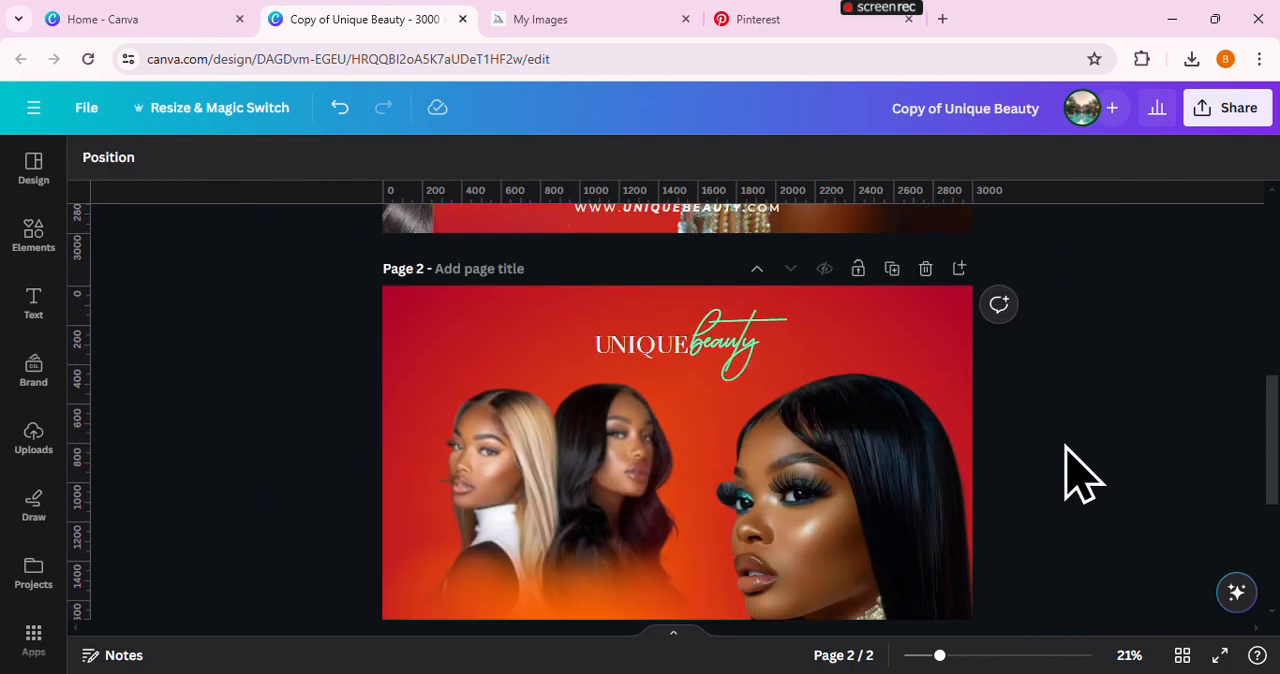
pyautogui.scroll(-5, 1066, 447)
pyautogui.scroll(-3, 1068, 470)
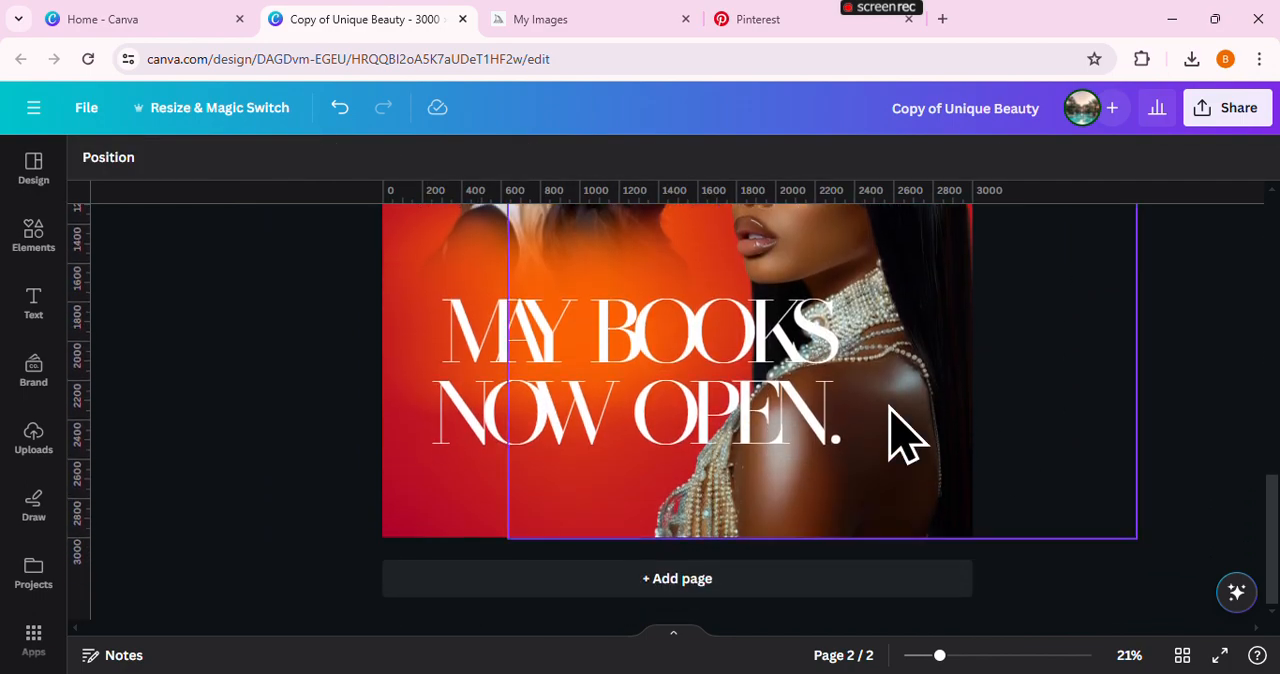
pyautogui.click(818, 405)
pyautogui.click(1060, 400)
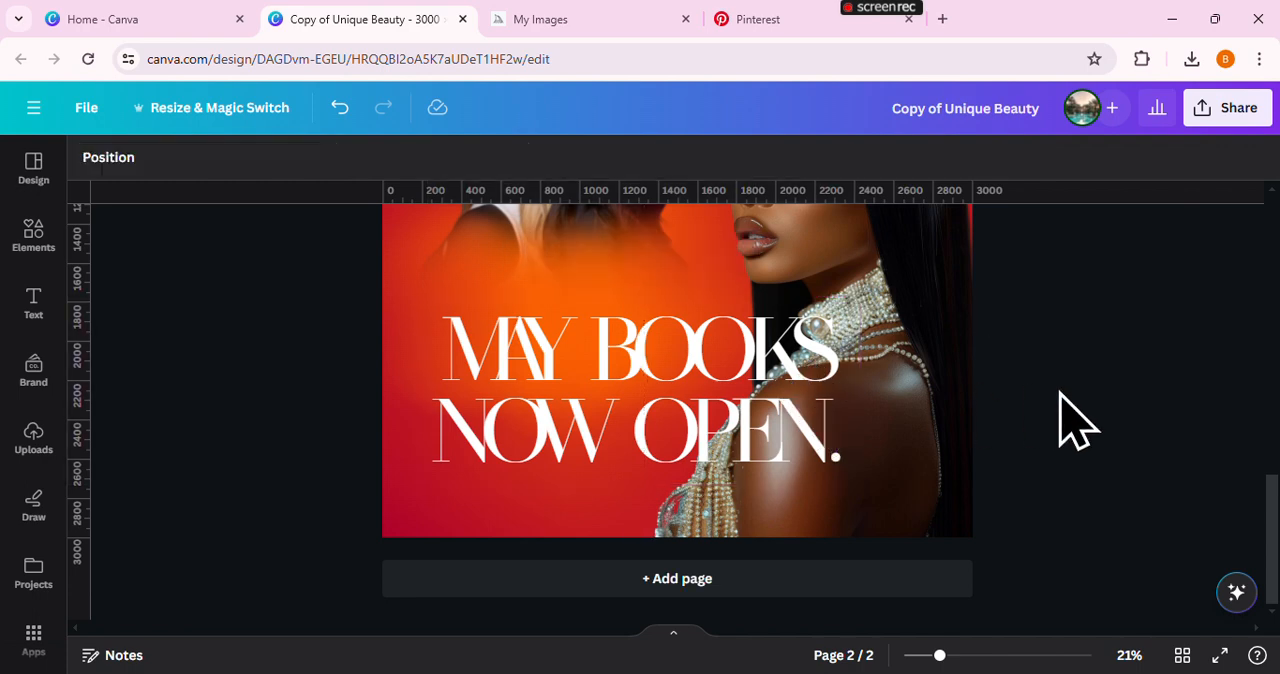
# Add a square shape and place it over the lower-left part of the headline
pyautogui.press('r')
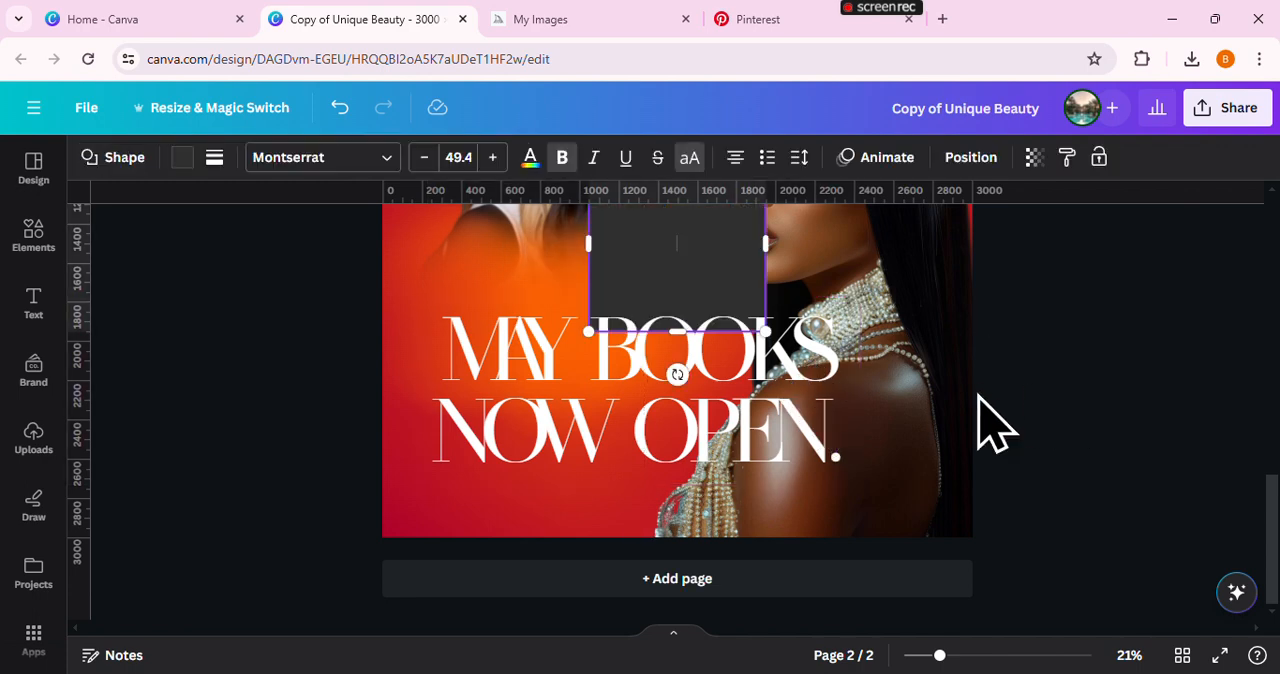
pyautogui.moveTo(690, 300); pyautogui.dragTo(564, 437)
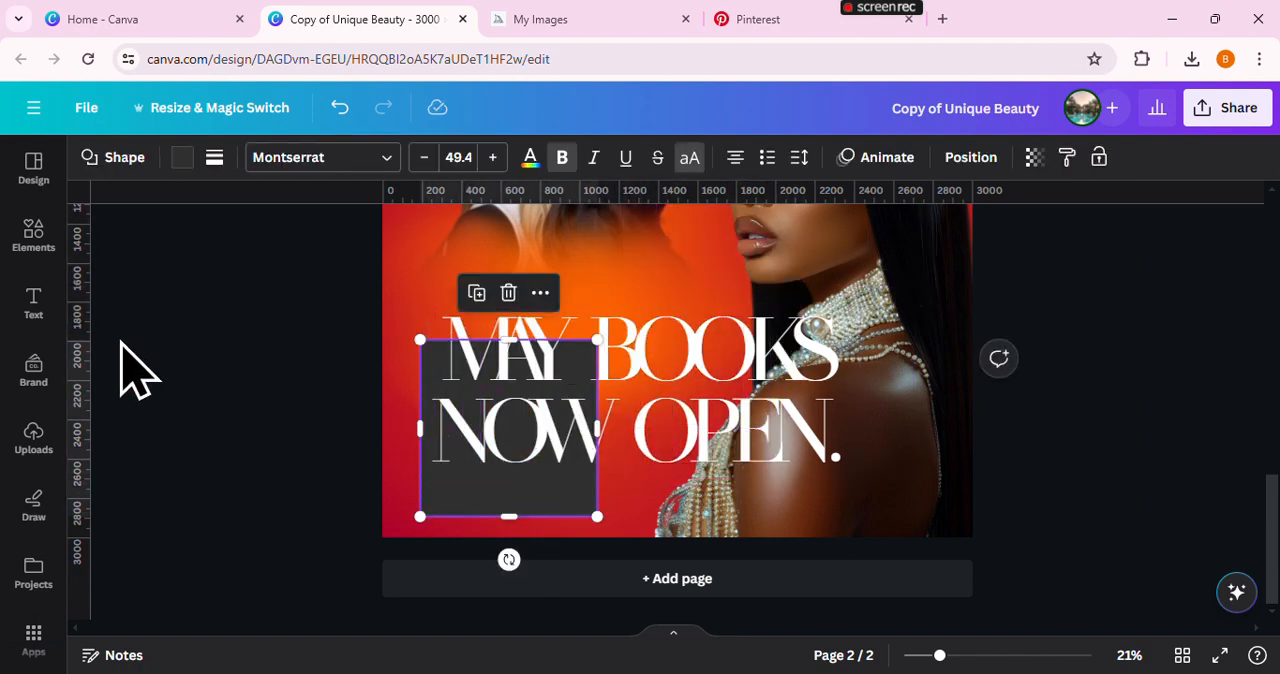
pyautogui.click(47, 238)
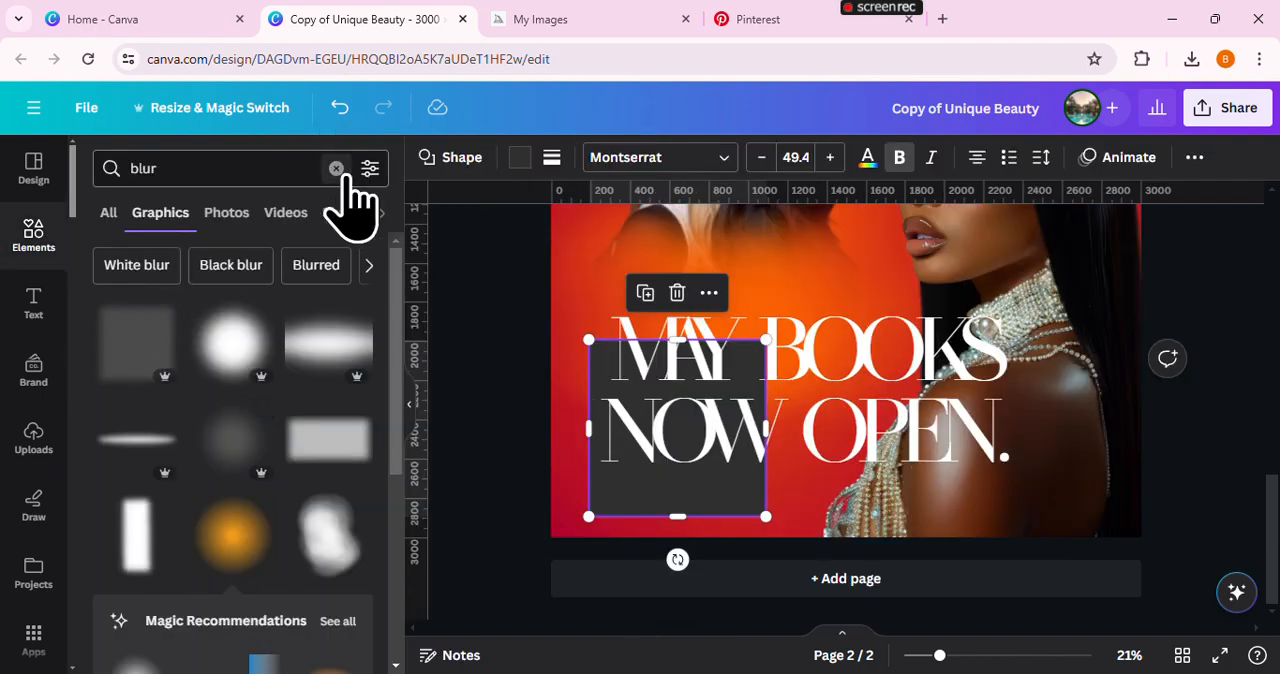
pyautogui.click(337, 169)
pyautogui.scroll(-2, 229, 449)
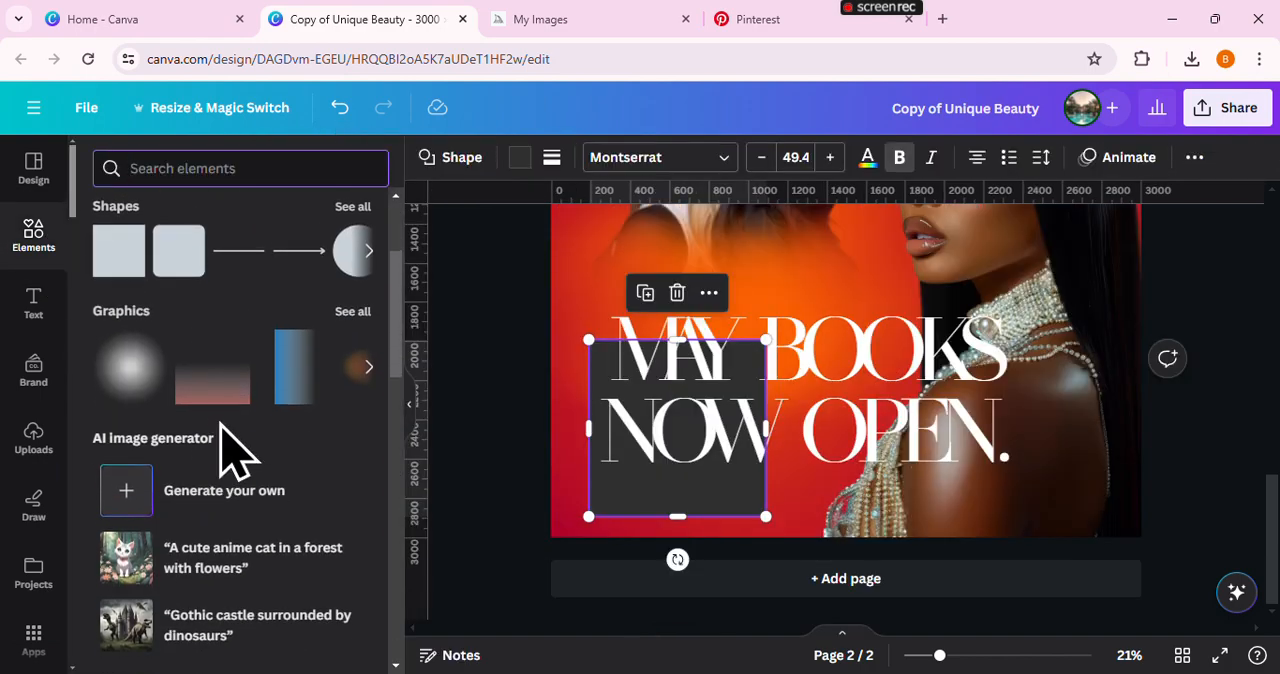
pyautogui.scroll(1, 229, 449)
pyautogui.click(352, 301)
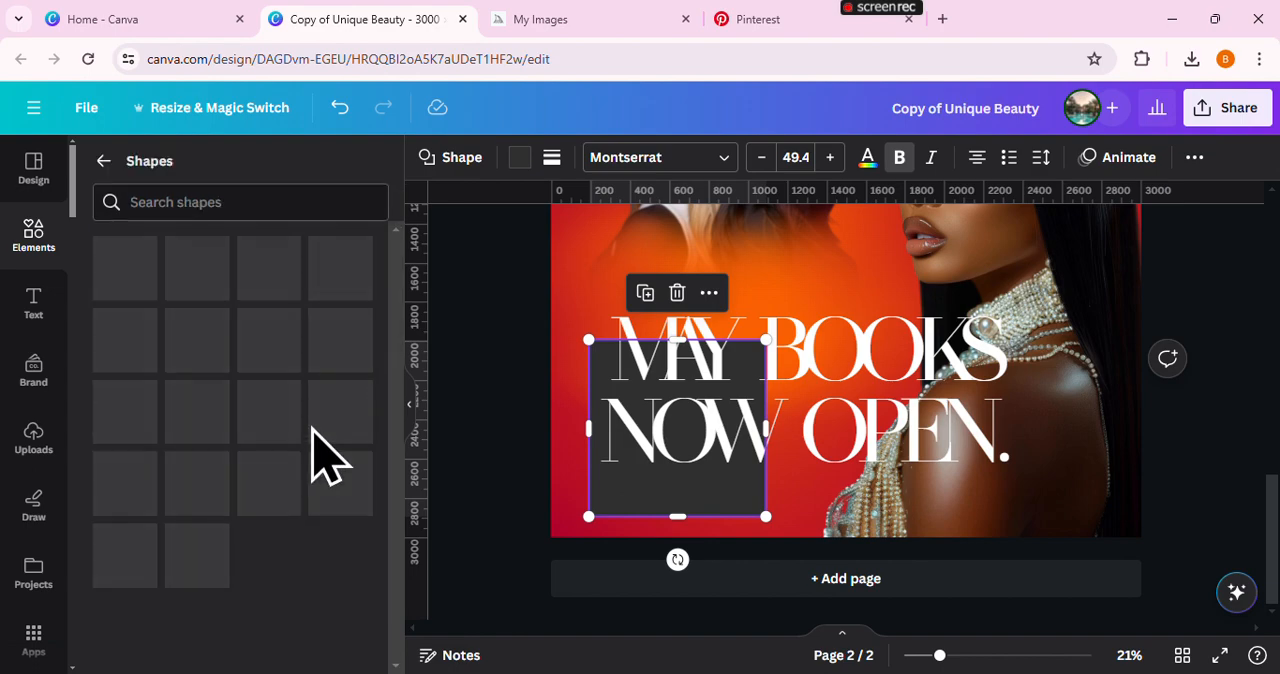
pyautogui.click(405, 390)
# Reshape the square into a long, thin bar beneath the headline, nudging the headline up to make room
pyautogui.moveTo(509, 341); pyautogui.dragTo(509, 476)
pyautogui.moveTo(596, 497); pyautogui.dragTo(829, 497)
pyautogui.click(724, 375)
pyautogui.click(746, 500)
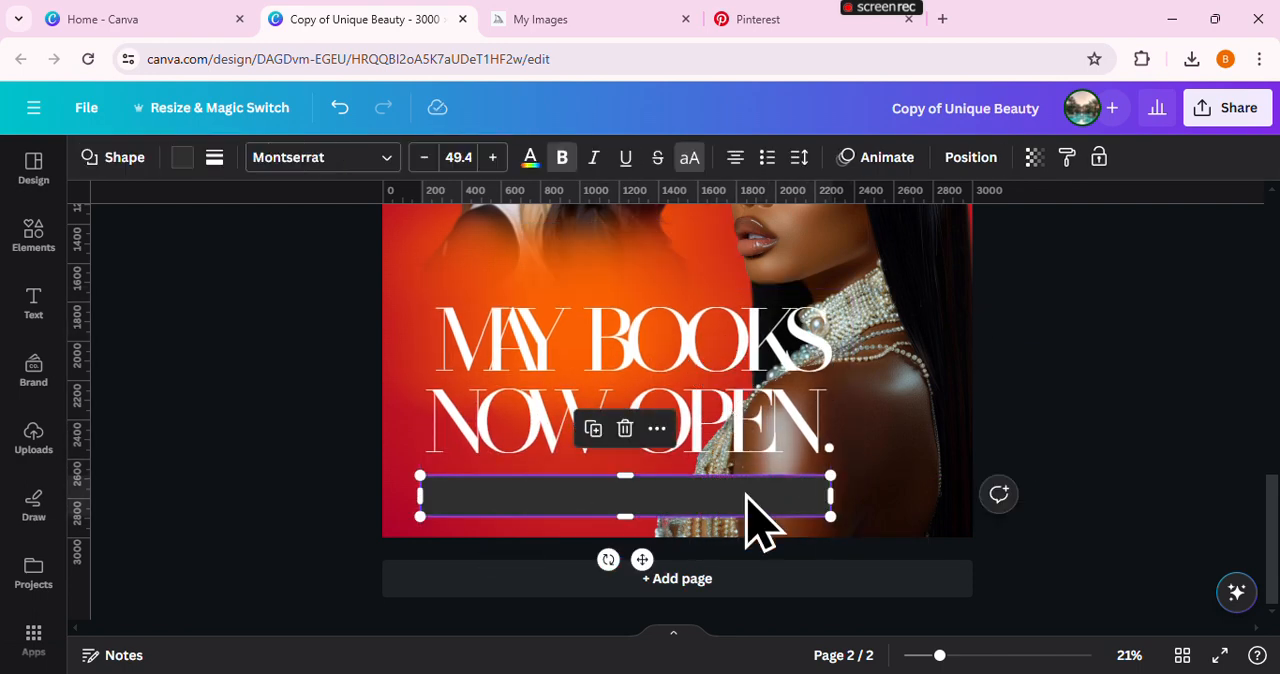
pyautogui.moveTo(745, 488); pyautogui.dragTo(745, 482)
pyautogui.moveTo(824, 509); pyautogui.dragTo(788, 487)
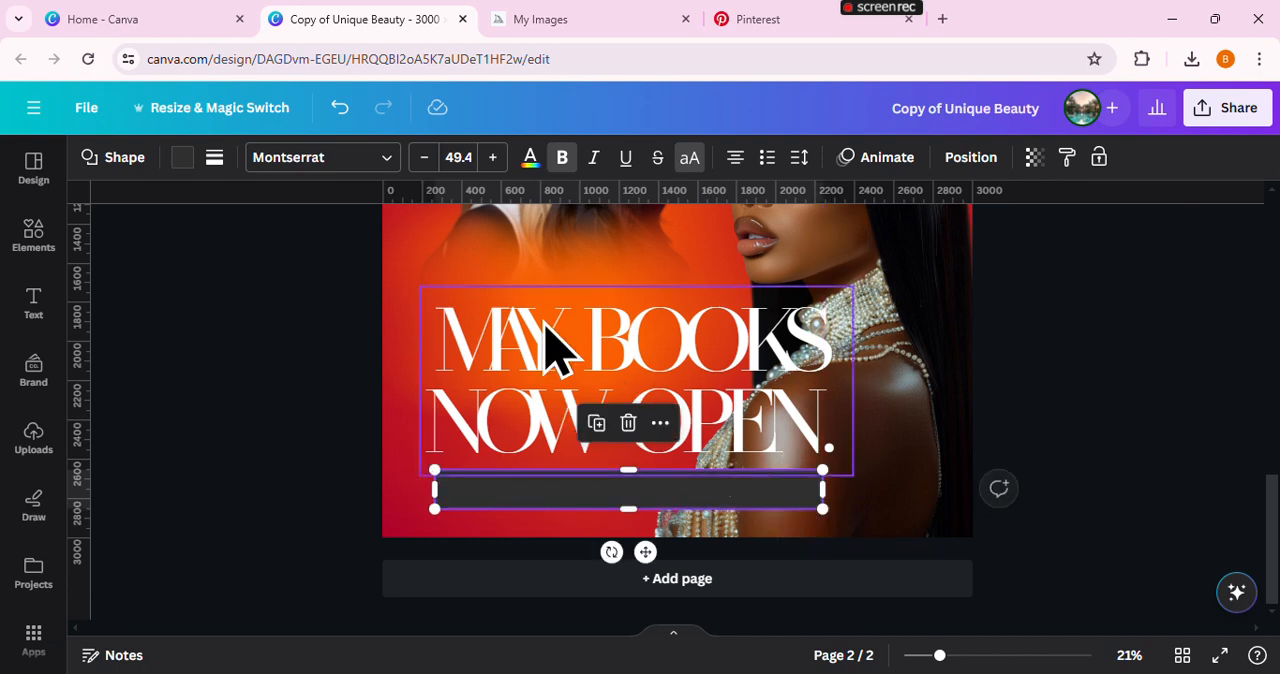
# Fill the bar with the document's orange-to-red gradient and add a solid border with weight 9
pyautogui.click(181, 157)
pyautogui.click(307, 322)
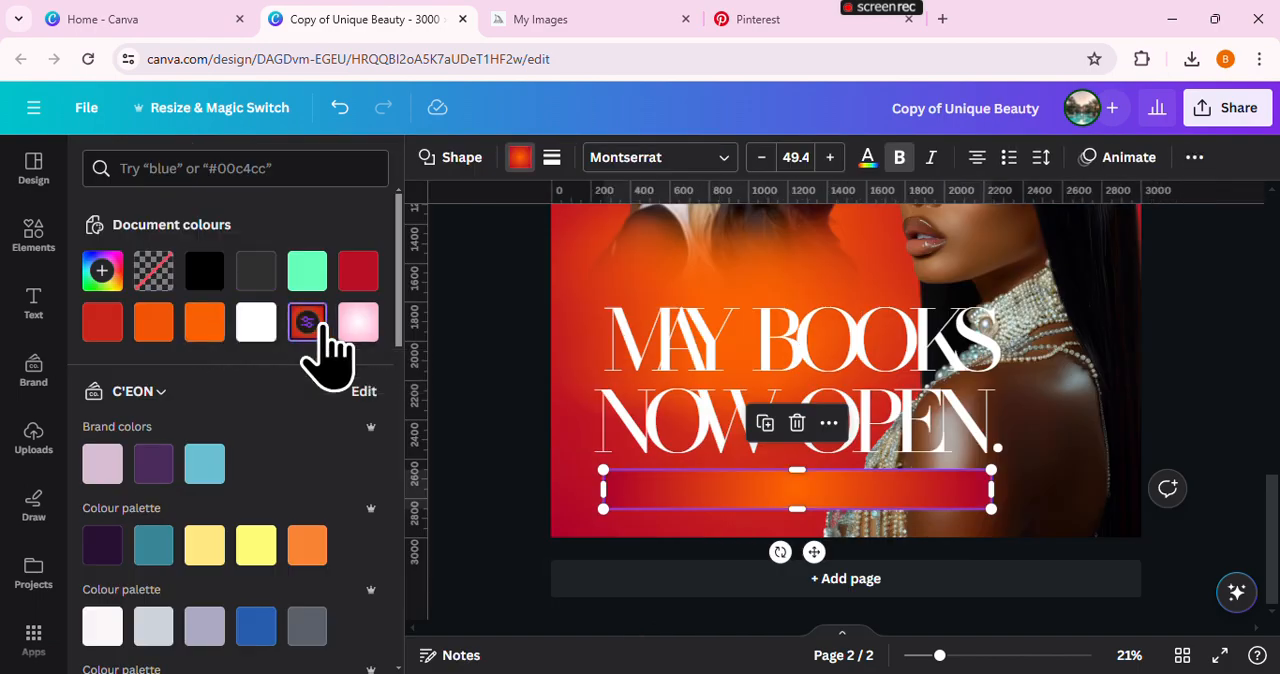
pyautogui.click(551, 160)
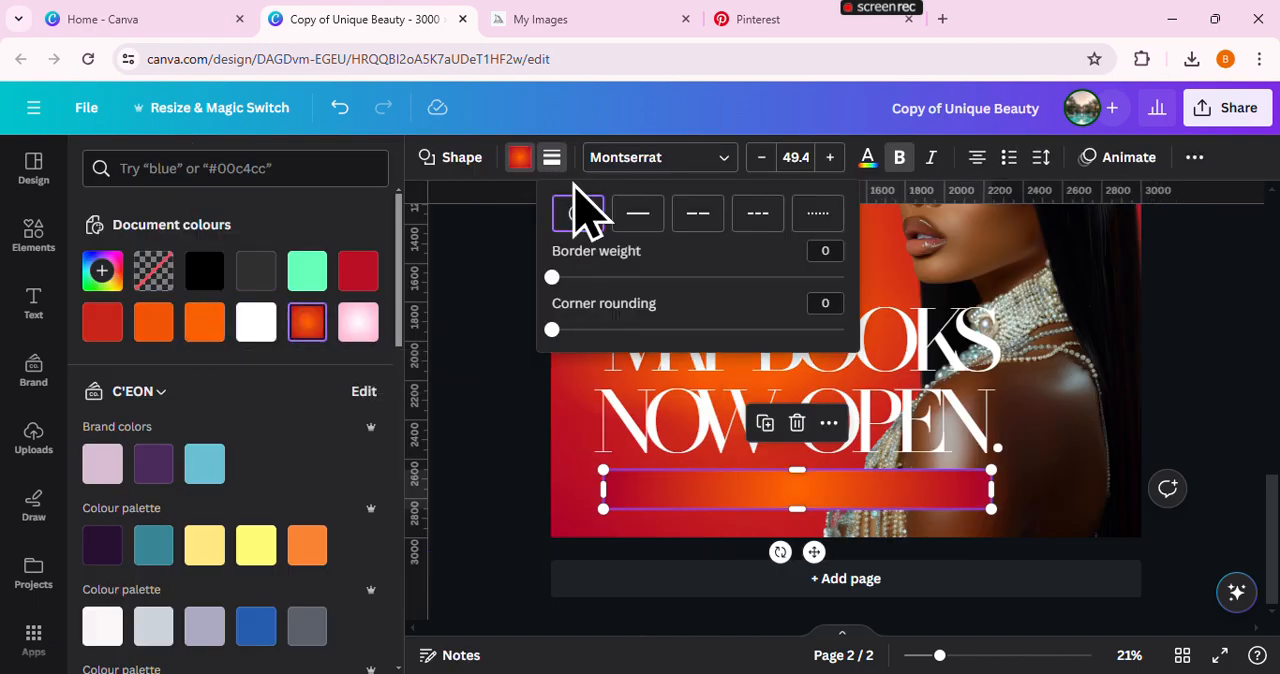
pyautogui.click(634, 216)
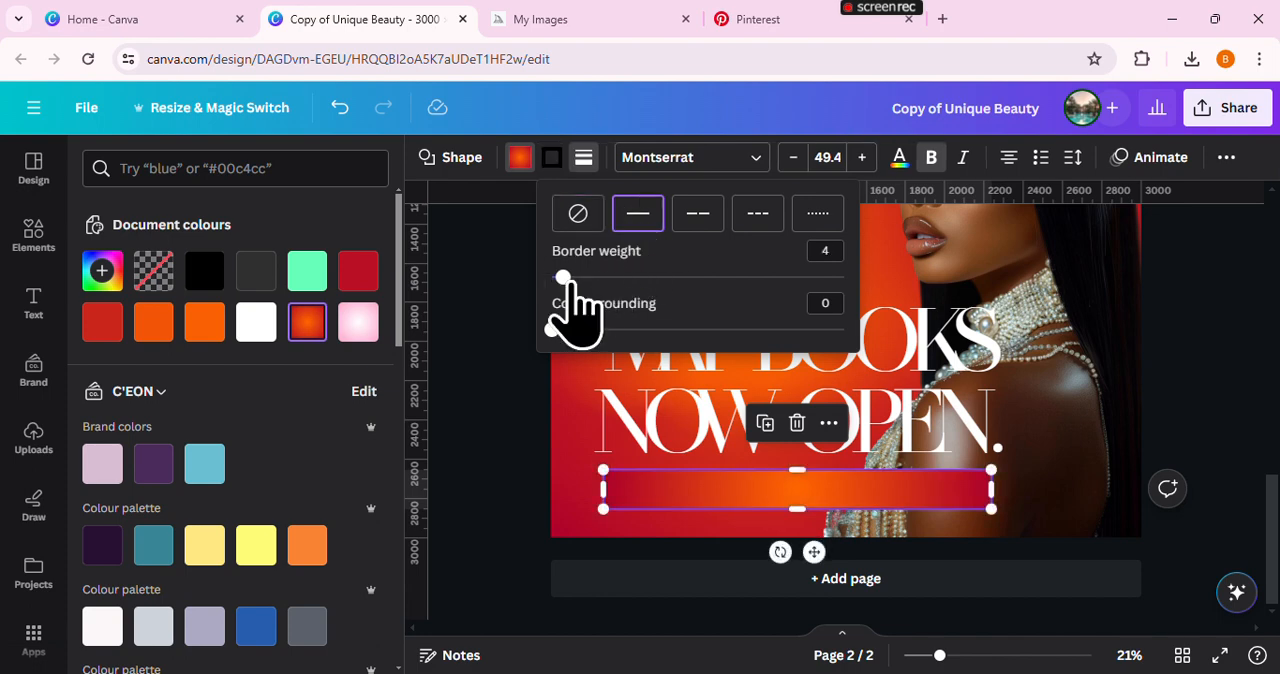
pyautogui.moveTo(564, 278); pyautogui.dragTo(572, 278)
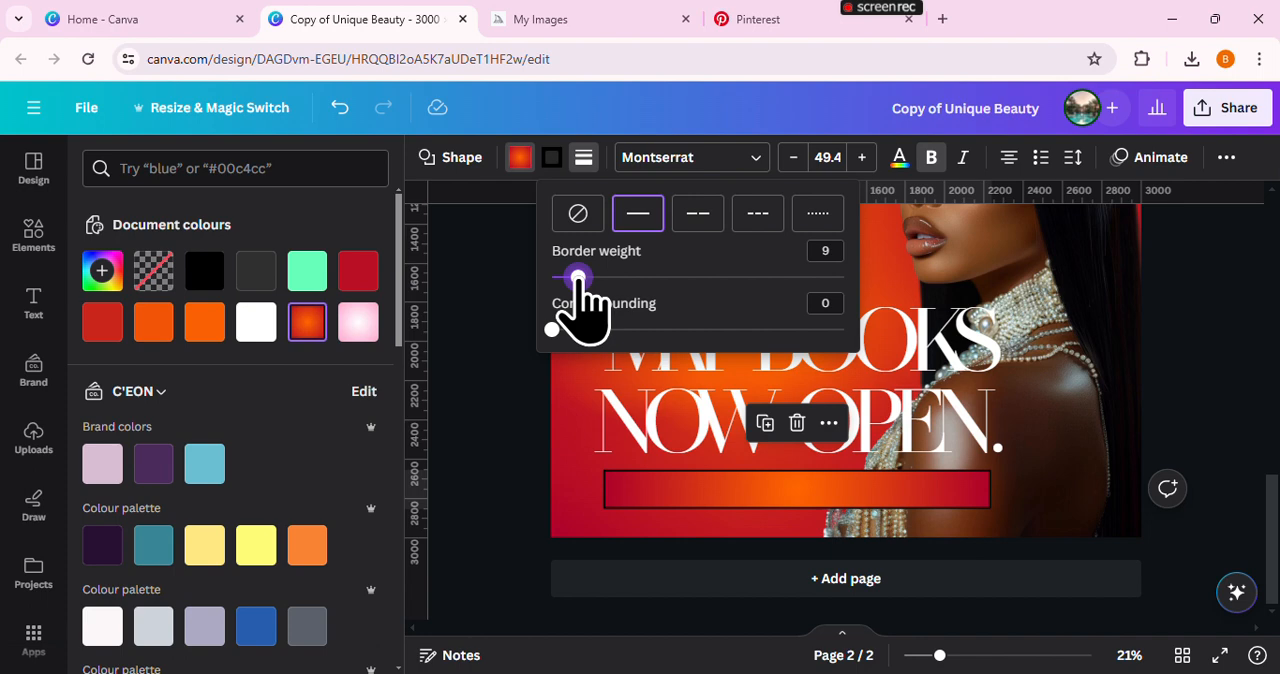
# Colour the bar's border with the document's pink-and-white gradient
pyautogui.click(553, 158)
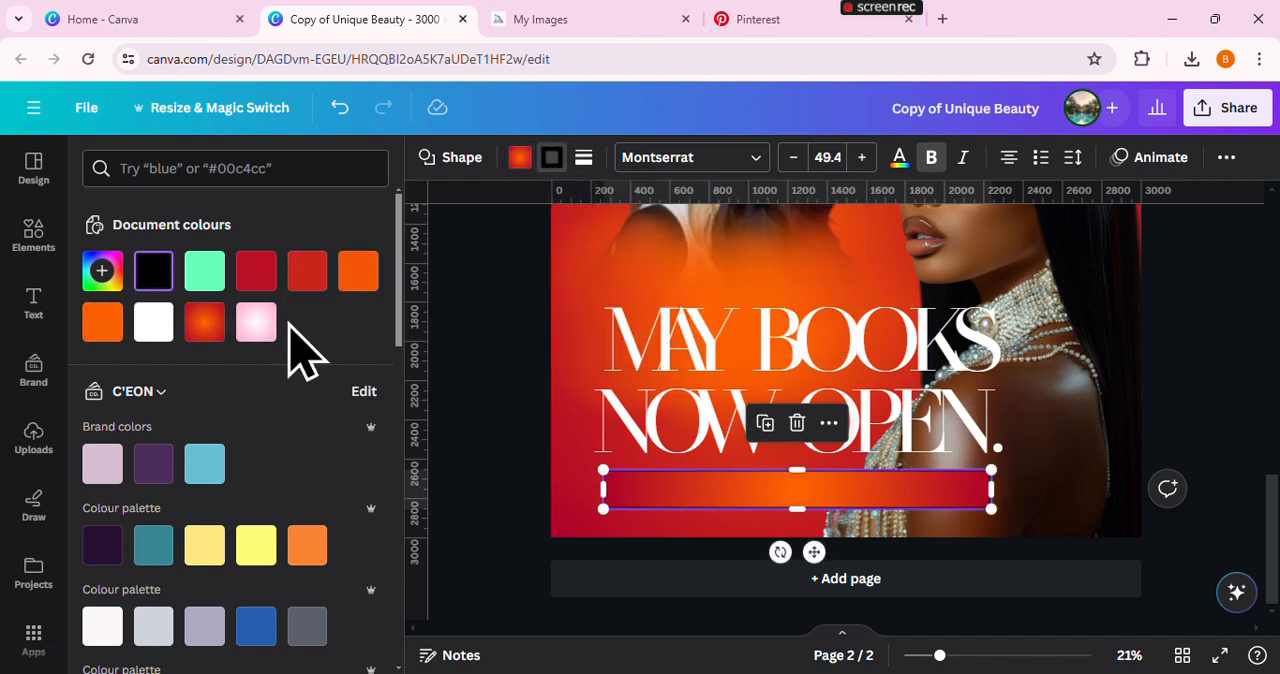
pyautogui.click(258, 324)
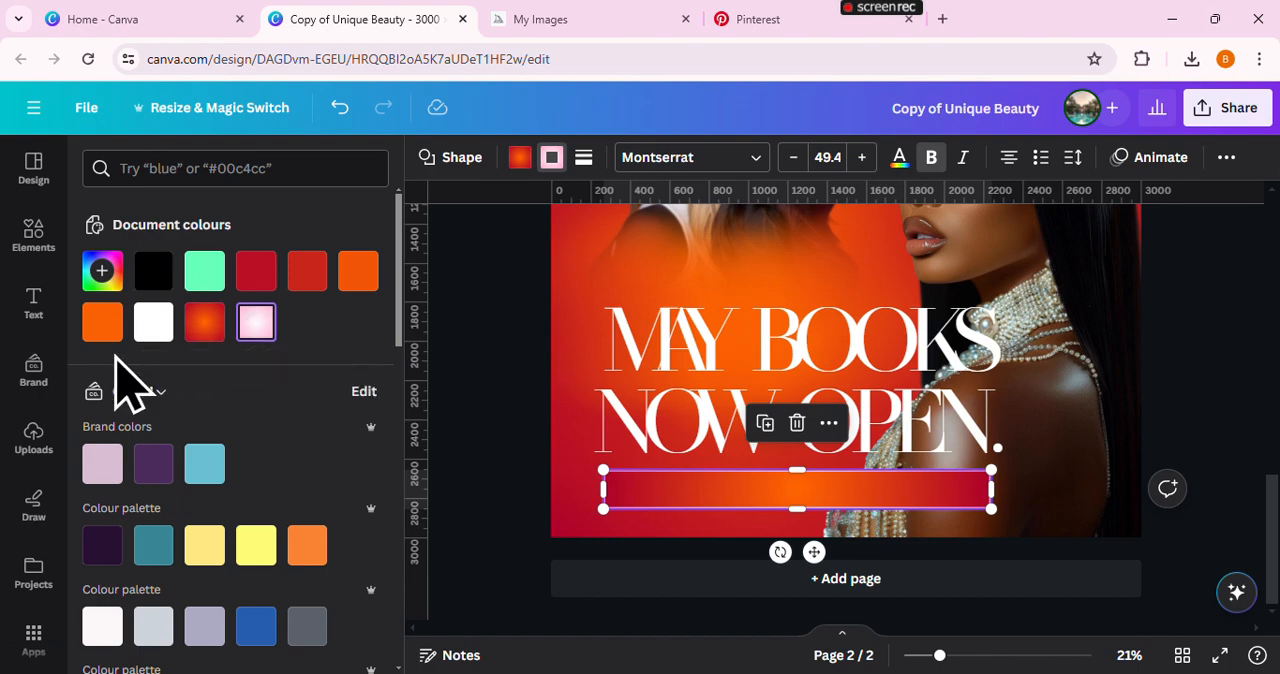
pyautogui.click(463, 308)
pyautogui.click(1021, 361)
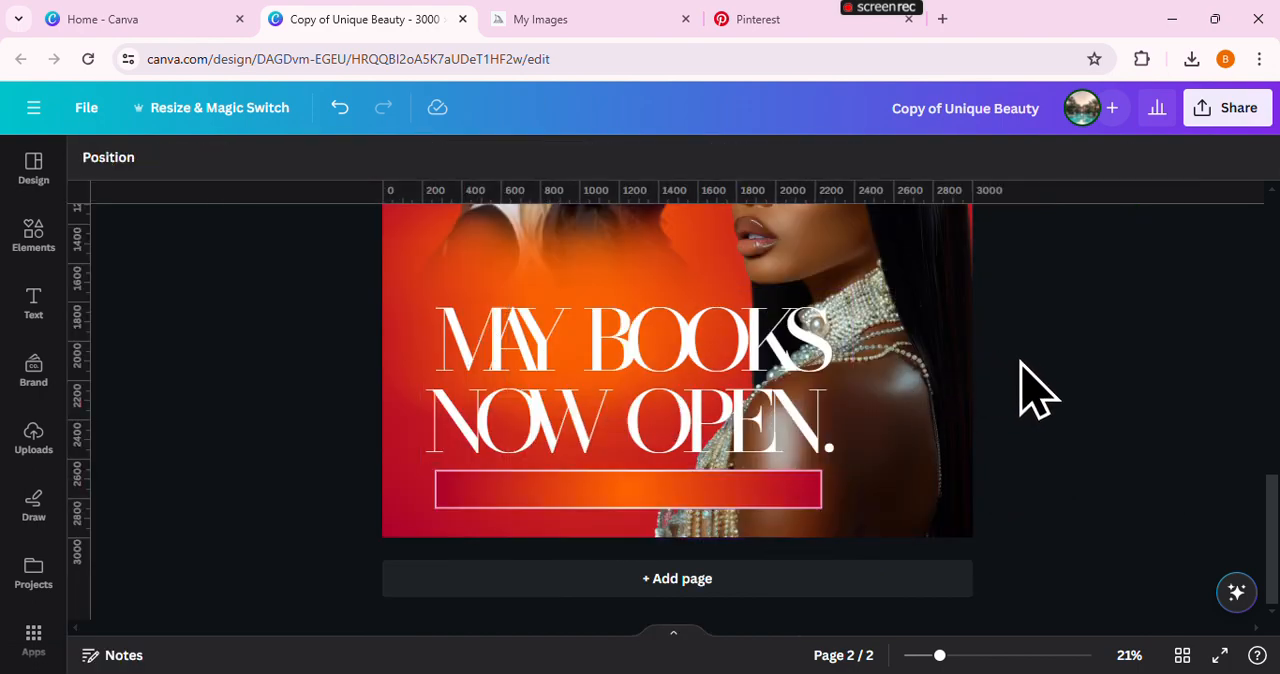
# Move the headline up off the bar and reduce it to font size 330
pyautogui.moveTo(775, 455); pyautogui.dragTo(768, 420)
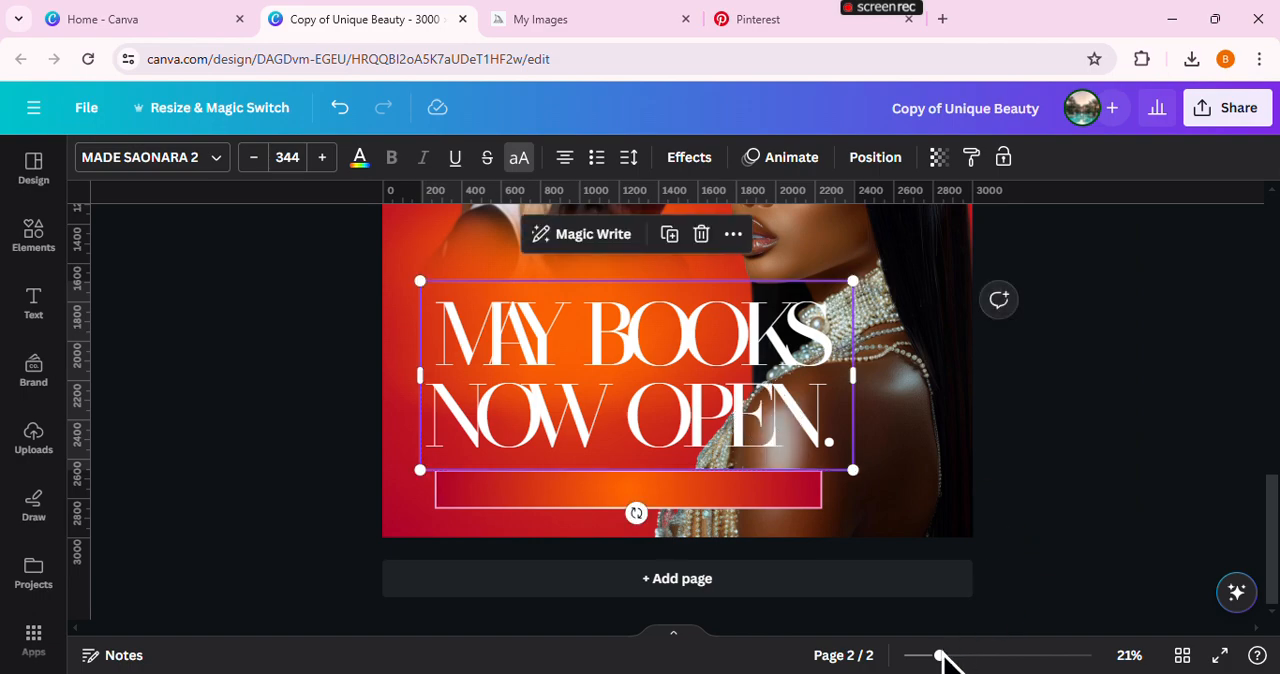
pyautogui.moveTo(939, 660); pyautogui.dragTo(961, 658)
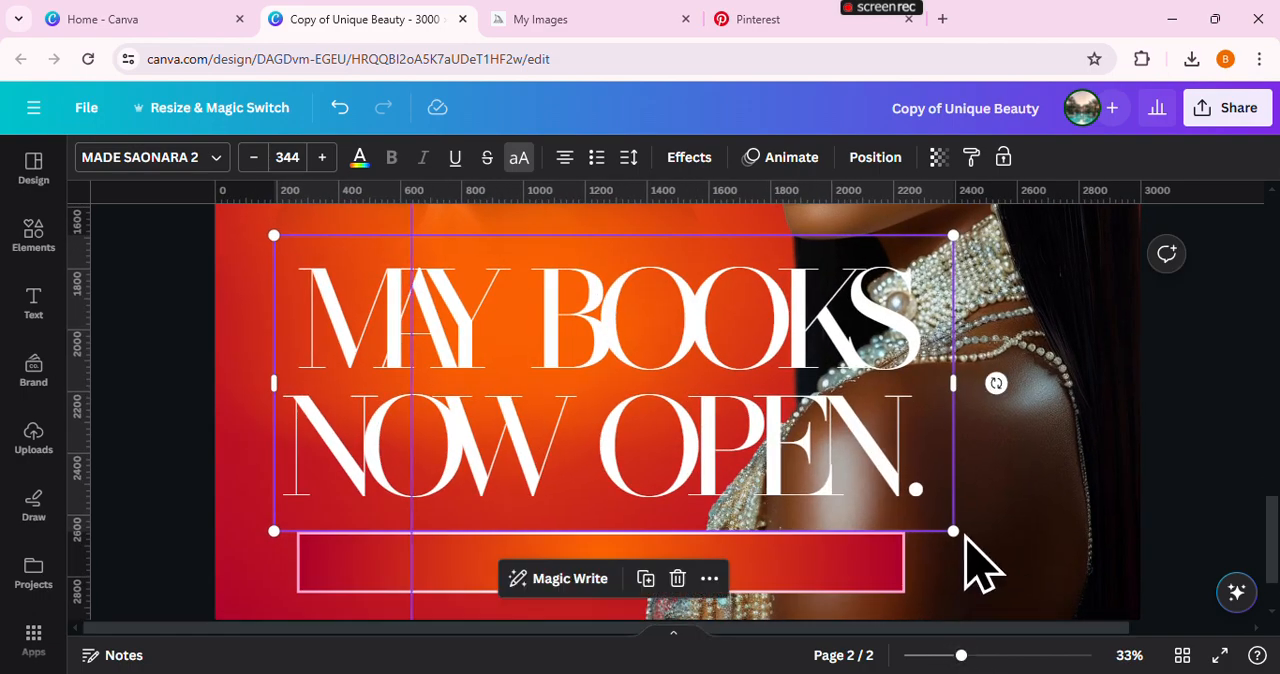
pyautogui.moveTo(953, 531); pyautogui.dragTo(926, 520)
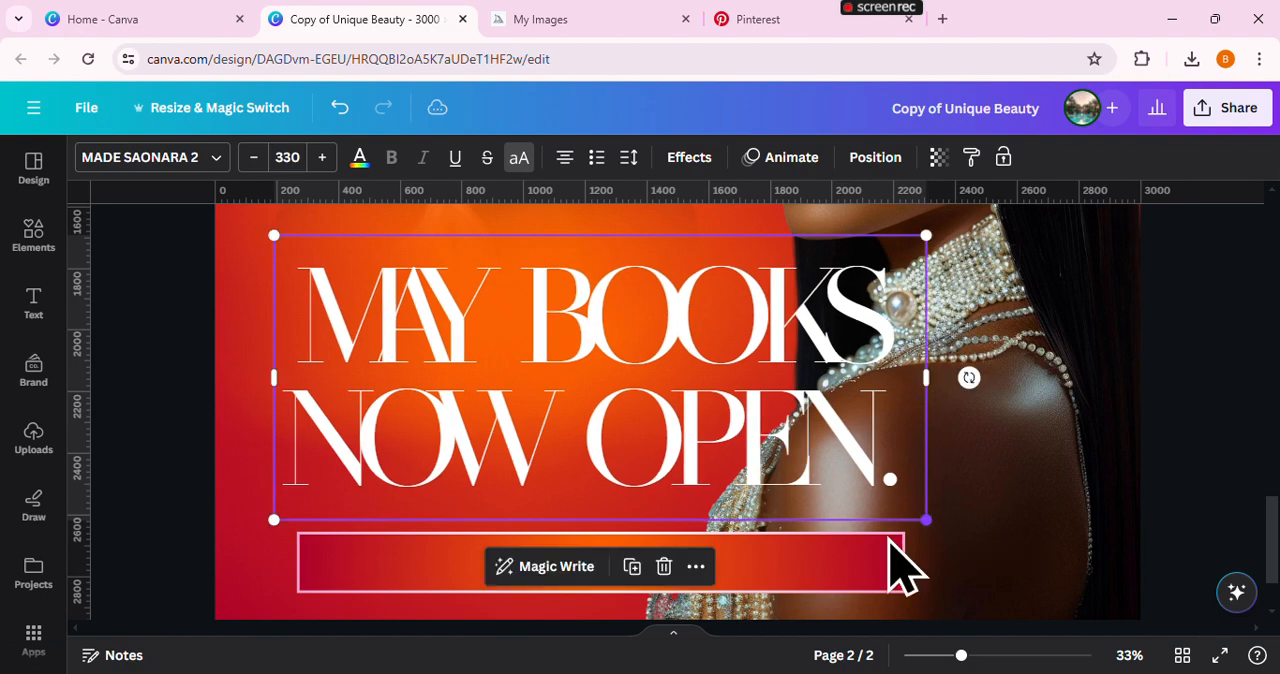
# Make the gradient bar slimmer and place it directly under the headline, spanning about the width of "NOW OPEN."
pyautogui.click(857, 591)
pyautogui.moveTo(857, 591); pyautogui.dragTo(834, 531)
pyautogui.moveTo(705, 562); pyautogui.dragTo(675, 547)
pyautogui.click(1130, 420)
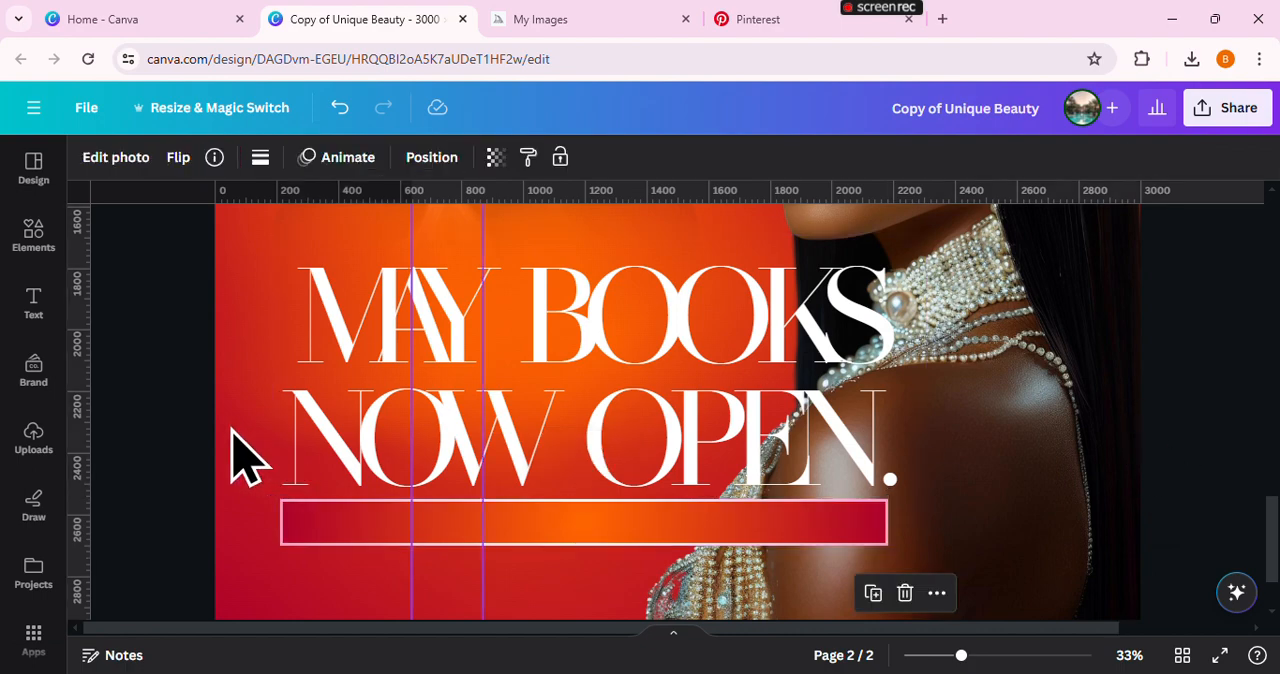
pyautogui.click(167, 445)
pyautogui.write('t')
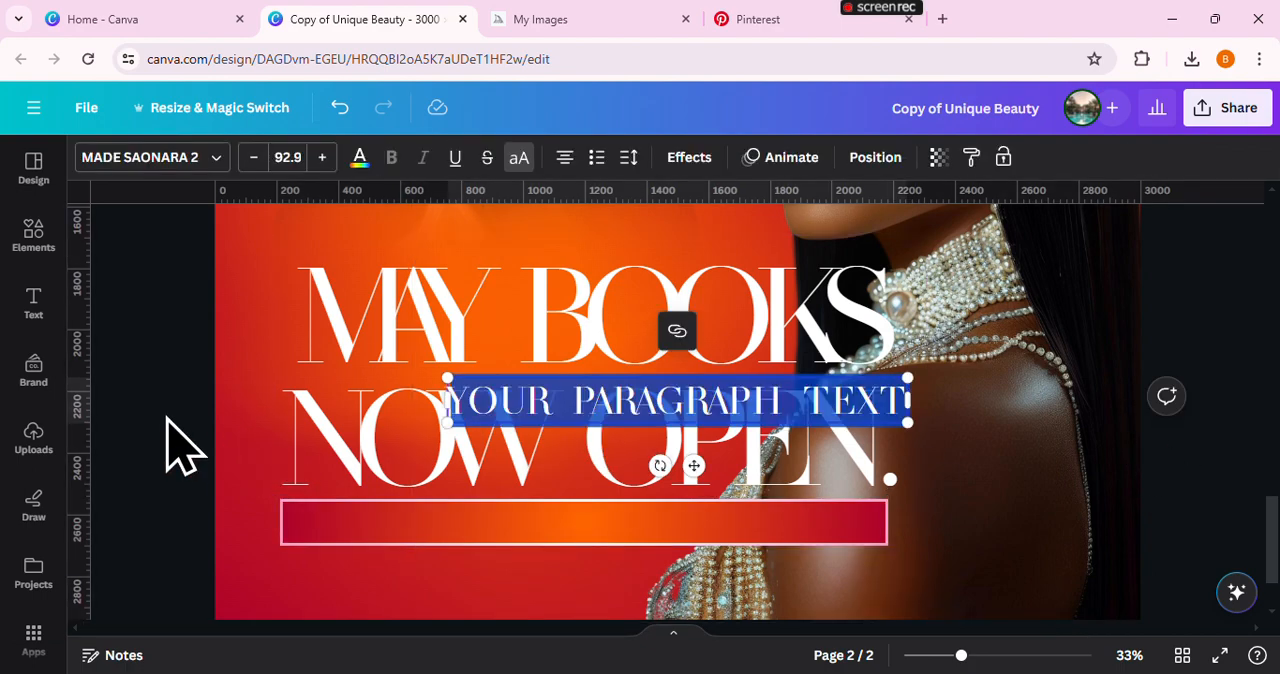
pyautogui.write('WW')
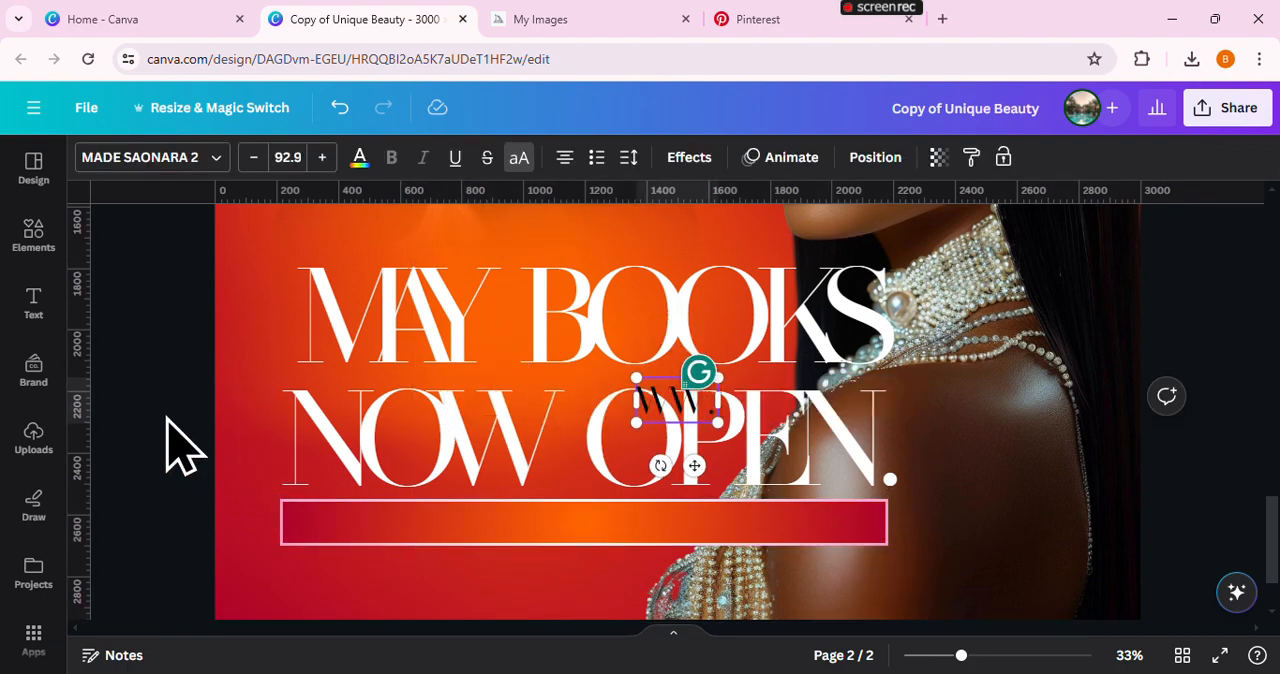
pyautogui.write('W')
pyautogui.write('.UNI')
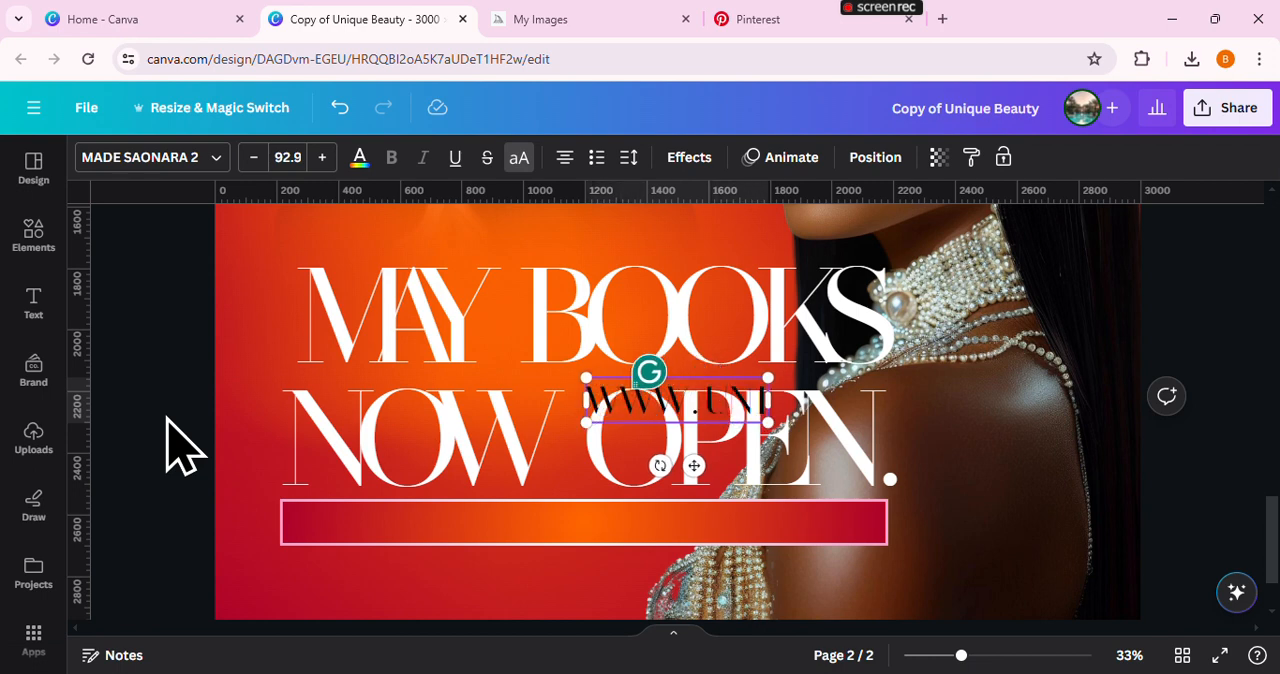
pyautogui.write('QUEBEAU')
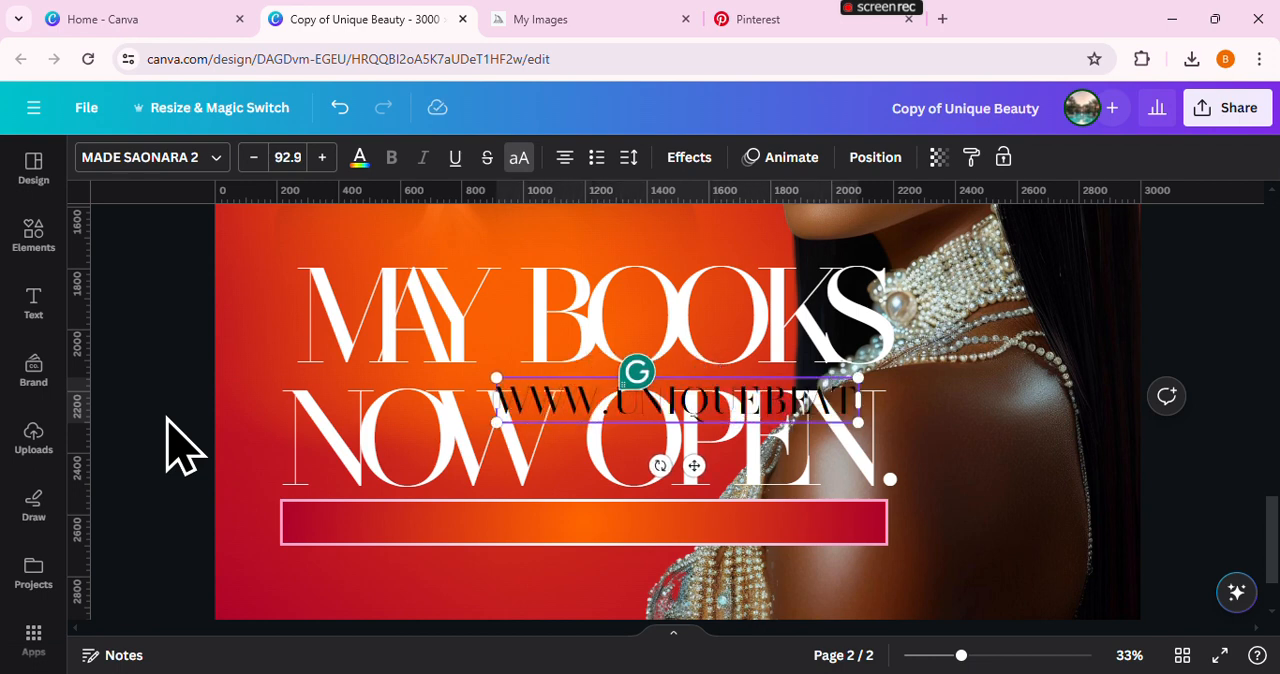
pyautogui.write('TY.COM')
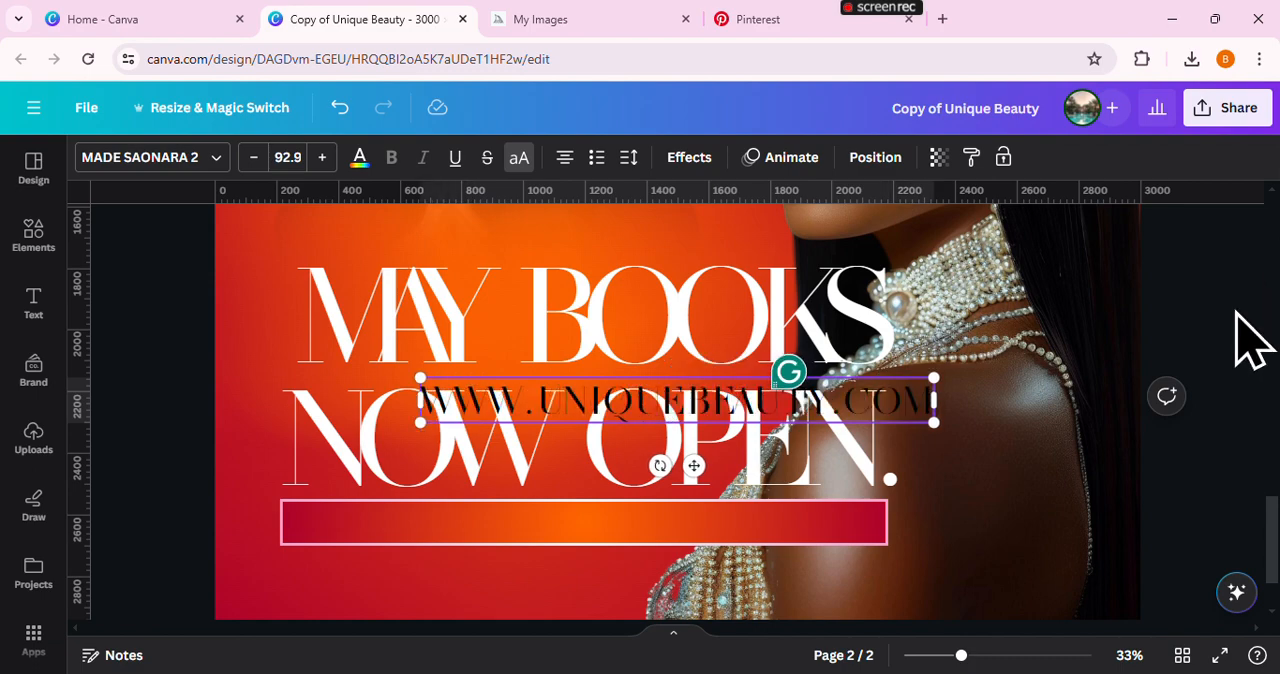
pyautogui.moveTo(843, 410); pyautogui.dragTo(749, 509)
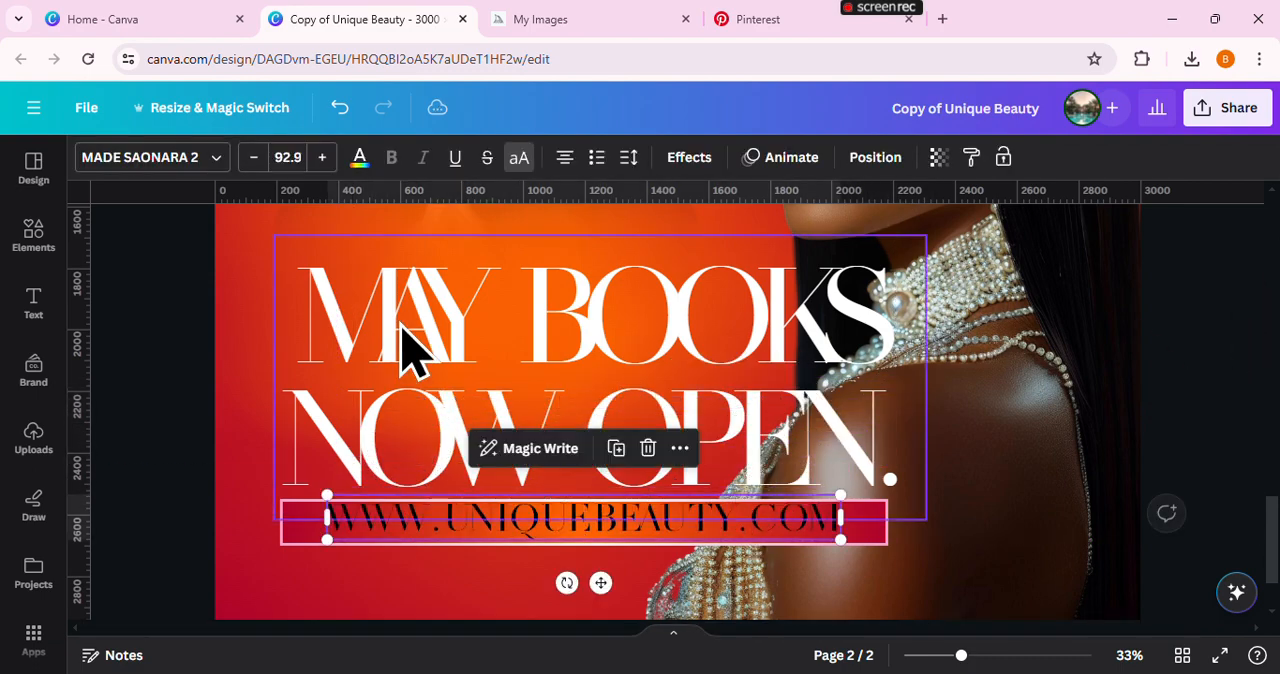
# Change the web address's font to Montserrat Medium and scale it down to font size 69.3
pyautogui.click(150, 157)
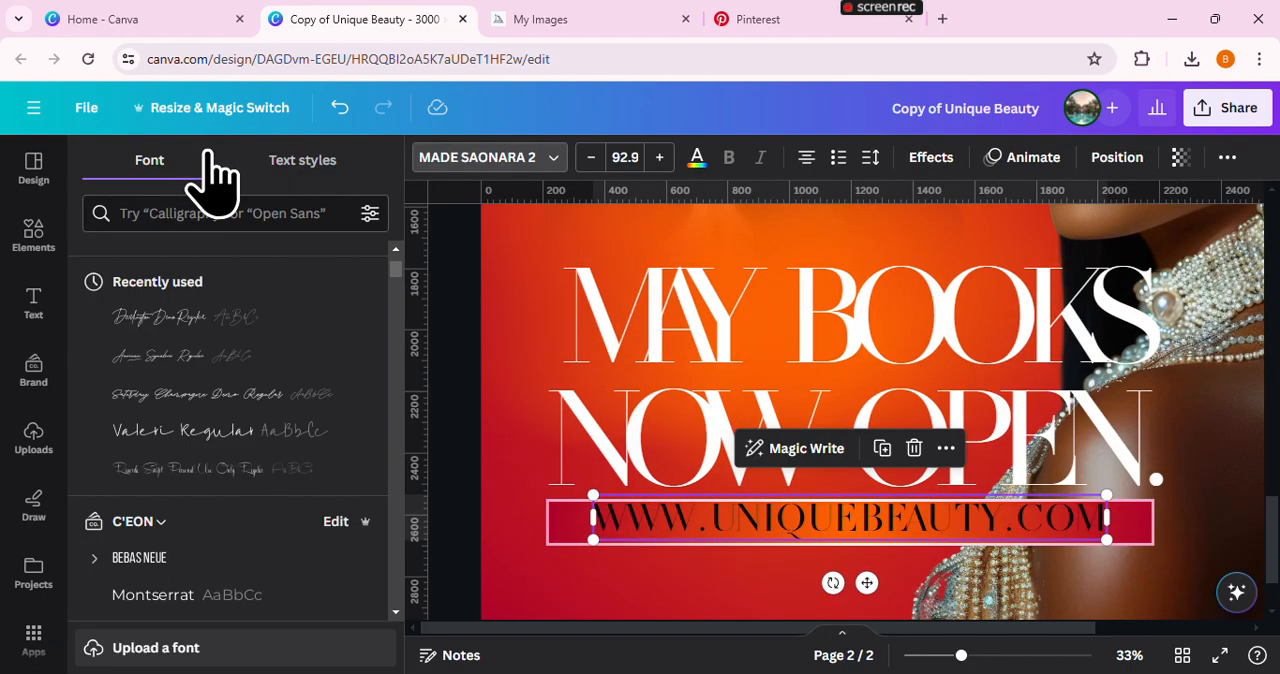
pyautogui.scroll(-3, 160, 524)
pyautogui.scroll(5, 128, 543)
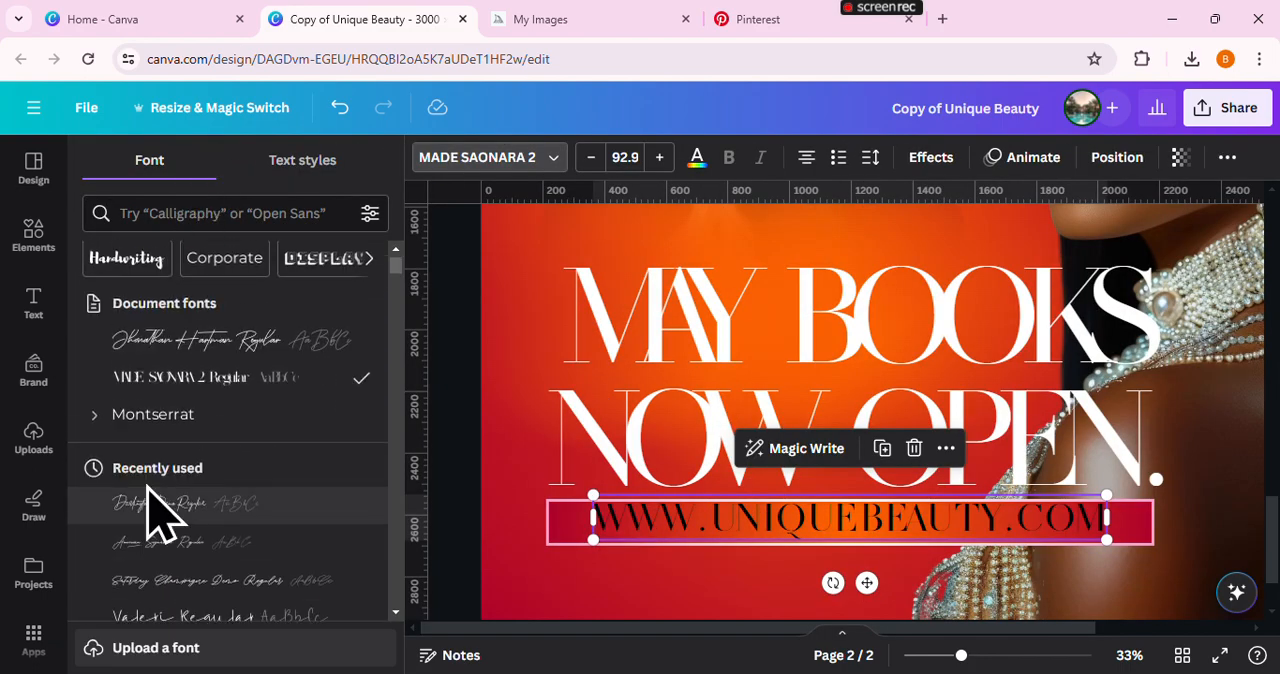
pyautogui.click(118, 428)
pyautogui.scroll(-3, 260, 460)
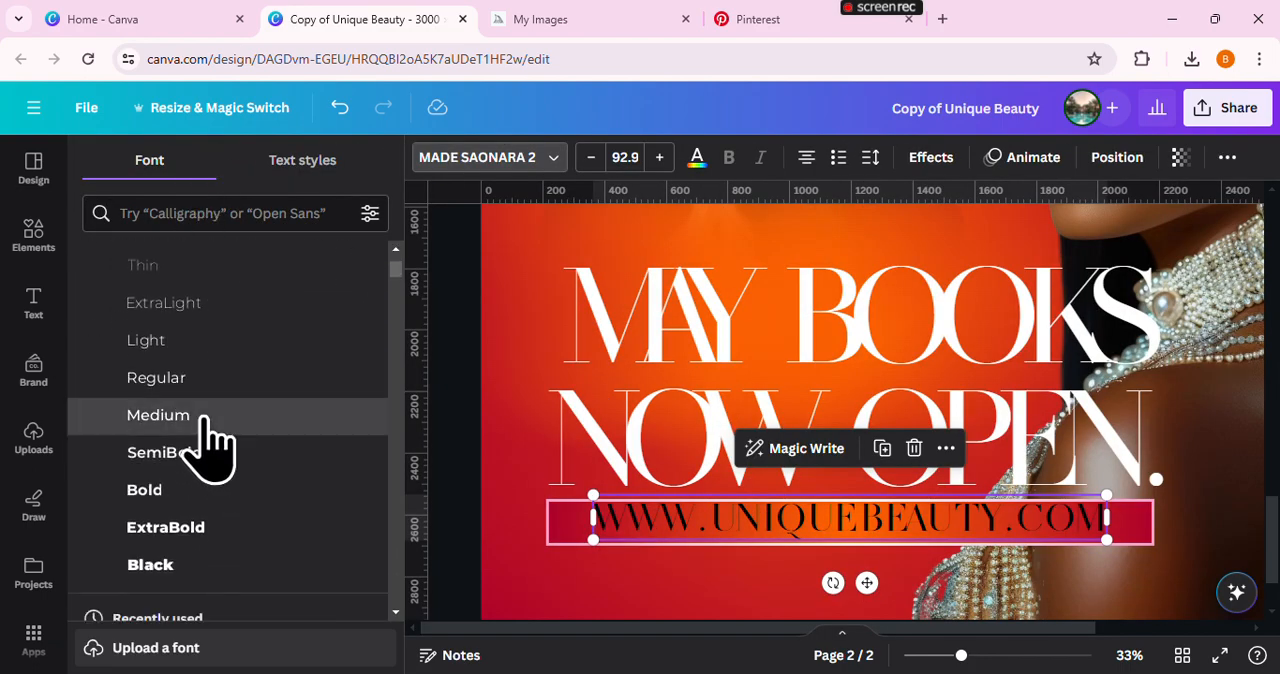
pyautogui.click(200, 416)
pyautogui.click(452, 424)
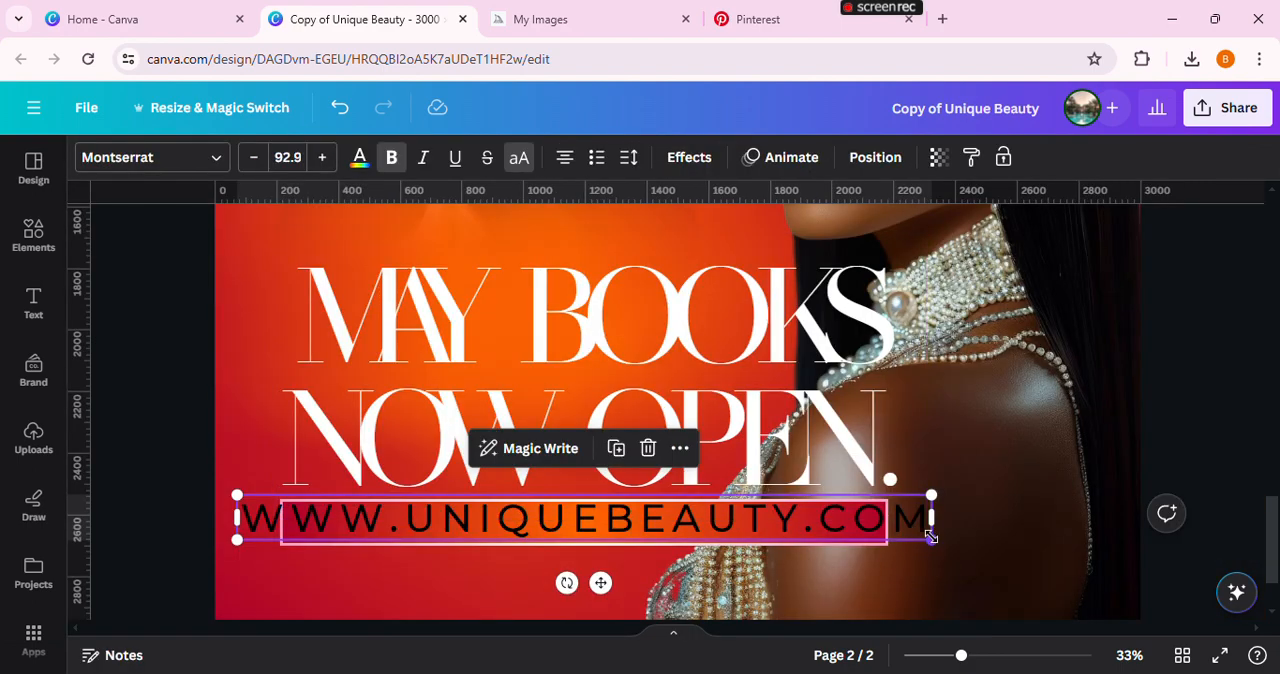
pyautogui.moveTo(931, 537); pyautogui.dragTo(757, 530)
pyautogui.scroll(-2, 634, 506)
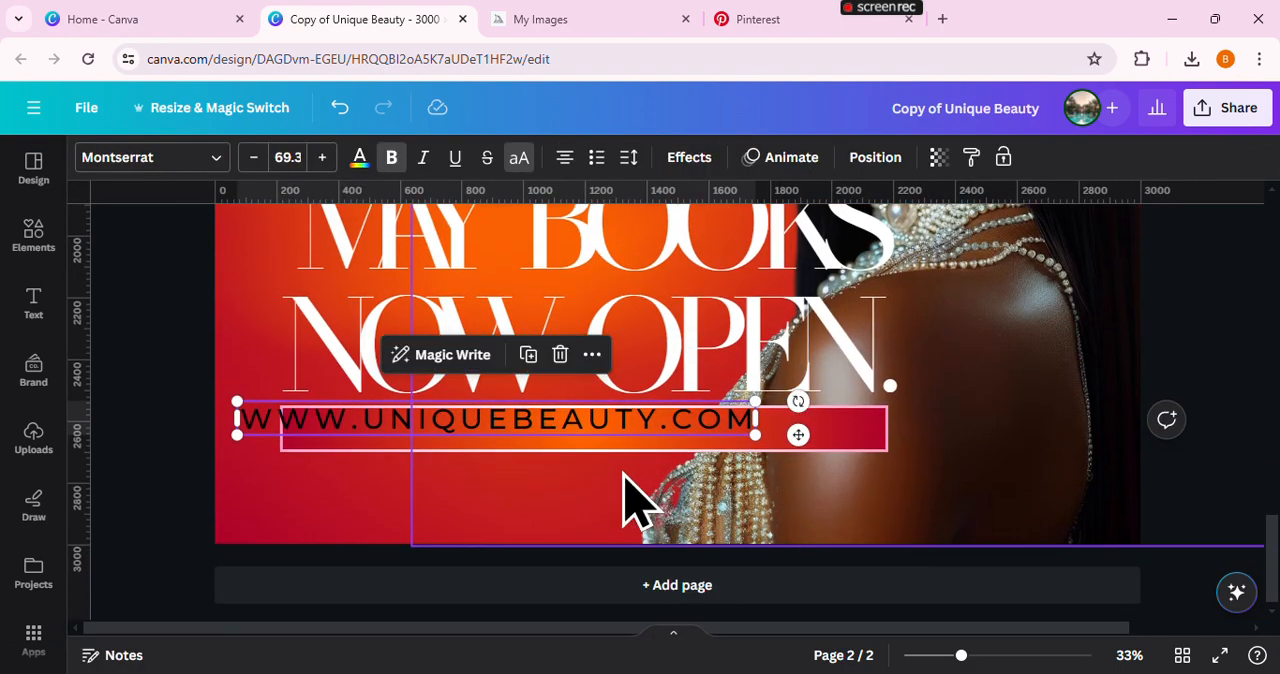
# Duplicate the web address below the gradient bar and reword the one on the bar to "VISIT OUR WEBSITE TO BOOK YOUR APPOINTMENT."
pyautogui.moveTo(543, 428); pyautogui.dragTo(606, 425)
pyautogui.click(565, 437)
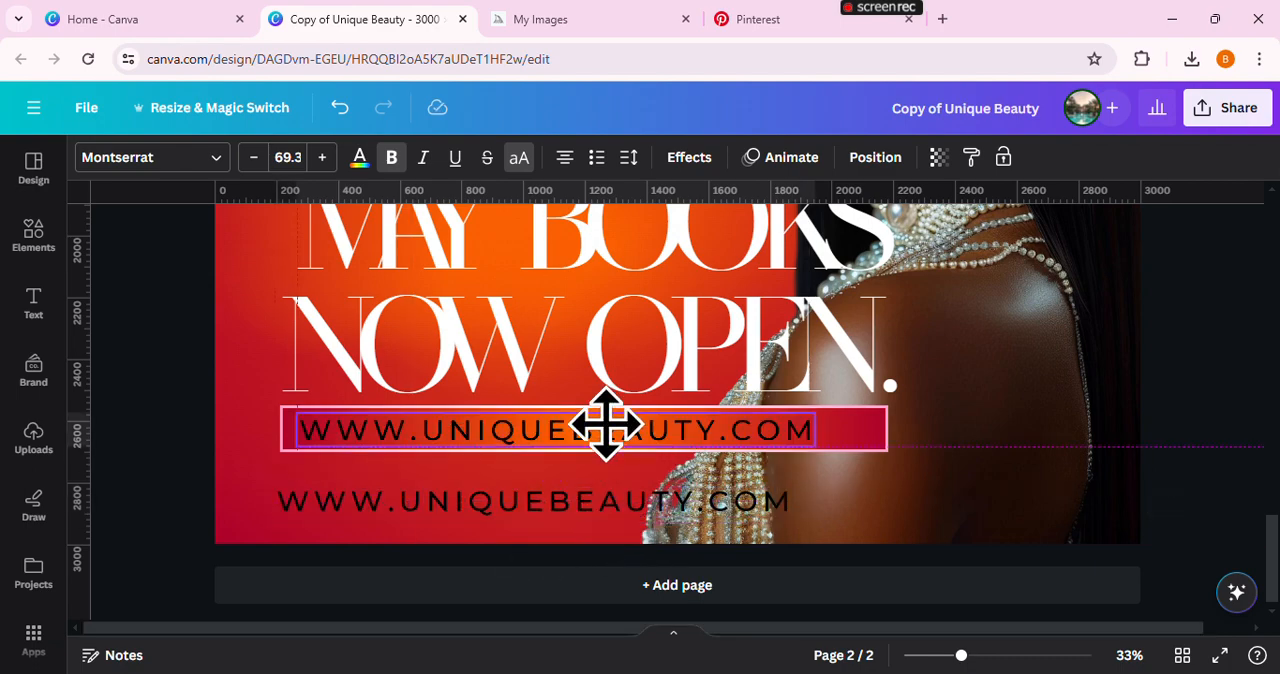
pyautogui.doubleClick(606, 425)
pyautogui.write('VI')
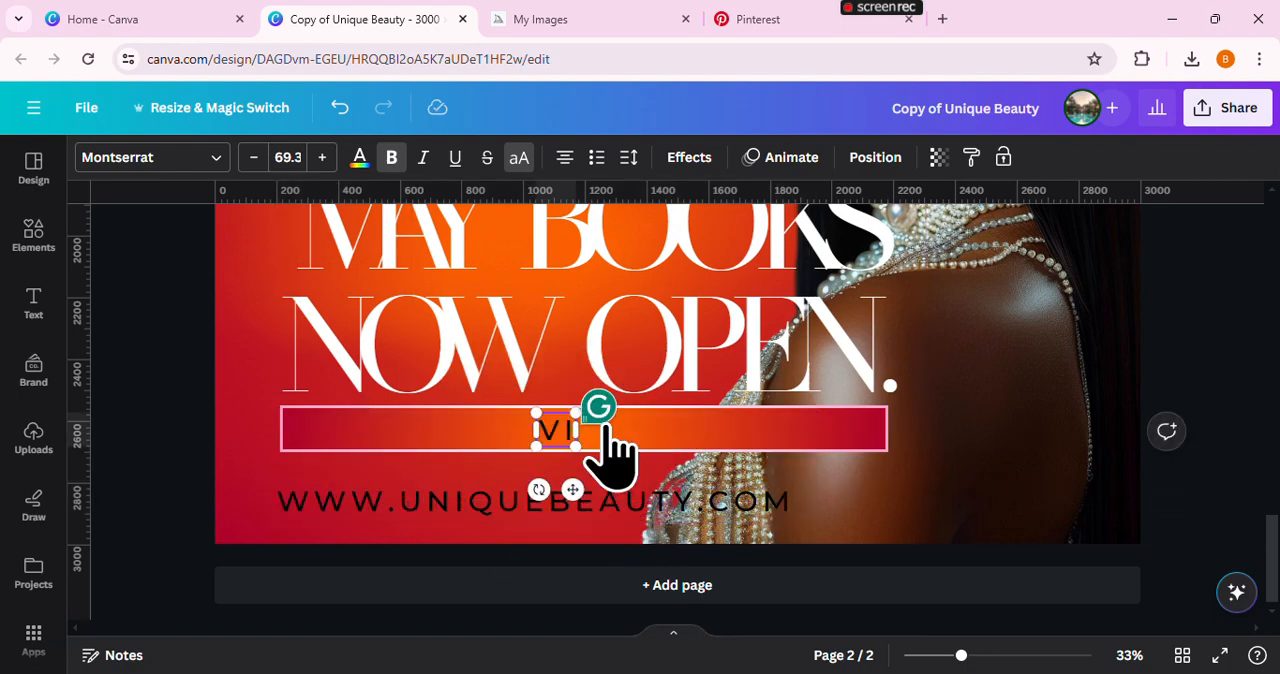
pyautogui.write('SIT OU')
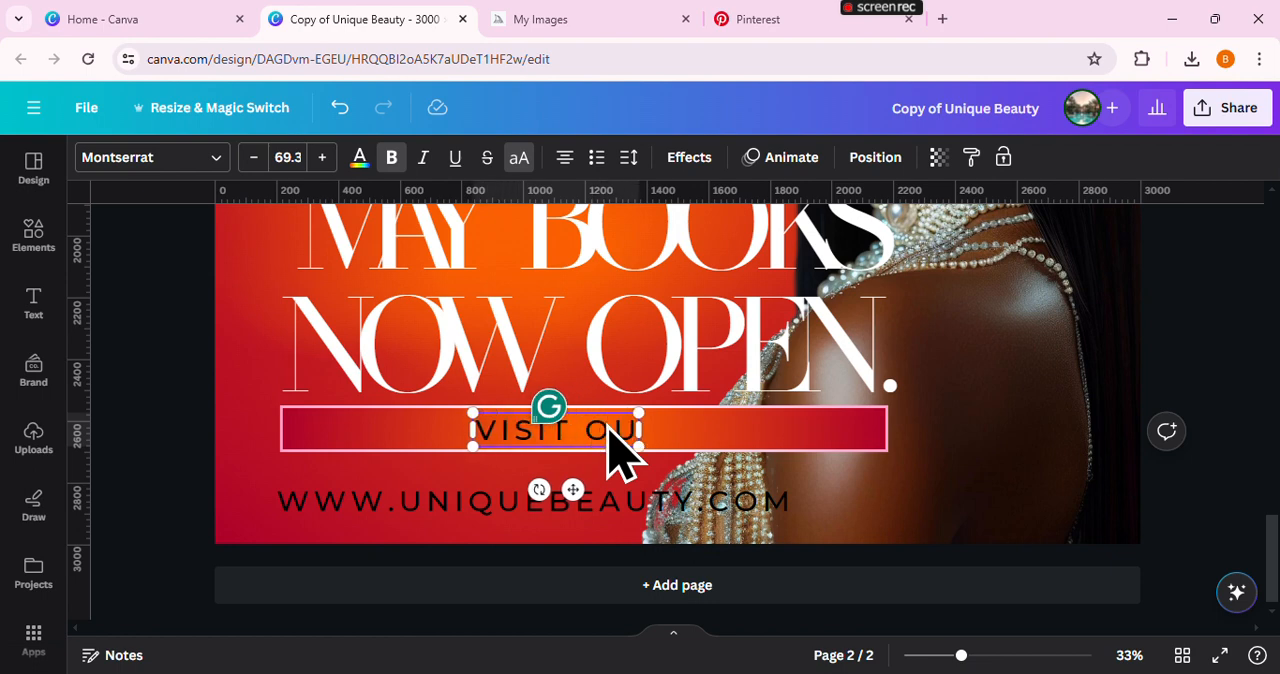
pyautogui.write('R WEBSITE')
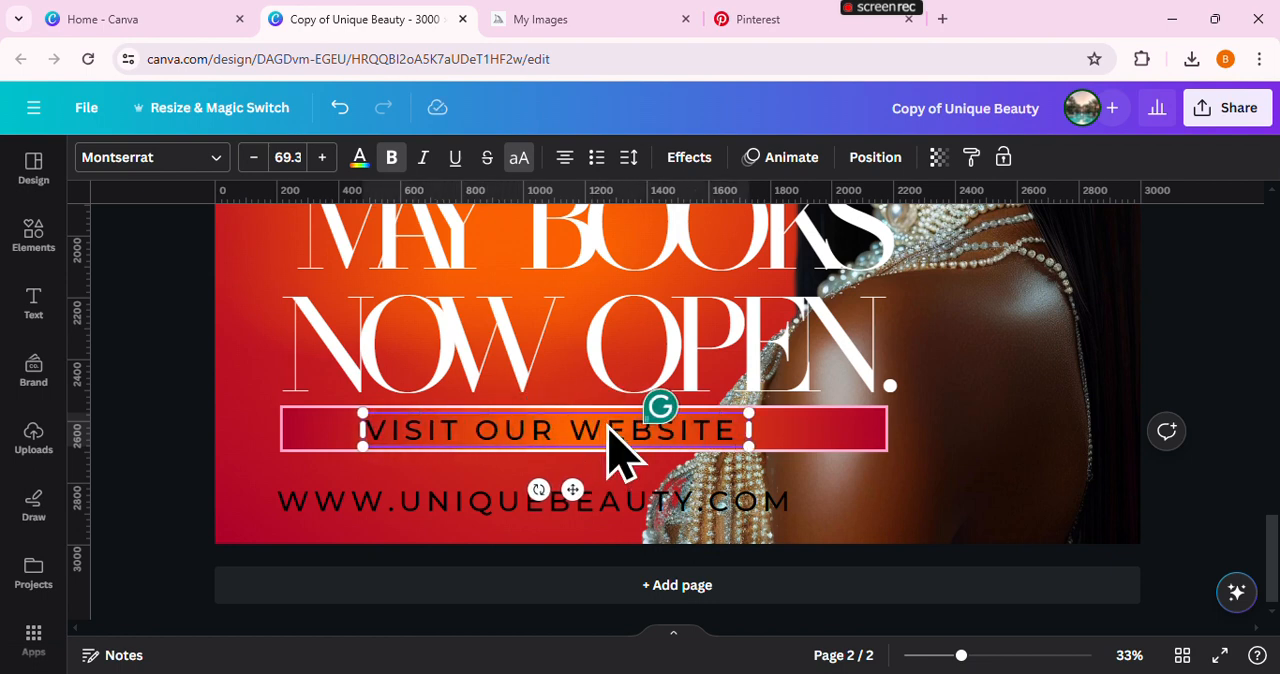
pyautogui.write(' TO BOOK Y')
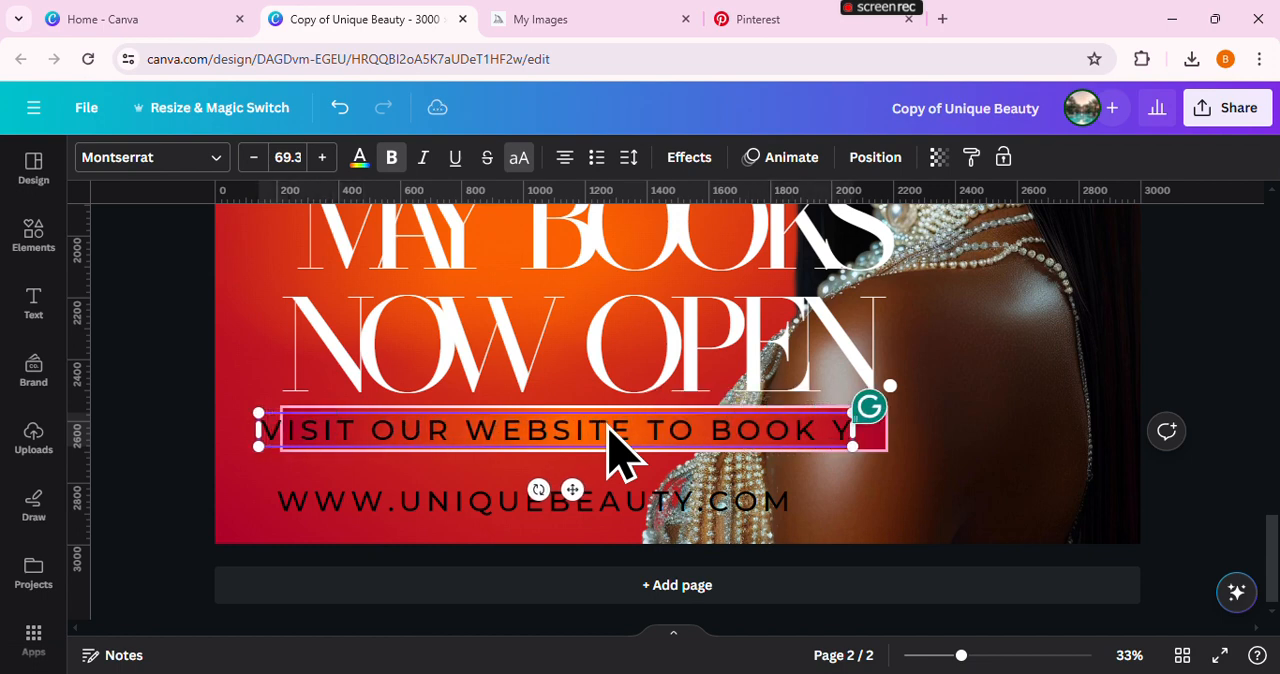
pyautogui.write('PUR')
pyautogui.press('BackSpace')
pyautogui.press('BackSpace')
pyautogui.press('BackSpace')
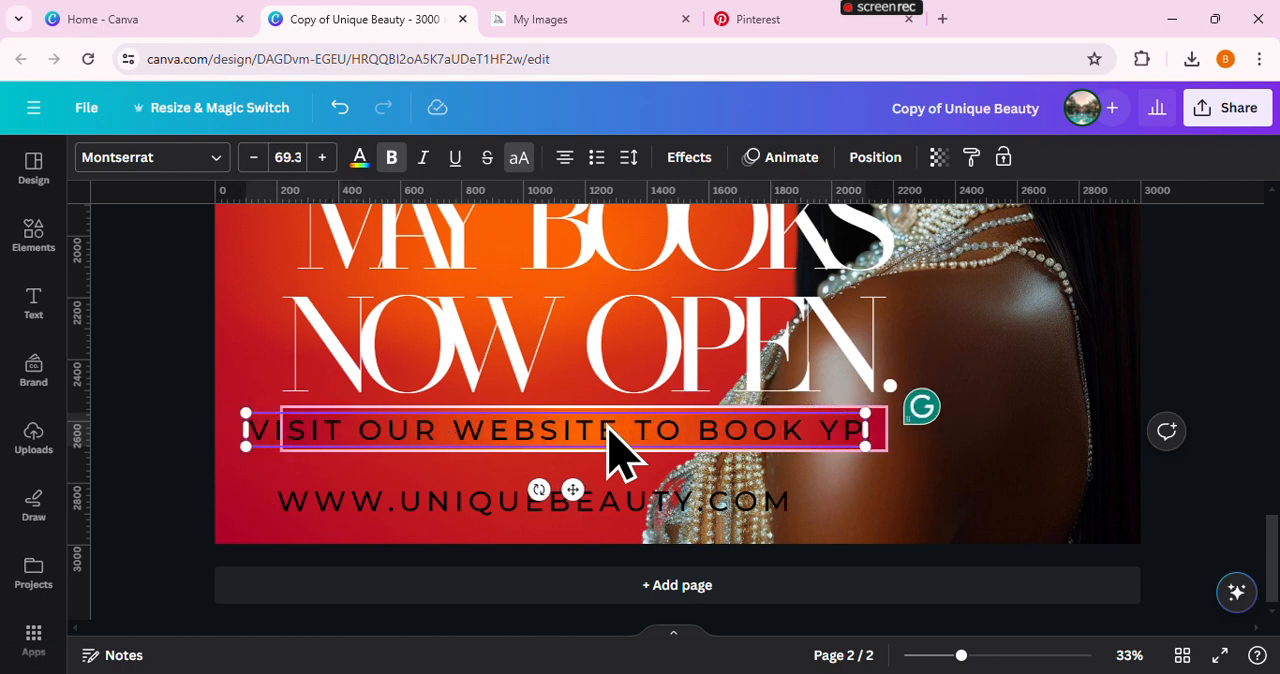
pyautogui.write('OUR APPOINTMENT')
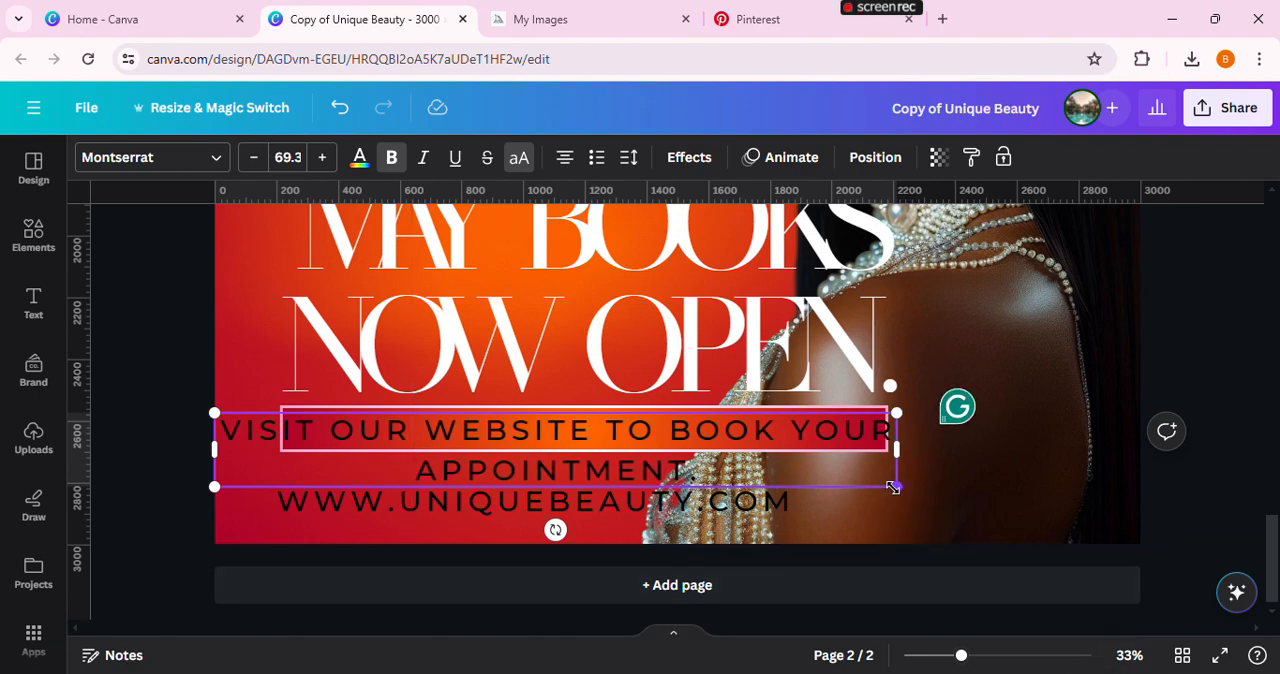
# Fit the appointment line centred inside the gradient bar at font size 47.2 with letter spacing 0
pyautogui.moveTo(896, 486); pyautogui.dragTo(890, 427)
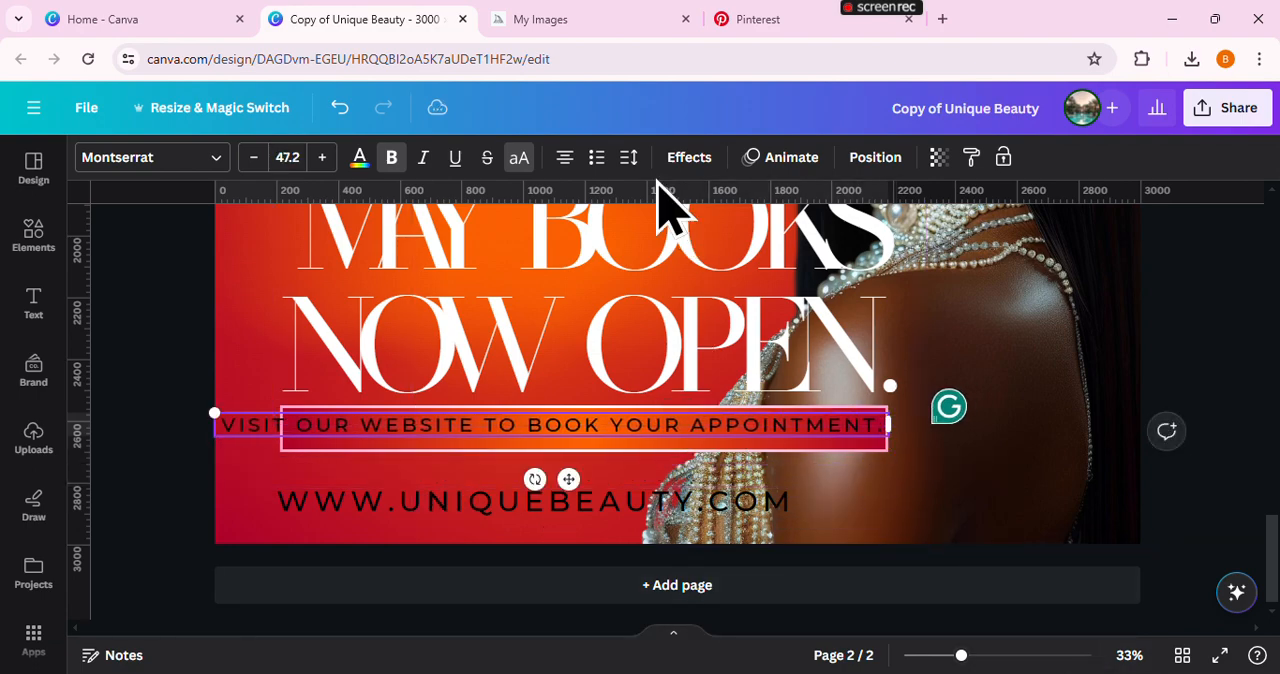
pyautogui.click(628, 157)
pyautogui.moveTo(708, 234); pyautogui.dragTo(673, 234)
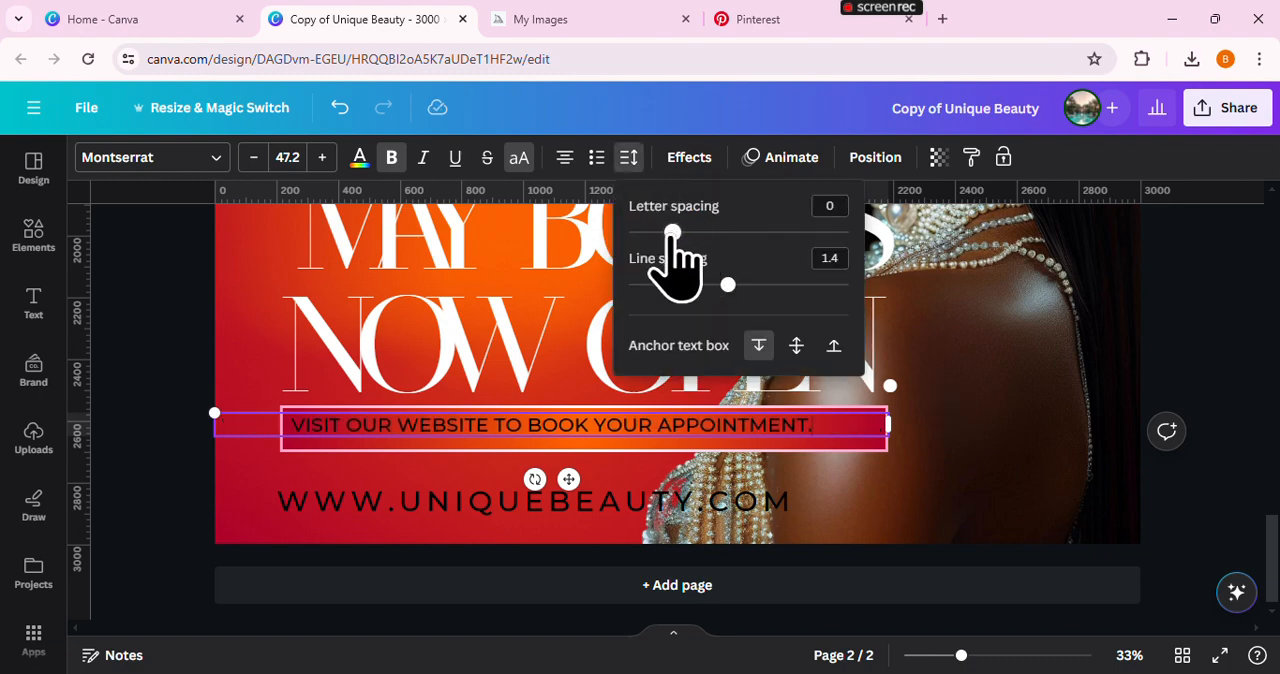
pyautogui.moveTo(573, 482); pyautogui.dragTo(597, 485)
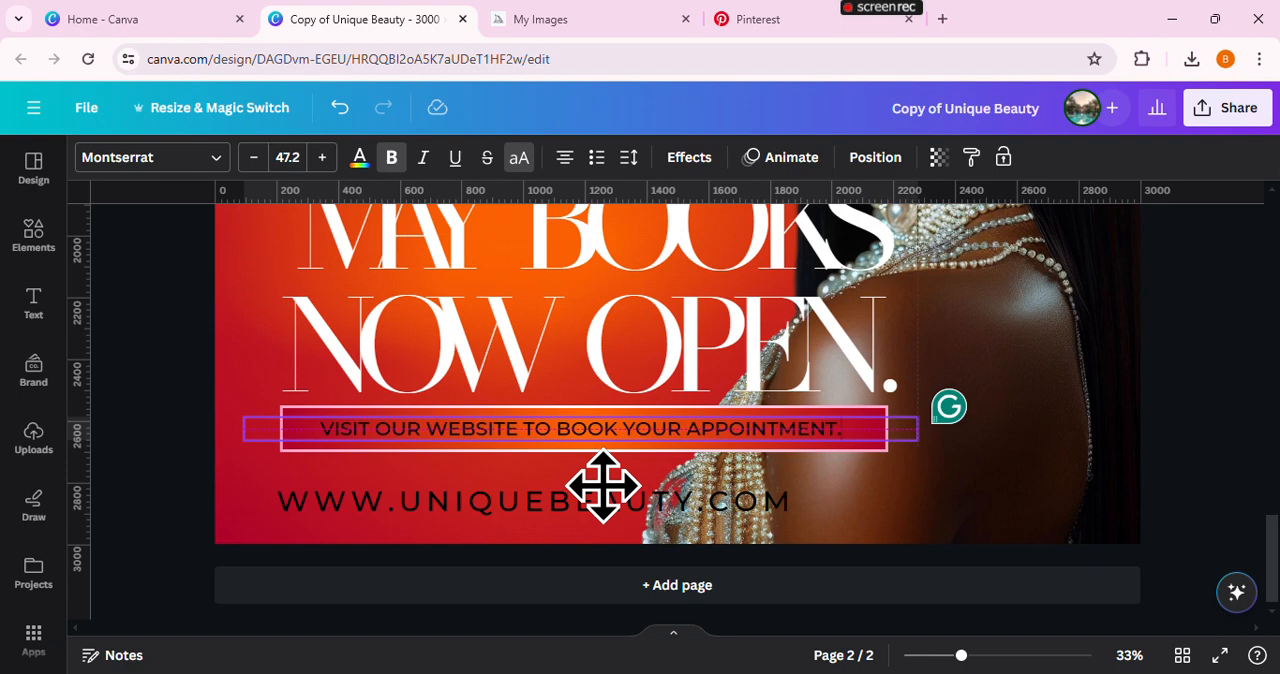
# Make the "UNIQUEBEAUTY" part of the web address below the bar bold, italic and white
pyautogui.click(594, 503)
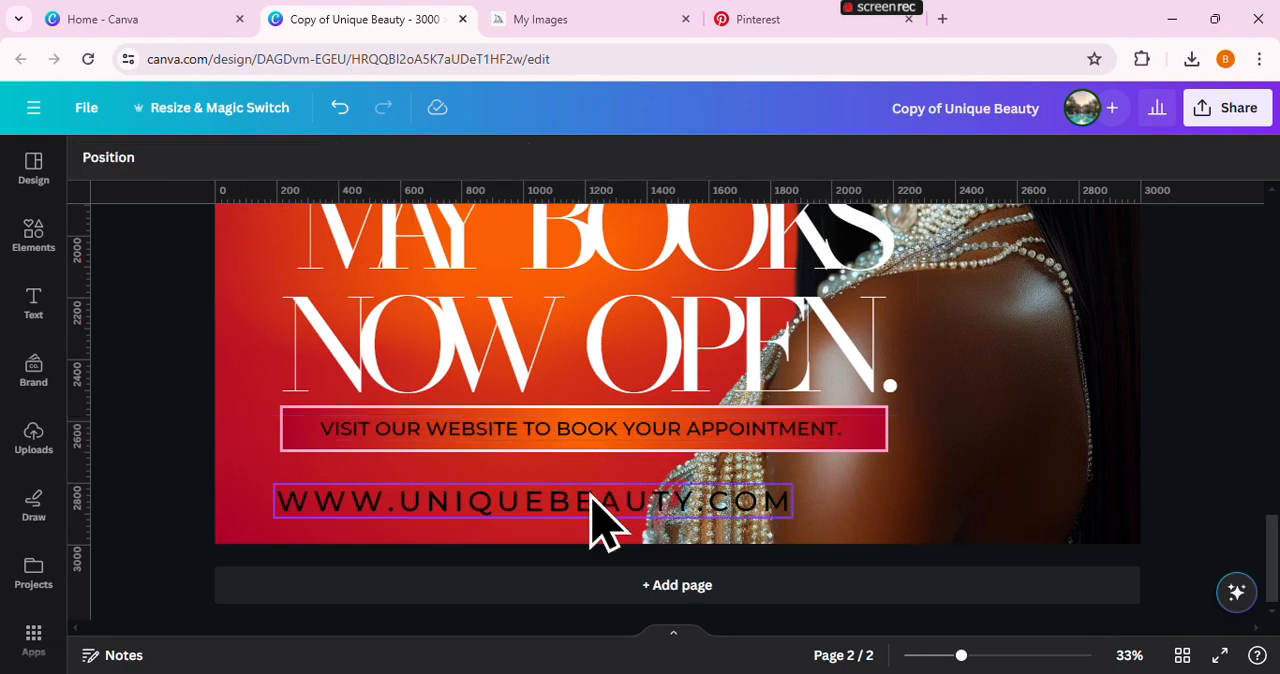
pyautogui.click(509, 496)
pyautogui.moveTo(405, 504); pyautogui.dragTo(601, 520)
pyautogui.moveTo(688, 500); pyautogui.dragTo(700, 500)
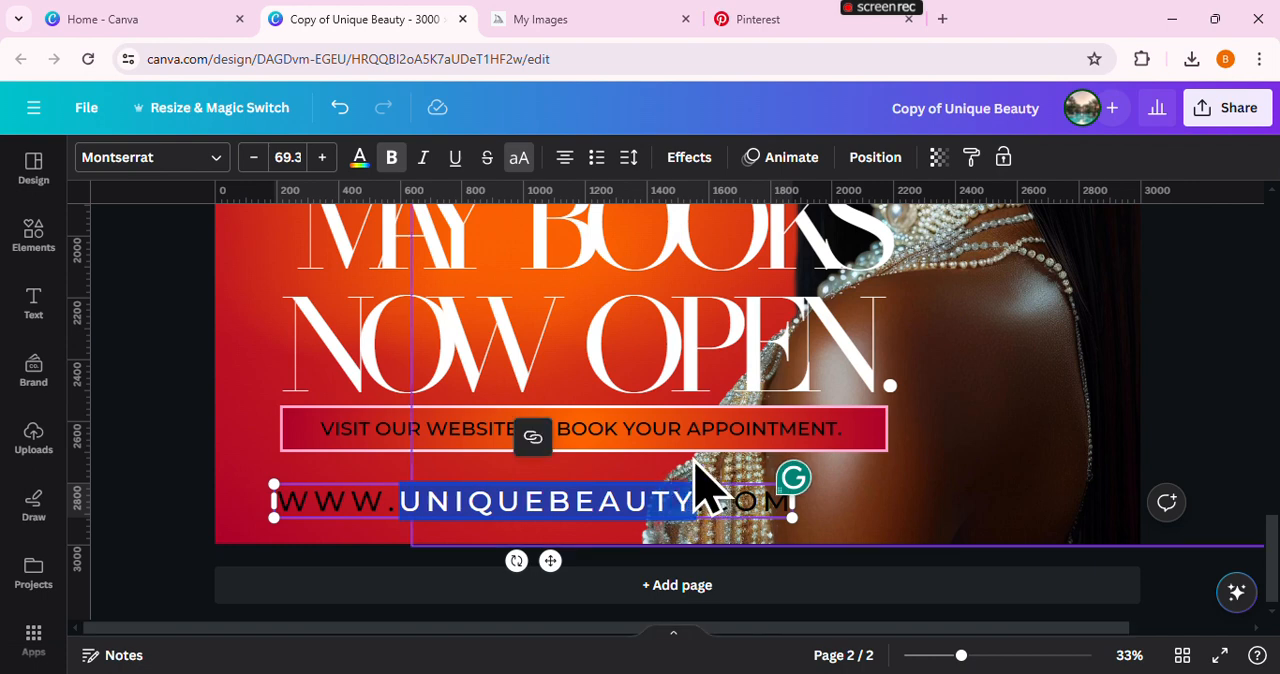
pyautogui.click(391, 158)
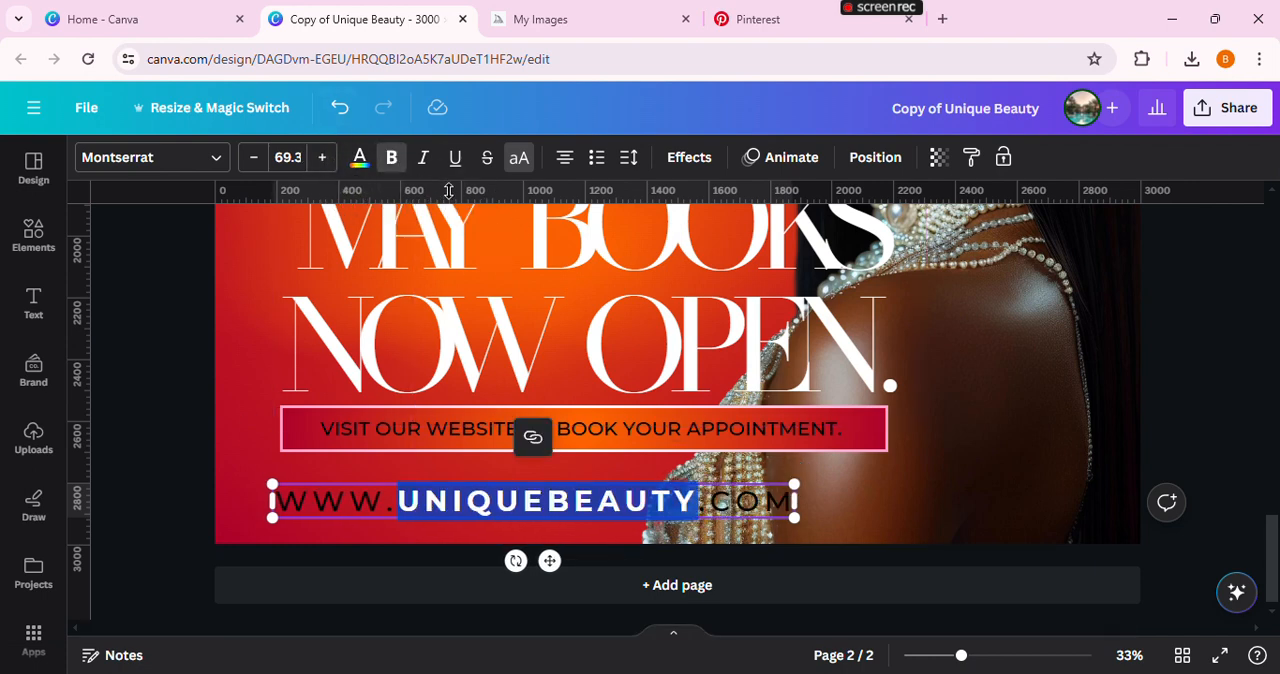
pyautogui.click(423, 158)
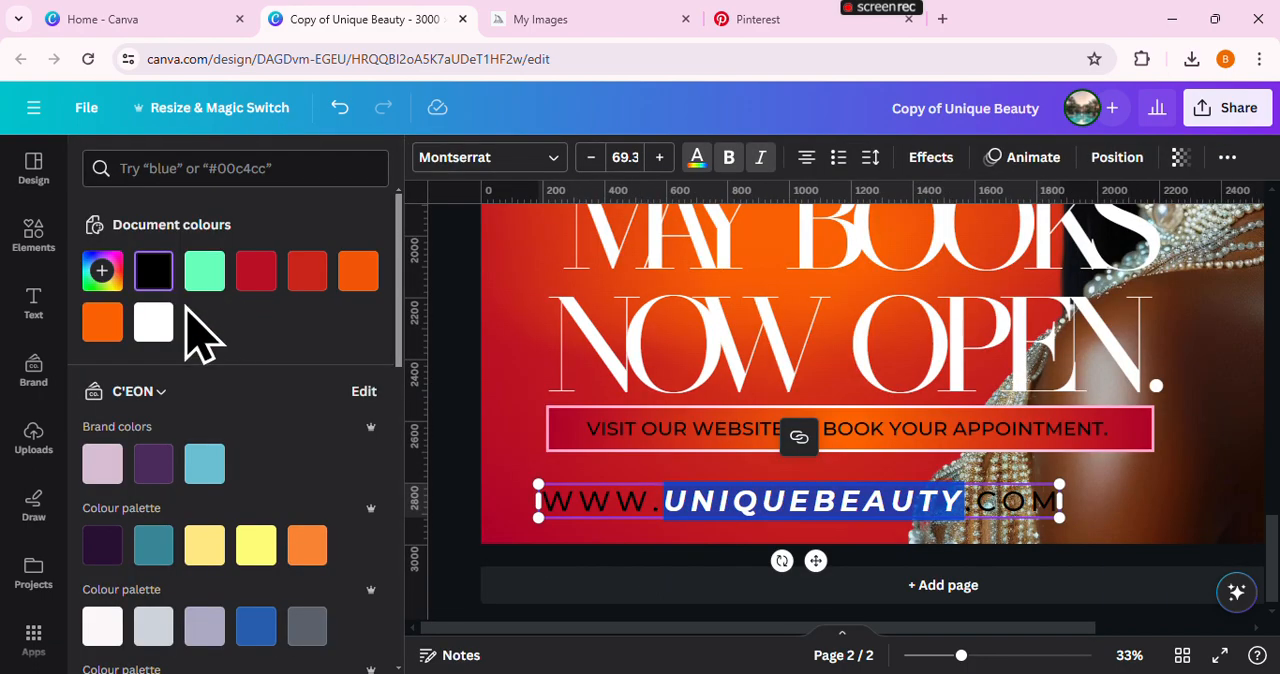
pyautogui.click(153, 322)
pyautogui.click(453, 332)
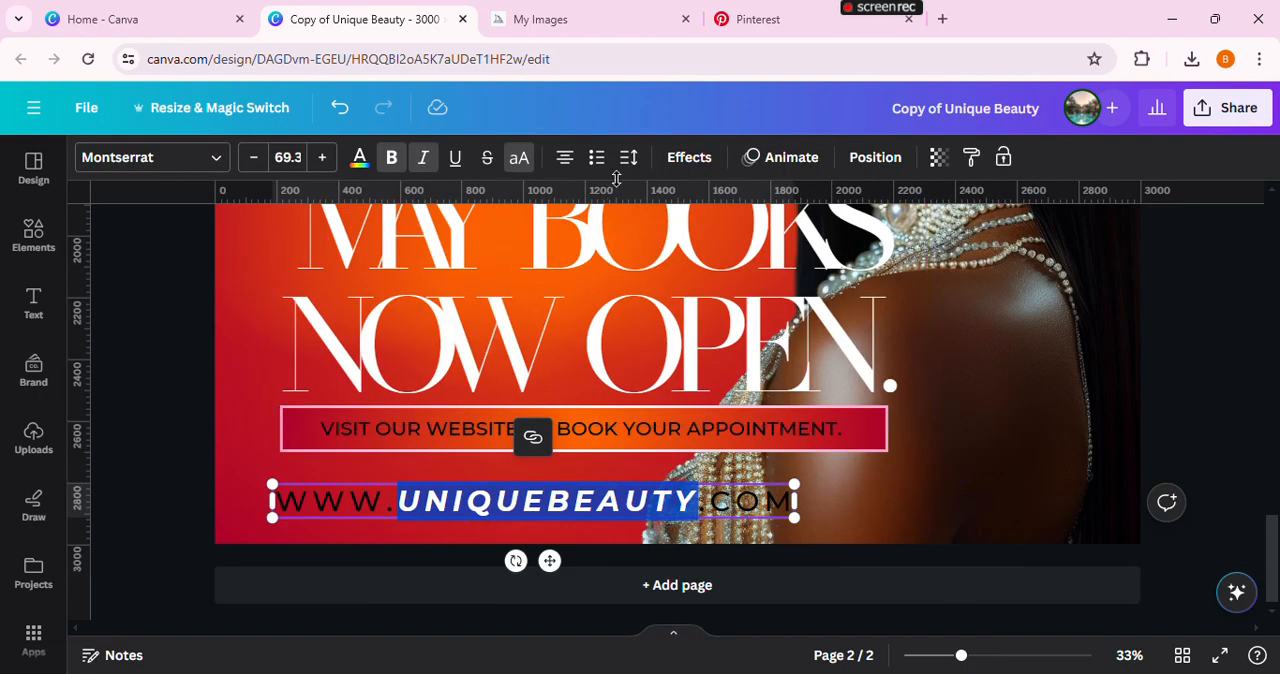
# Tighten the web address's letter spacing to 17
pyautogui.click(630, 160)
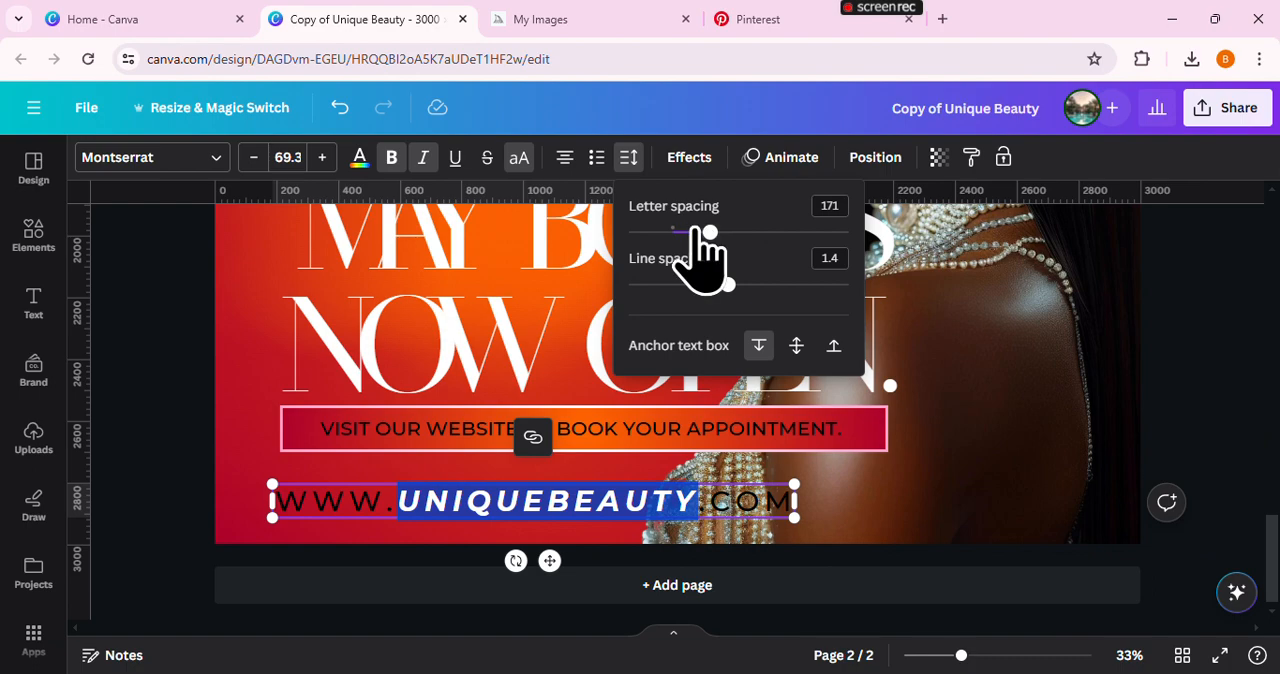
pyautogui.moveTo(704, 232); pyautogui.dragTo(676, 232)
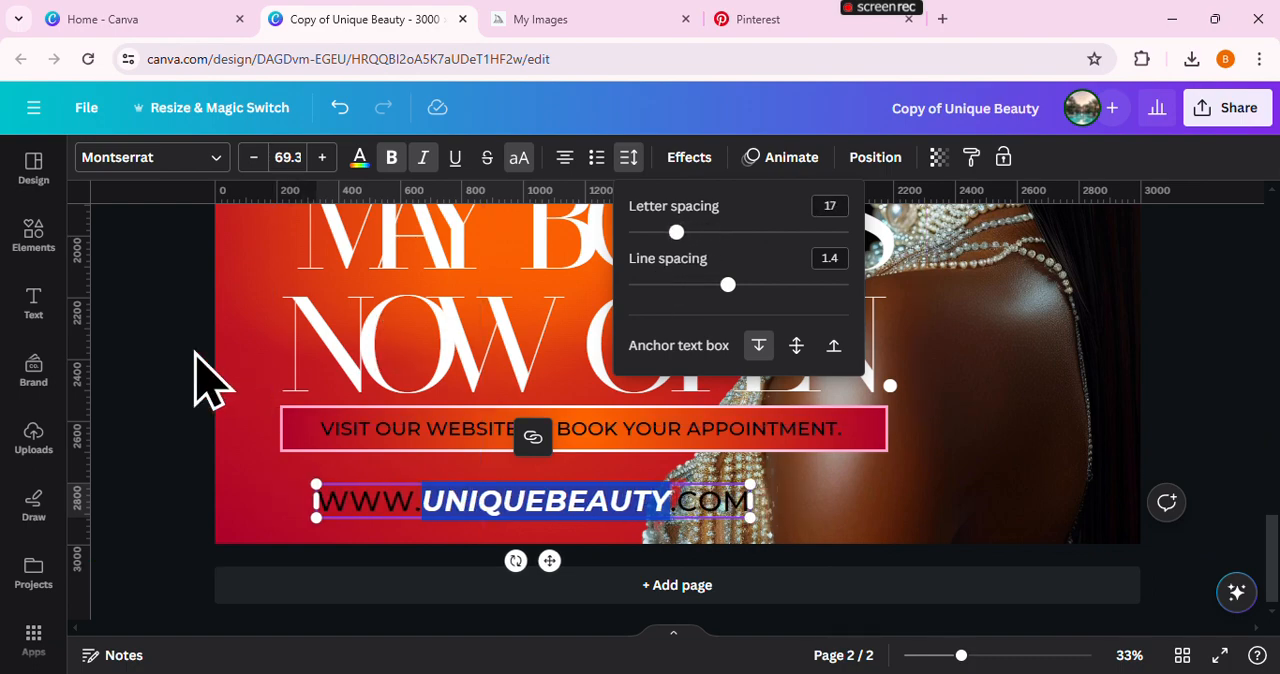
pyautogui.click(183, 352)
pyautogui.click(201, 442)
pyautogui.click(360, 525)
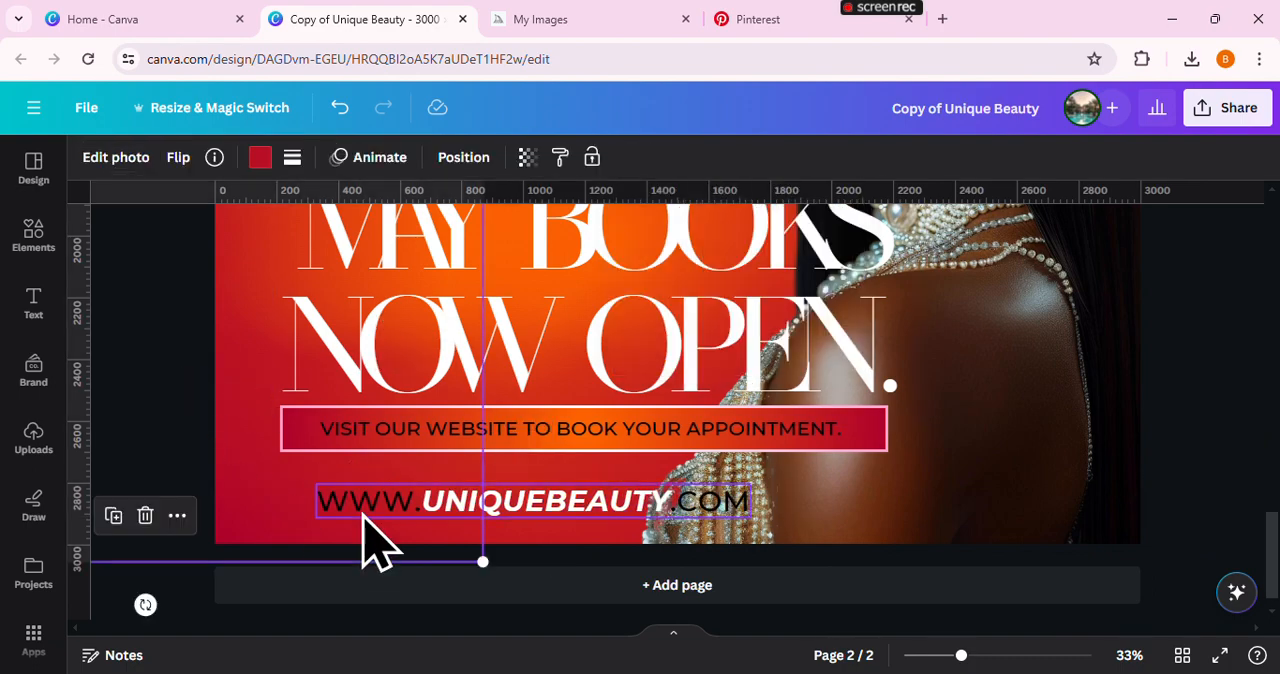
# Colour the entire web address white (#ffffff)
pyautogui.click(364, 512)
pyautogui.click(360, 160)
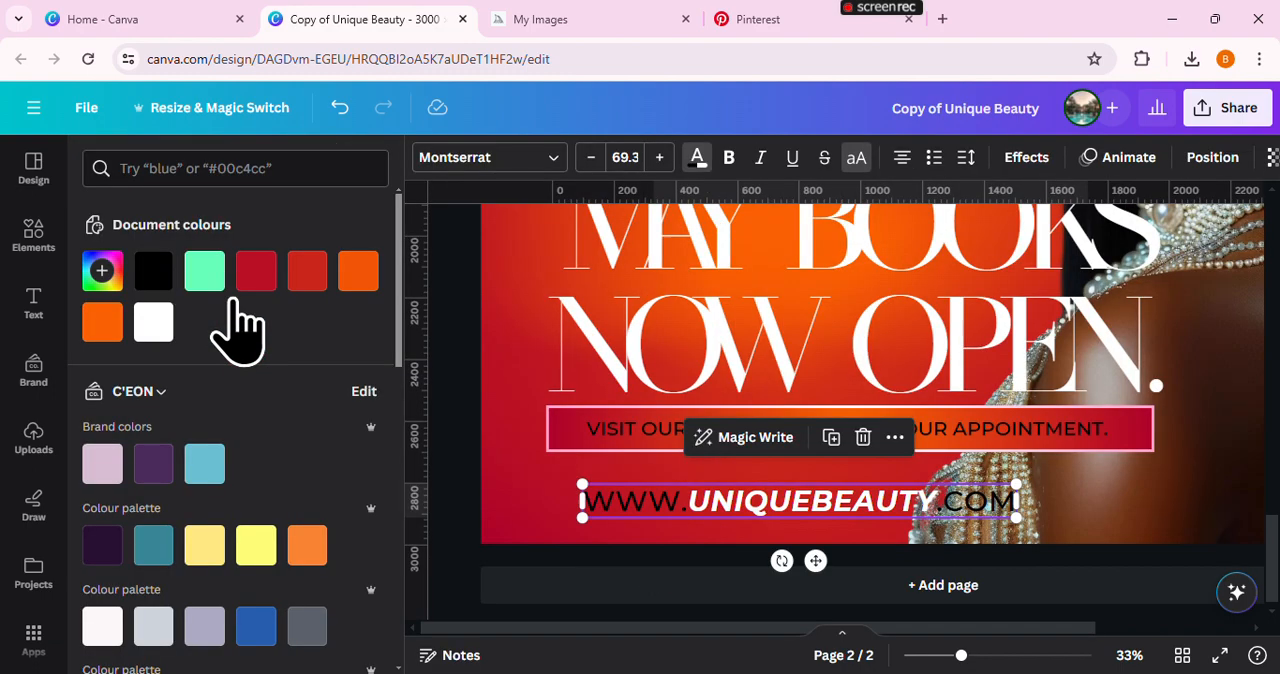
pyautogui.click(153, 322)
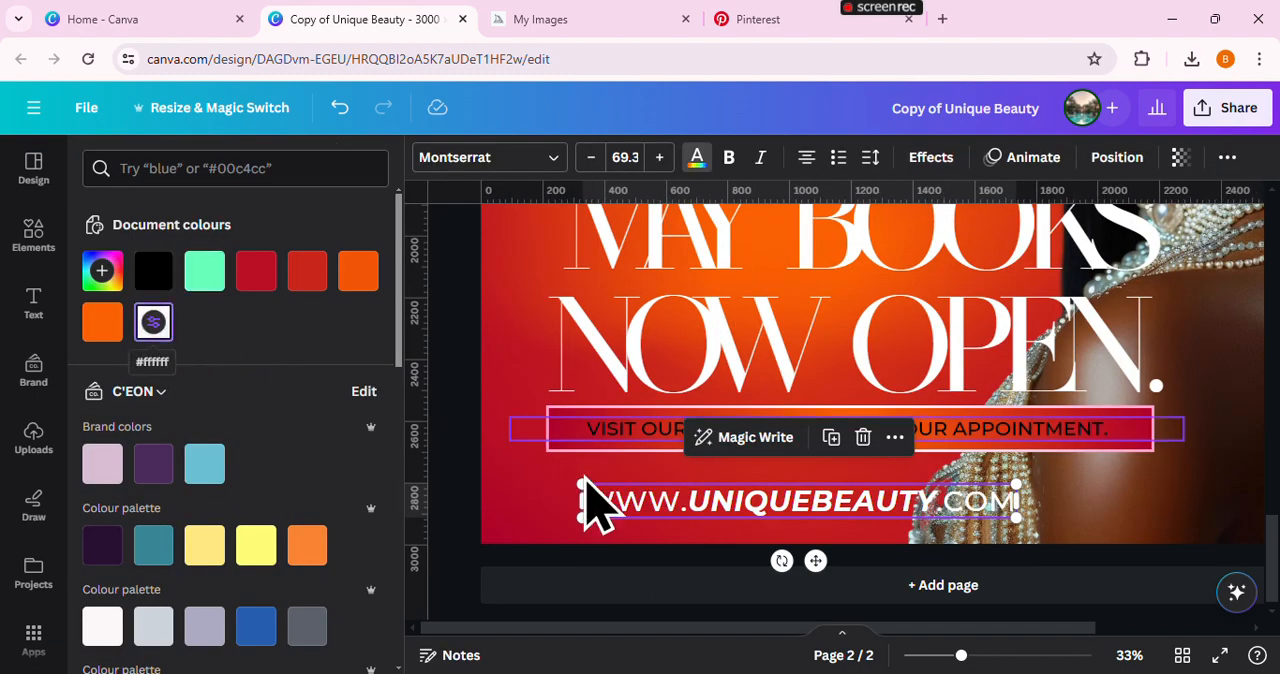
pyautogui.click(466, 457)
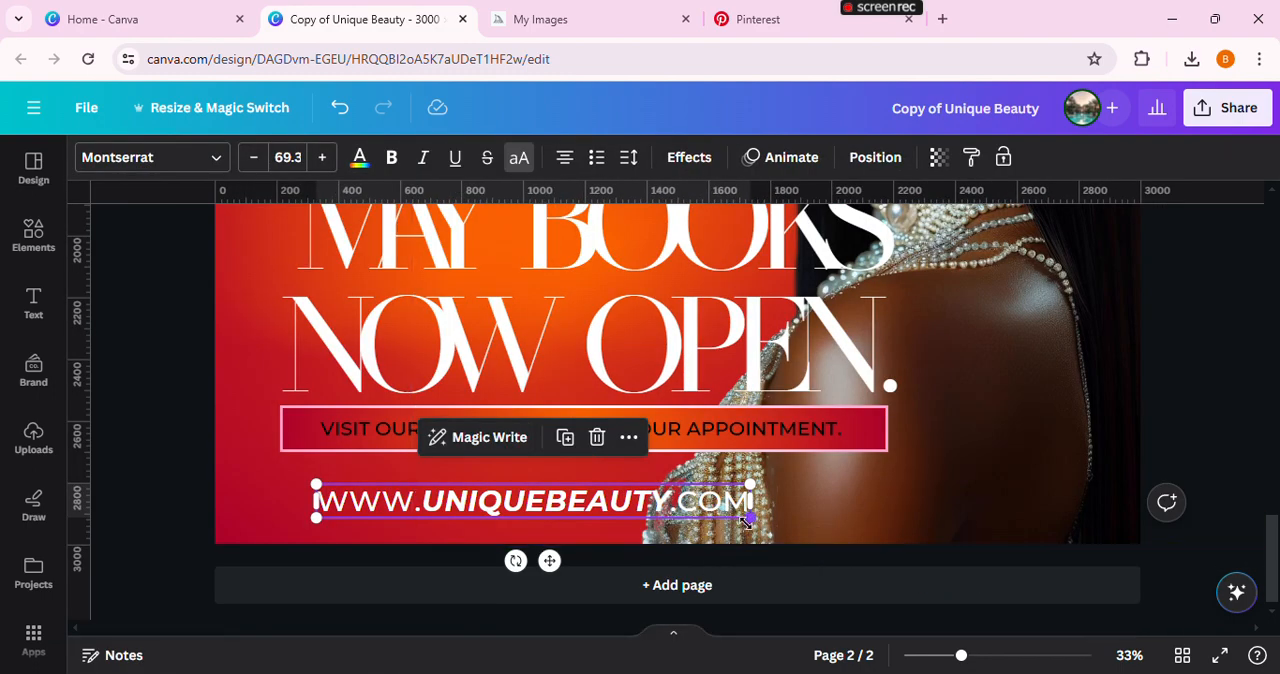
# Scale the web address down to font size 58.1 and move it to about the middle beneath the bar
pyautogui.moveTo(748, 520); pyautogui.dragTo(686, 520)
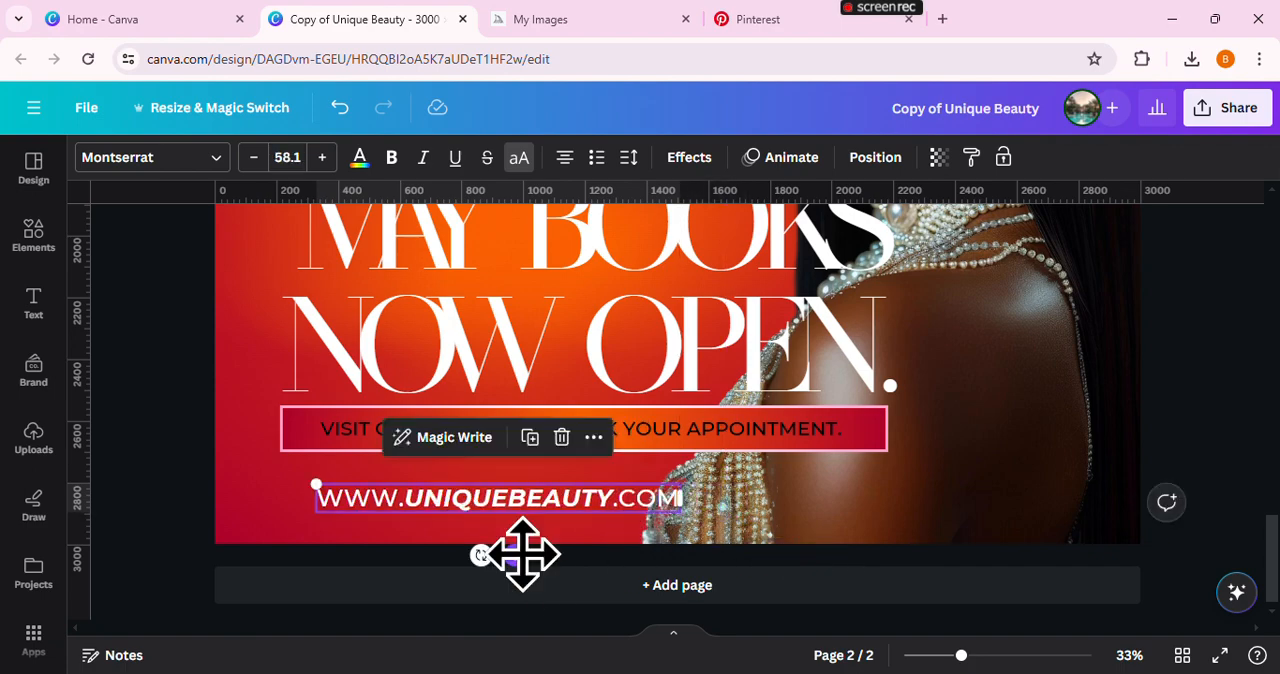
pyautogui.moveTo(522, 555); pyautogui.dragTo(563, 557)
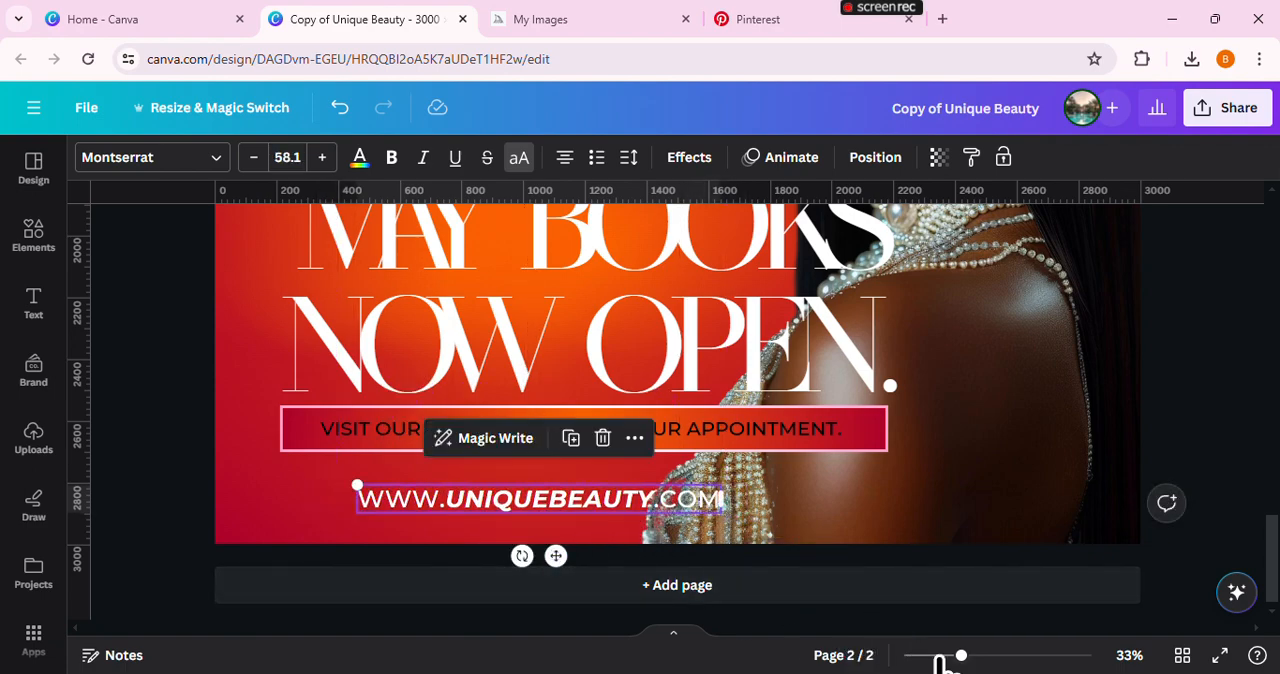
pyautogui.moveTo(940, 656); pyautogui.dragTo(934, 656)
pyautogui.click(1205, 480)
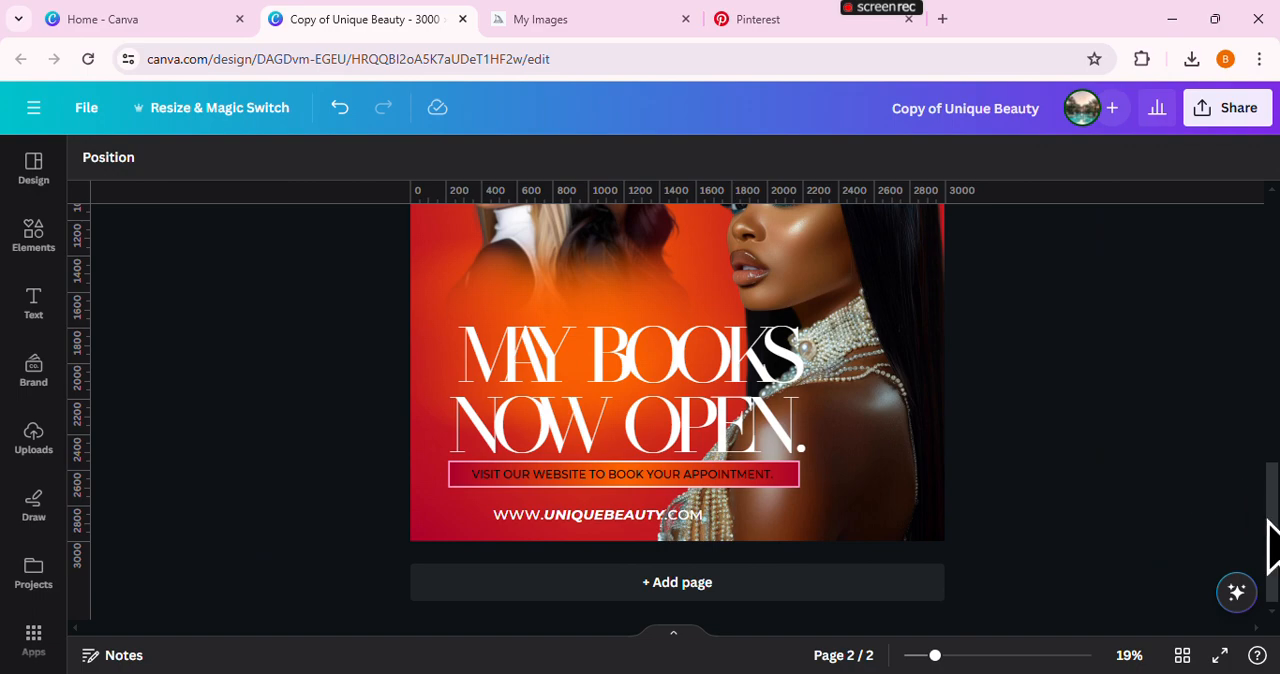
# Search the element library for "bundles" and look through the photo results for hair bundles
pyautogui.scroll(4, 1272, 540)
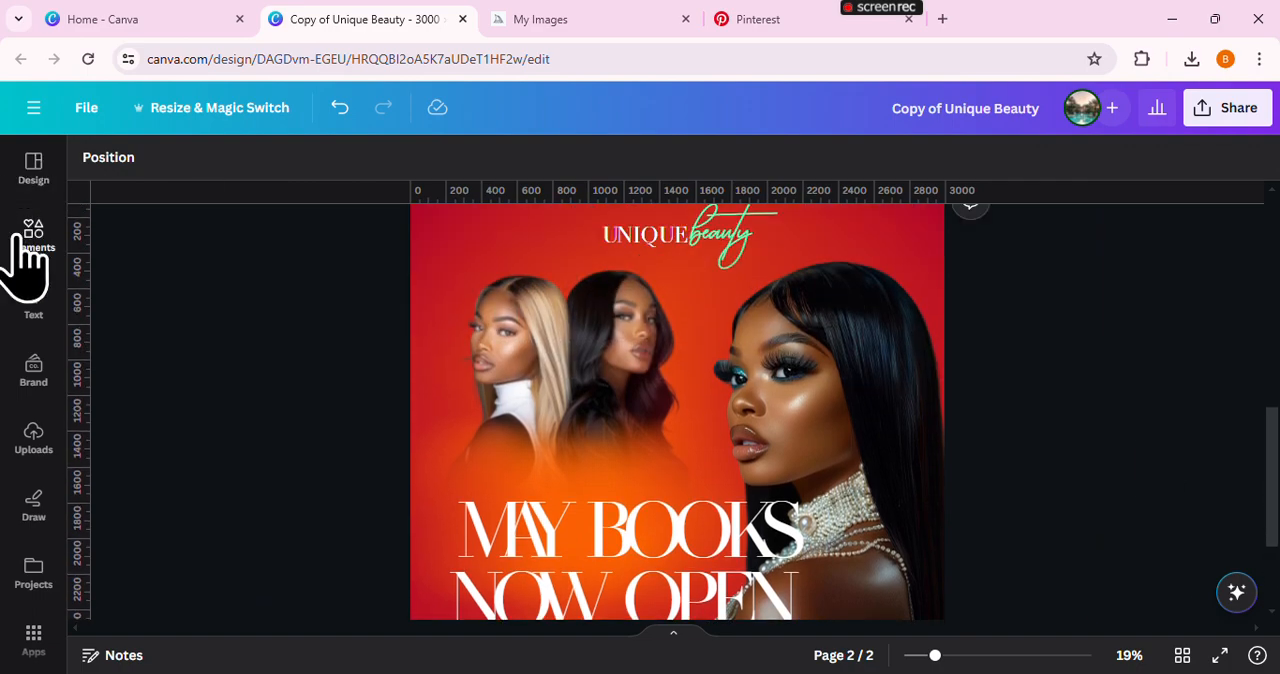
pyautogui.click(22, 240)
pyautogui.click(183, 204)
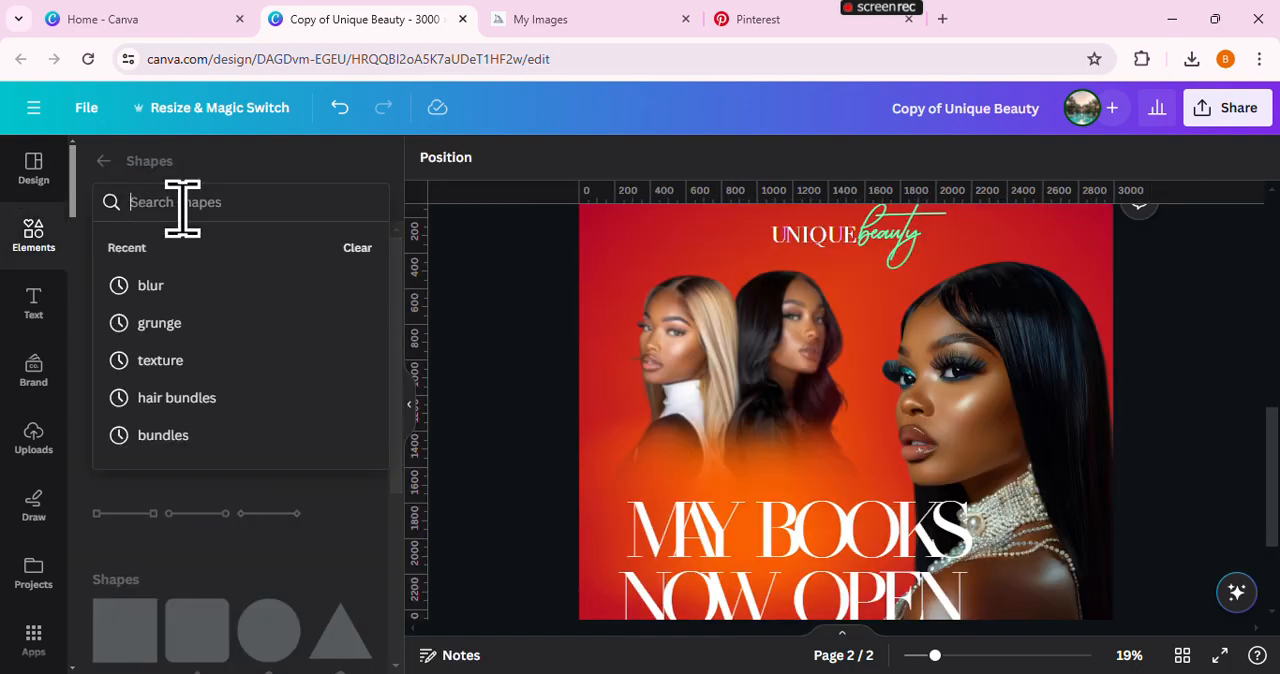
pyautogui.click(103, 161)
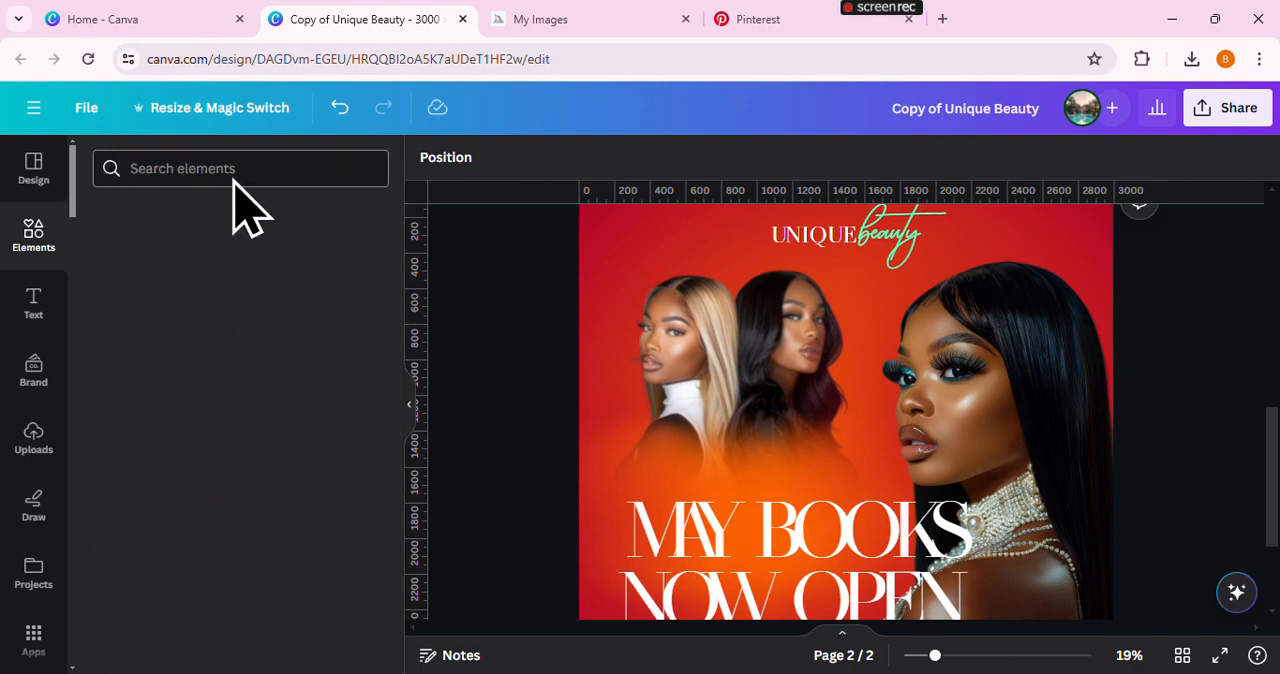
pyautogui.click(232, 170)
pyautogui.write('bundles')
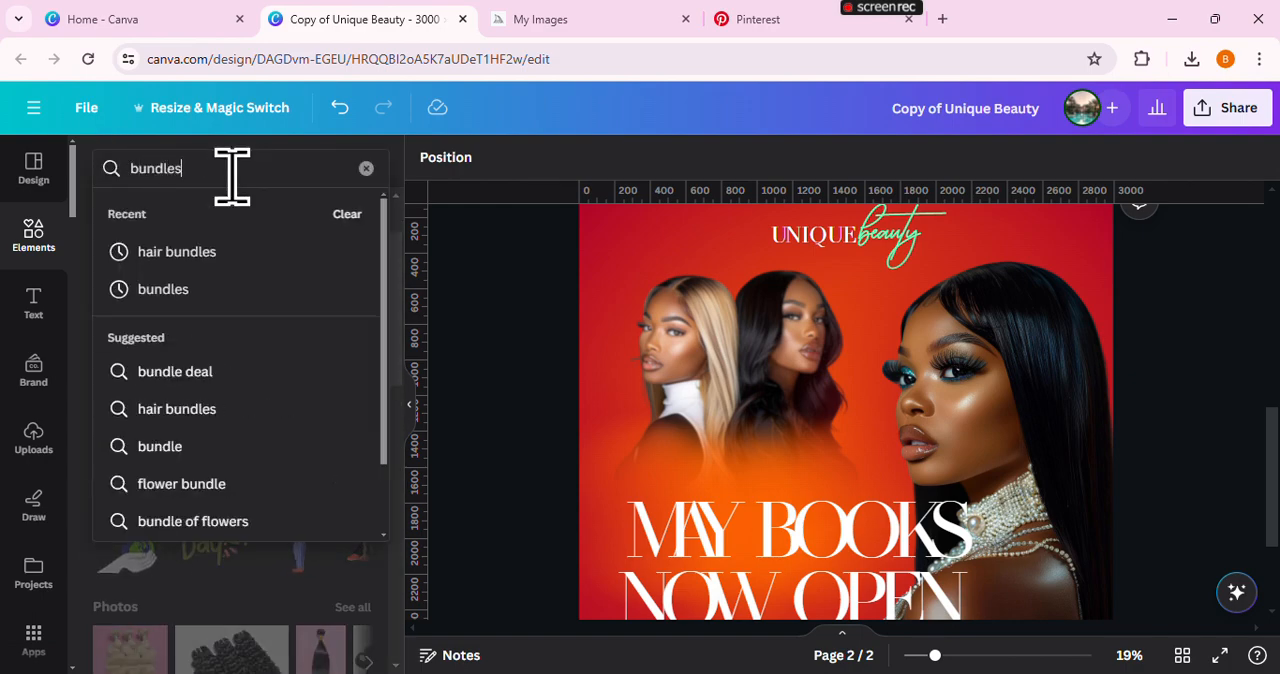
pyautogui.press('Return')
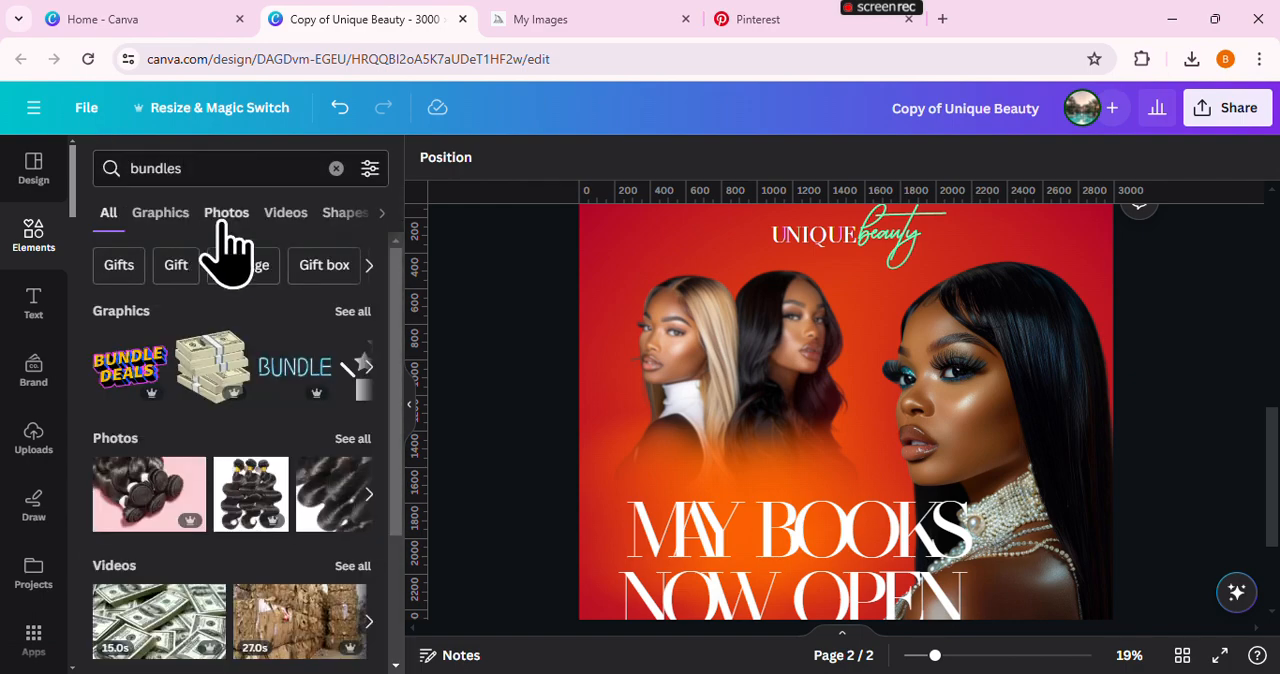
pyautogui.click(225, 213)
pyautogui.scroll(-5, 352, 470)
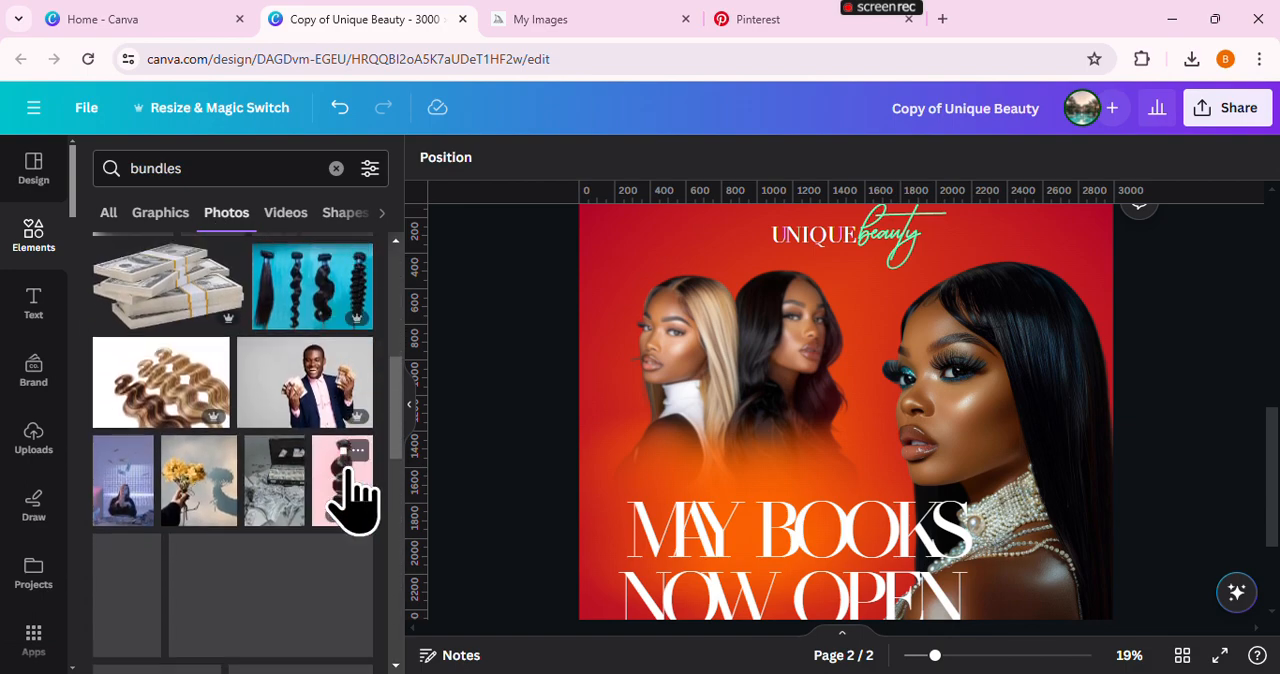
pyautogui.scroll(-10, 344, 466)
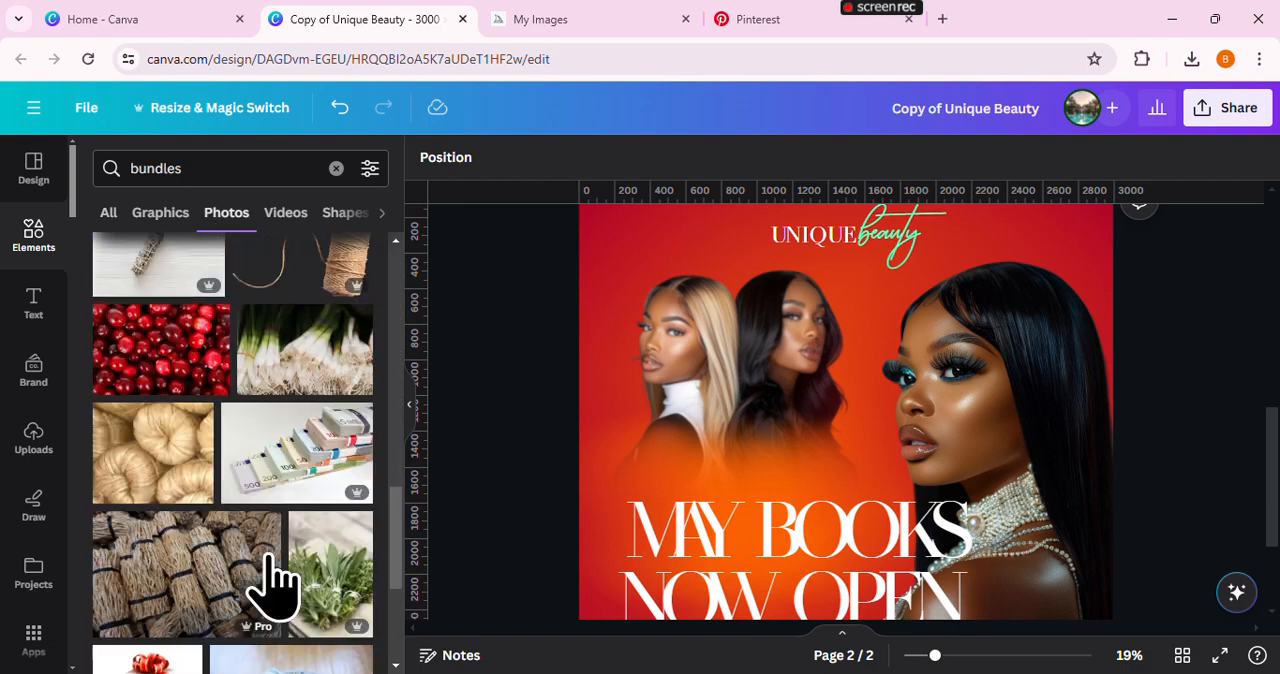
pyautogui.scroll(-4, 272, 580)
pyautogui.scroll(15, 275, 585)
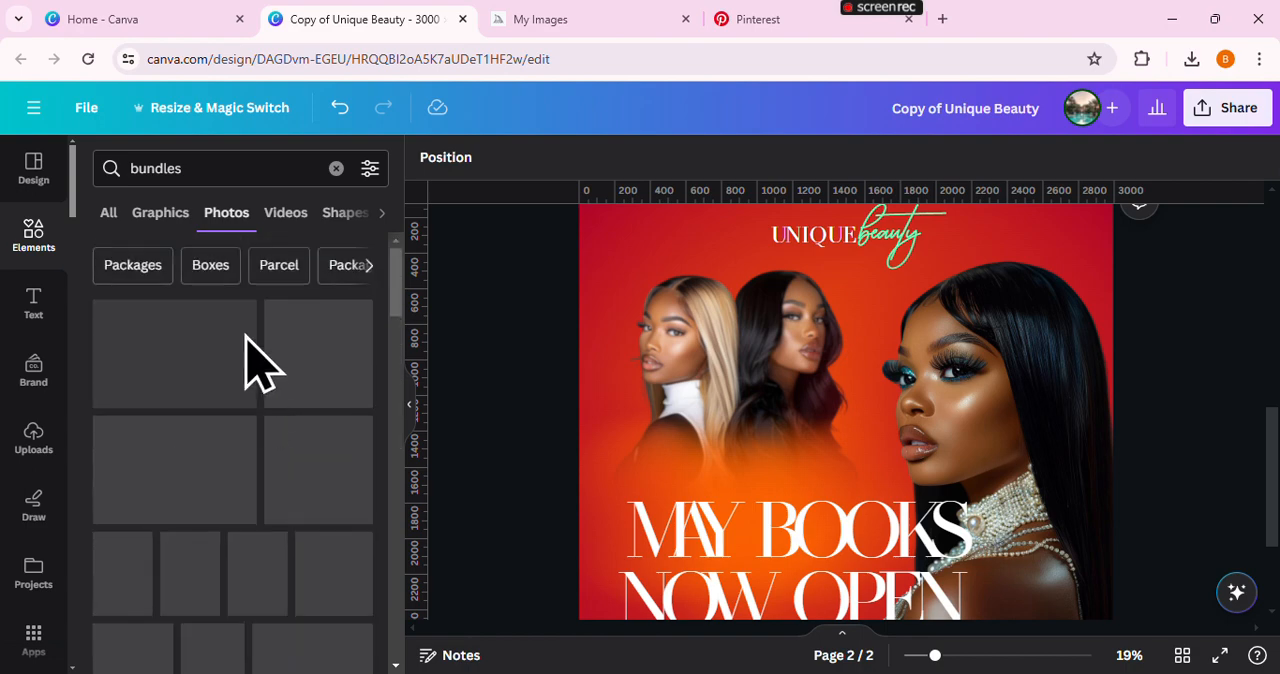
# Search the photos for "hair bundles" and add the straight black hair bundle on a pink background to the flyer page
pyautogui.click(130, 168)
pyautogui.write('hair')
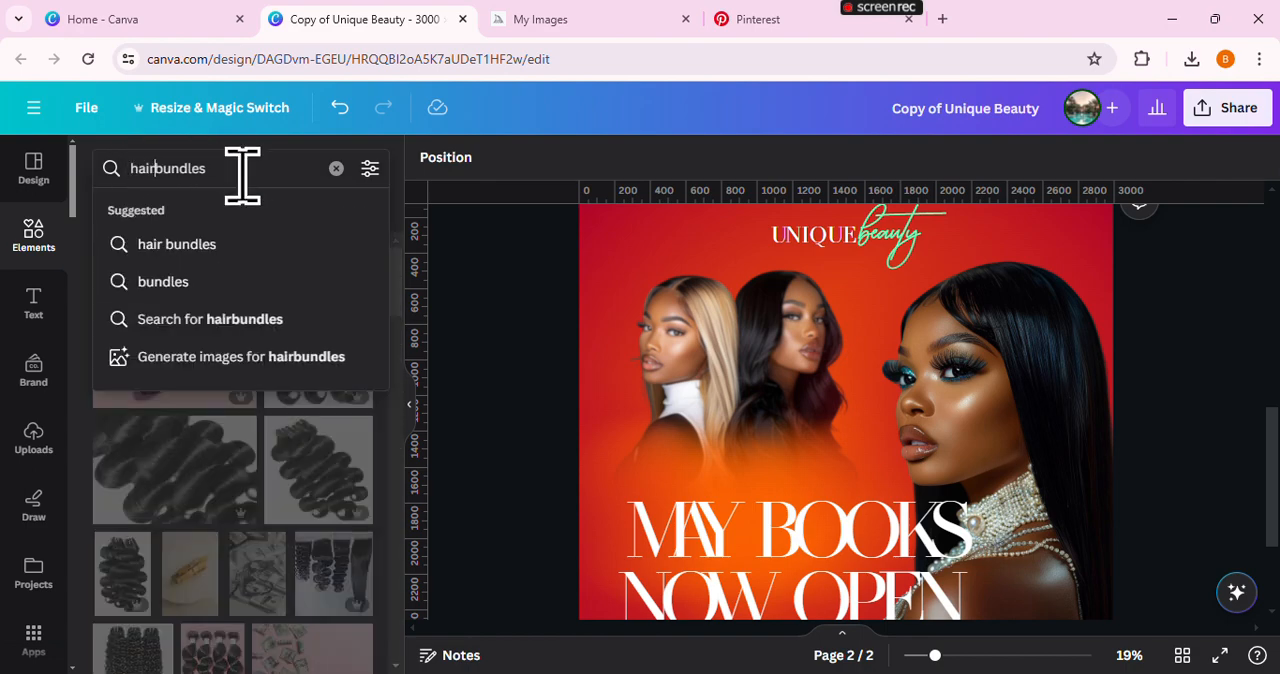
pyautogui.press('Return')
pyautogui.scroll(-5, 309, 457)
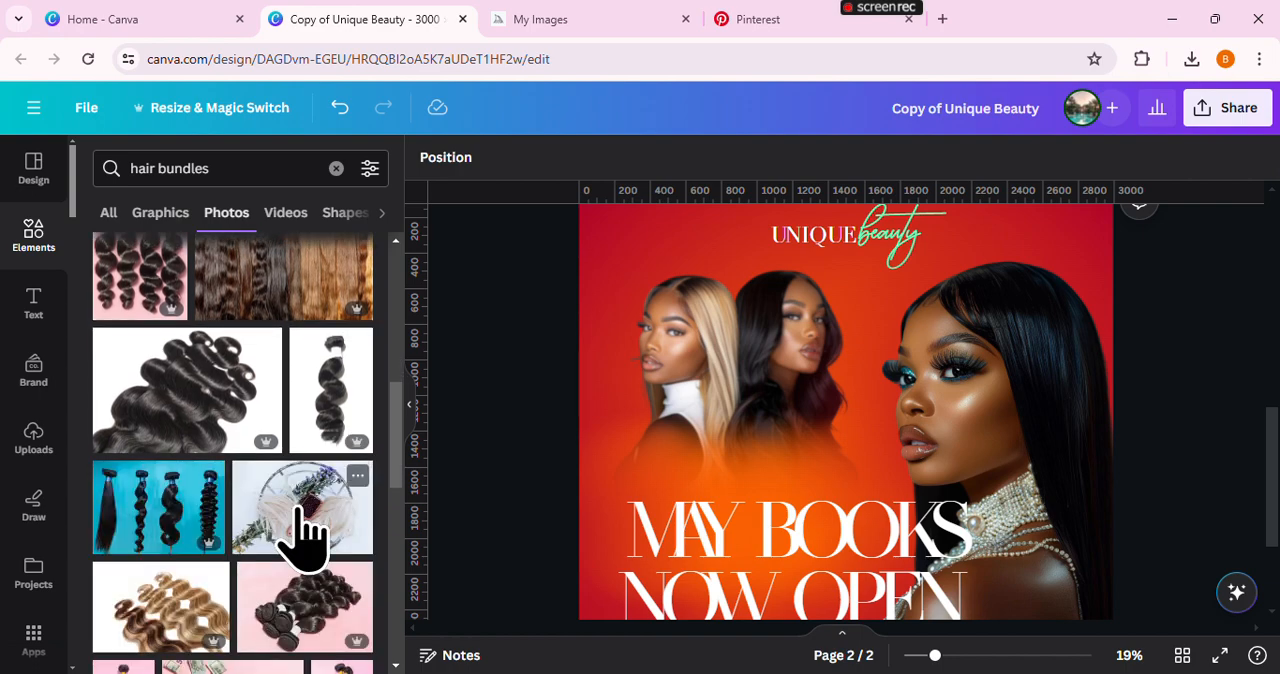
pyautogui.scroll(-3, 309, 530)
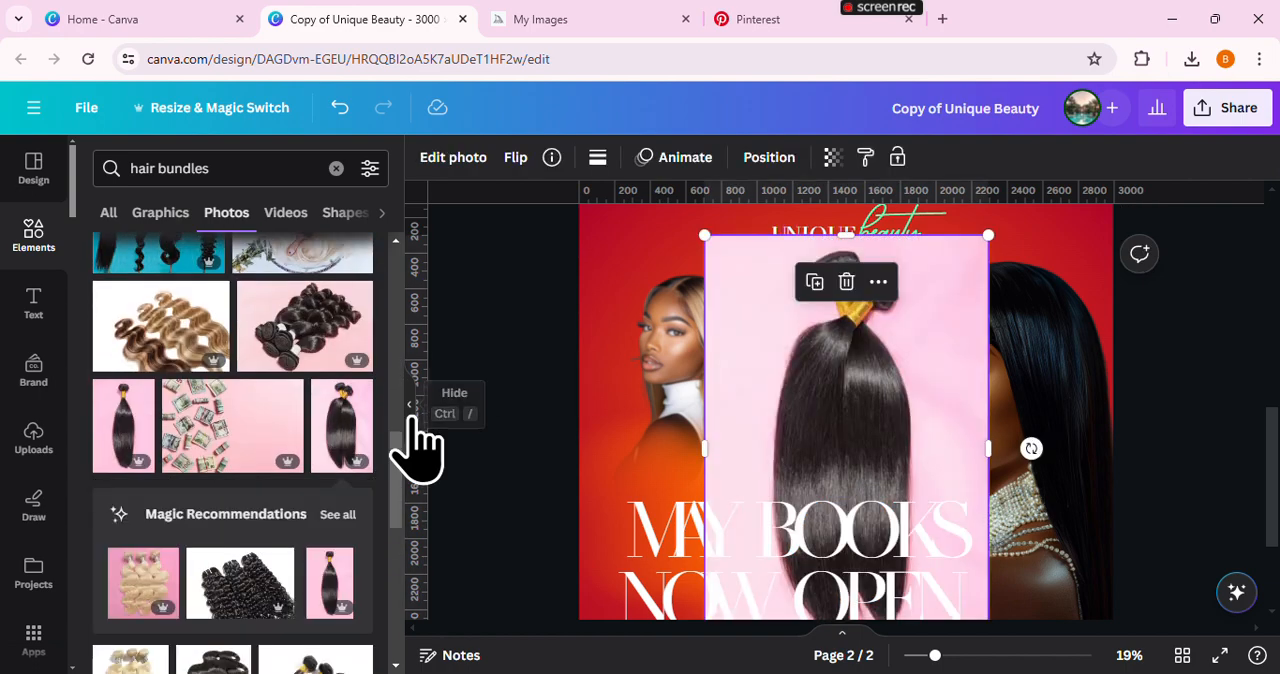
# Remove the pink background from the hair bundle photo and move the bundle towards the flyer's lower-left corner
pyautogui.click(416, 432)
pyautogui.click(100, 158)
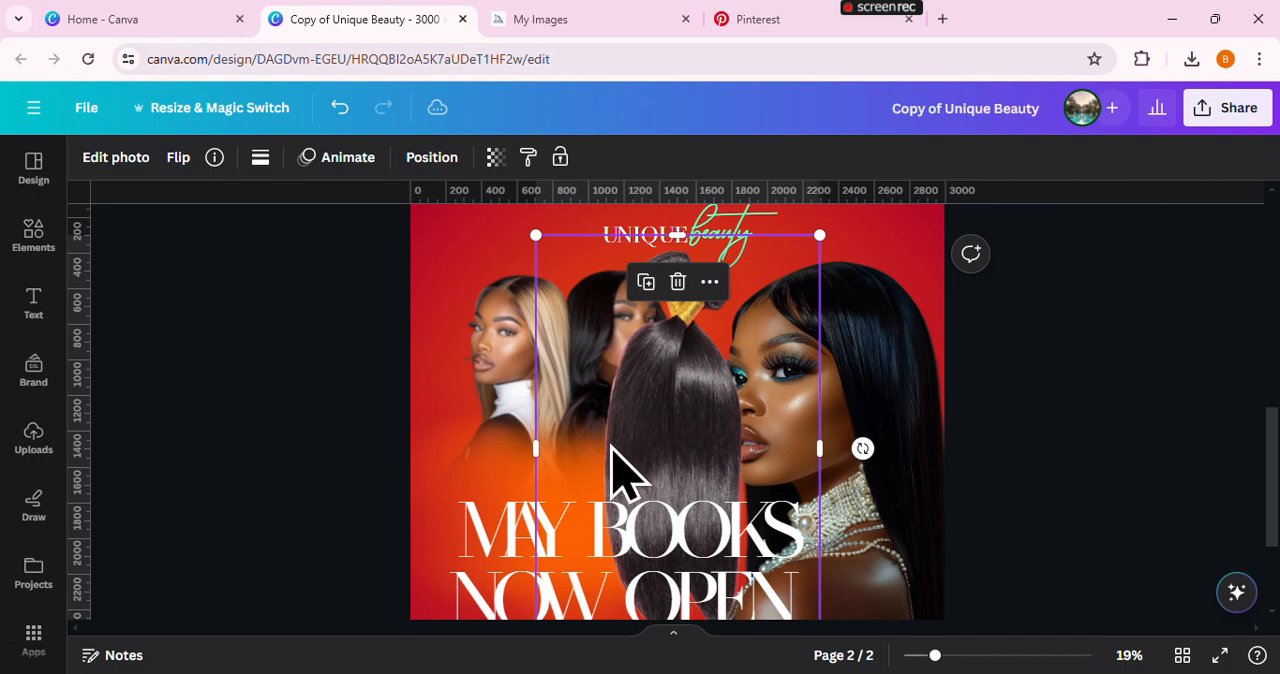
pyautogui.moveTo(613, 443); pyautogui.dragTo(448, 535)
pyautogui.scroll(-2, 908, 492)
pyautogui.moveTo(489, 296); pyautogui.dragTo(440, 376)
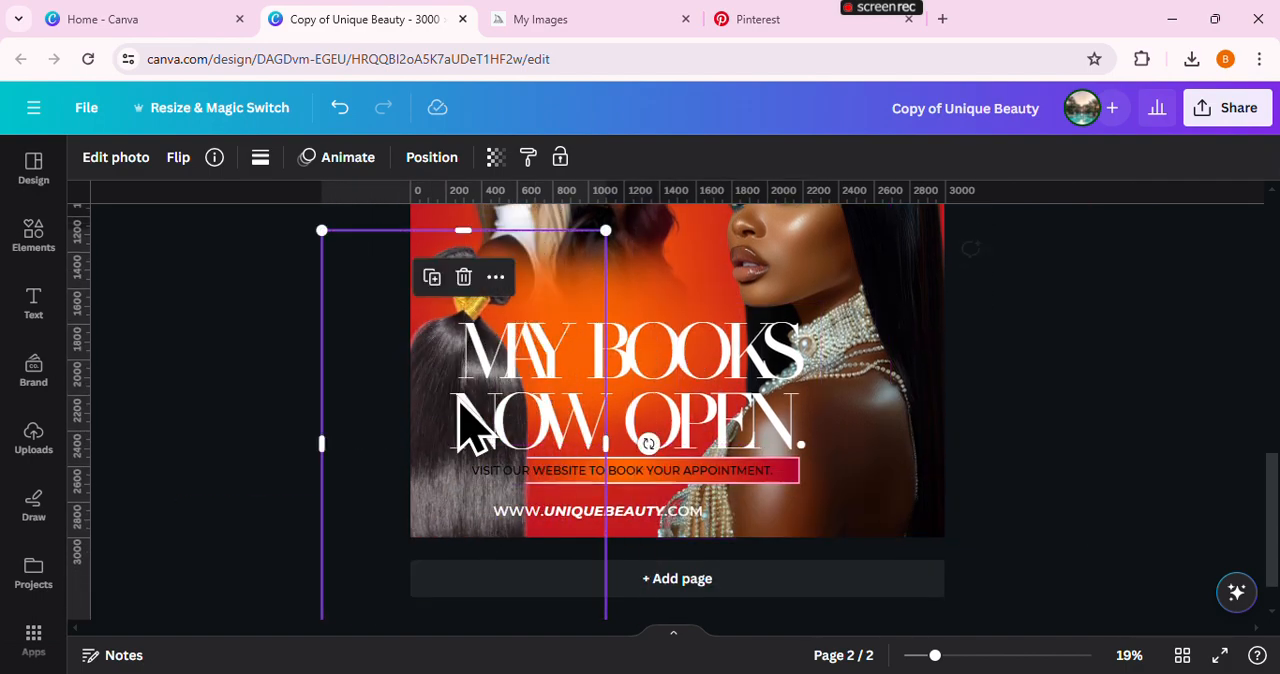
# Tilt the hair bundle clockwise and scale it down into the flyer's lower-left corner beside the appointment bar
pyautogui.moveTo(648, 443); pyautogui.dragTo(632, 522)
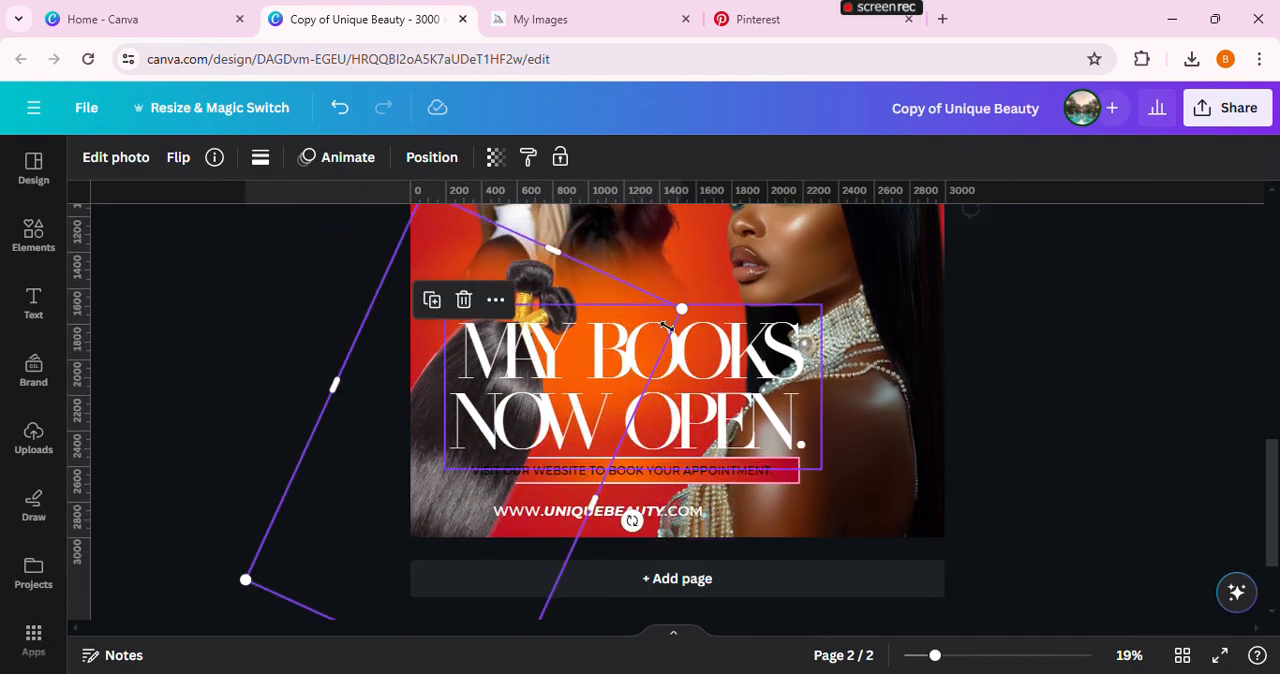
pyautogui.moveTo(679, 312); pyautogui.dragTo(410, 522)
pyautogui.click(1100, 420)
pyautogui.scroll(4, 1085, 490)
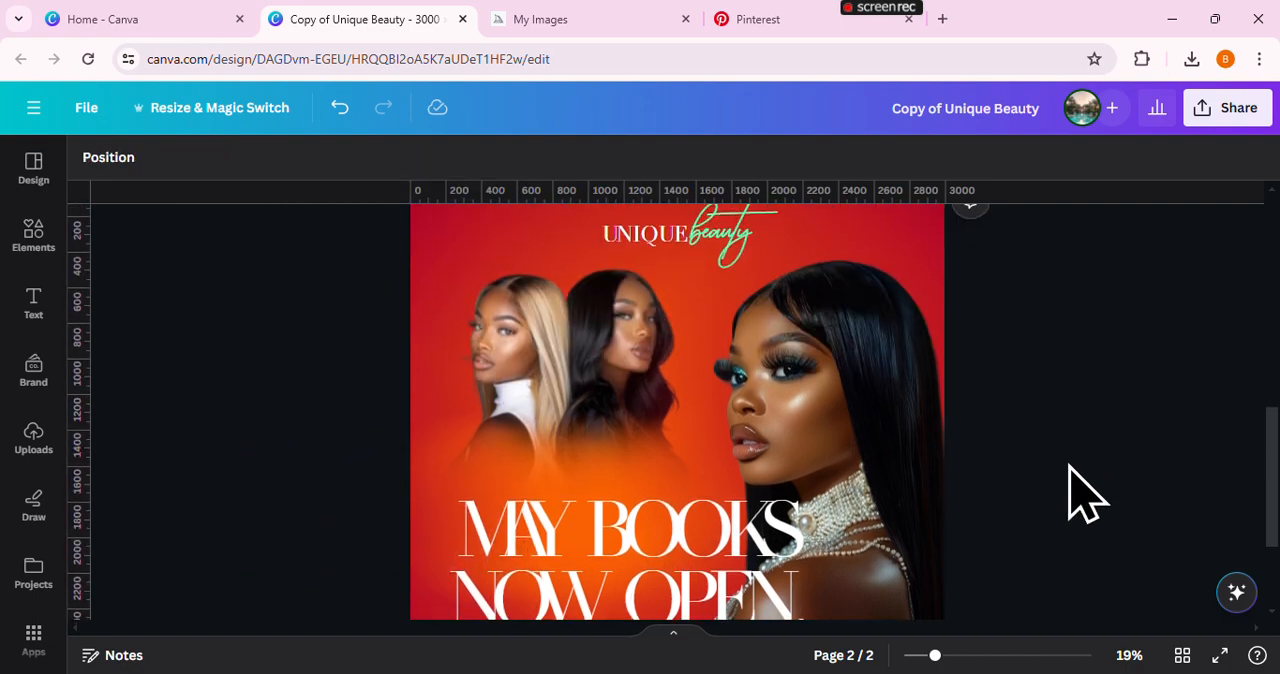
# Search the element graphics for "textur" and view the details of the Paper Texture Overlay
pyautogui.click(15, 245)
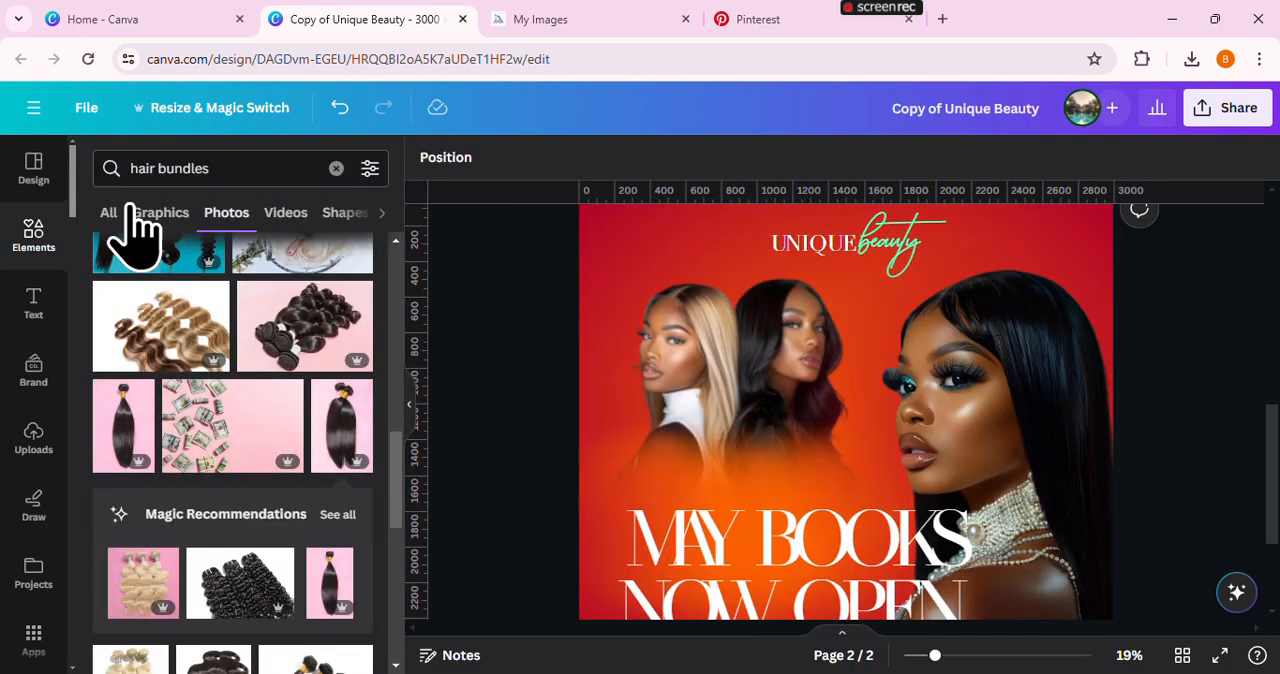
pyautogui.click(336, 169)
pyautogui.write('te')
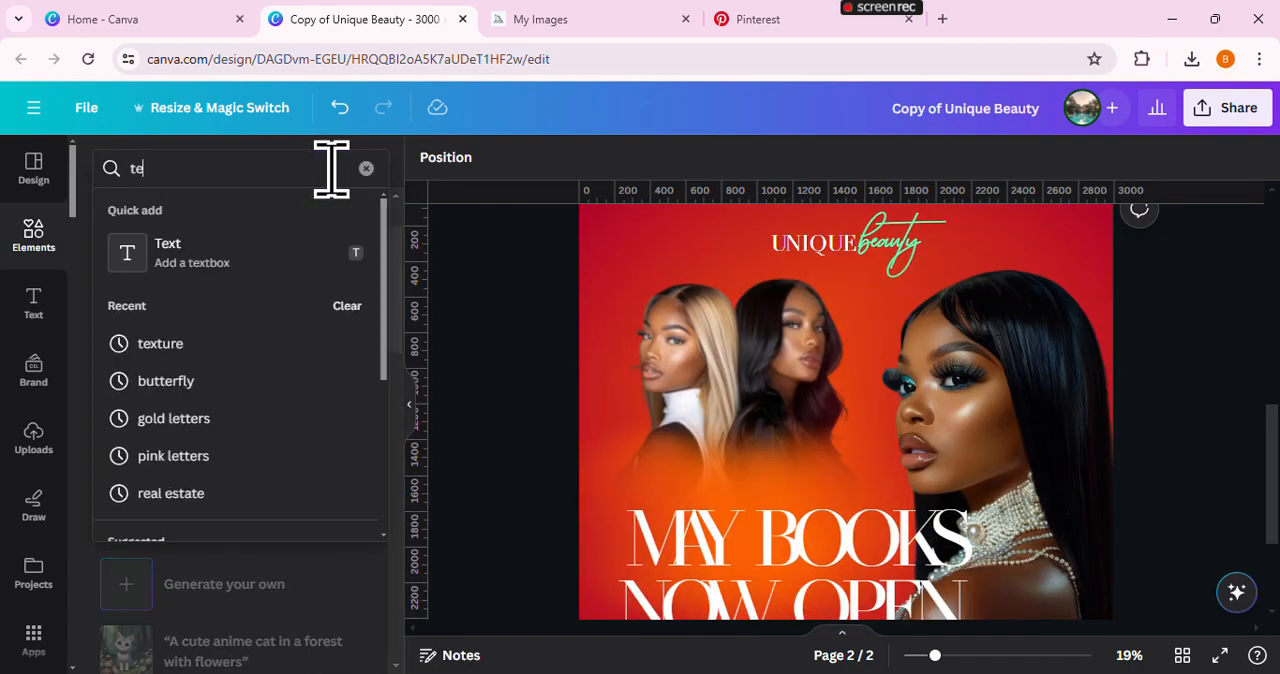
pyautogui.write('xtur')
pyautogui.press('Return')
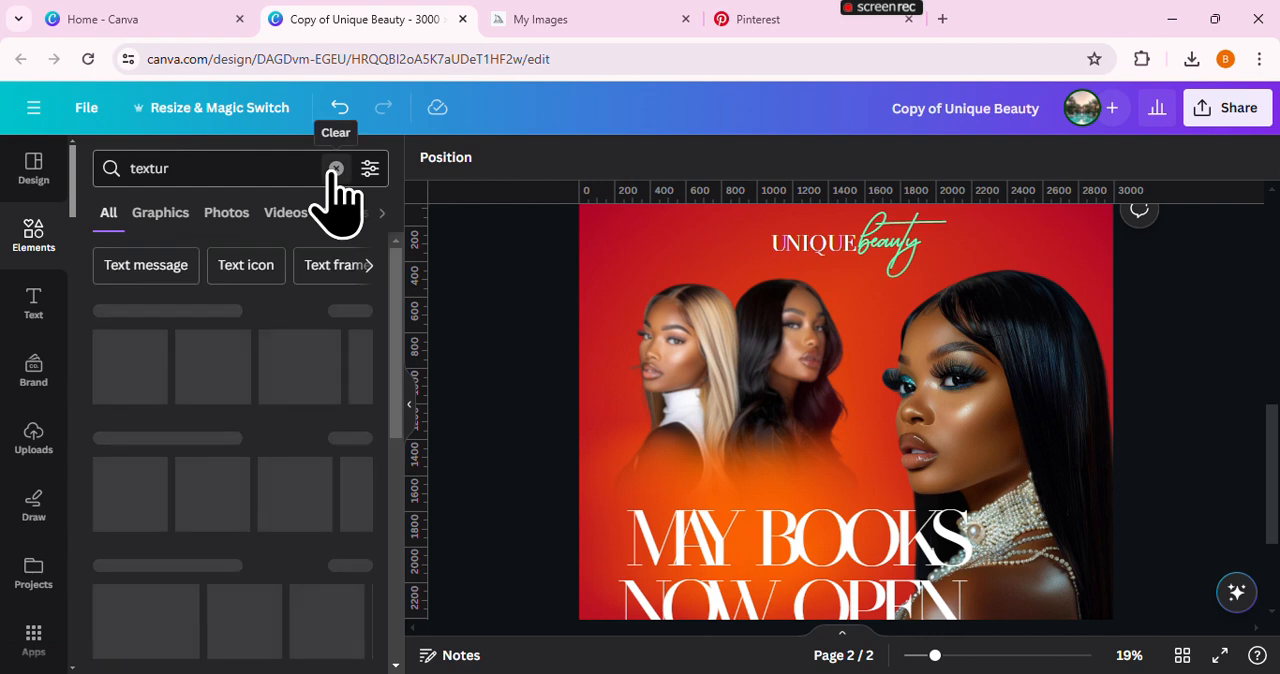
pyautogui.click(163, 212)
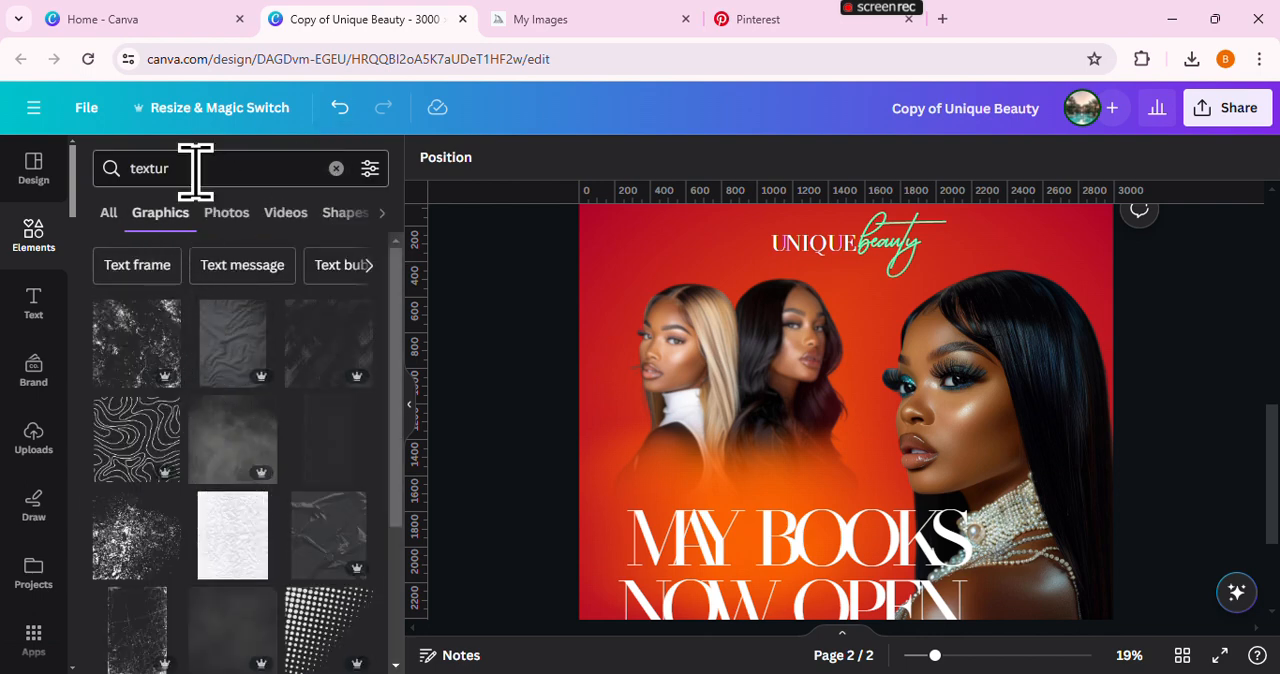
pyautogui.click(262, 314)
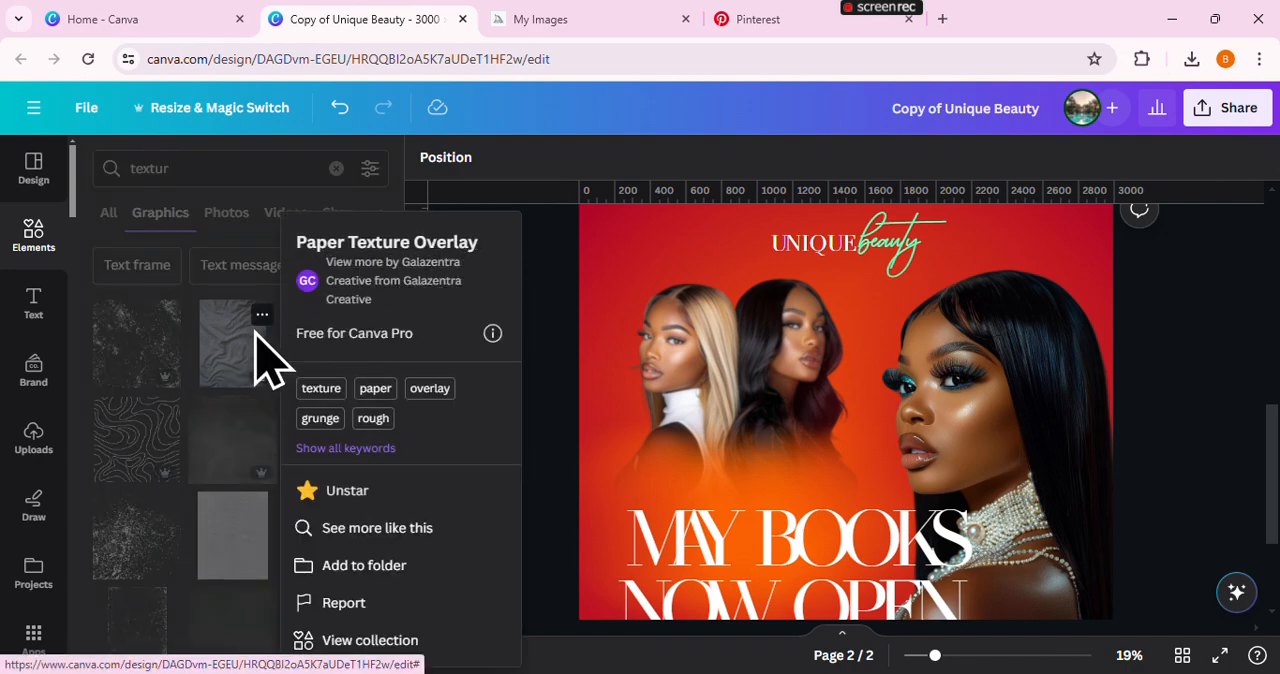
pyautogui.click(240, 380)
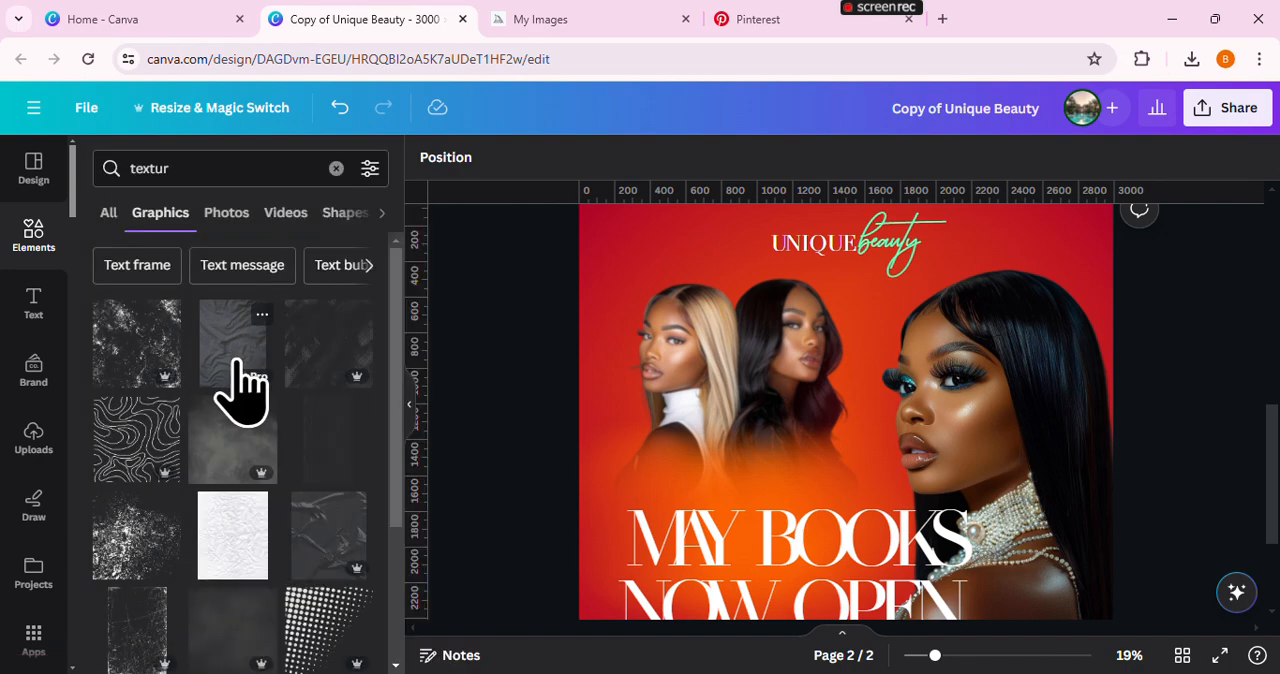
# Search the graphics for "texture", check the details of "transparent plastic texture" and add it to the flyer
pyautogui.click(190, 168)
pyautogui.write('e')
pyautogui.press('Return')
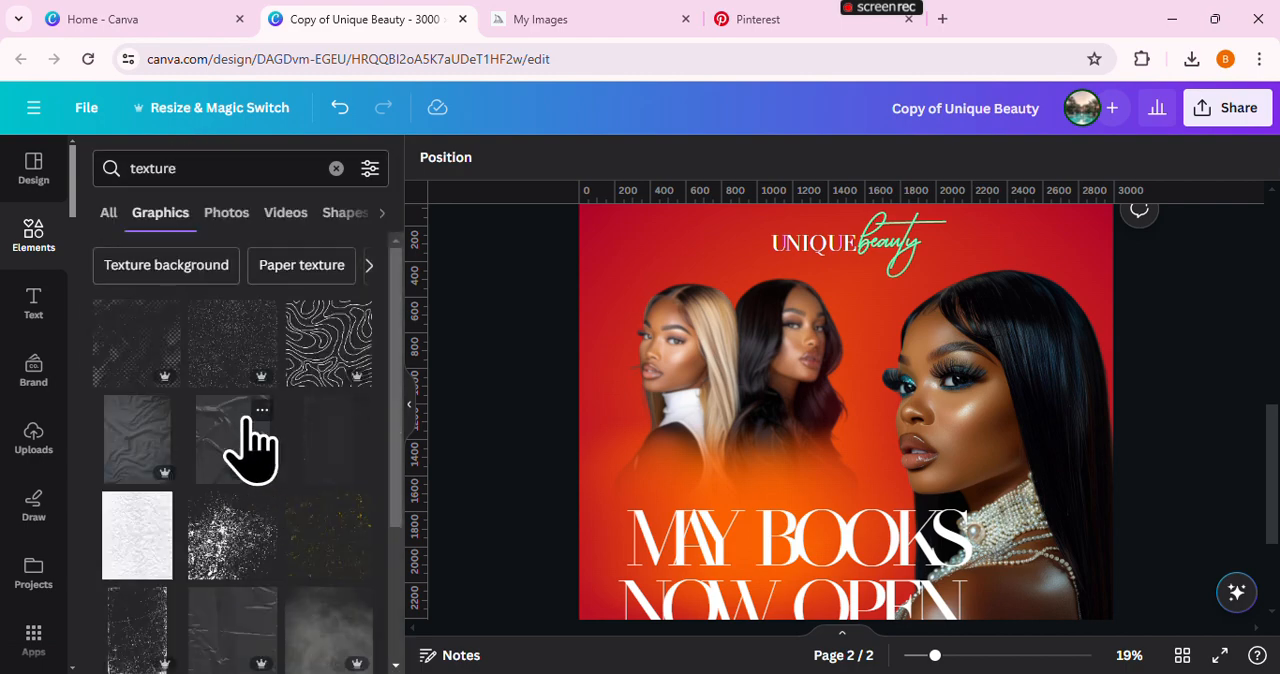
pyautogui.click(262, 410)
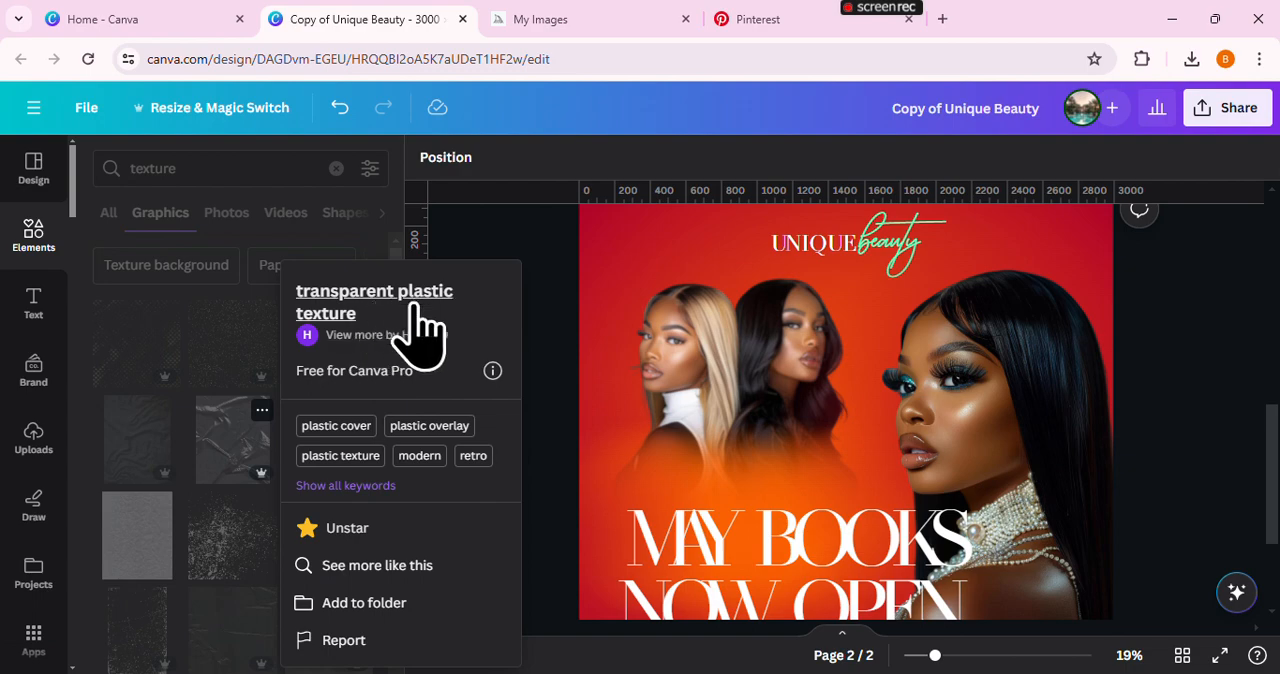
pyautogui.click(258, 465)
pyautogui.click(258, 465)
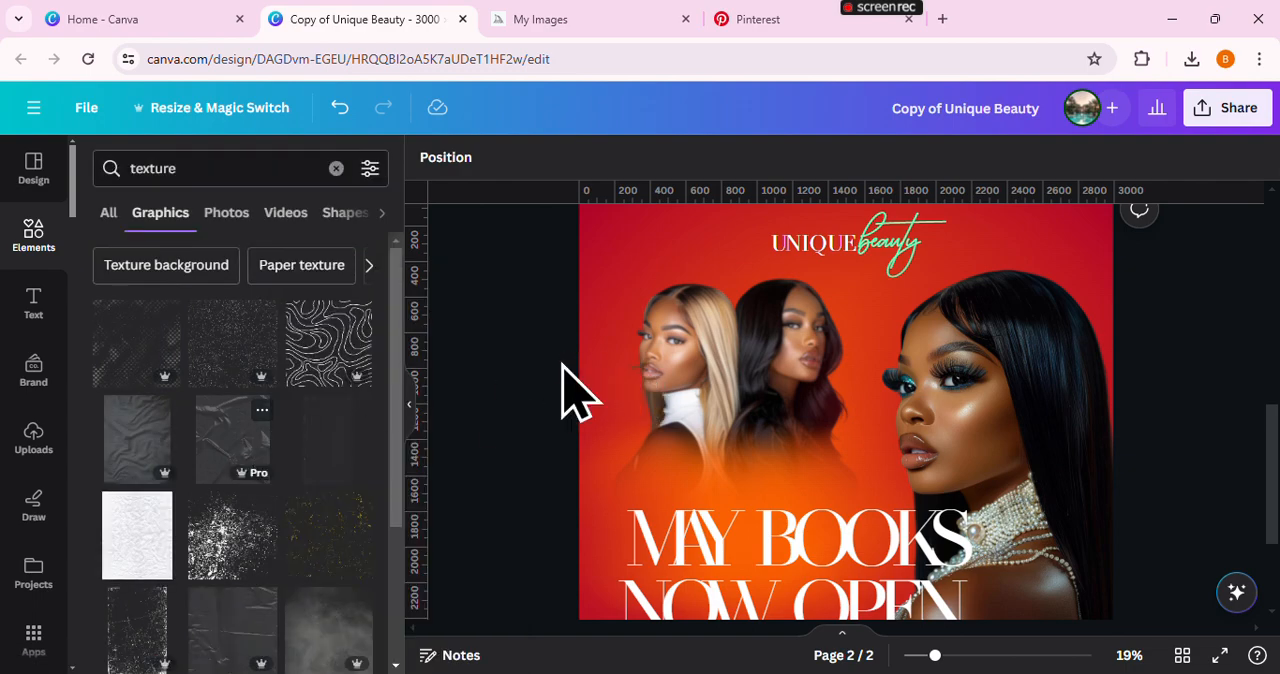
# Align the plastic texture with the page's upper-left corner and enlarge it to about 3082 × 3658 px, covering the whole flyer
pyautogui.click(410, 415)
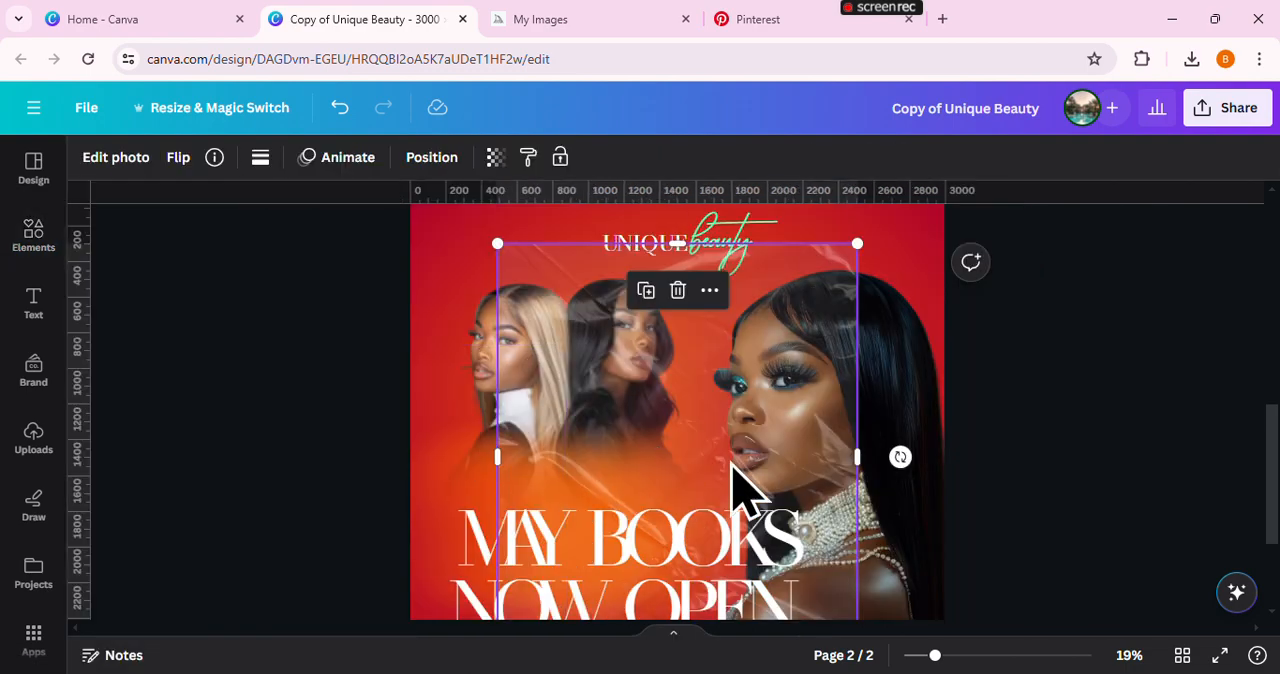
pyautogui.moveTo(937, 657); pyautogui.dragTo(909, 657)
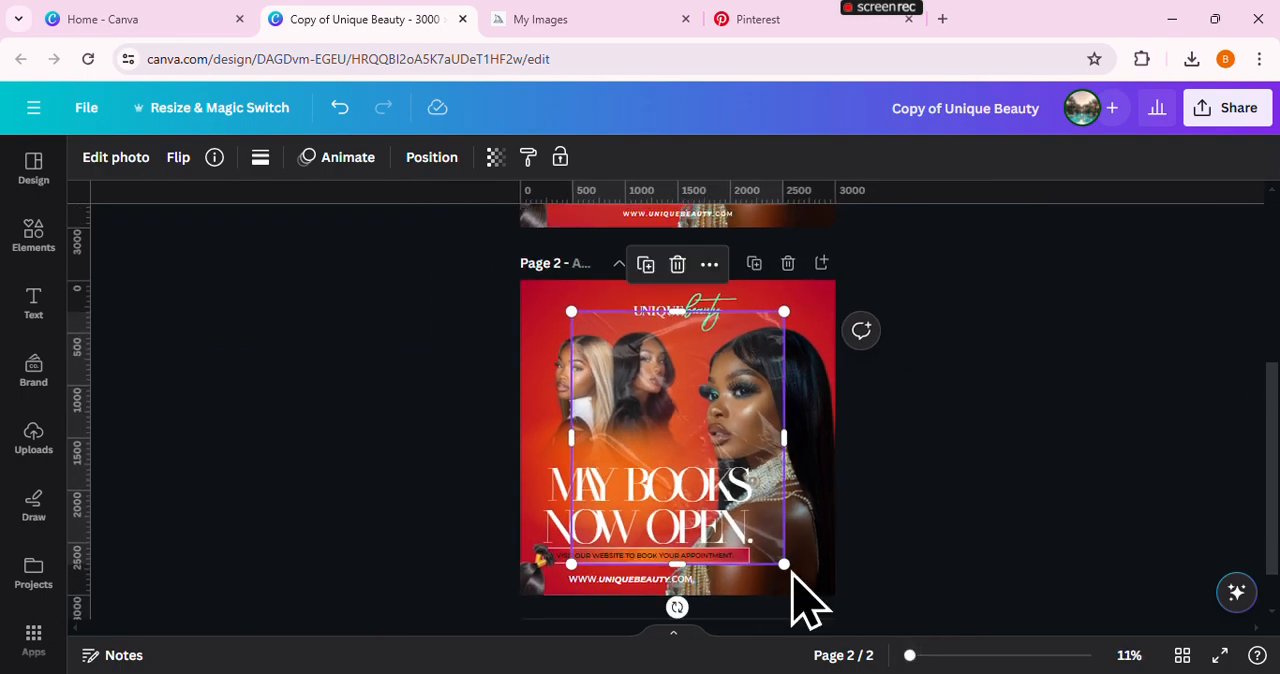
pyautogui.moveTo(692, 420); pyautogui.dragTo(645, 391)
pyautogui.moveTo(733, 532); pyautogui.dragTo(846, 640)
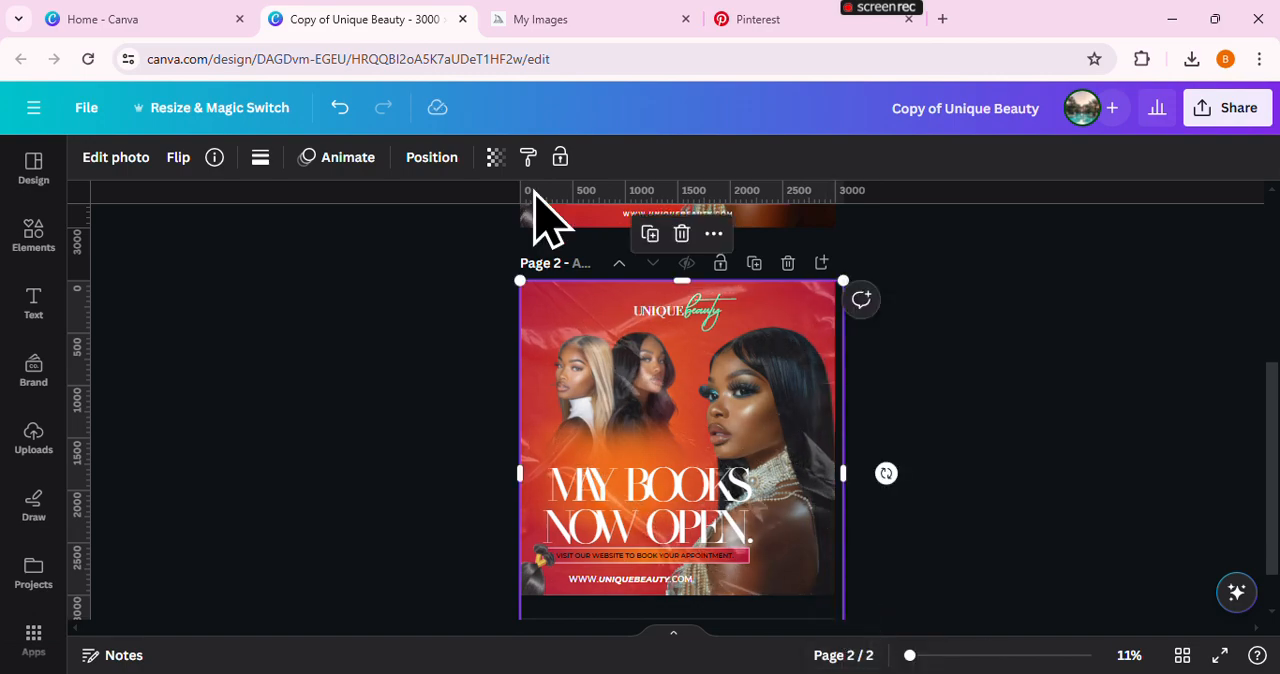
# Lower the plastic texture's opacity and send it to the back, behind the models and text
pyautogui.click(495, 157)
pyautogui.moveTo(452, 237); pyautogui.dragTo(422, 233)
pyautogui.click(431, 157)
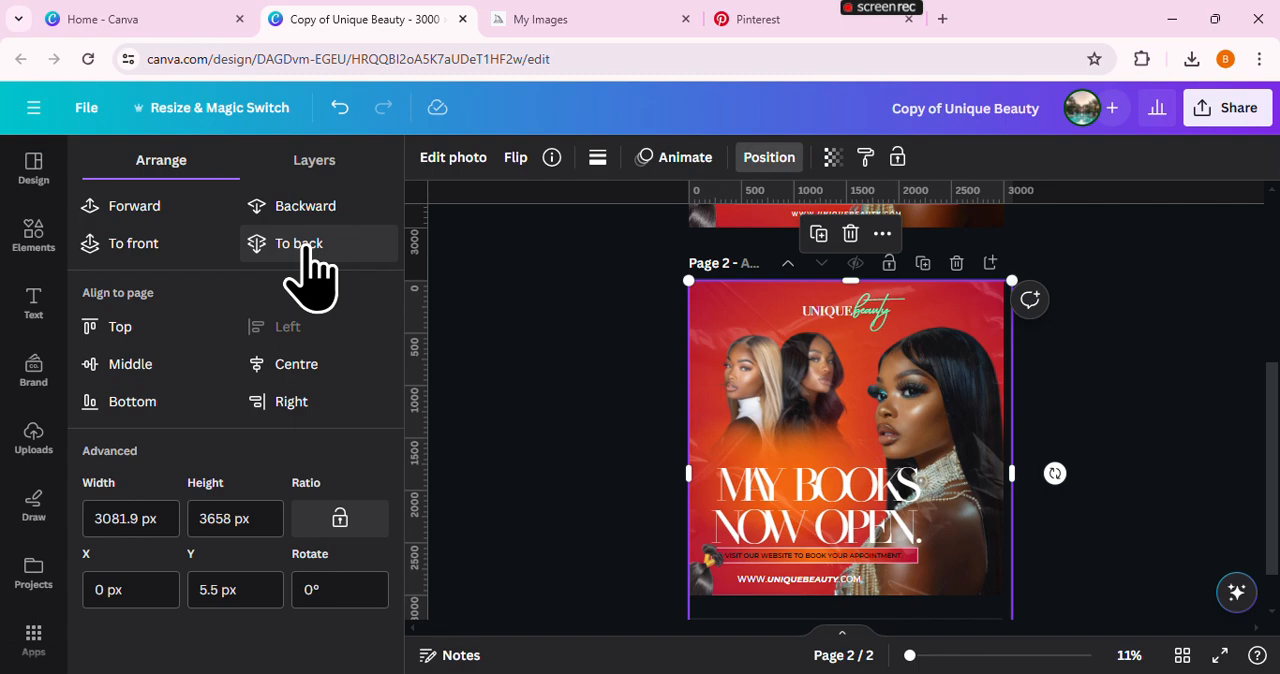
pyautogui.click(305, 245)
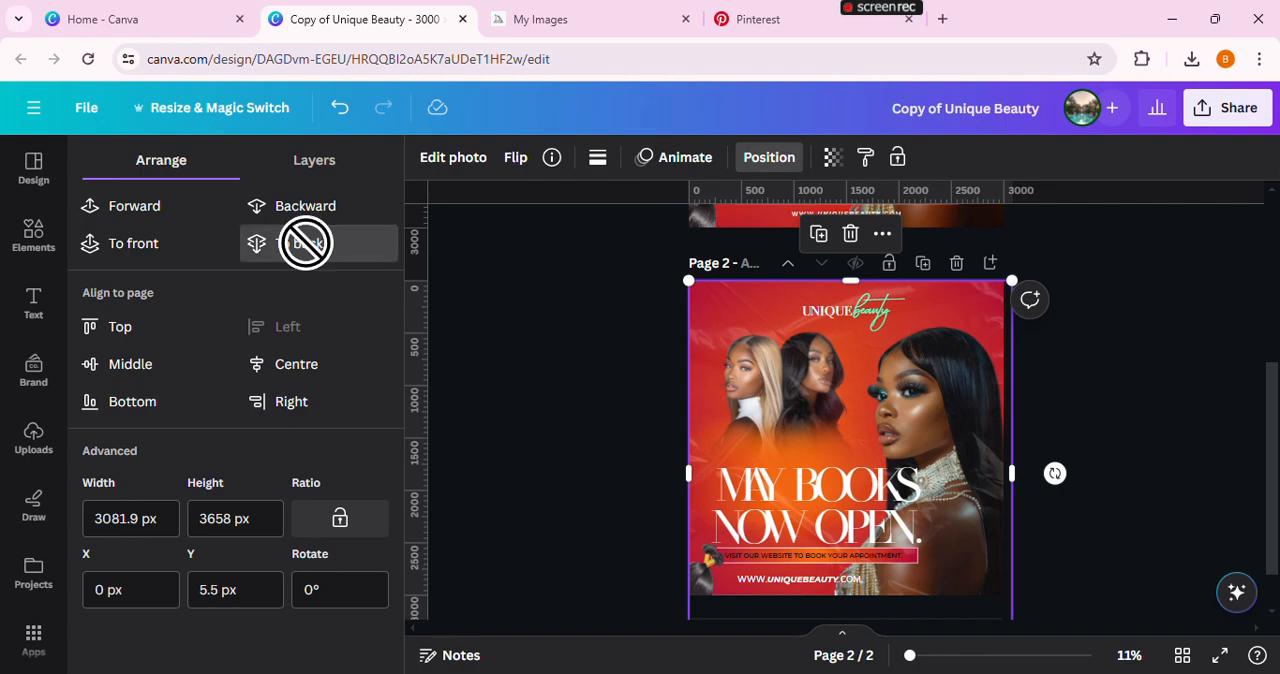
# Search the graphics for "grunge", check the details of "Detailed grunge scratches overlay texture" and add it to the flyer
pyautogui.click(40, 245)
pyautogui.click(313, 170)
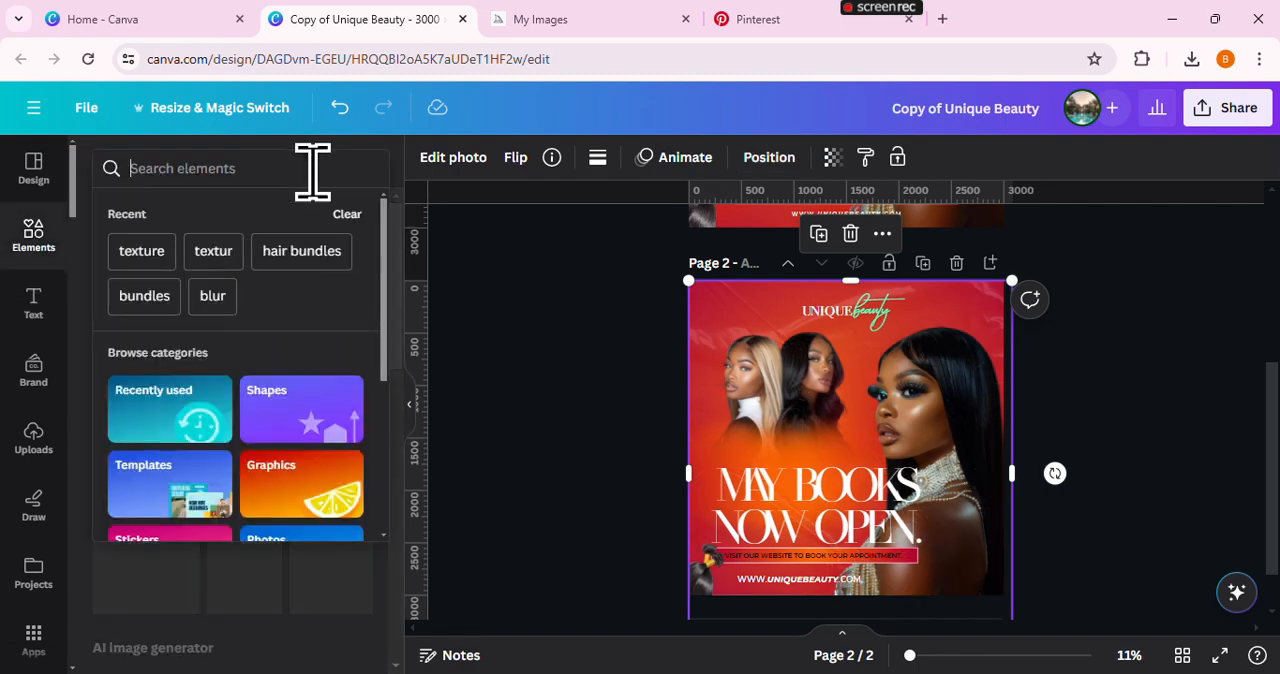
pyautogui.write('gru')
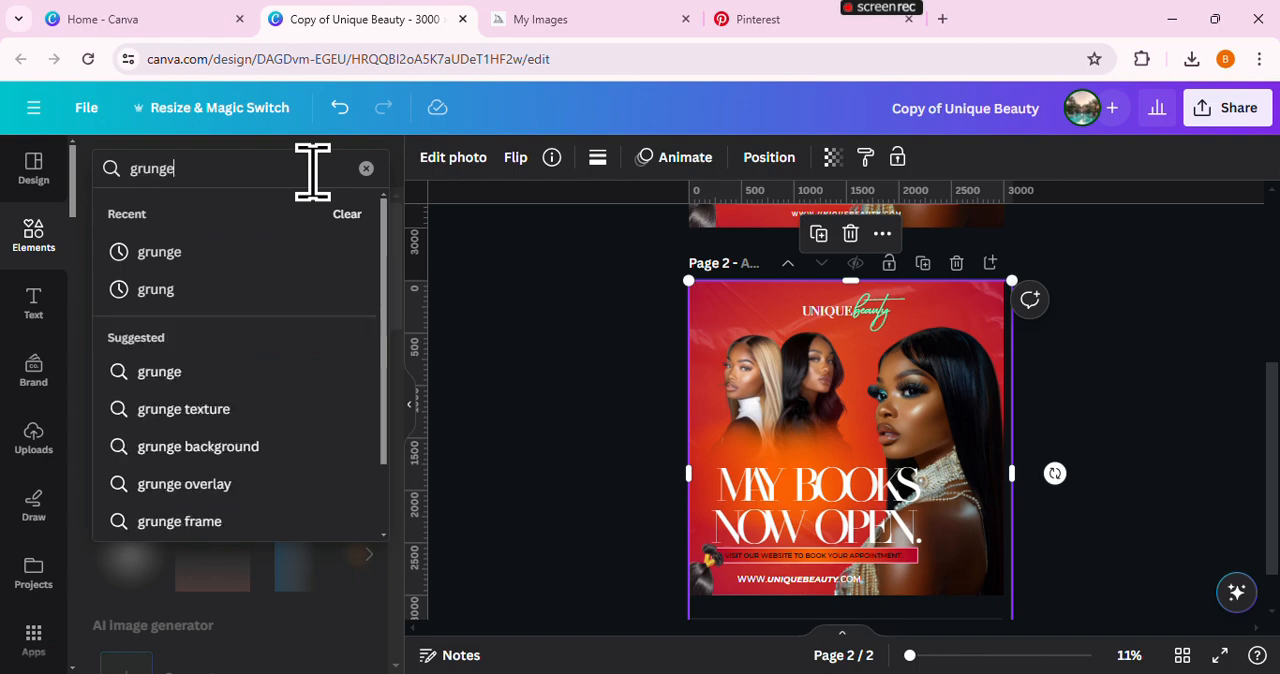
pyautogui.write('nge')
pyautogui.press('Return')
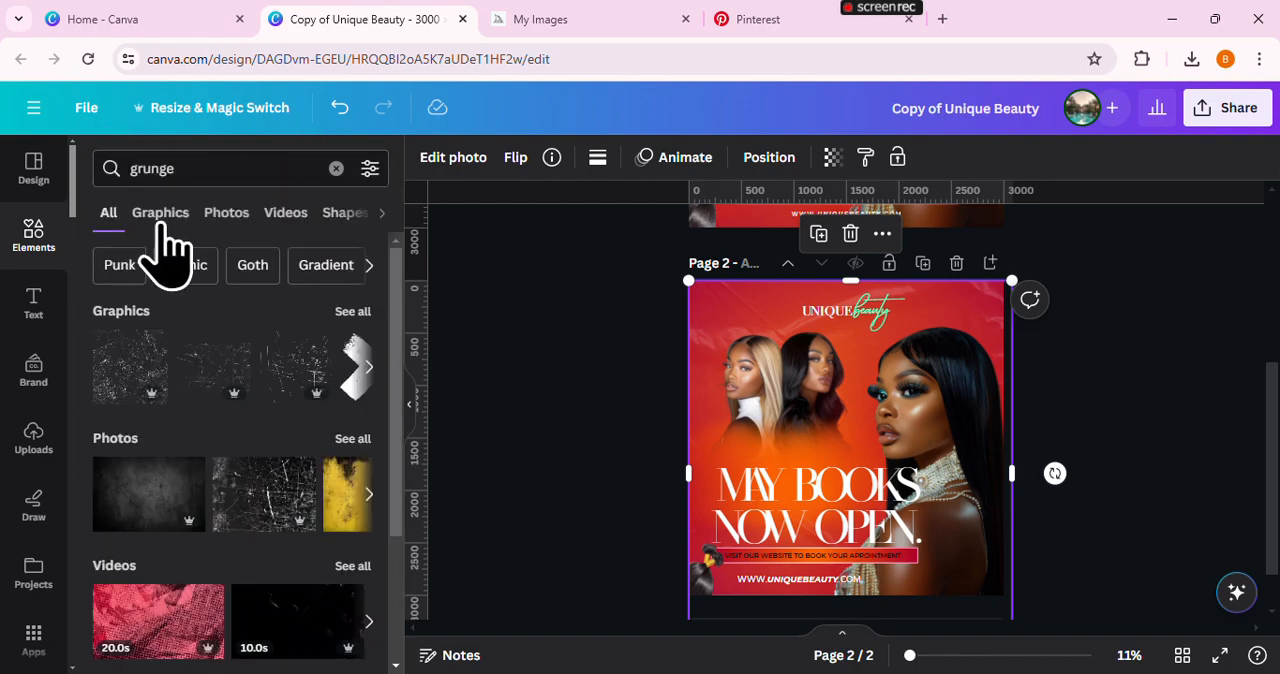
pyautogui.click(160, 213)
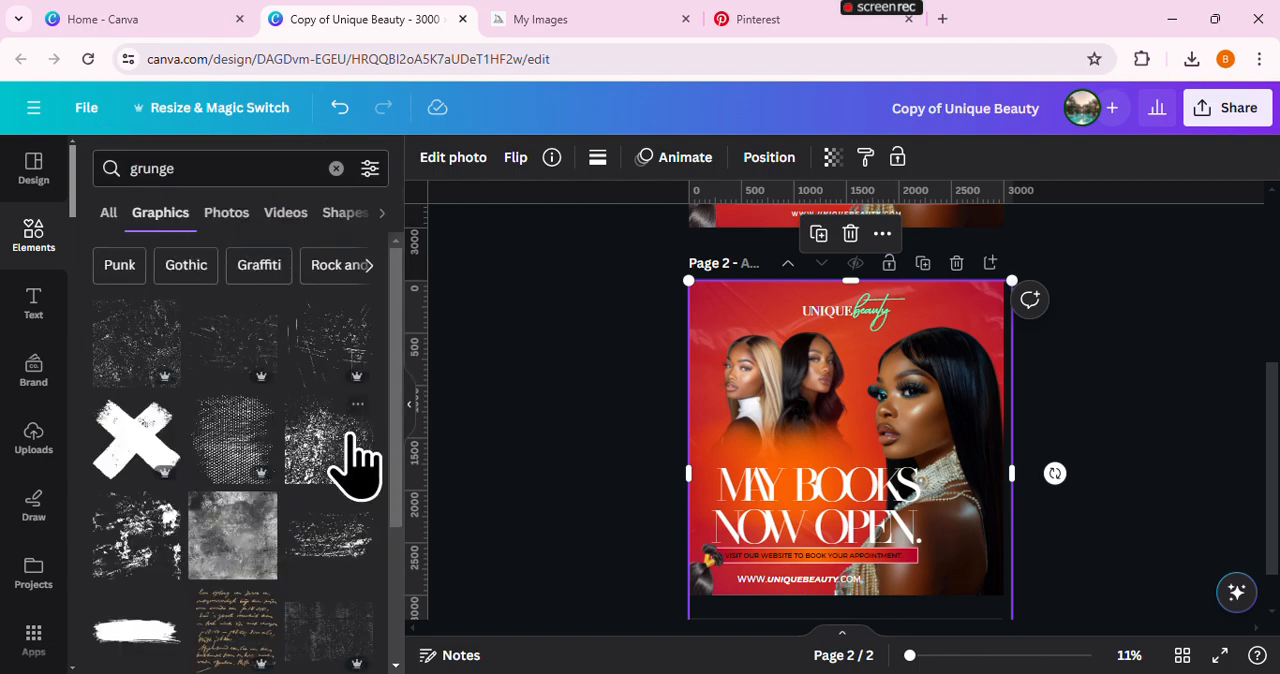
pyautogui.click(357, 316)
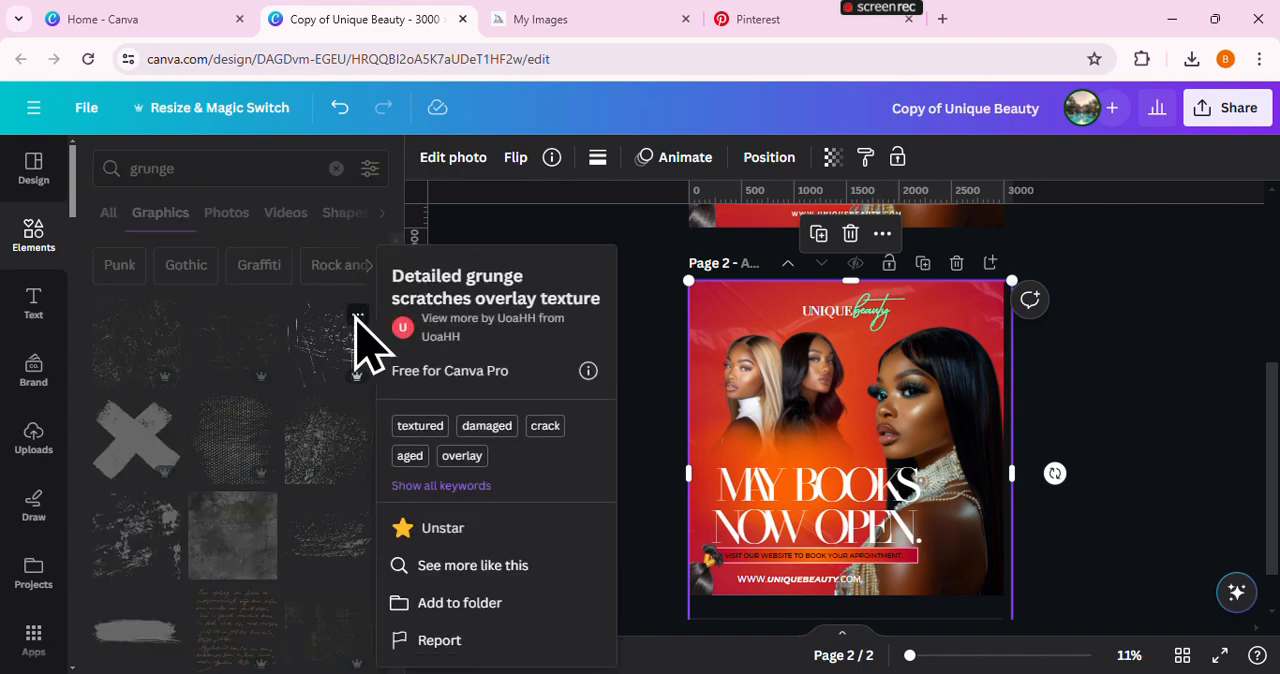
pyautogui.click(356, 318)
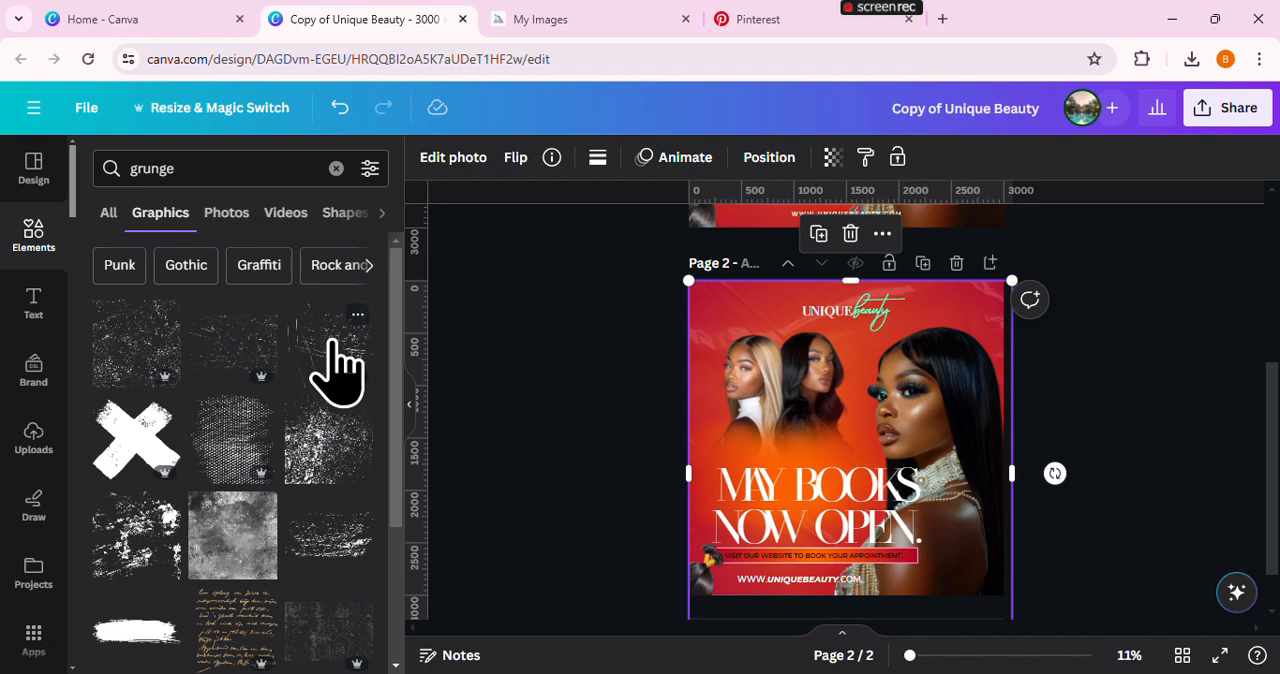
pyautogui.click(337, 370)
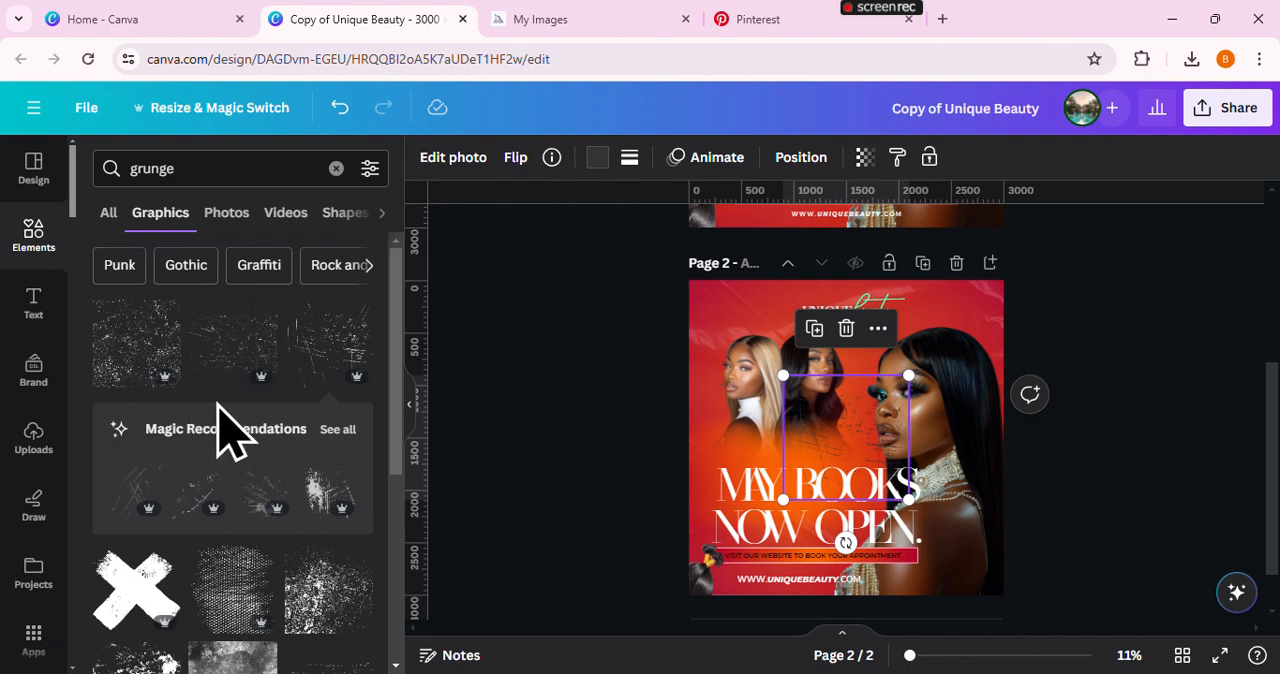
# Filter the grunge graphics to free items and look through the results for alternative overlays
pyautogui.click(370, 168)
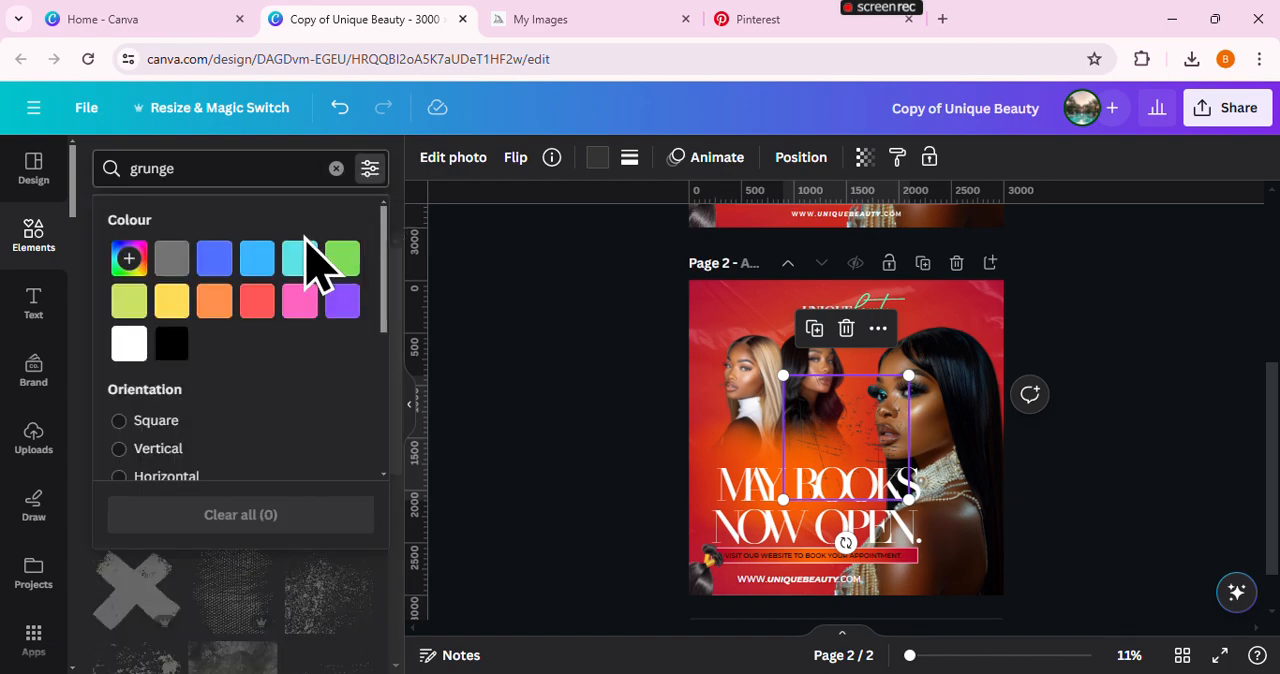
pyautogui.scroll(-5, 180, 440)
pyautogui.click(150, 340)
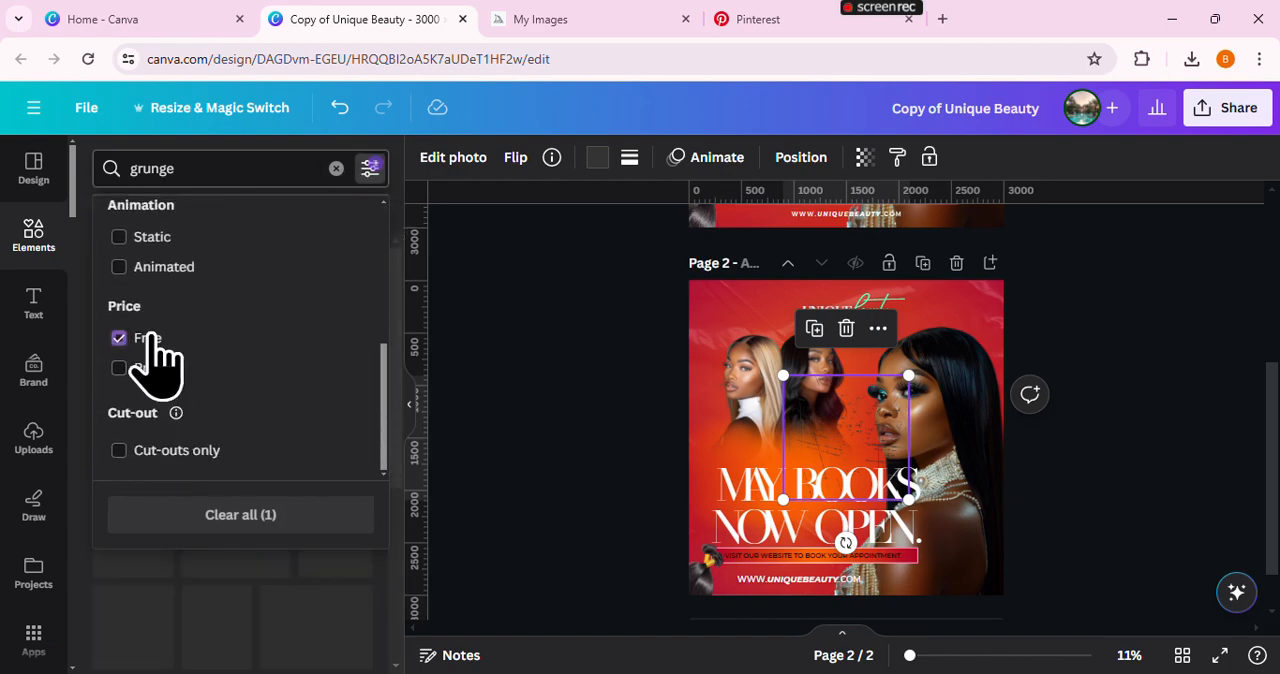
pyautogui.click(256, 574)
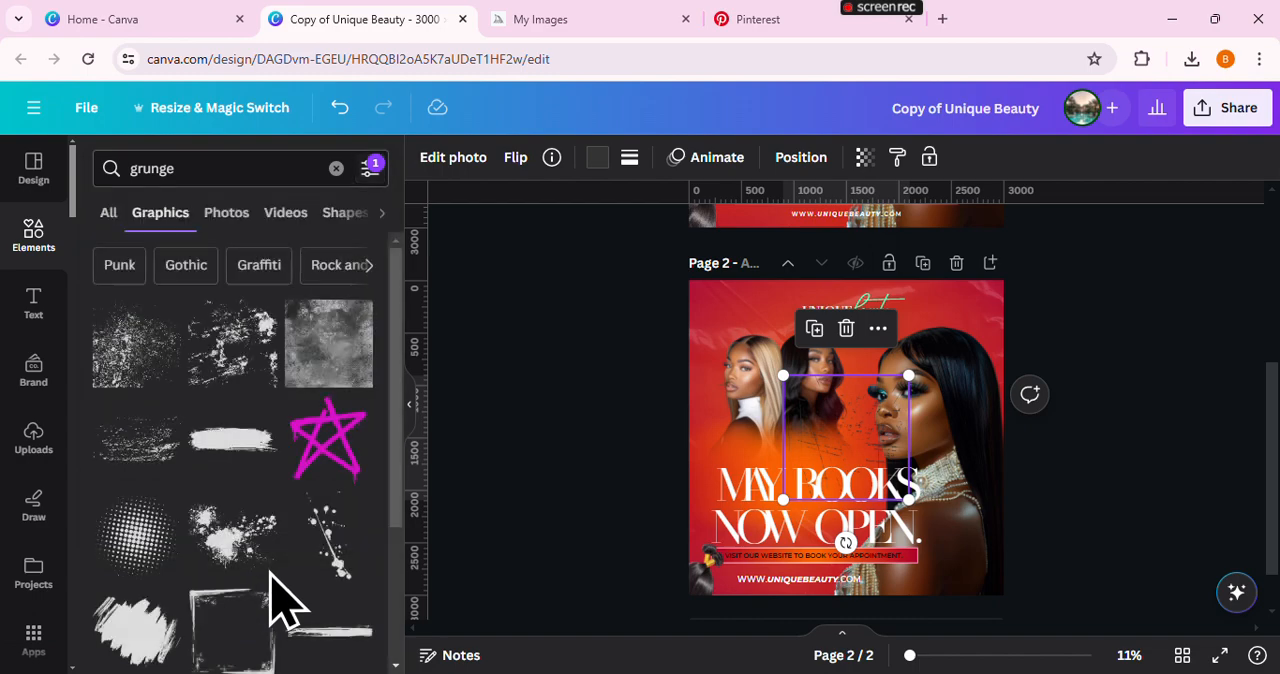
pyautogui.scroll(-2, 280, 500)
pyautogui.scroll(-6, 265, 440)
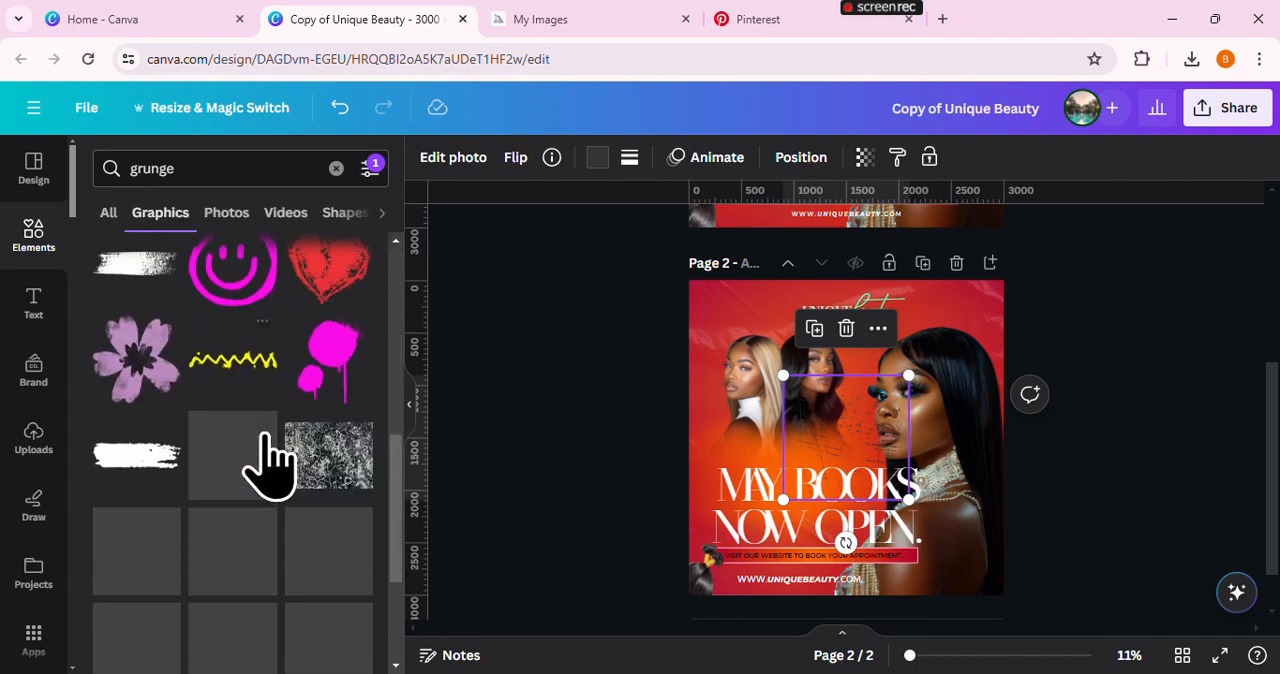
pyautogui.scroll(-5, 275, 485)
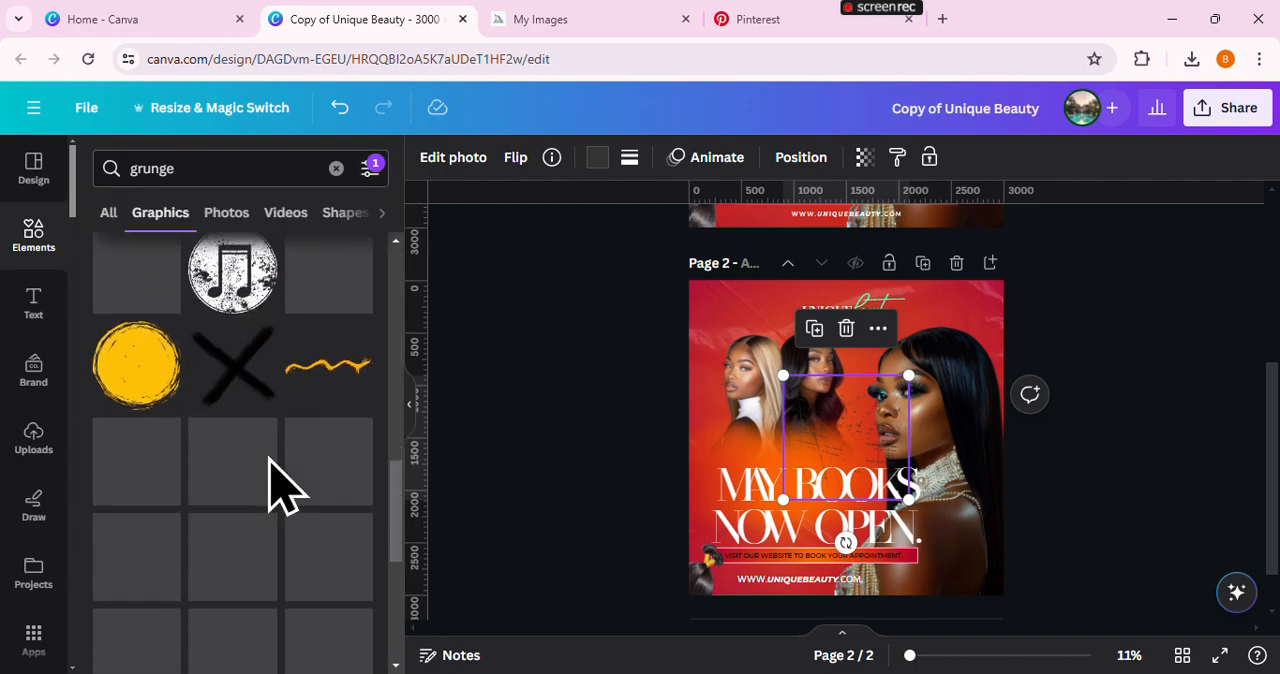
pyautogui.scroll(-6, 272, 482)
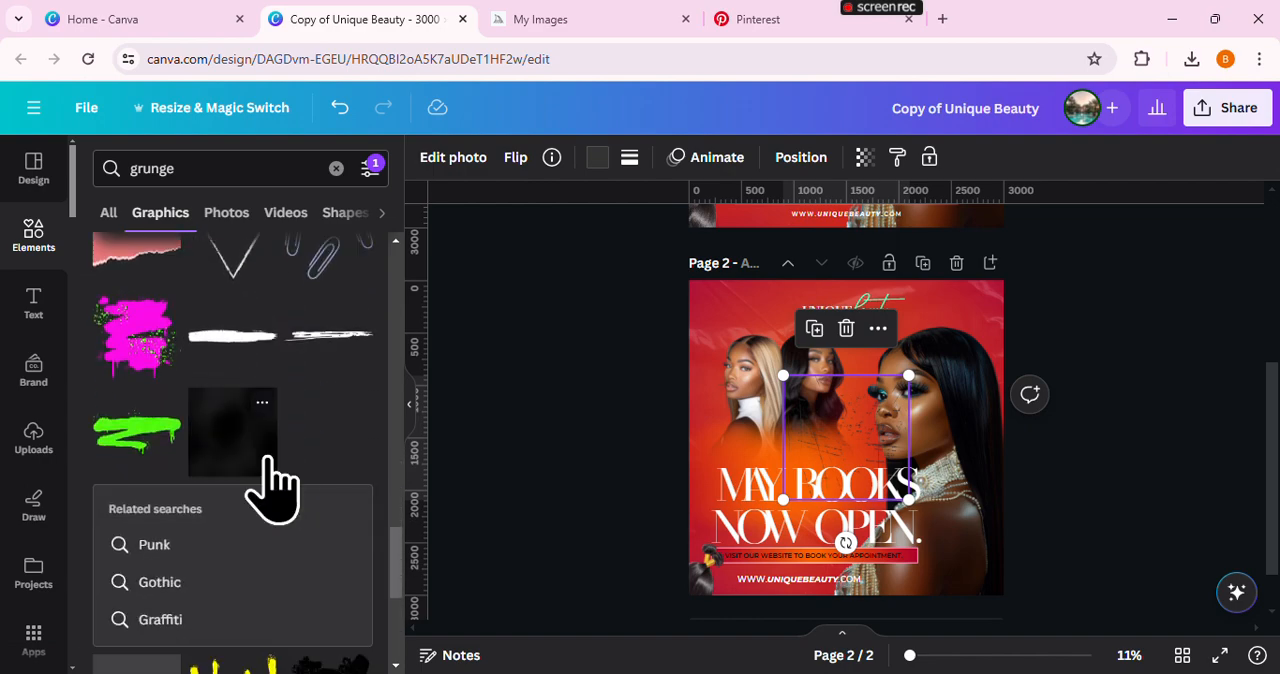
pyautogui.scroll(-5, 272, 482)
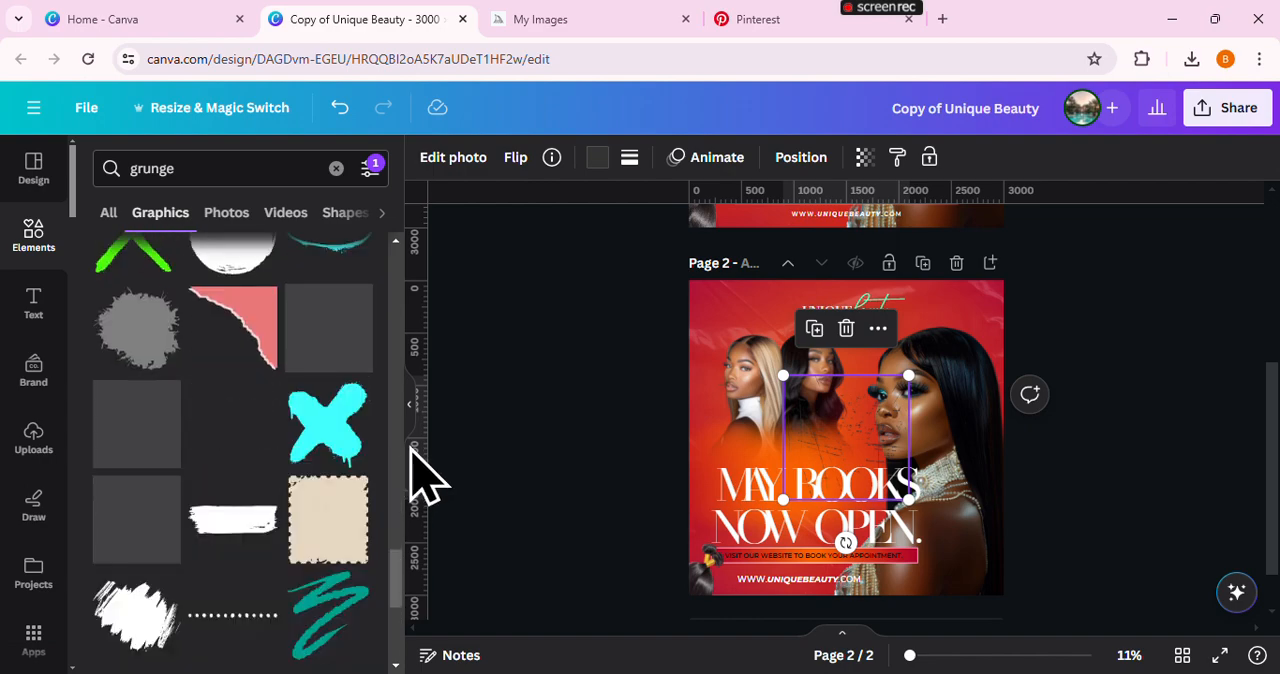
# Recolour the grunge scratches overlay on page 2 to black from the document colours
pyautogui.click(410, 428)
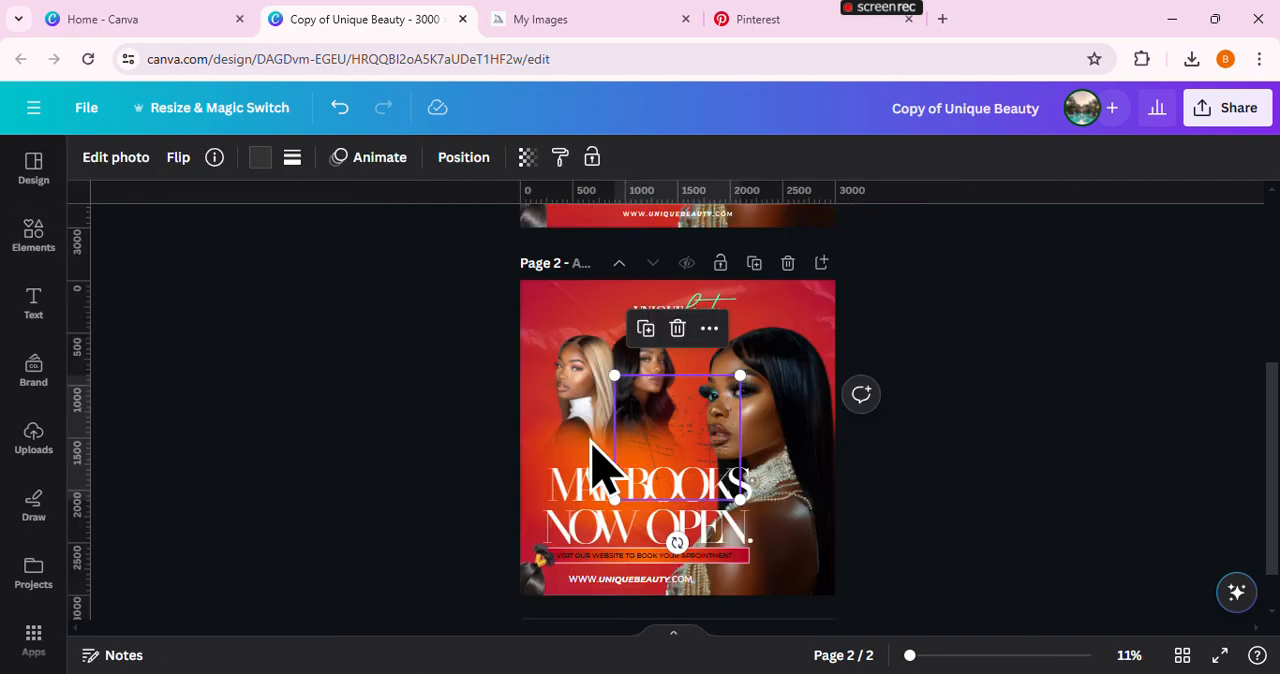
pyautogui.click(767, 407)
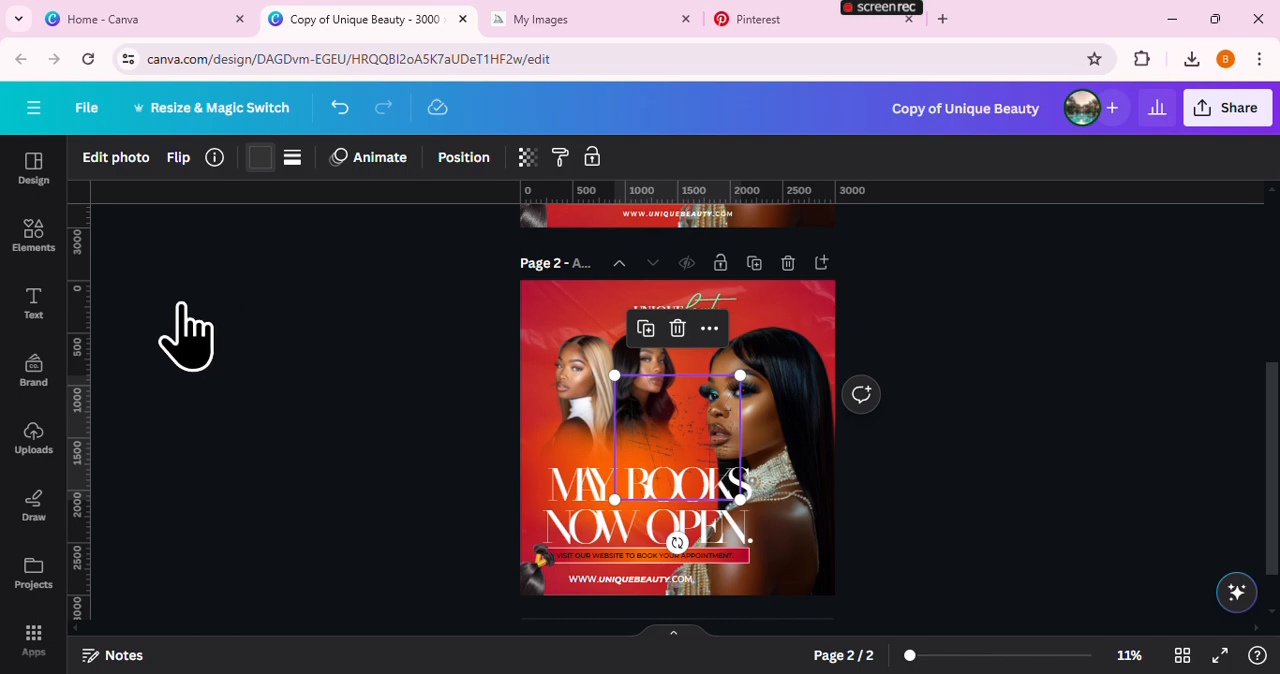
pyautogui.click(259, 157)
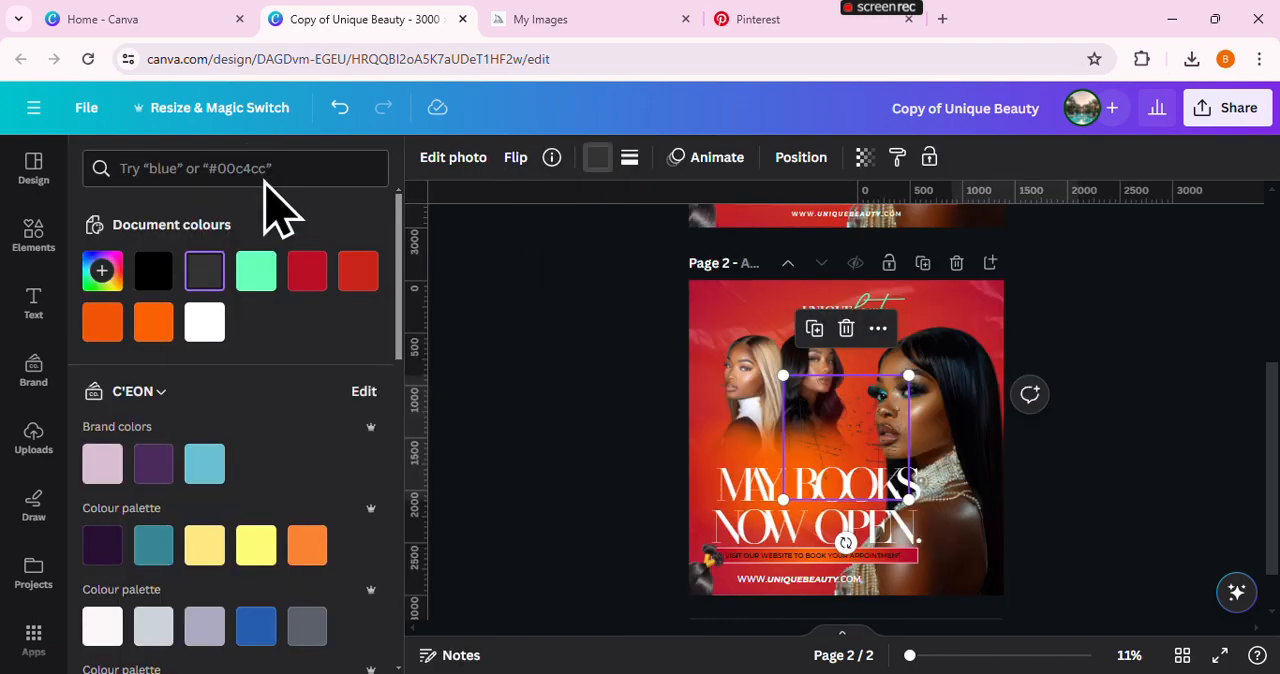
pyautogui.click(160, 278)
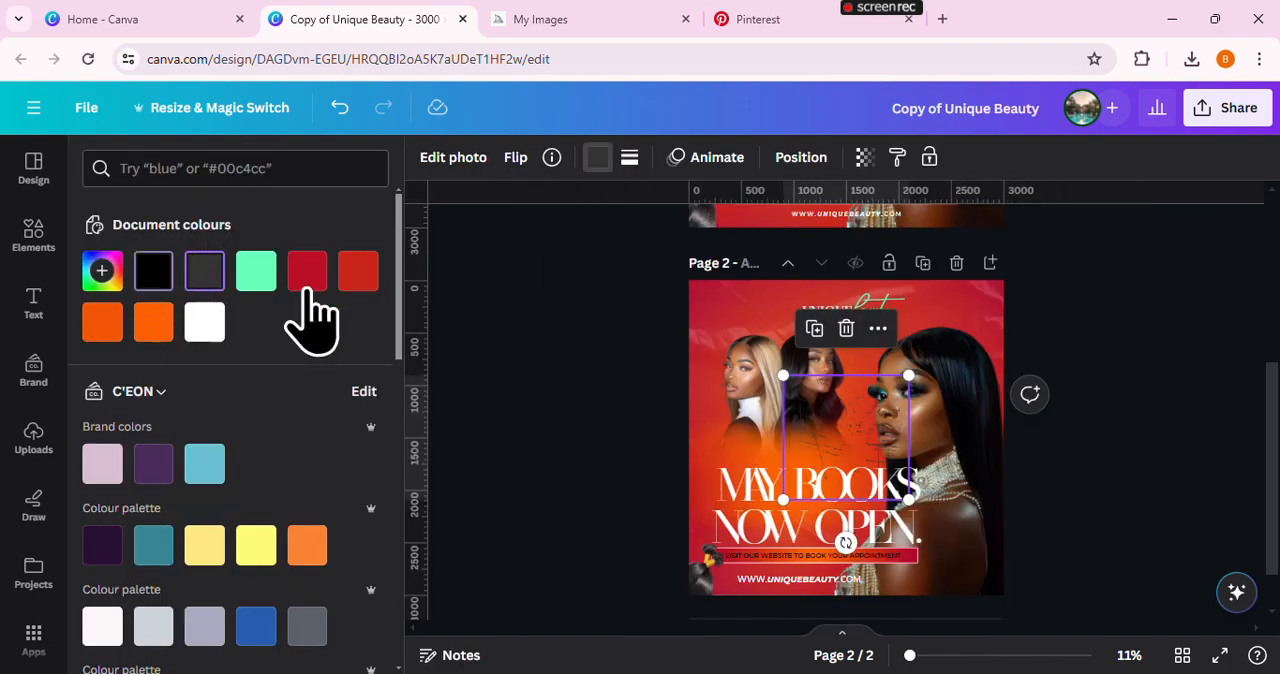
pyautogui.click(480, 307)
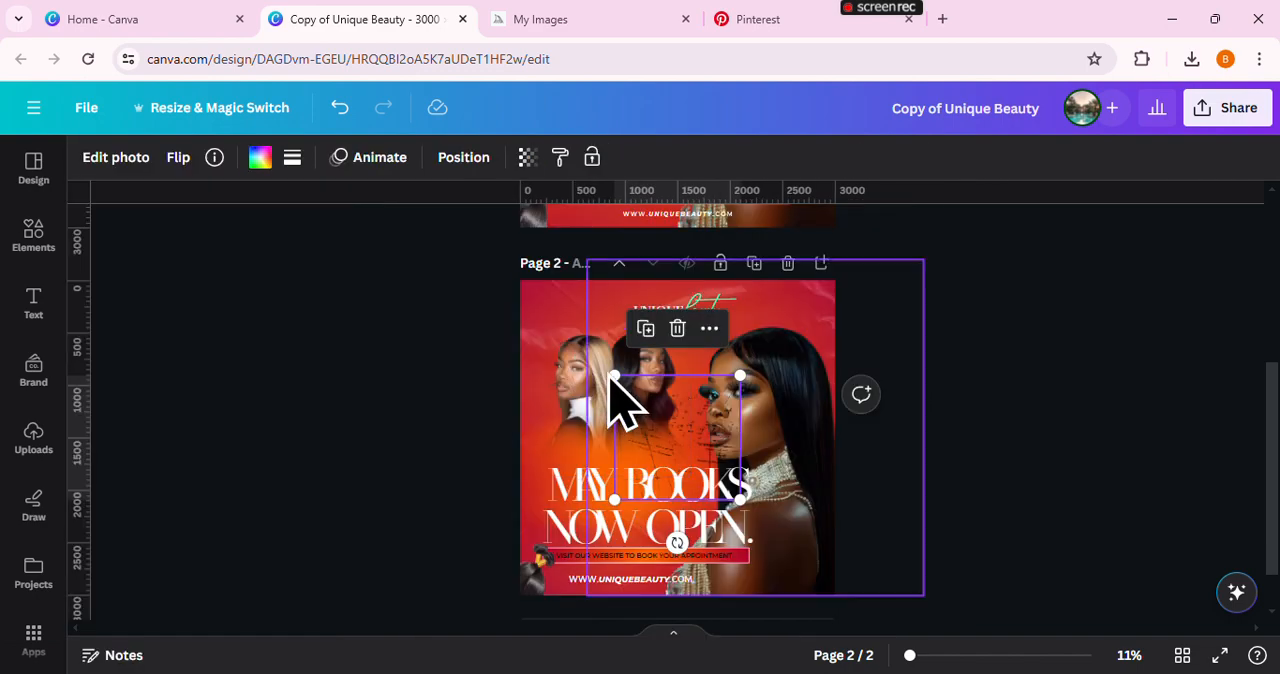
# Enlarge the grunge overlay to about 4763 × 4698 px so it covers the whole flyer and set its transparency to 34
pyautogui.moveTo(612, 373)
pyautogui.mouseDown()
pyautogui.moveTo(508, 331)
pyautogui.moveTo(36, 250)
pyautogui.mouseUp()
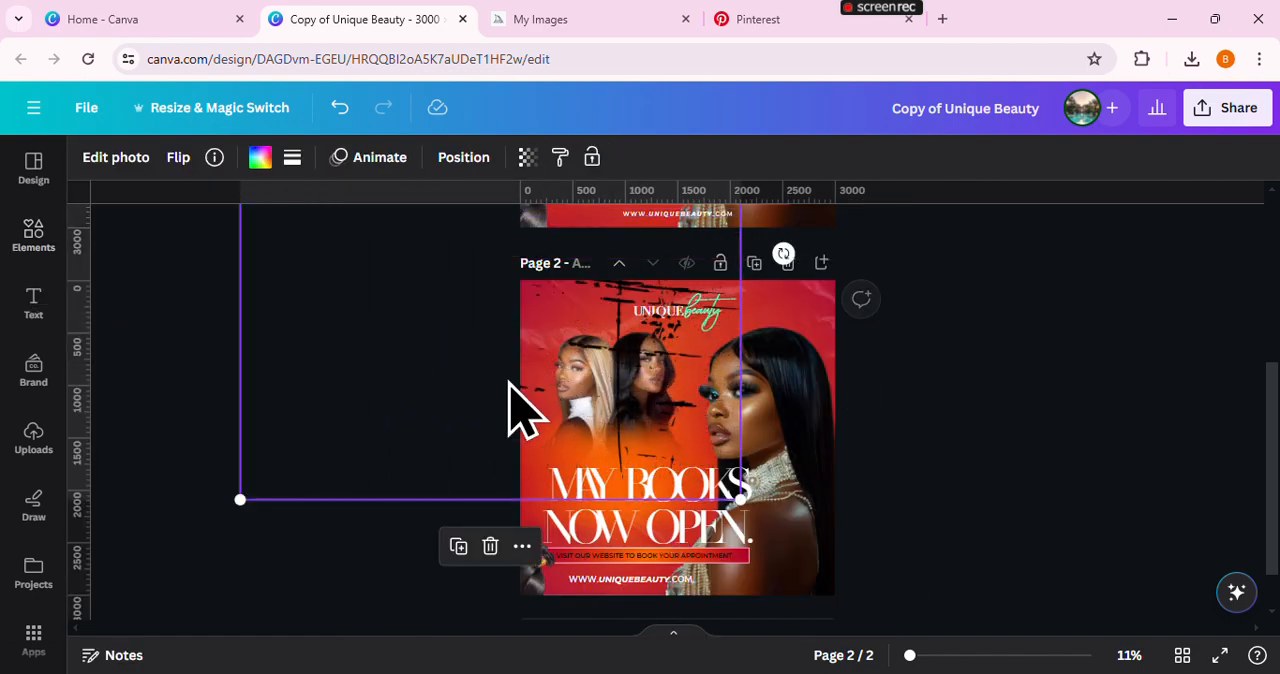
pyautogui.moveTo(514, 400); pyautogui.dragTo(658, 565)
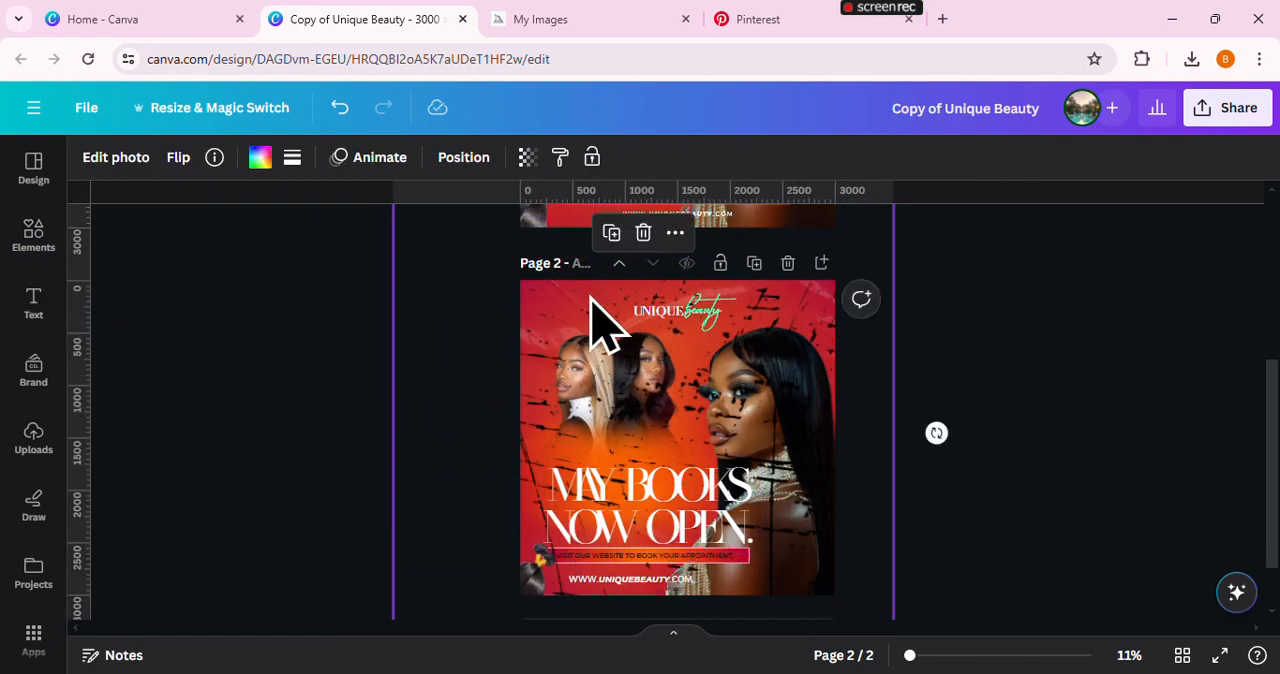
pyautogui.click(527, 157)
pyautogui.click(411, 233)
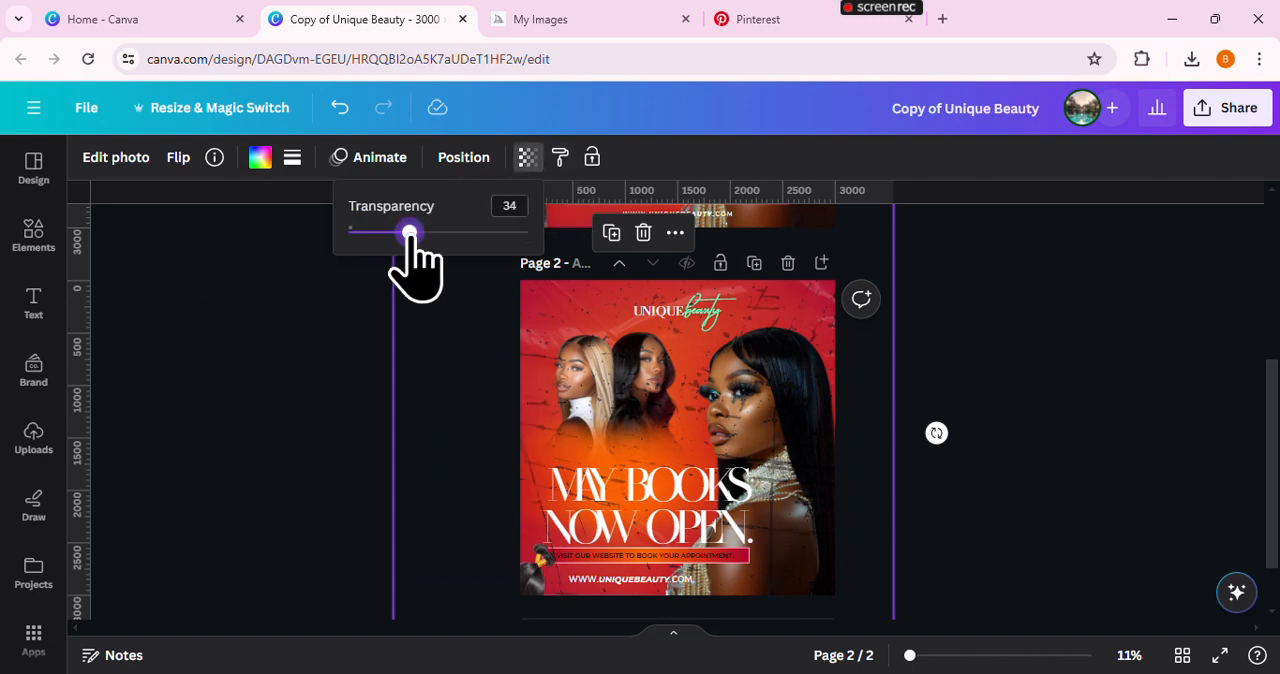
# Send the grunge overlay to the back, behind the models and text, and compare the flyer with the original on page 1
pyautogui.click(463, 157)
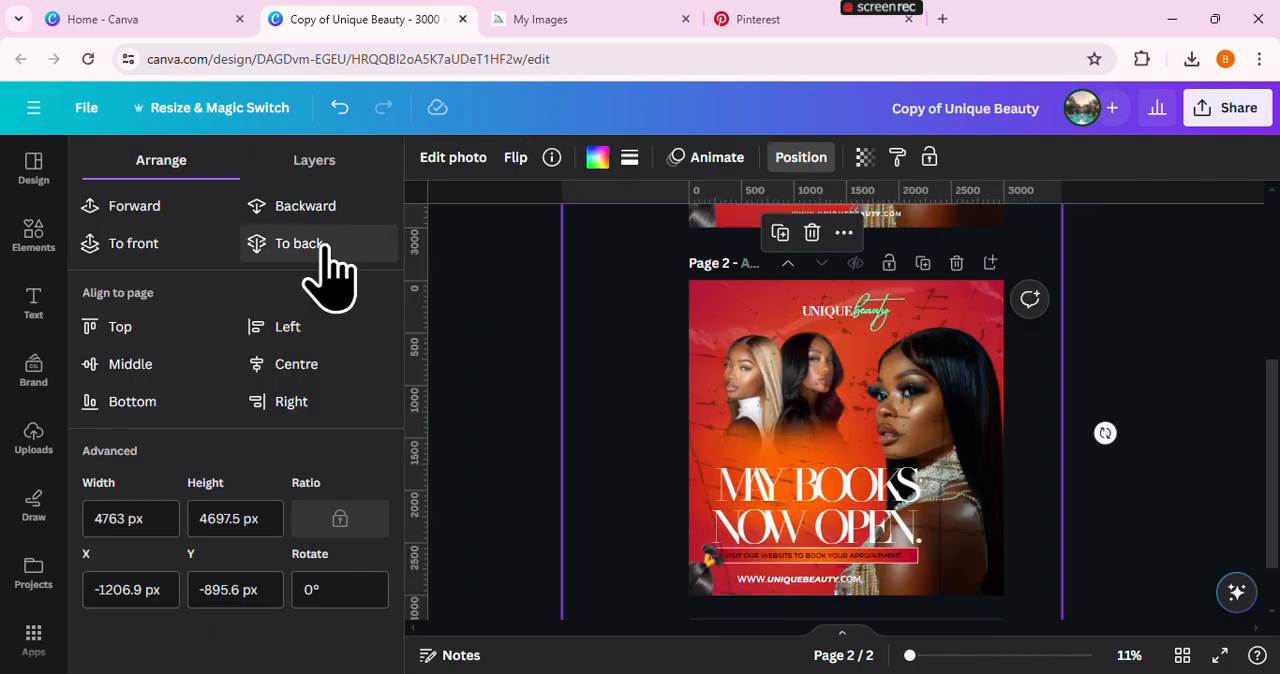
pyautogui.click(321, 243)
pyautogui.click(505, 290)
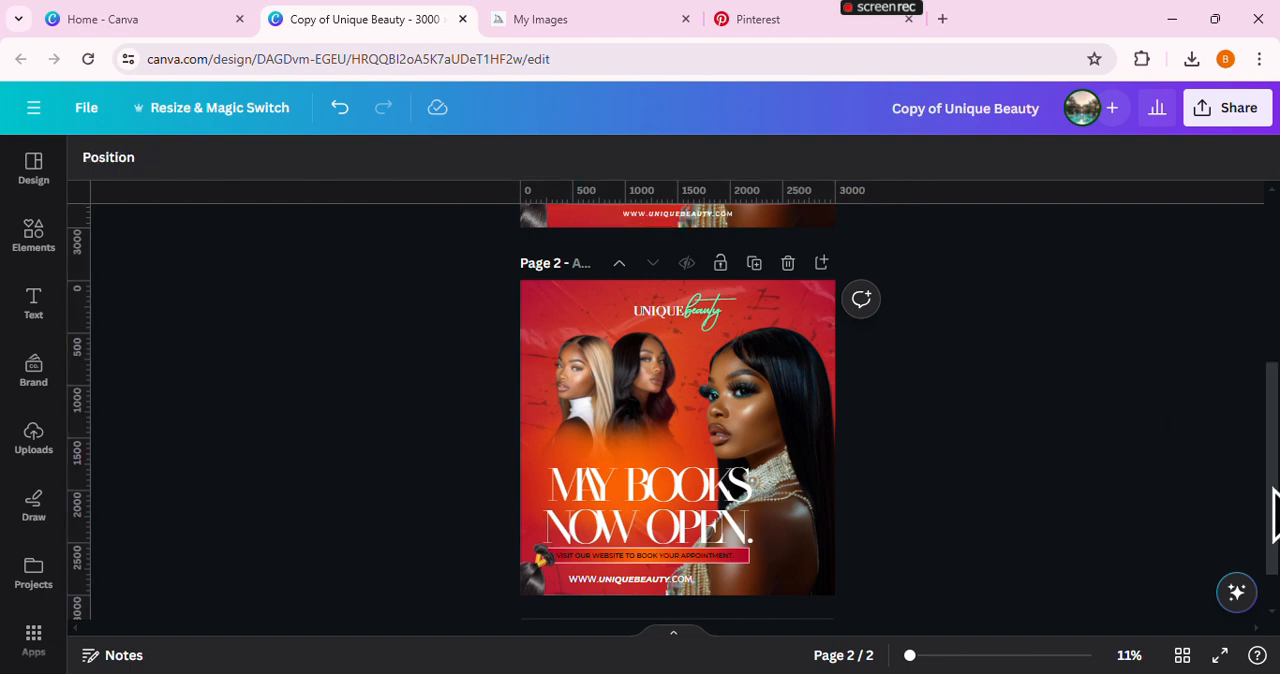
pyautogui.moveTo(1276, 490); pyautogui.dragTo(1276, 522)
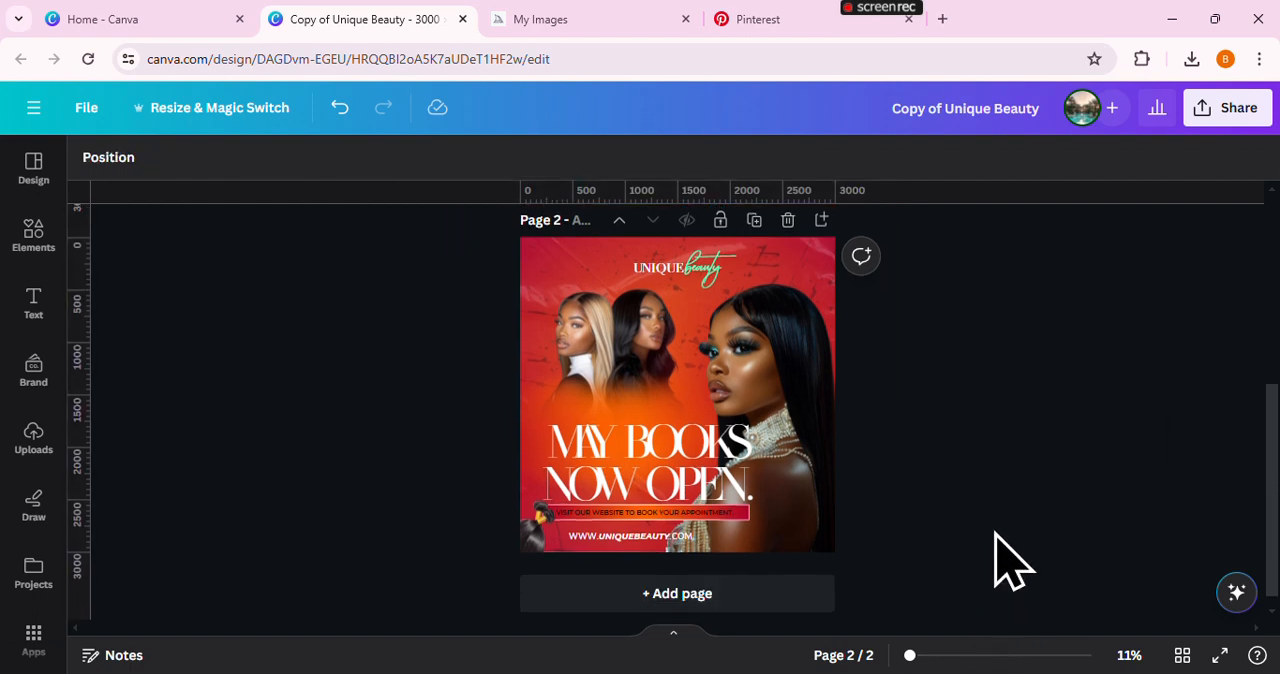
pyautogui.scroll(5, 990, 545)
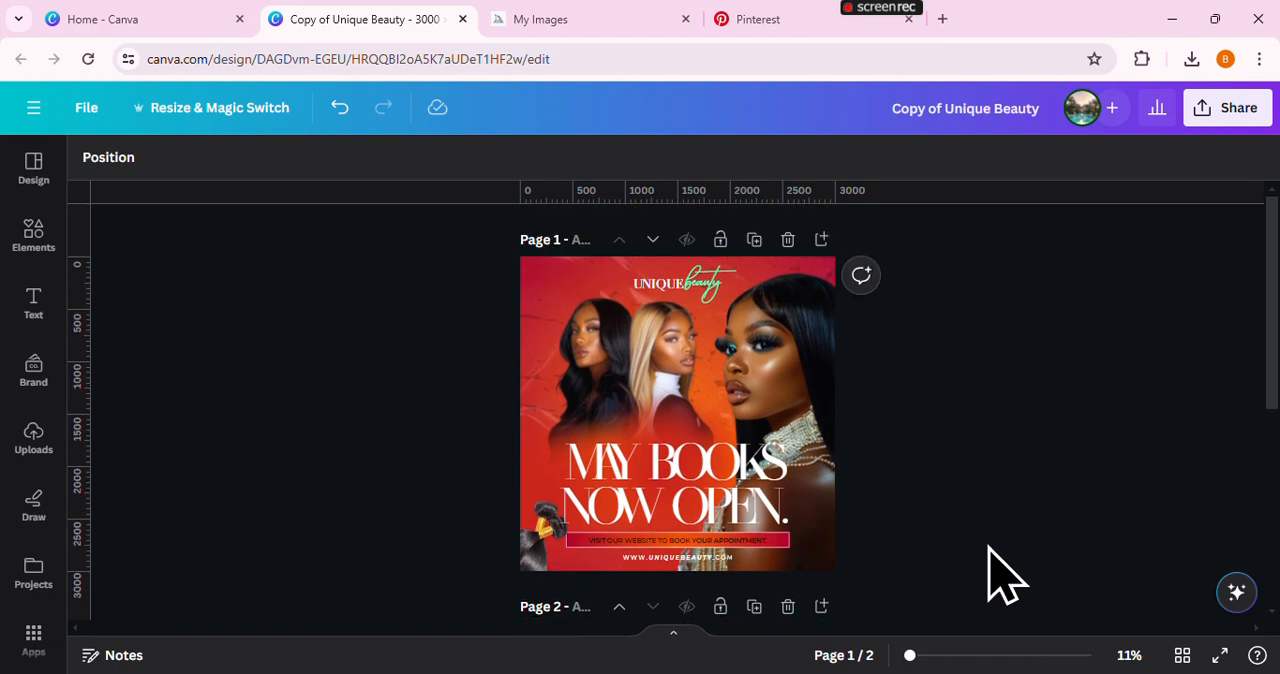